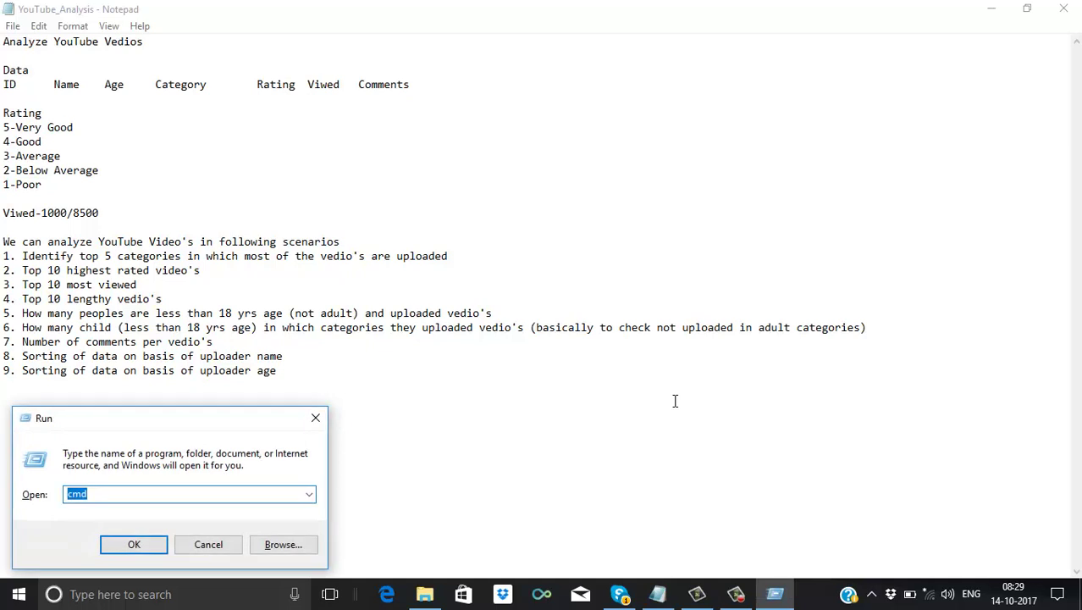
- Launch Excel from the Run box and create a new blank workbook, Book1
{"action": "type", "text": "excel"}
{"action": "key", "text": "Return"}
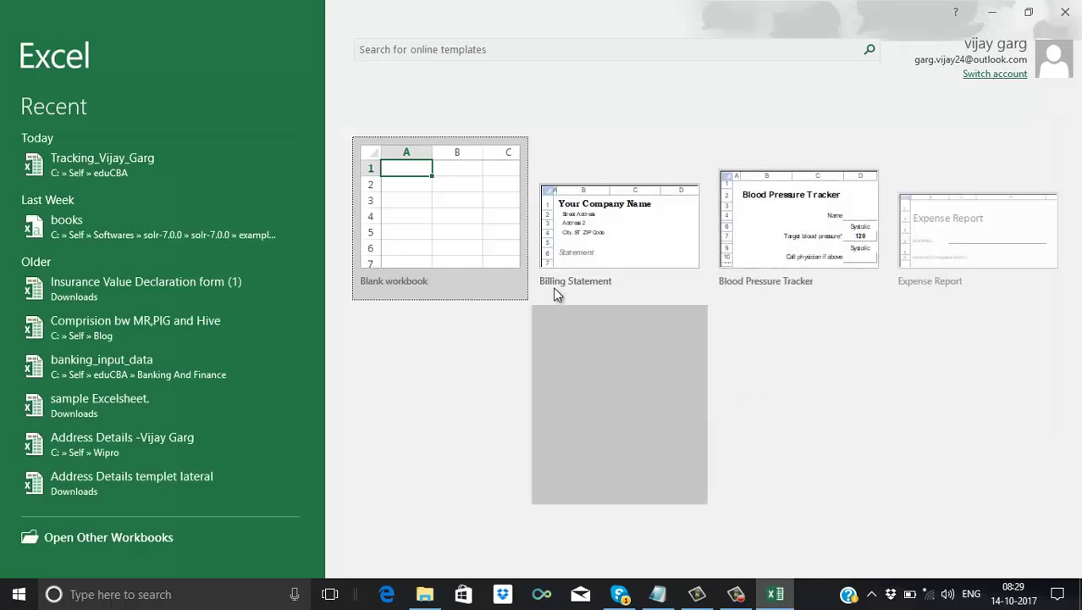
{"action": "left_click", "coordinate": [437, 182]}
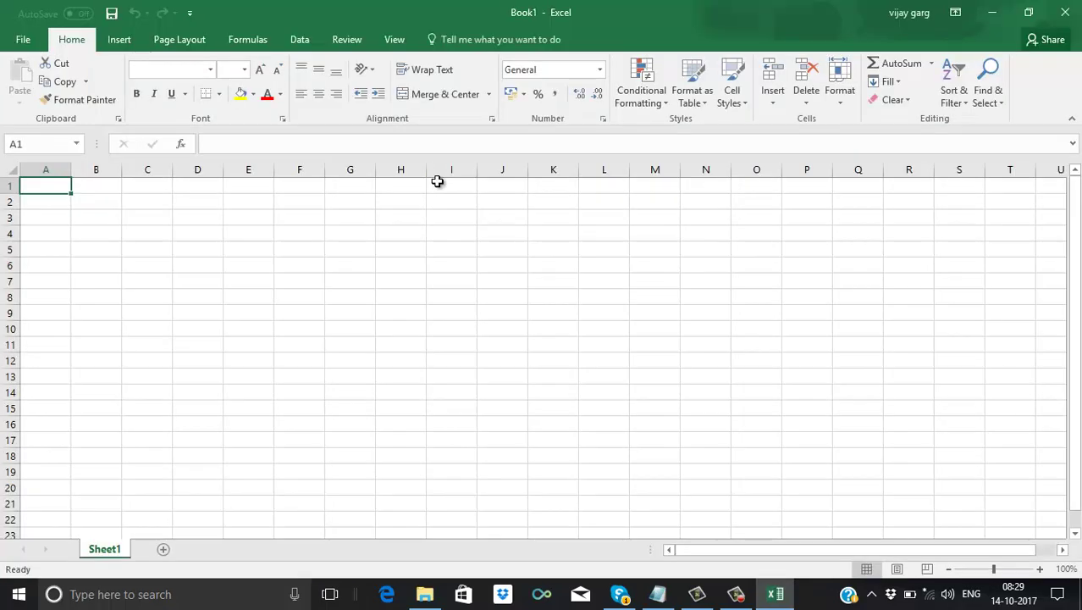
- Restore the Excel window and enter headers ID, Name and Age in A1:C1
{"action": "left_click", "coordinate": [437, 181]}
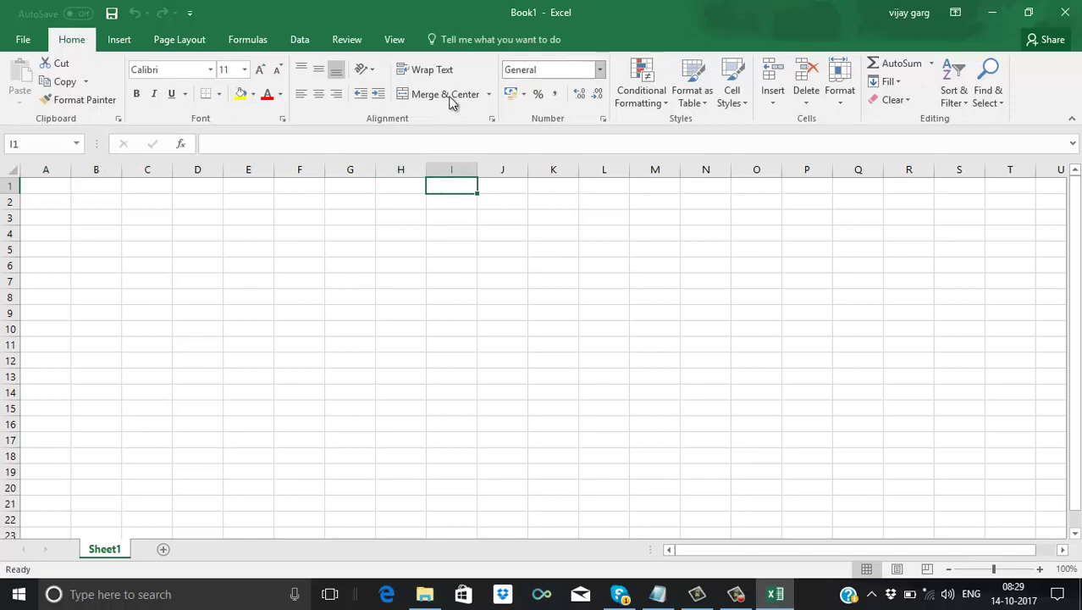
{"action": "left_click", "coordinate": [1027, 12]}
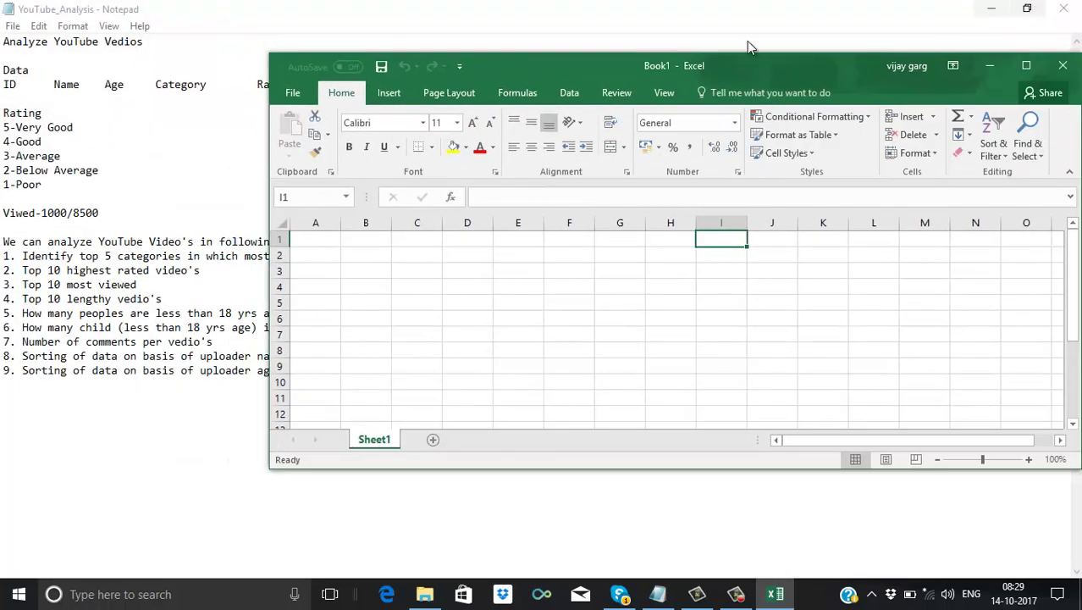
{"action": "left_click", "coordinate": [303, 240]}
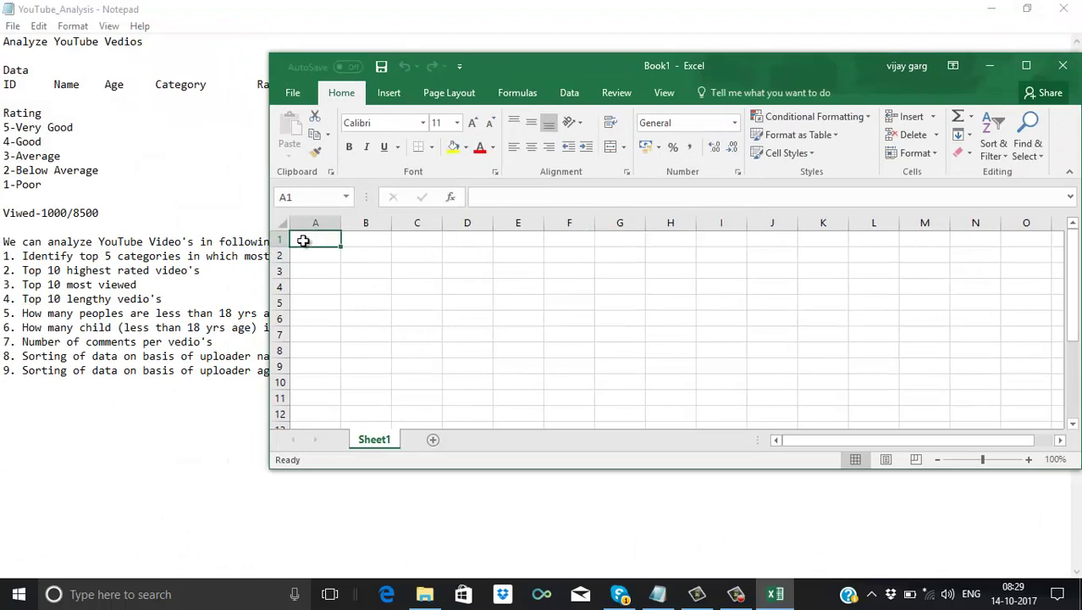
{"action": "type", "text": "ID"}
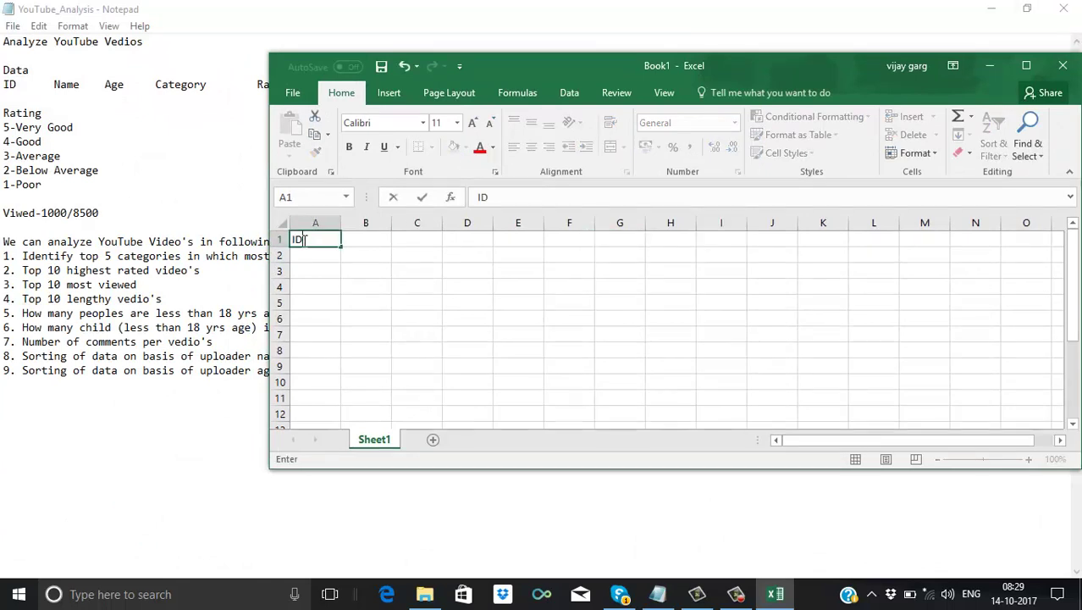
{"action": "key", "text": "Tab"}
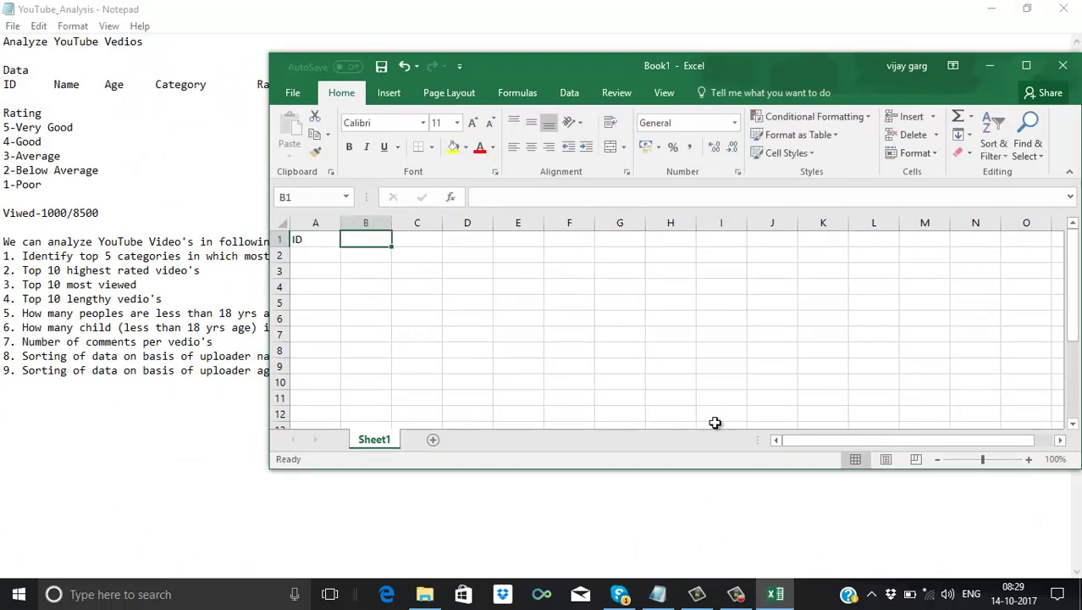
{"action": "left_click", "coordinate": [735, 595]}
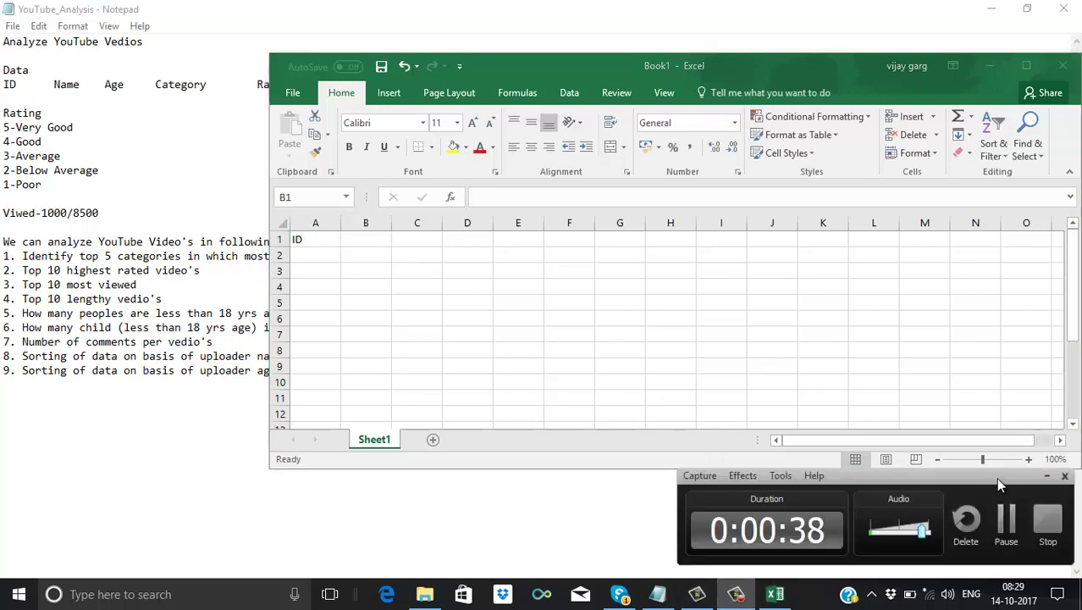
{"action": "left_click", "coordinate": [740, 595]}
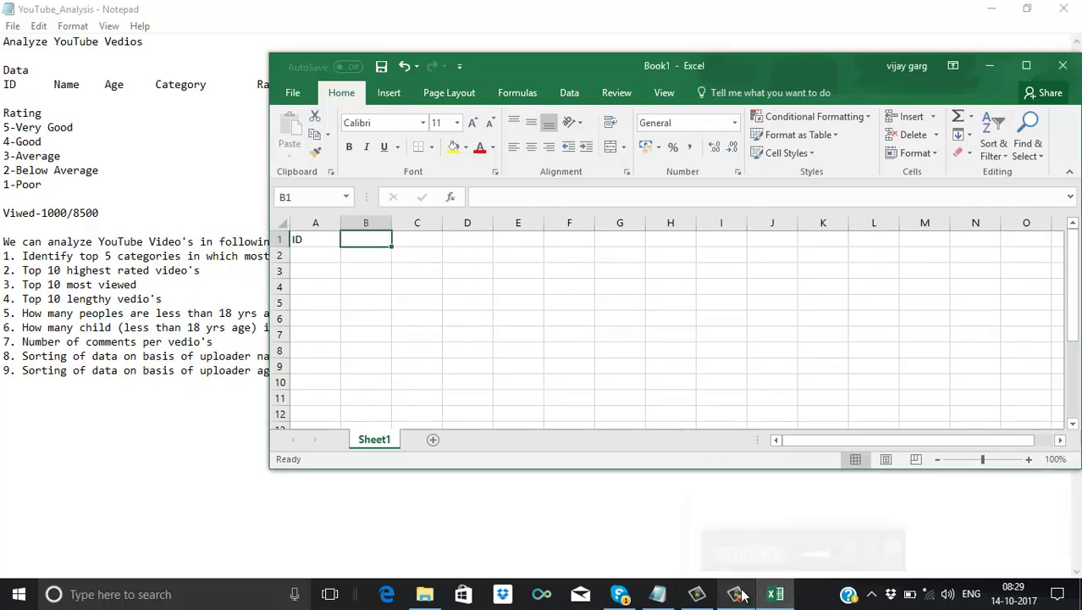
{"action": "type", "text": "Name"}
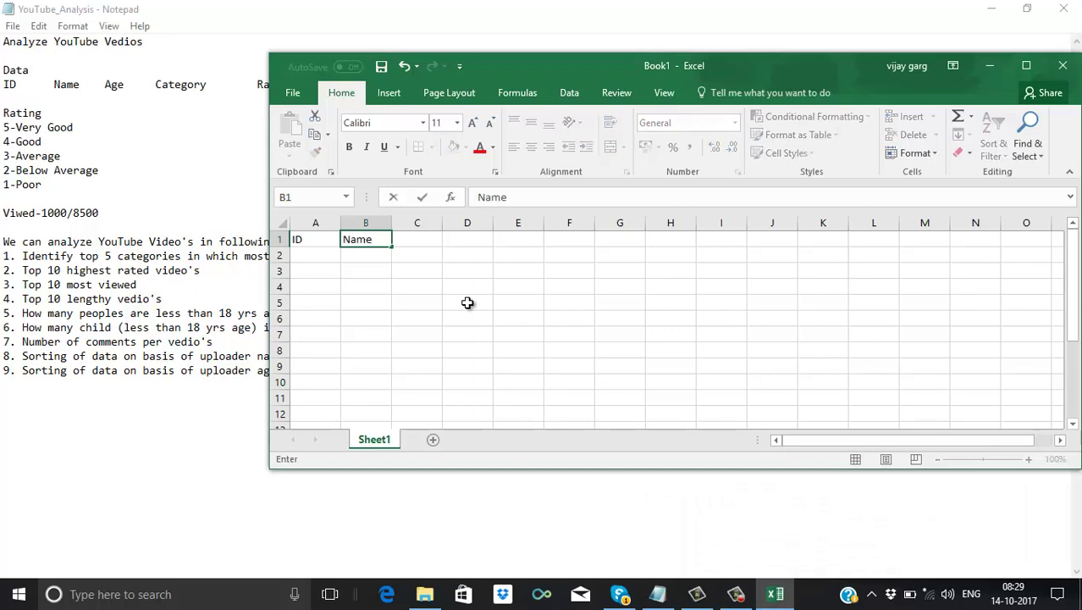
{"action": "key", "text": "Tab"}
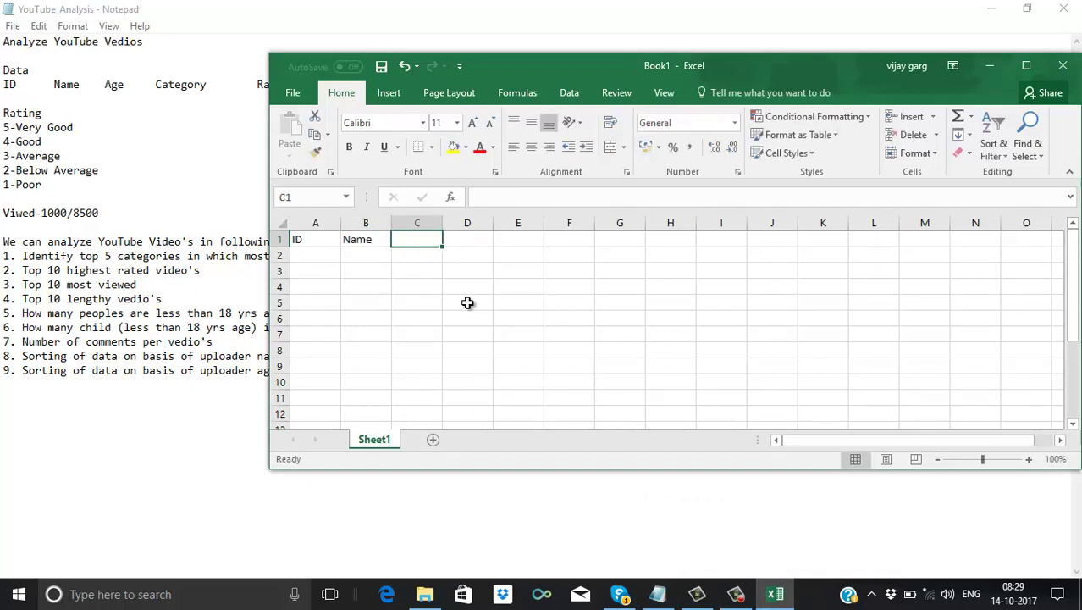
{"action": "type", "text": "Age"}
{"action": "key", "text": "Tab"}
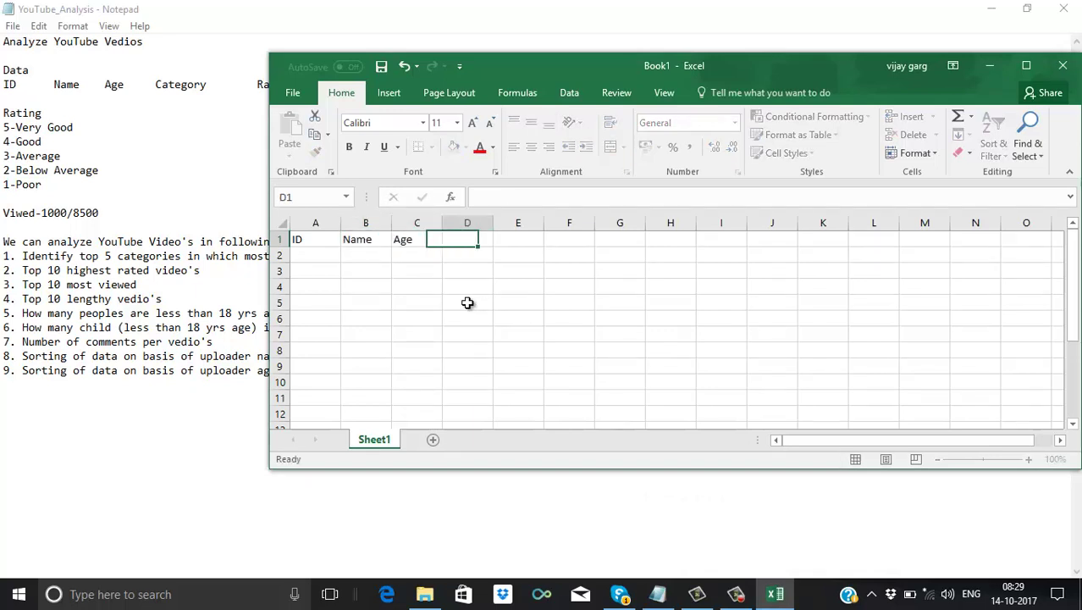
- Add headers Category, Rating, Viewed and Comments in D1:G1, then maximize the window
{"action": "type", "text": "Cte"}
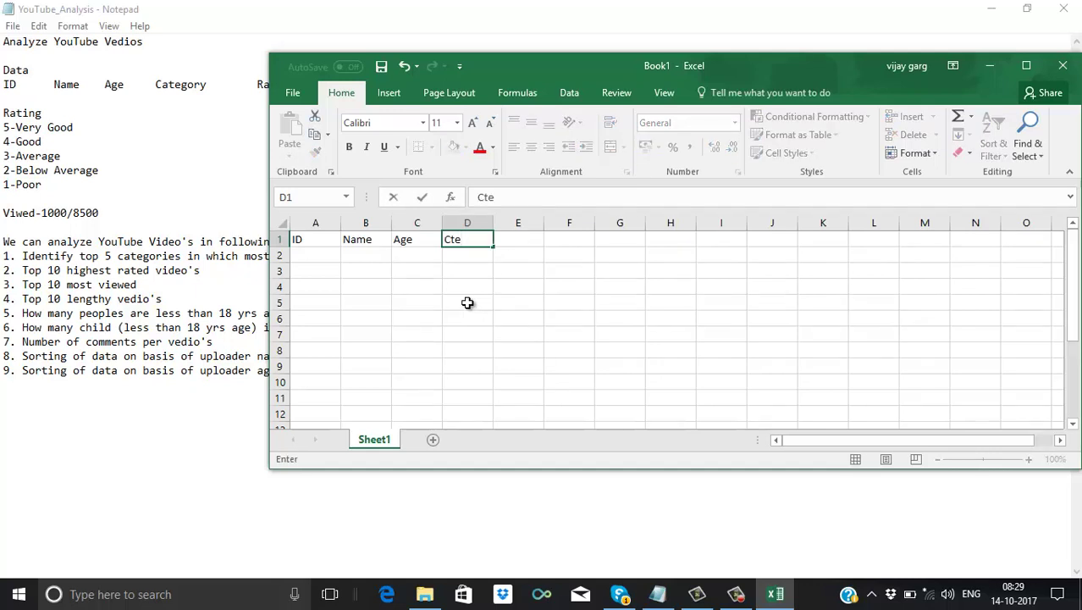
{"action": "key", "text": "BackSpace"}
{"action": "key", "text": "BackSpace"}
{"action": "type", "text": "ategory"}
{"action": "left_click", "coordinate": [227, 149]}
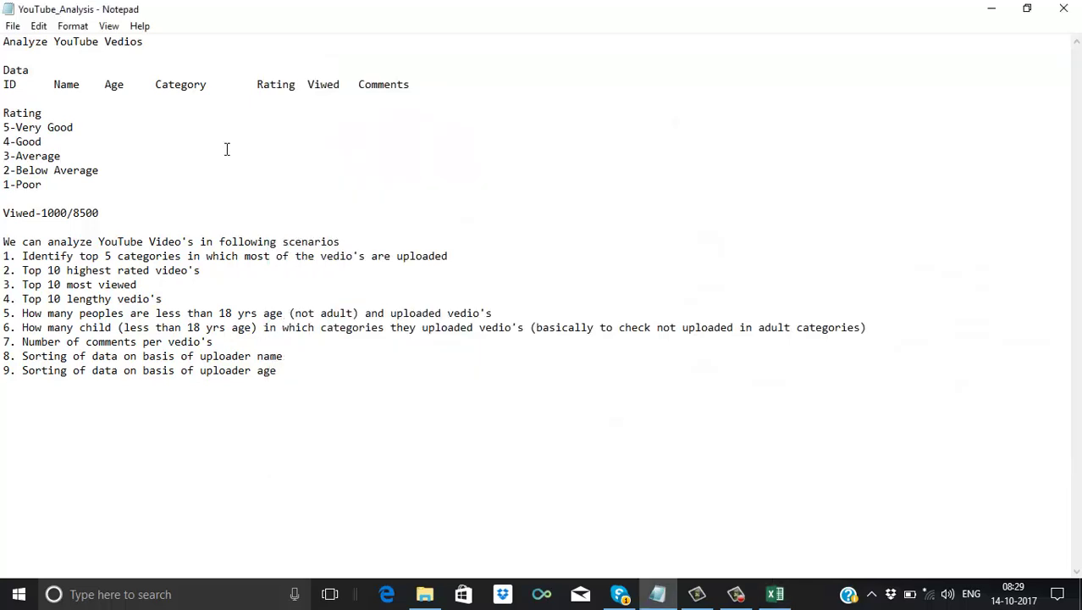
{"action": "key", "text": "alt+Tab"}
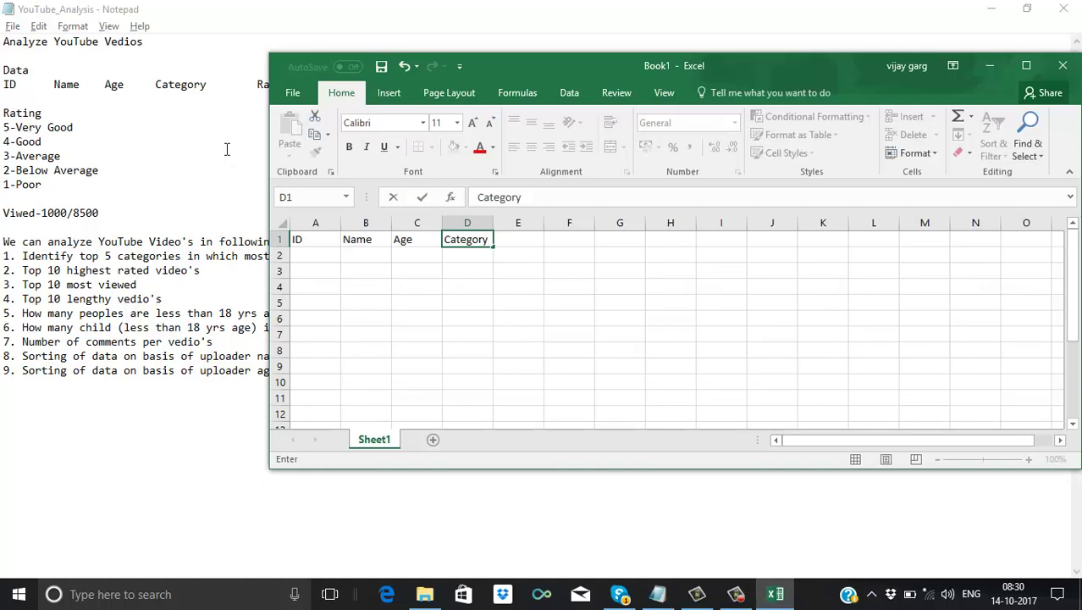
{"action": "key", "text": "Tab"}
{"action": "type", "text": "Ra"}
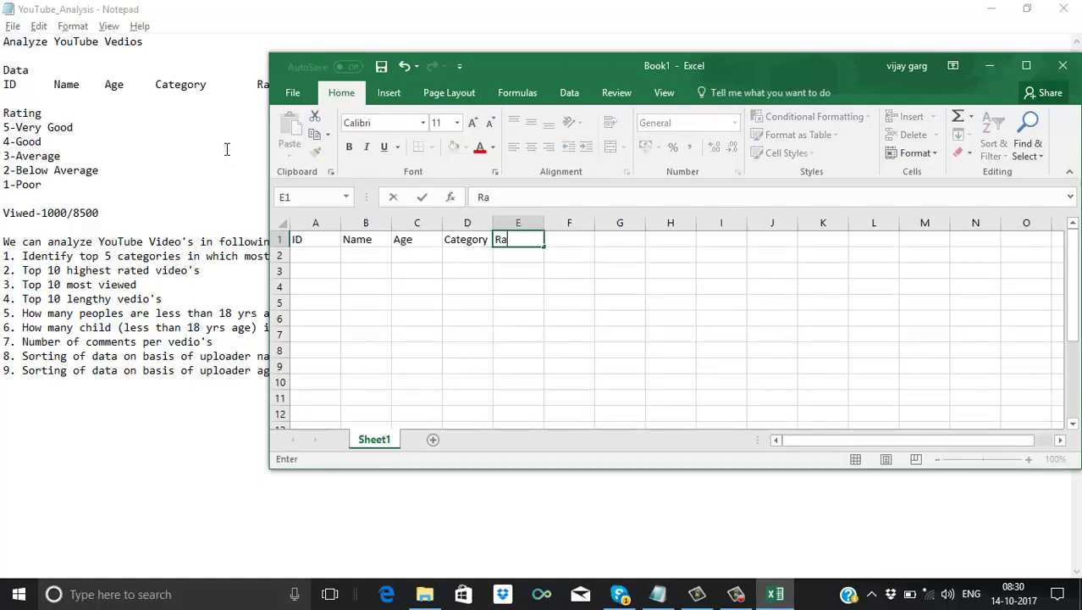
{"action": "type", "text": "ting"}
{"action": "key", "text": "Tab"}
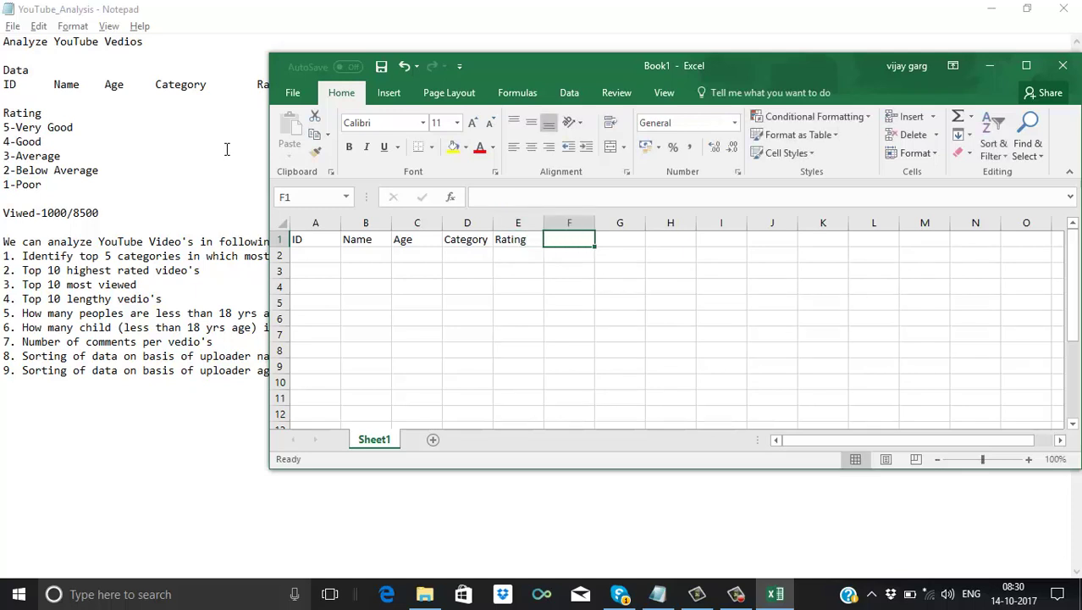
{"action": "type", "text": "Viewe"}
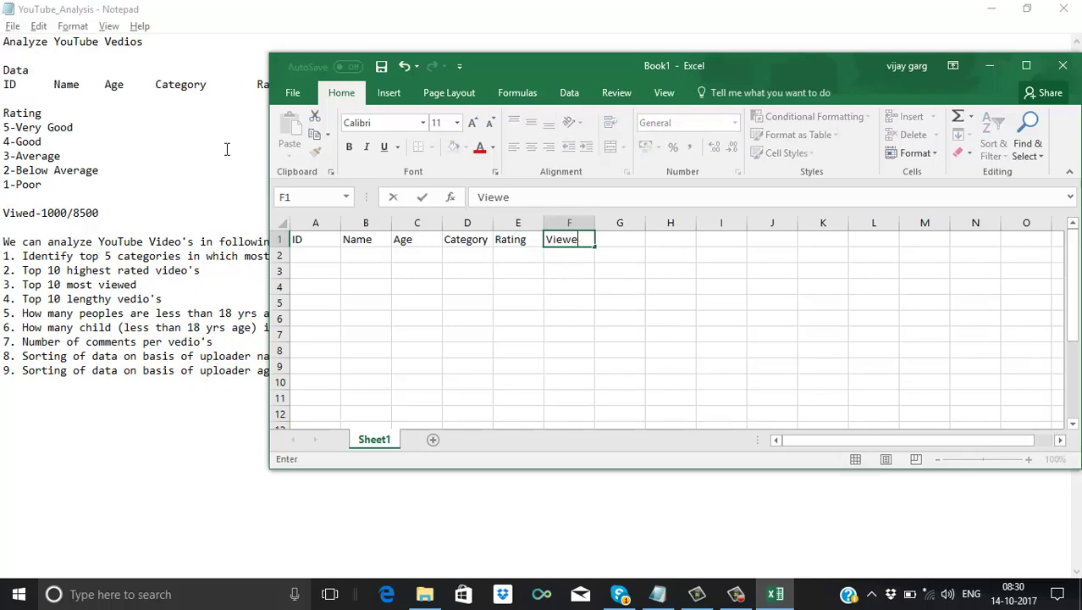
{"action": "type", "text": "d"}
{"action": "key", "text": "Tab"}
{"action": "type", "text": "Co"}
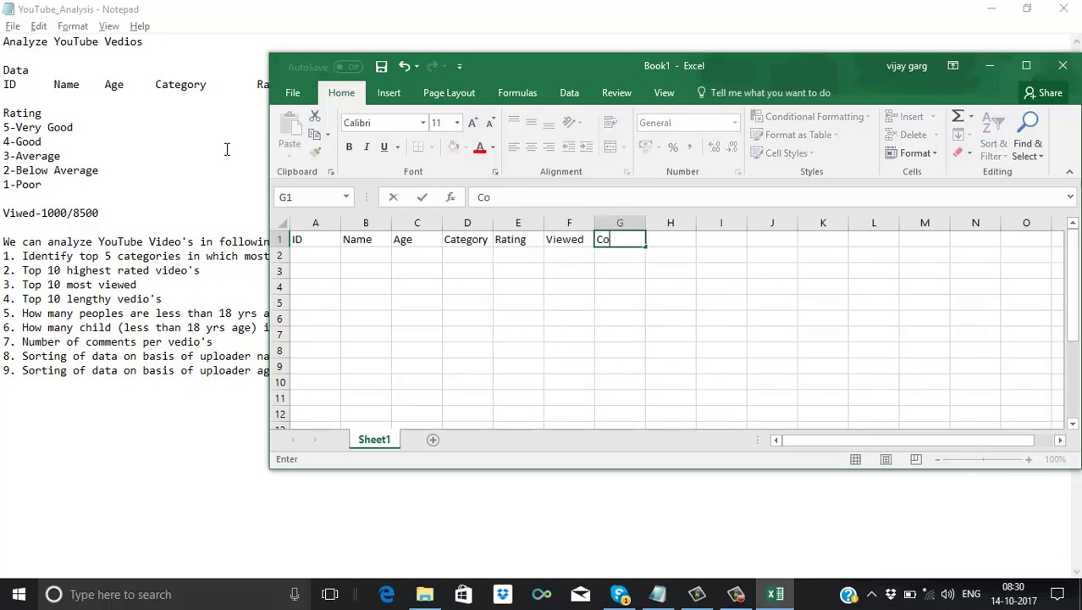
{"action": "type", "text": "mments"}
{"action": "left_click", "coordinate": [1019, 65]}
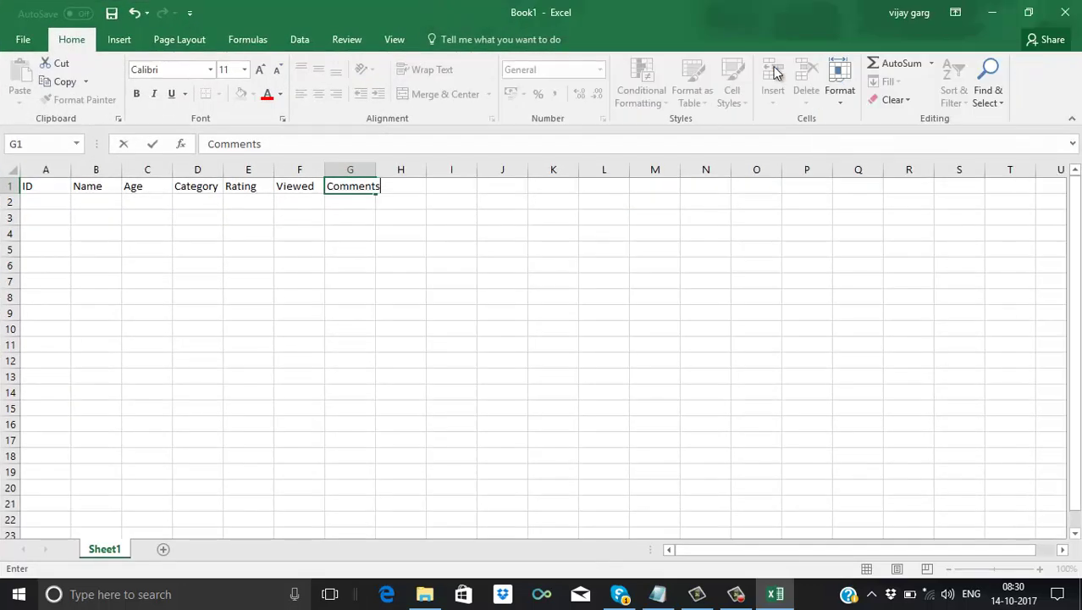
- Enter ID 1001 in A2 and left-align columns A through G
{"action": "left_click", "coordinate": [50, 202]}
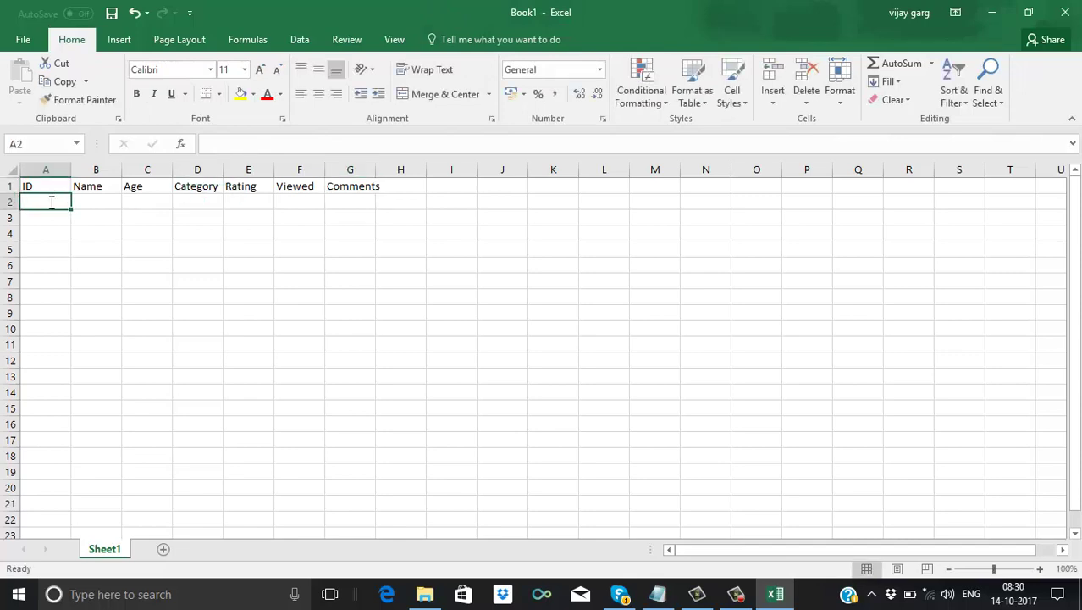
{"action": "type", "text": "101"}
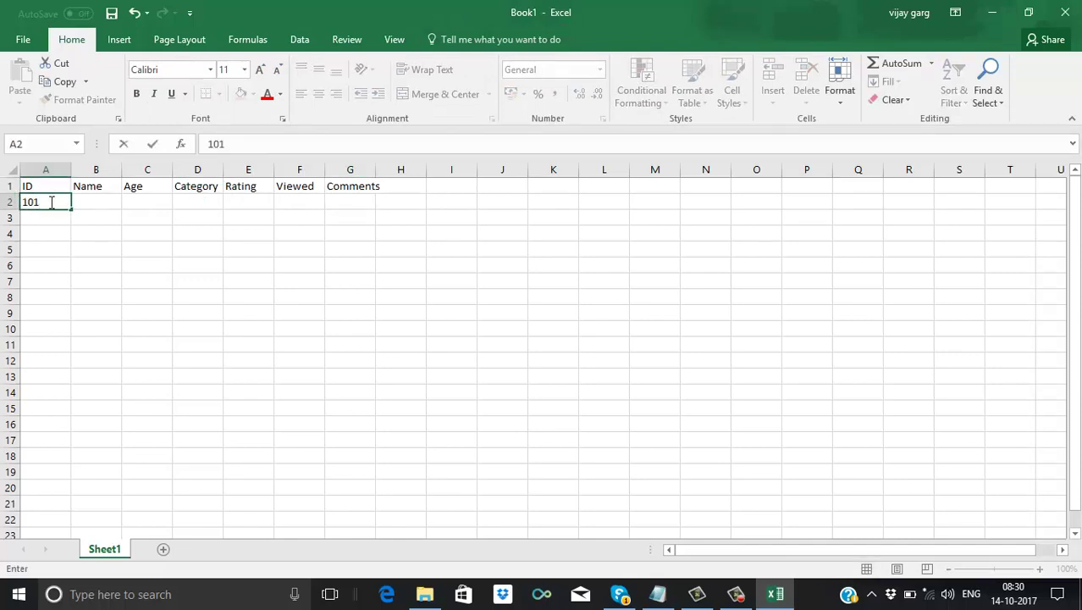
{"action": "key", "text": "BackSpace"}
{"action": "type", "text": "01"}
{"action": "key", "text": "Return"}
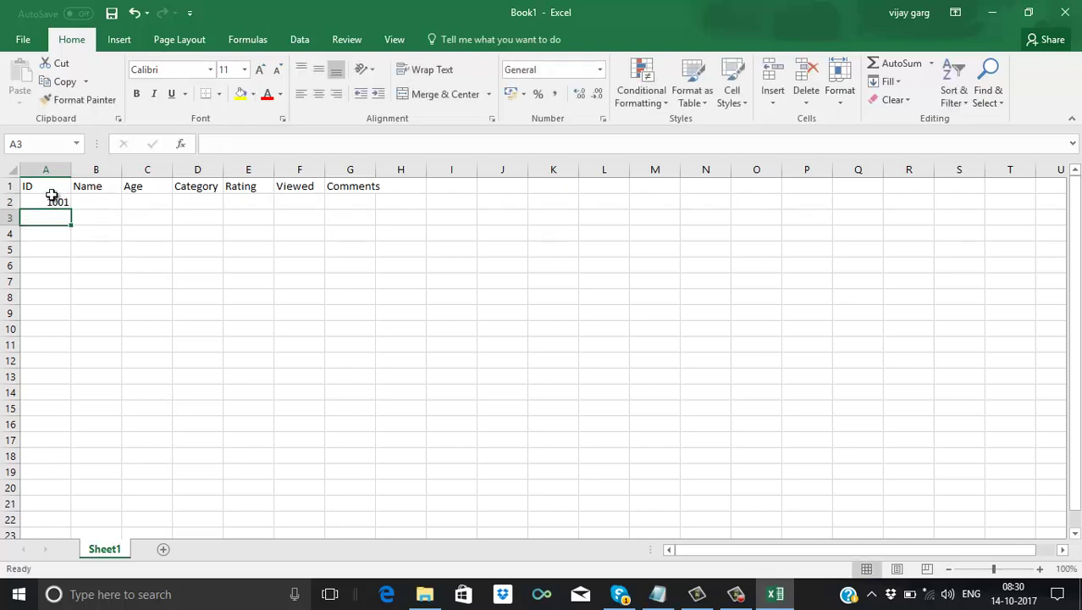
{"action": "left_click_drag", "start_coordinate": [59, 171], "coordinate": [371, 212]}
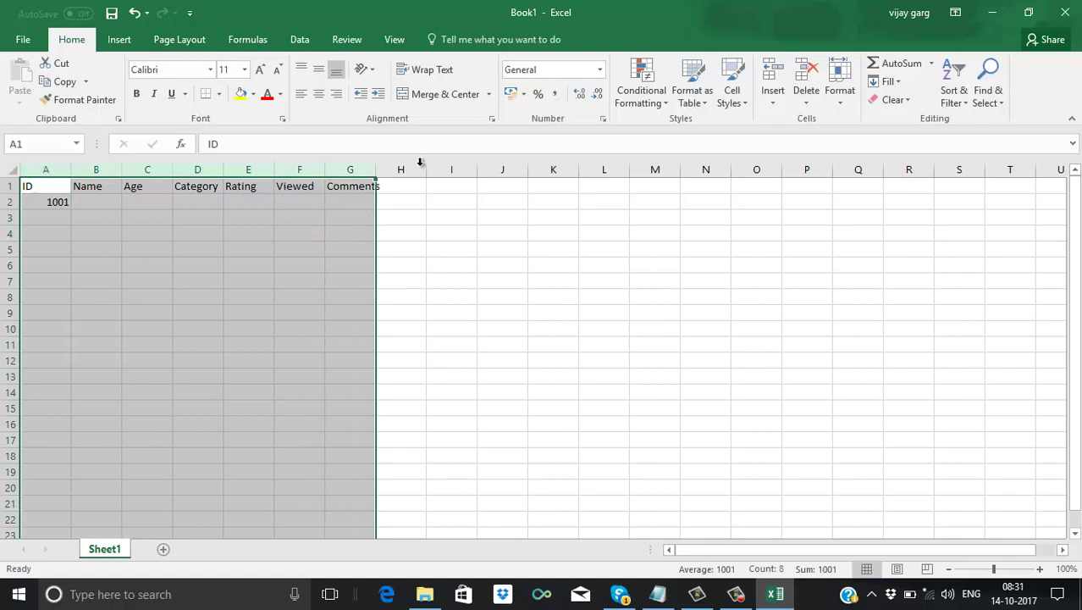
{"action": "left_click", "coordinate": [302, 98]}
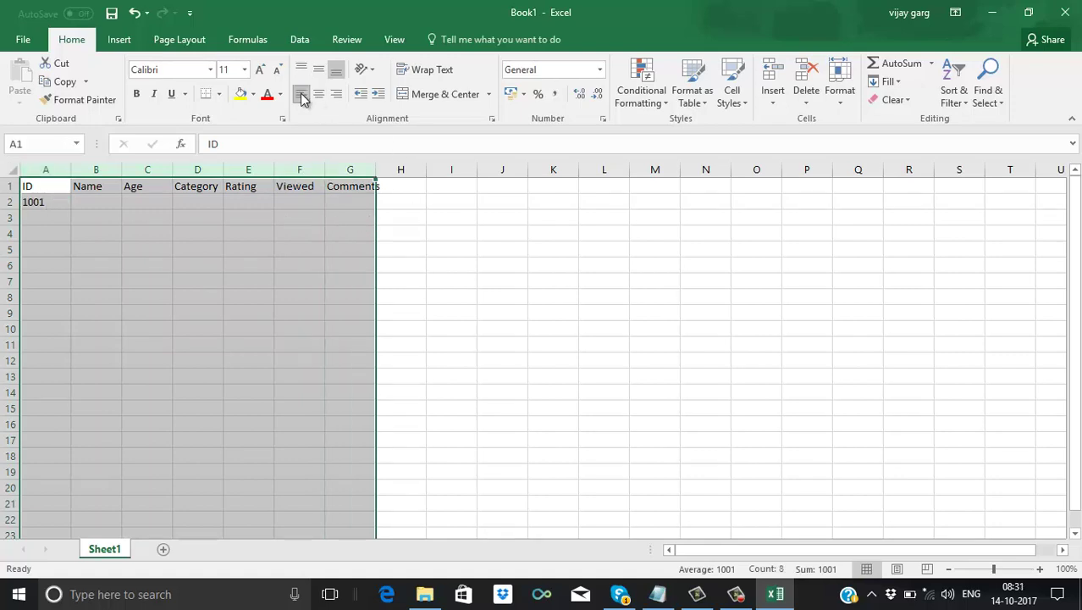
- Enter 1002 in A3 and fill the ID sequence down to 1059 in row 60
{"action": "left_click", "coordinate": [41, 214]}
{"action": "type", "text": "1002"}
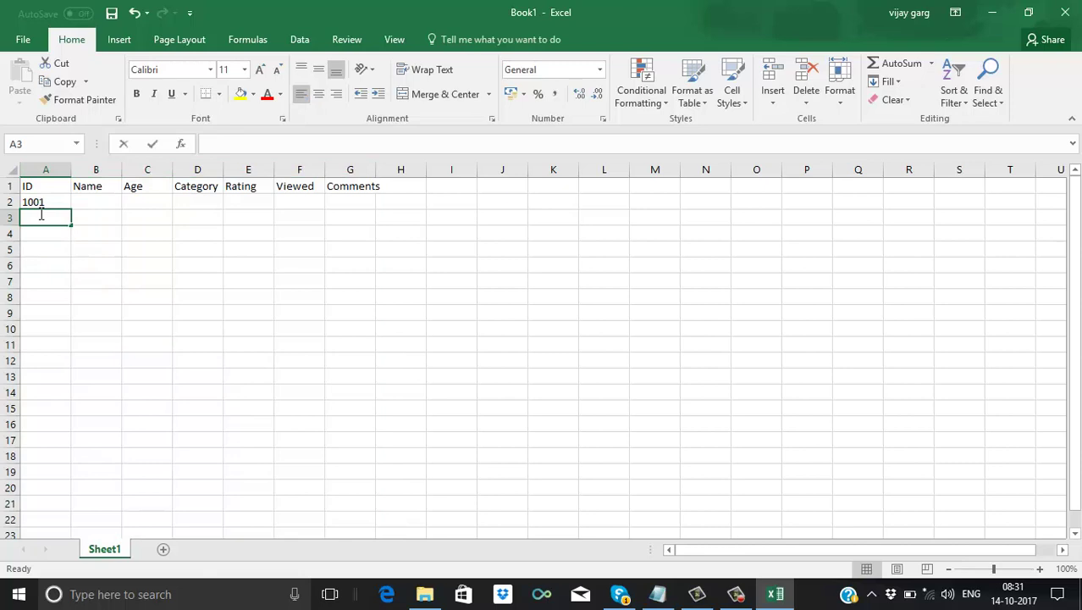
{"action": "left_click", "coordinate": [81, 235]}
{"action": "left_click", "coordinate": [42, 203]}
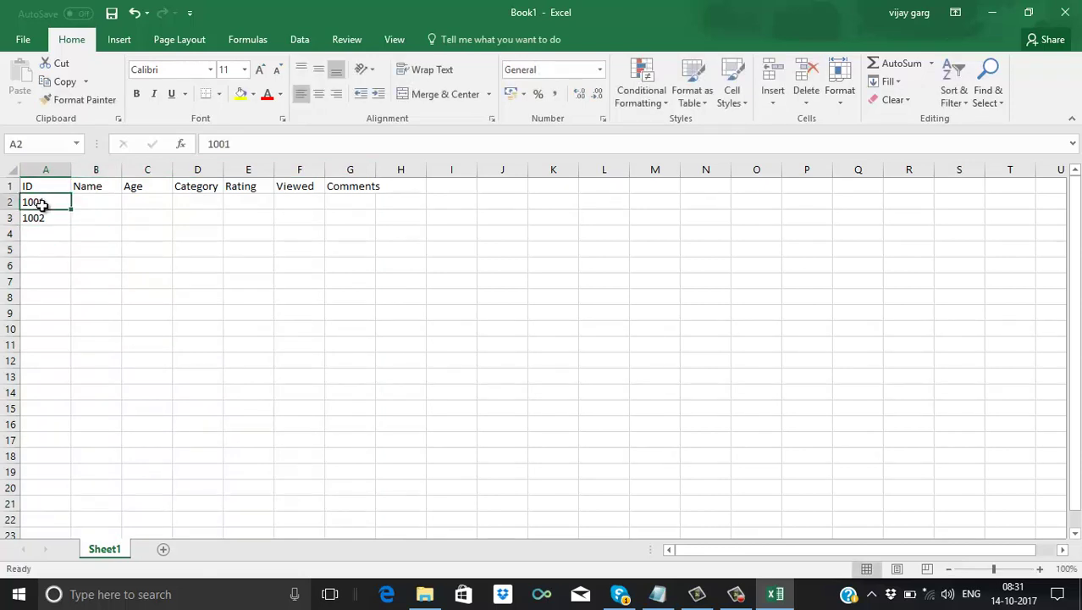
{"action": "left_click_drag", "start_coordinate": [40, 203], "coordinate": [56, 481]}
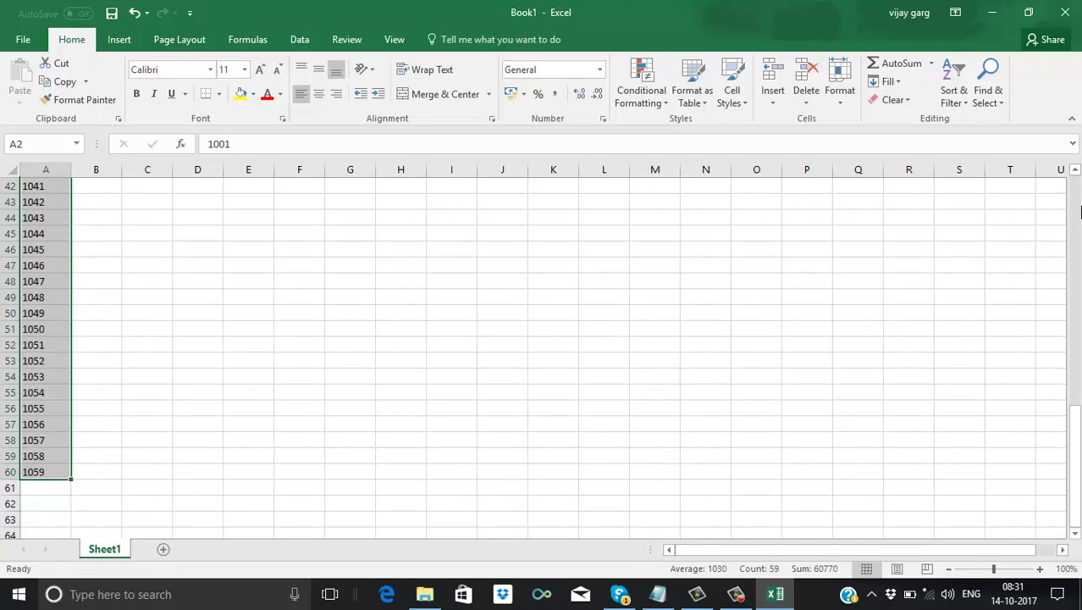
{"action": "scroll", "coordinate": [1031, 208], "scroll_direction": "up", "scroll_amount": 14}
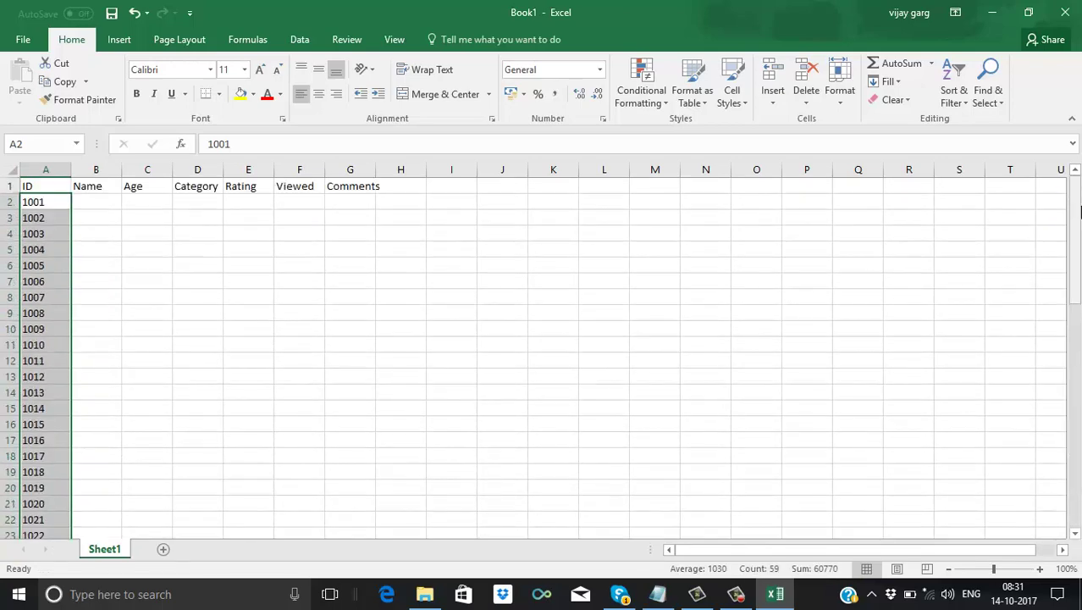
- Enter John as the name for ID 1001 in B2, replacing a mistyped entry
{"action": "left_click", "coordinate": [85, 204]}
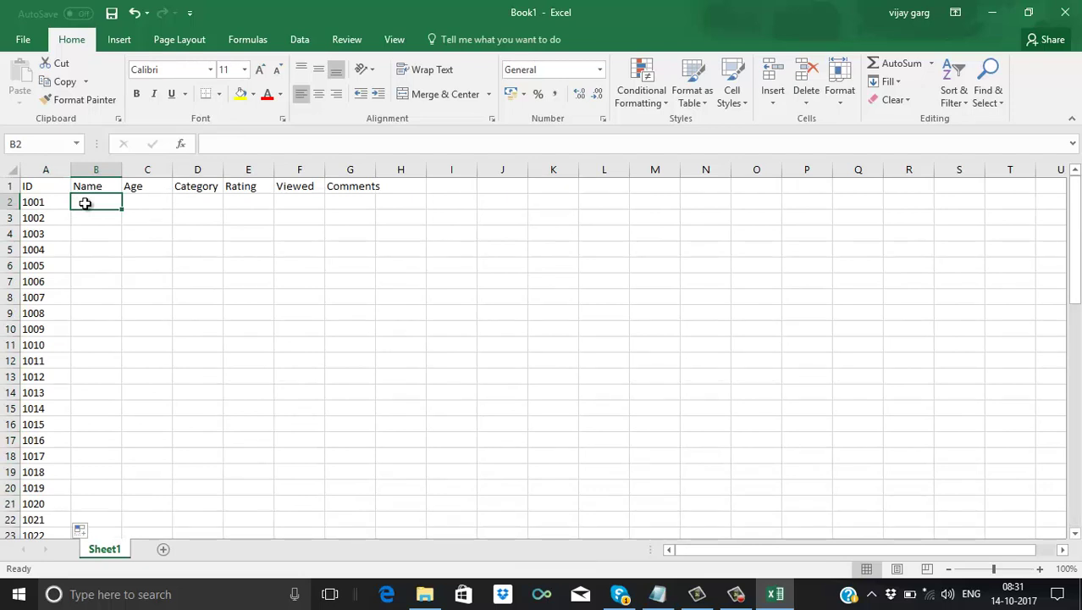
{"action": "type", "text": "AA"}
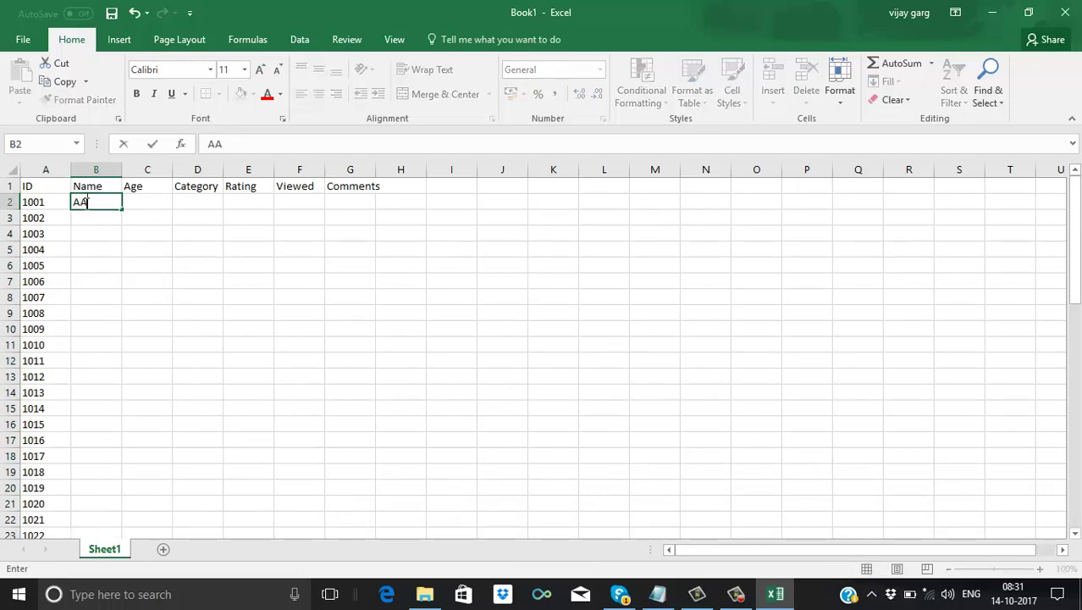
{"action": "key", "text": "Return"}
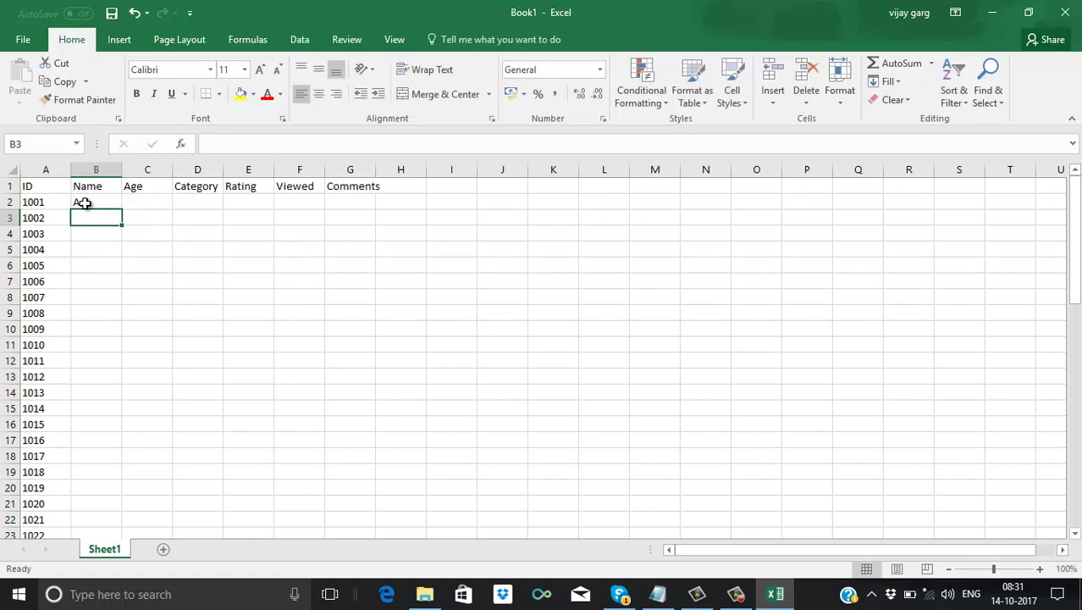
{"action": "left_click", "coordinate": [734, 598]}
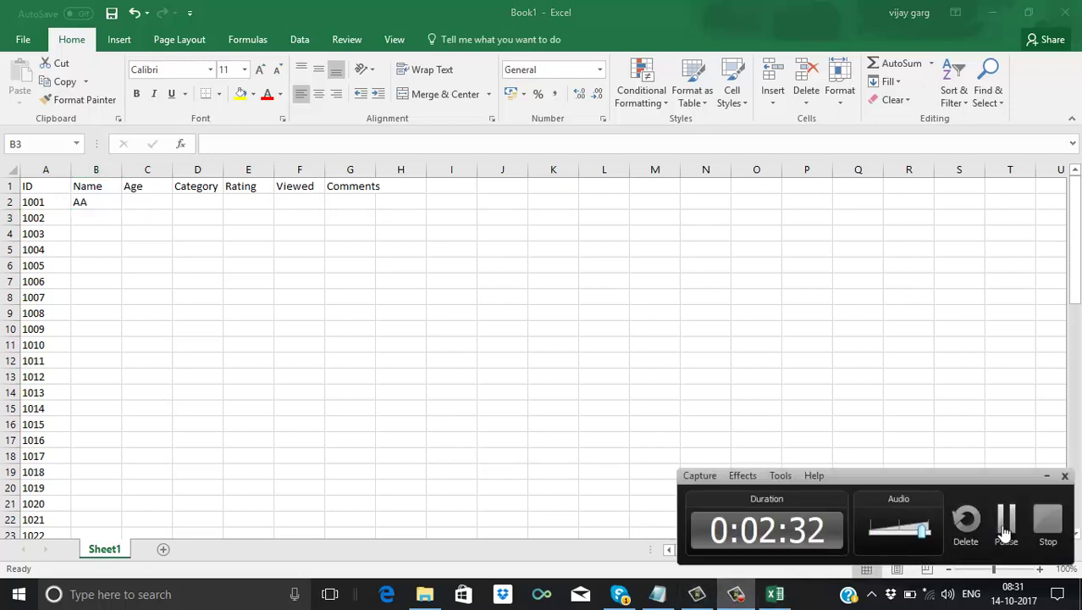
{"action": "left_click", "coordinate": [1005, 531]}
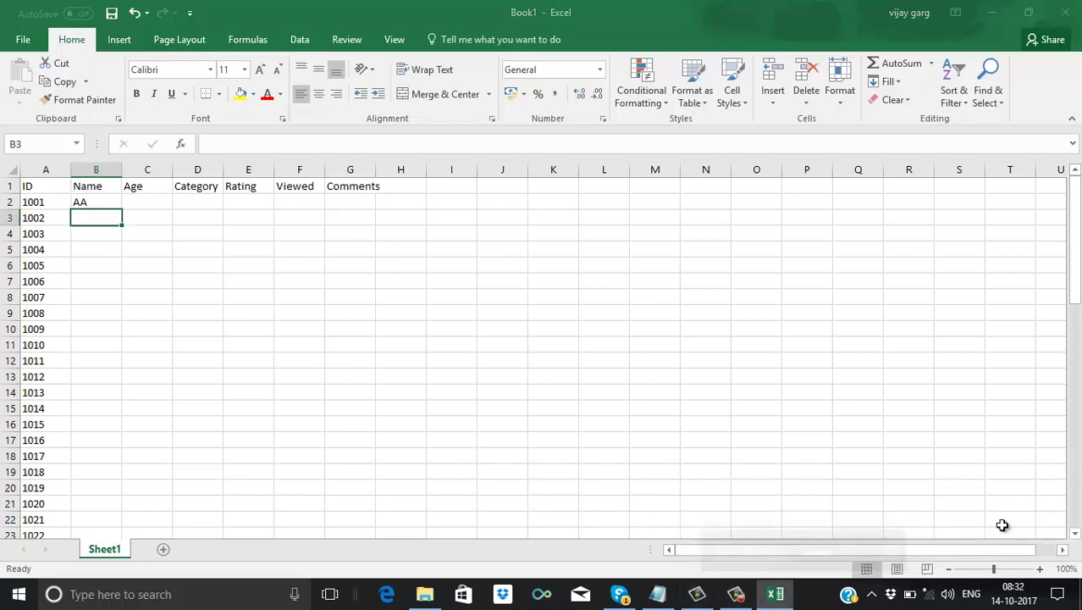
{"action": "left_click", "coordinate": [108, 203]}
{"action": "type", "text": "Aa"}
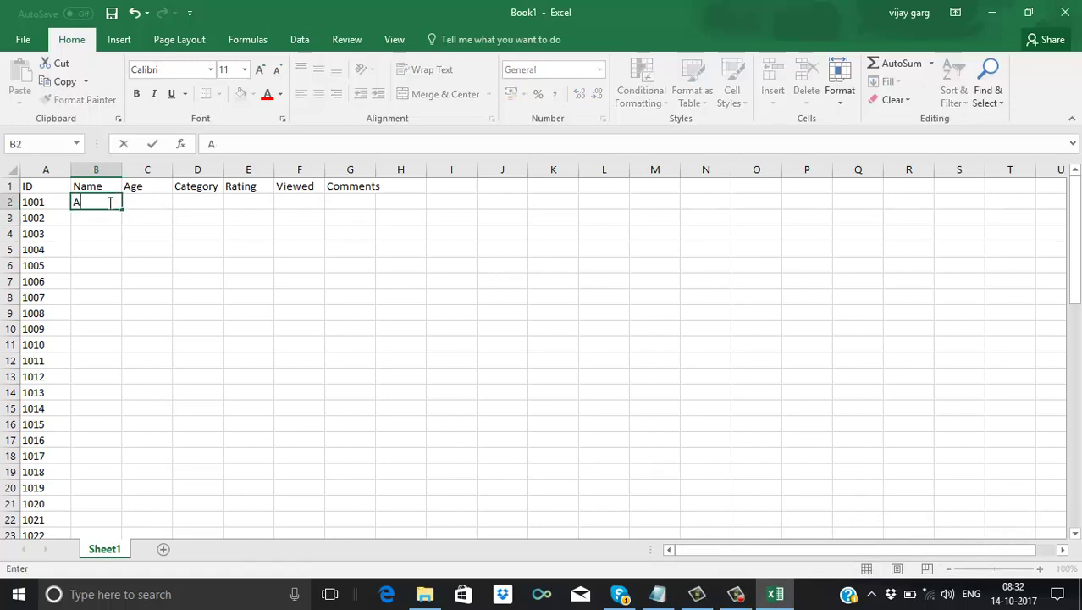
{"action": "key", "text": "BackSpace"}
{"action": "key", "text": "BackSpace"}
{"action": "type", "text": "John"}
{"action": "key", "text": "Return"}
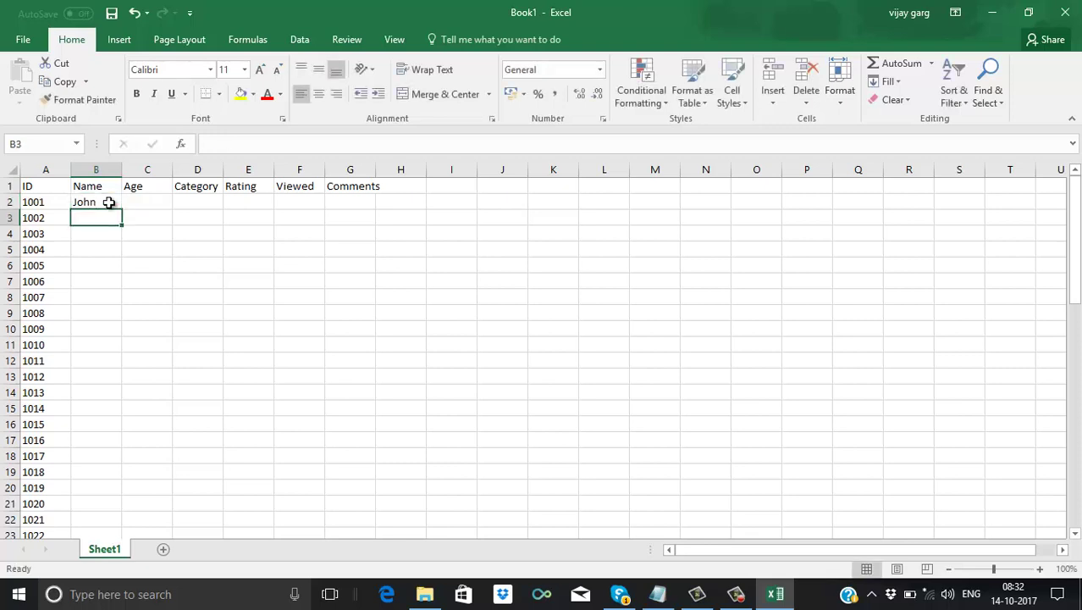
- Enter names Tom, Jose, Cris, Jin and Aakesh for IDs 1002–1006
{"action": "type", "text": "Tom"}
{"action": "key", "text": "Return"}
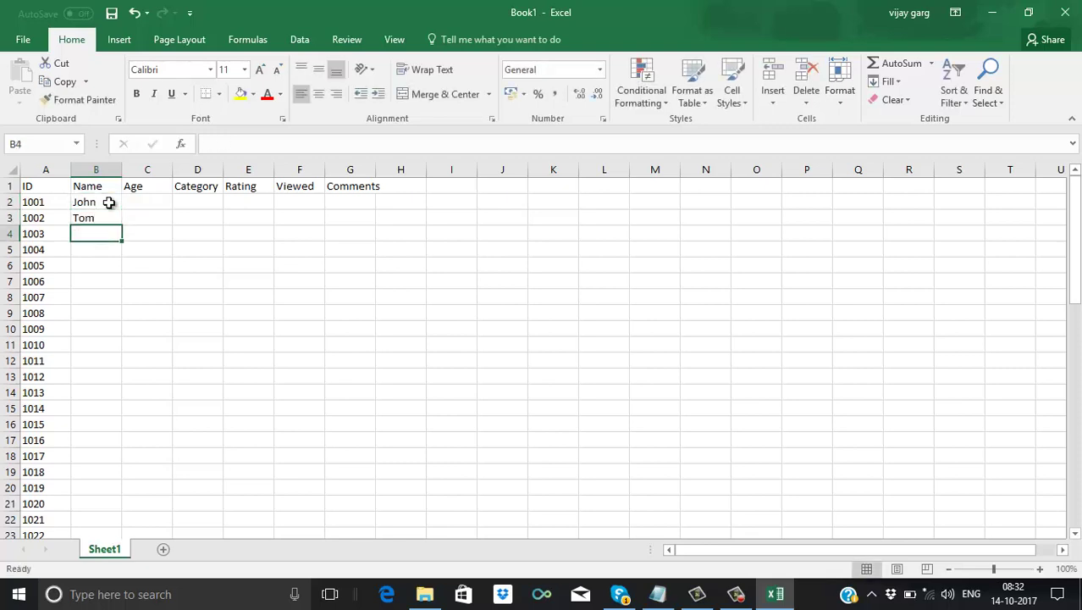
{"action": "type", "text": "Jose"}
{"action": "key", "text": "Return"}
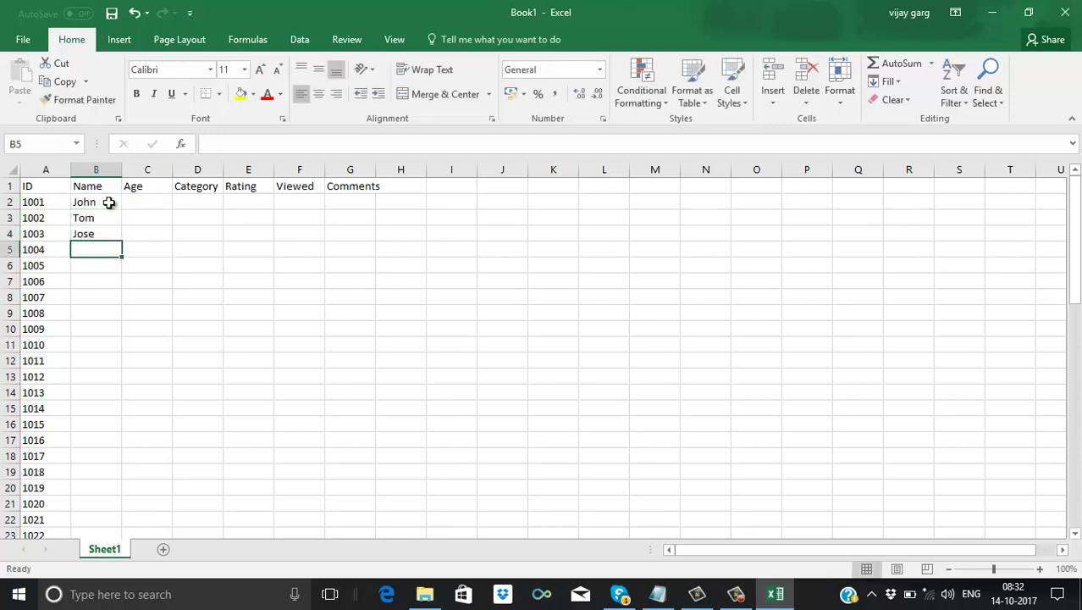
{"action": "type", "text": "Omar"}
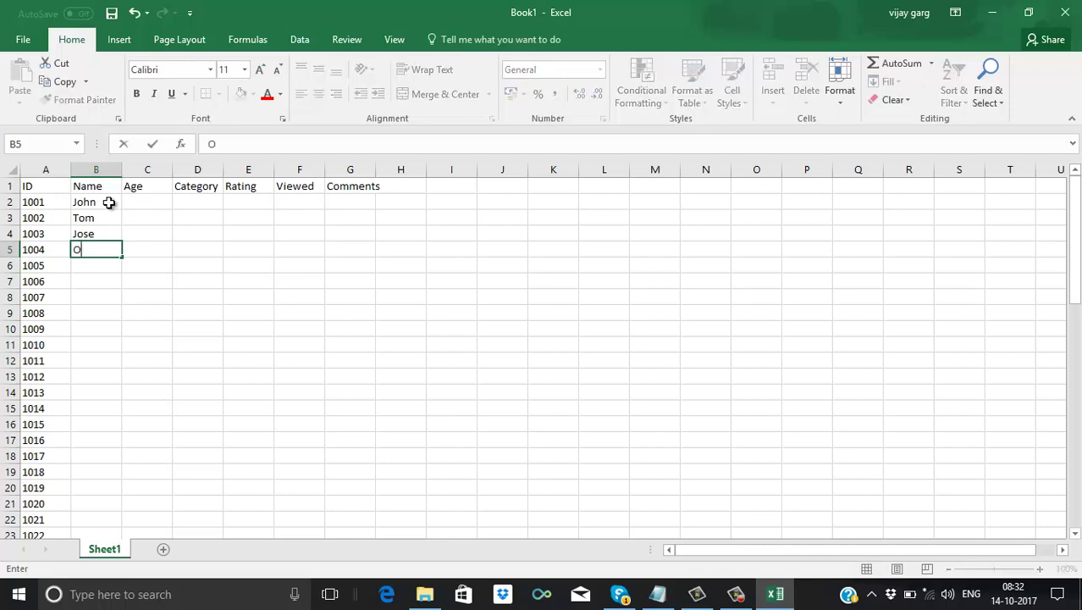
{"action": "key", "text": "BackSpace"}
{"action": "key", "text": "BackSpace"}
{"action": "key", "text": "BackSpace"}
{"action": "key", "text": "BackSpace"}
{"action": "type", "text": "Cris"}
{"action": "key", "text": "Return"}
{"action": "type", "text": "Jin"}
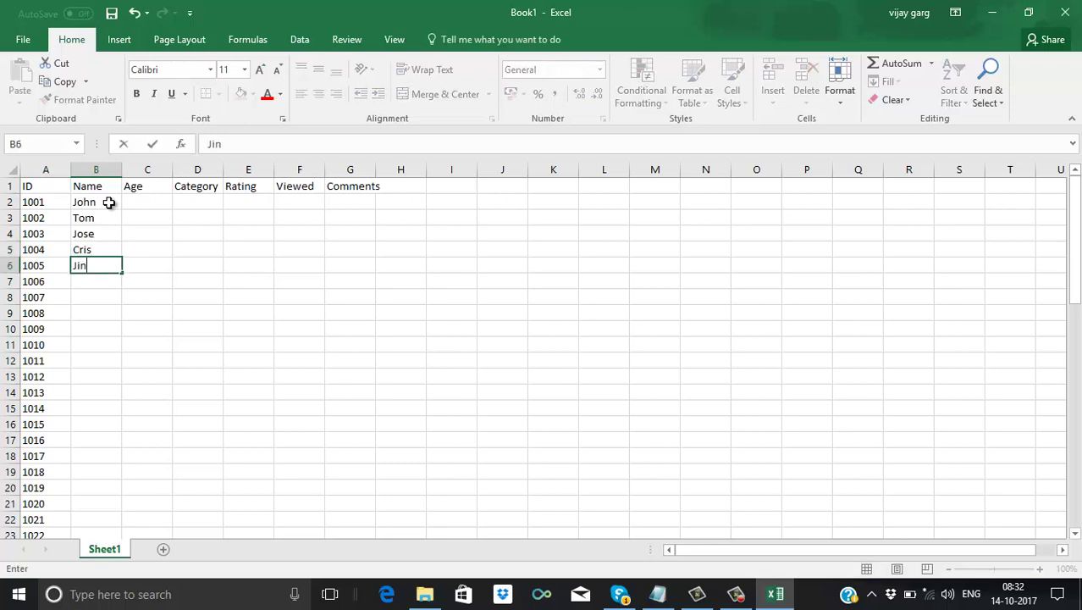
{"action": "key", "text": "Return"}
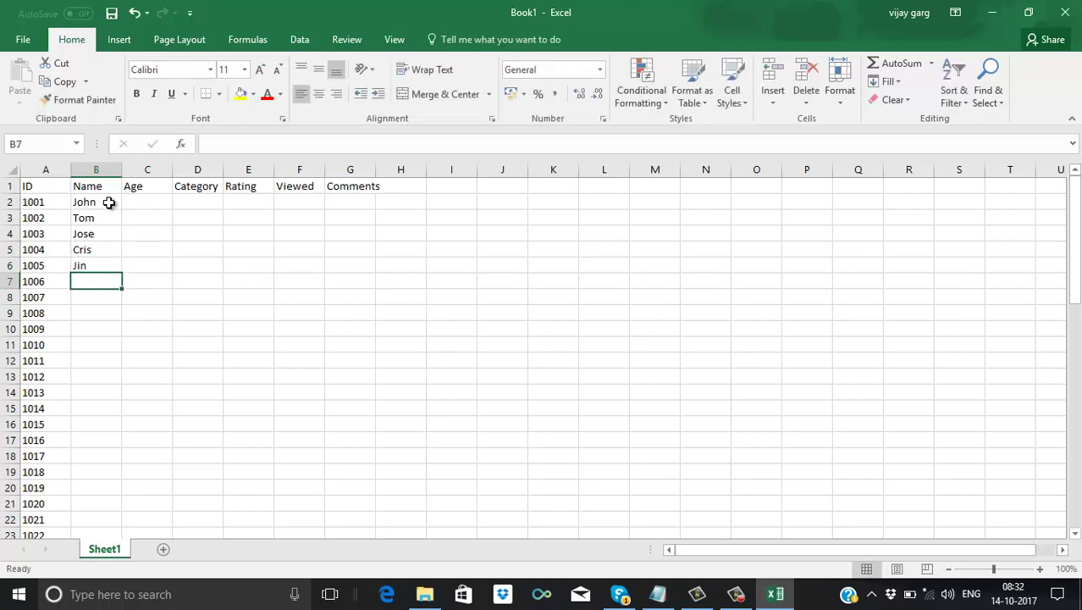
{"action": "type", "text": "A"}
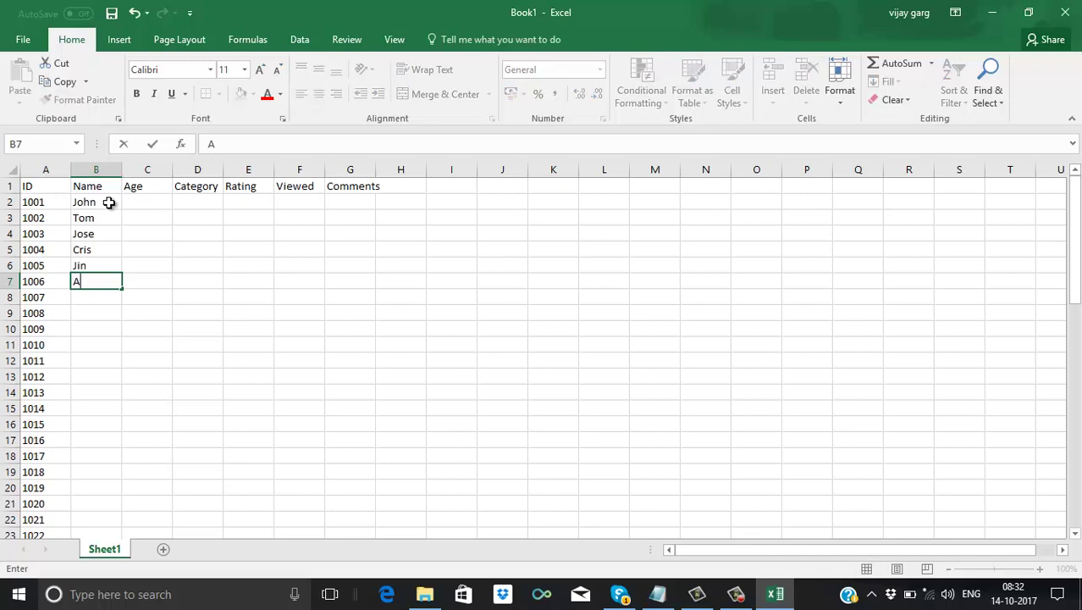
{"action": "type", "text": "akesh"}
{"action": "key", "text": "Return"}
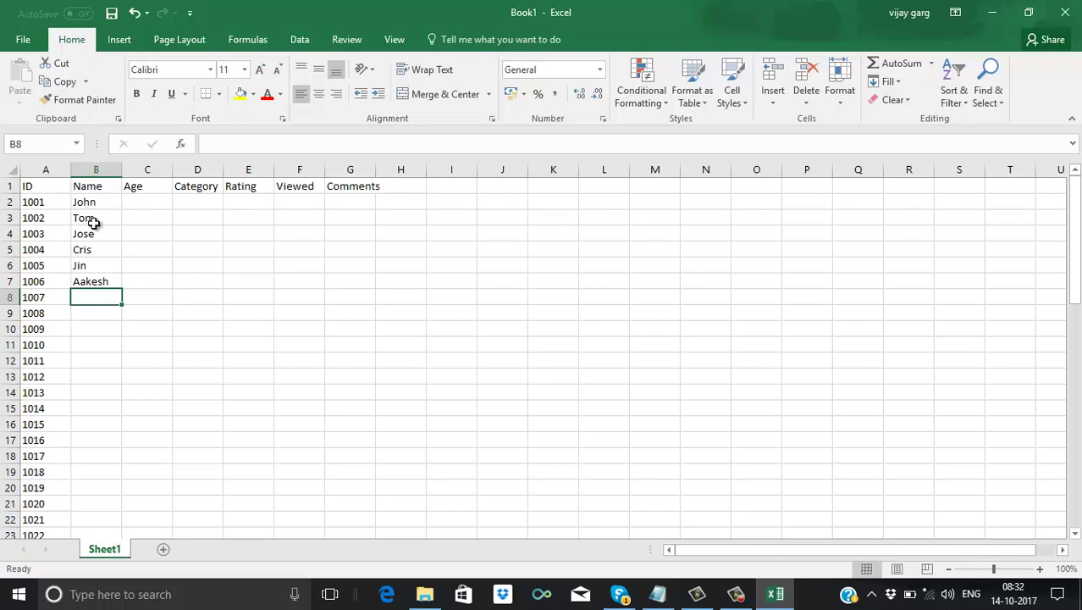
- Enter Sarvesh, Abhishek, Sheetal, Amit, Nagendra, Pawan and Rahul for IDs 1007–1013
{"action": "type", "text": "Sarvesh"}
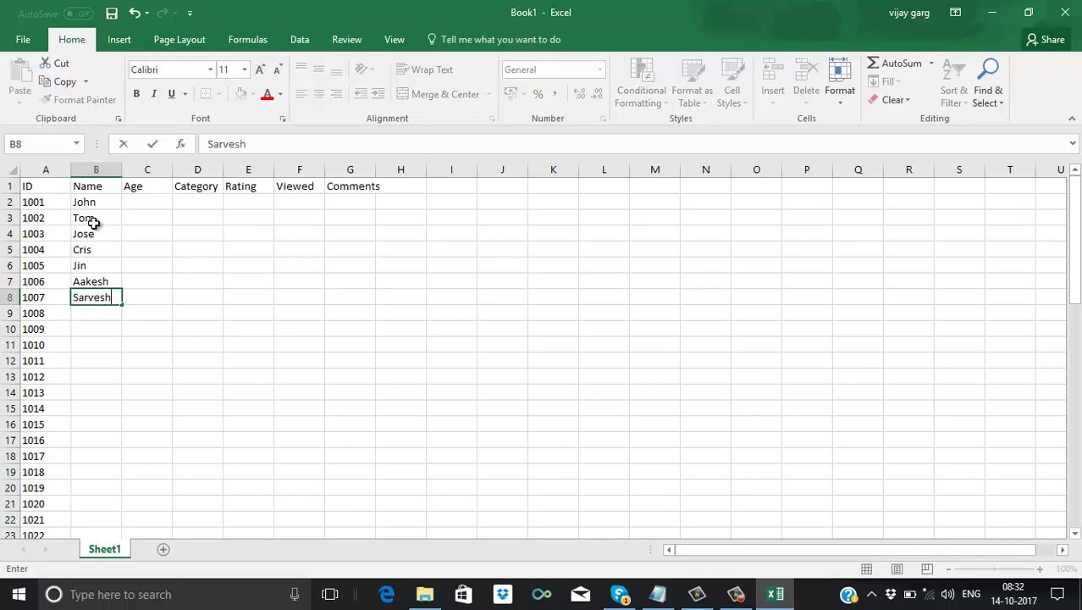
{"action": "key", "text": "Return"}
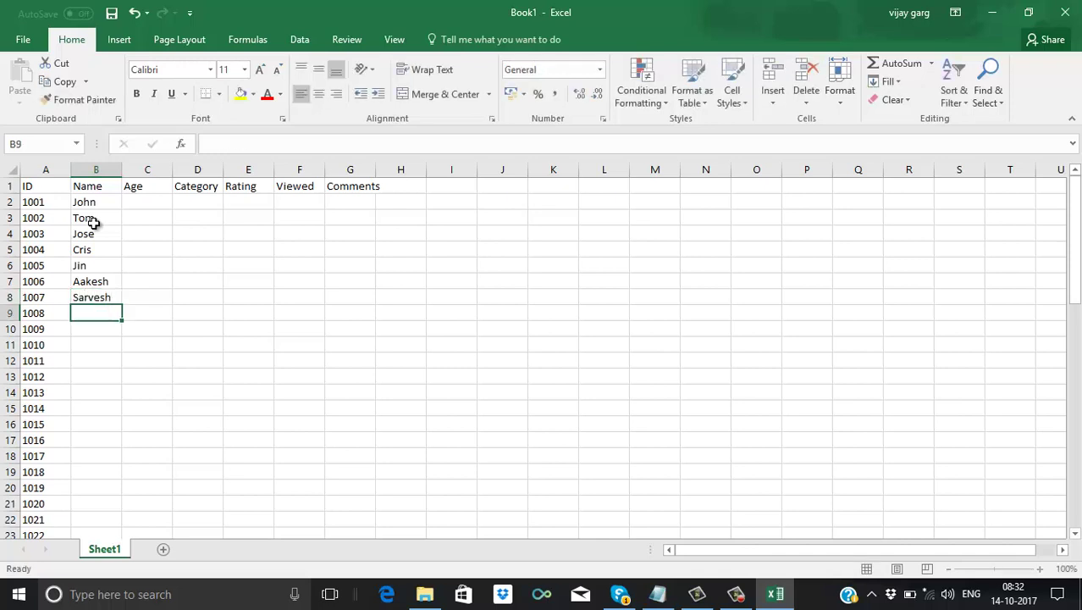
{"action": "type", "text": "Ab"}
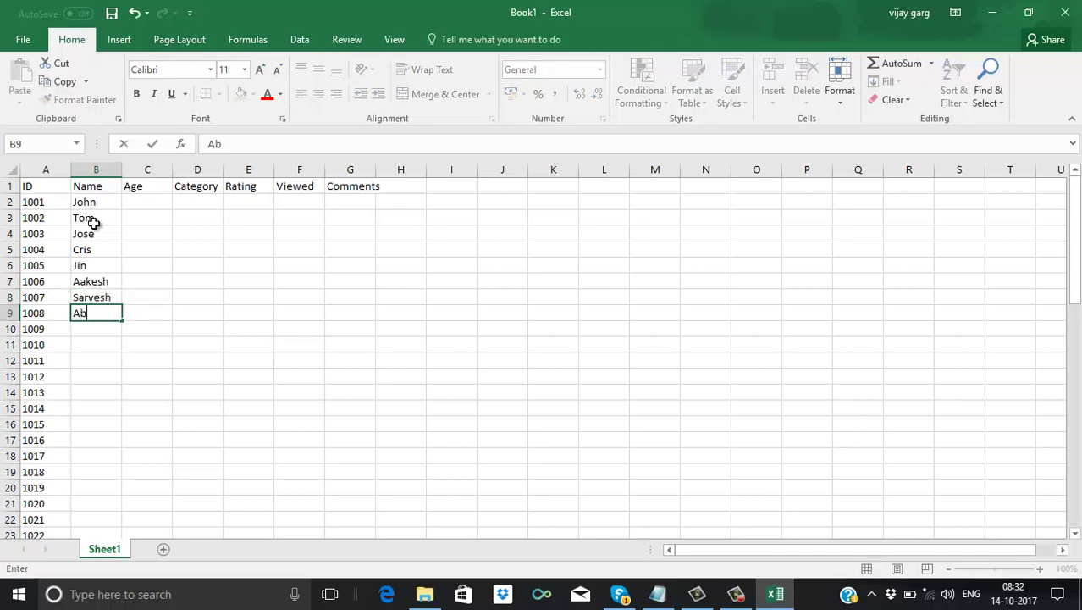
{"action": "type", "text": "hishek"}
{"action": "key", "text": "Return"}
{"action": "type", "text": "Sheetal"}
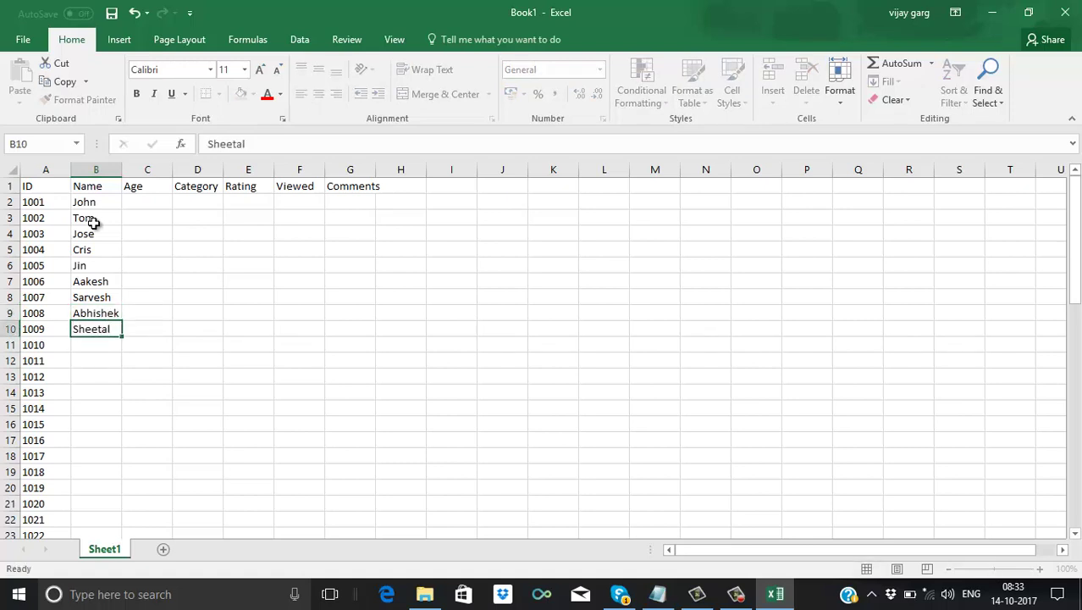
{"action": "key", "text": "Return"}
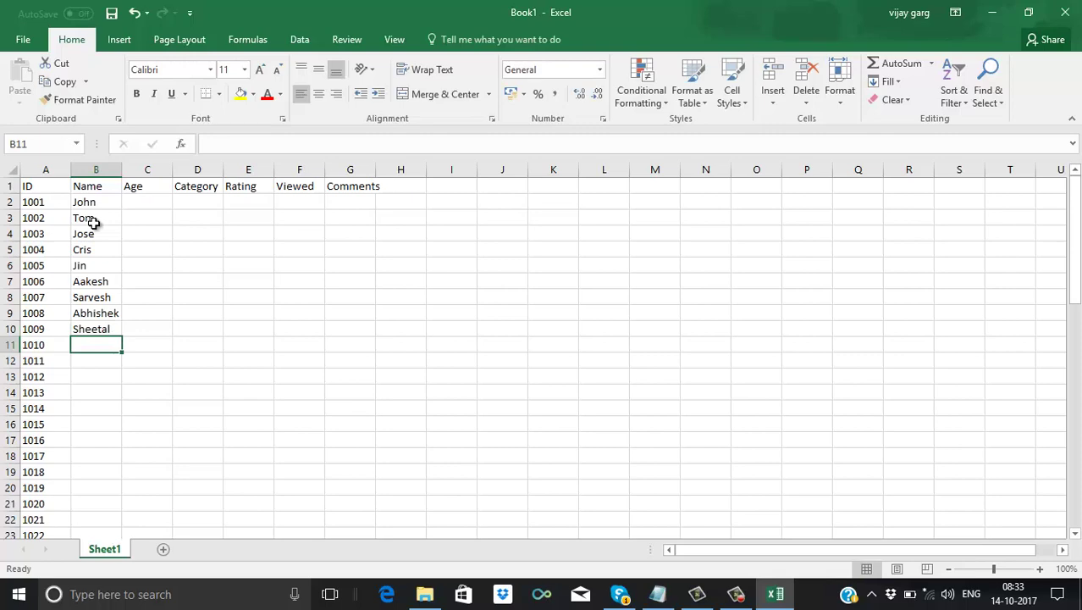
{"action": "type", "text": "Amit"}
{"action": "key", "text": "Return"}
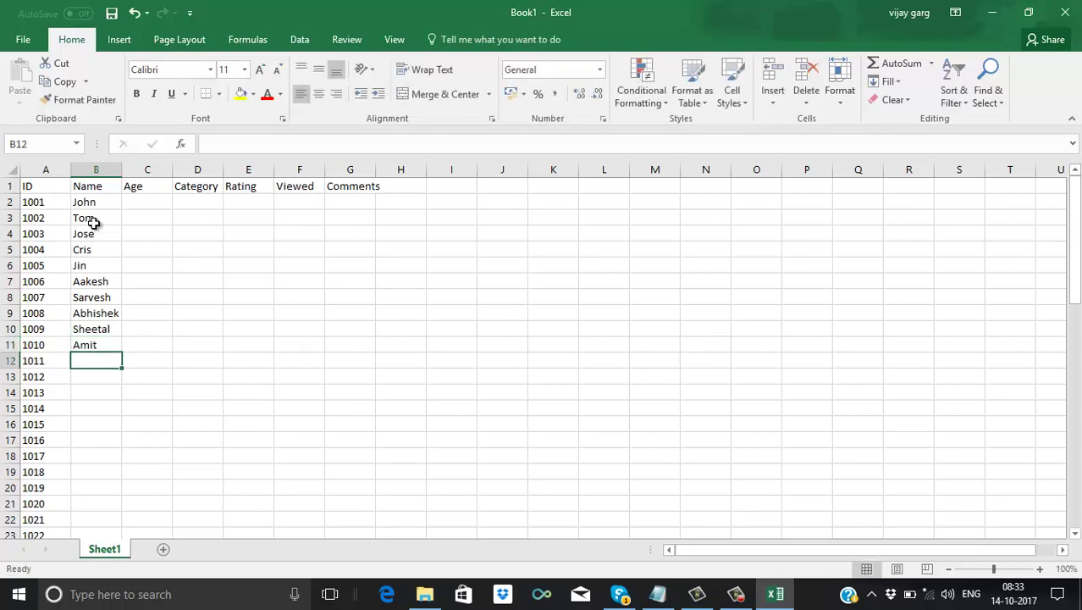
{"action": "type", "text": "Nage"}
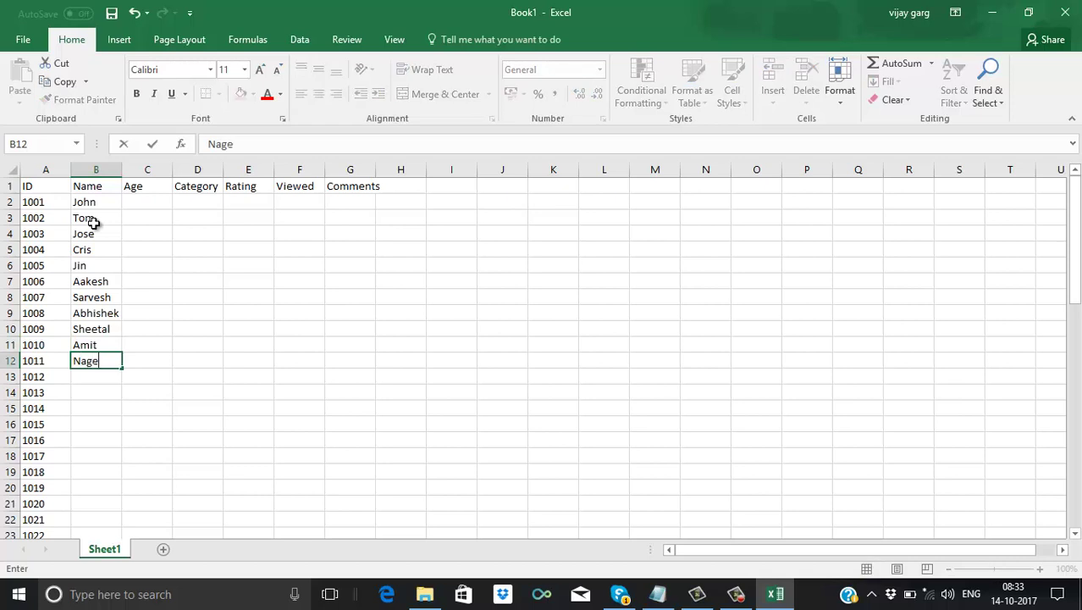
{"action": "type", "text": "ndra"}
{"action": "key", "text": "Return"}
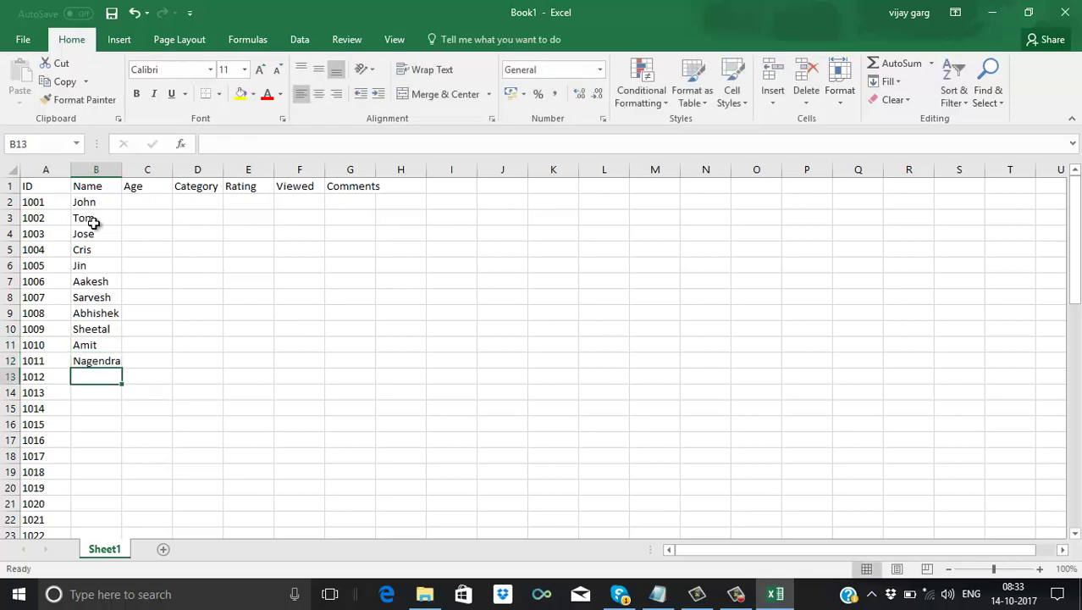
{"action": "type", "text": "Pawan"}
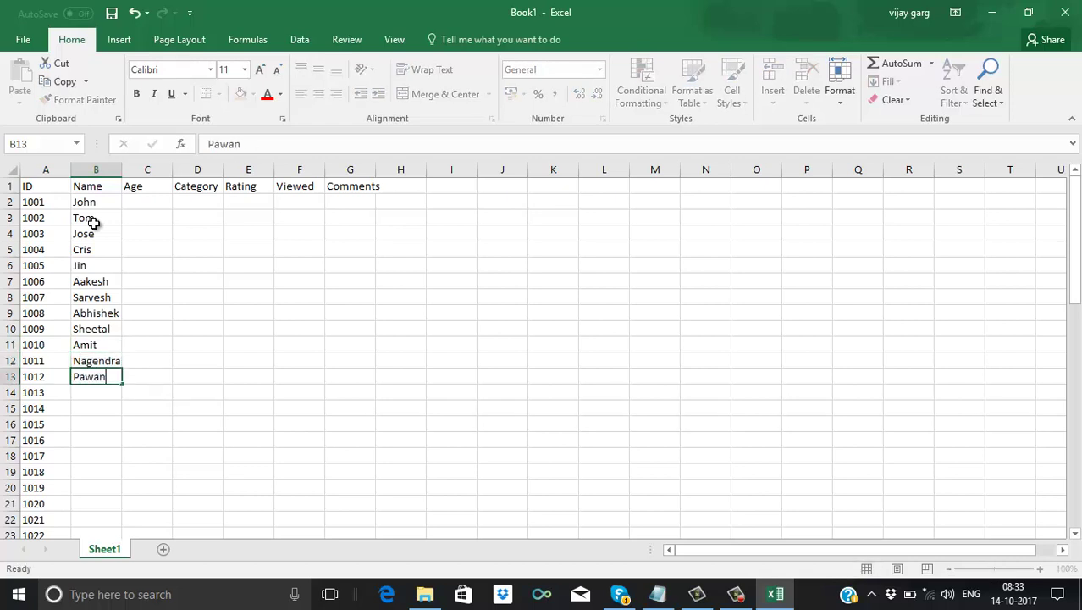
{"action": "key", "text": "Return"}
{"action": "type", "text": "Rahul"}
{"action": "key", "text": "Return"}
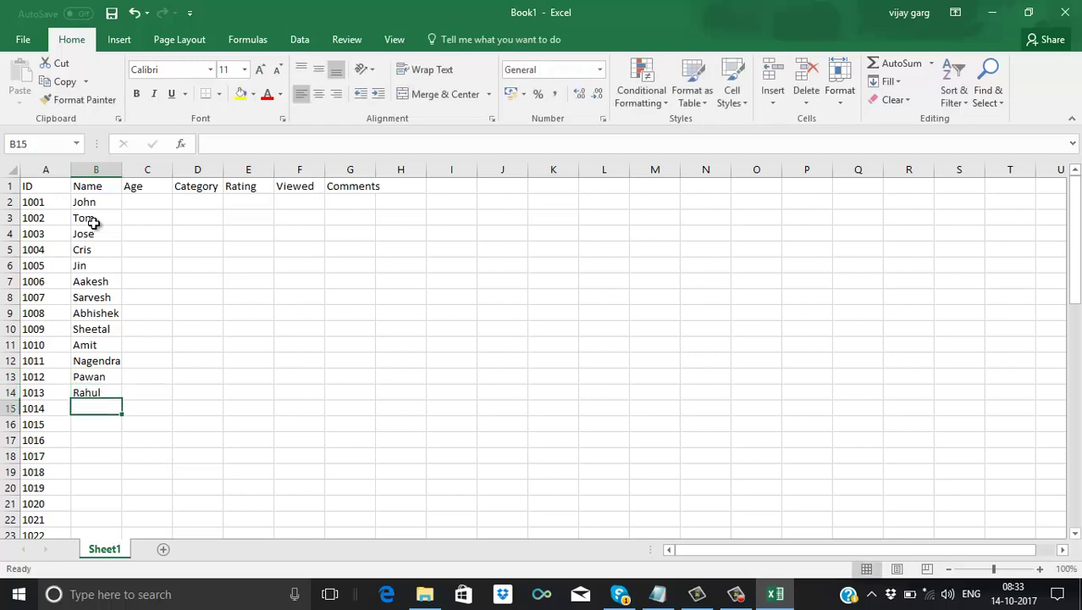
- Enter the names for IDs 1014–1017, including Chandrajit and Gagan
{"action": "type", "text": "Bhan"}
{"action": "type", "text": "u"}
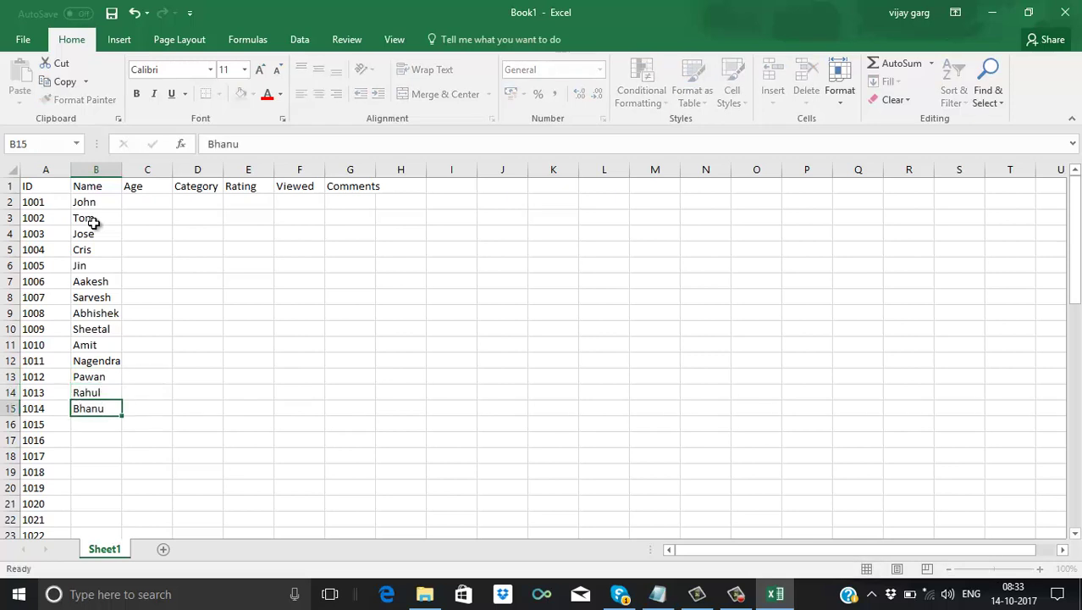
{"action": "key", "text": "Return"}
{"action": "type", "text": "Ch"}
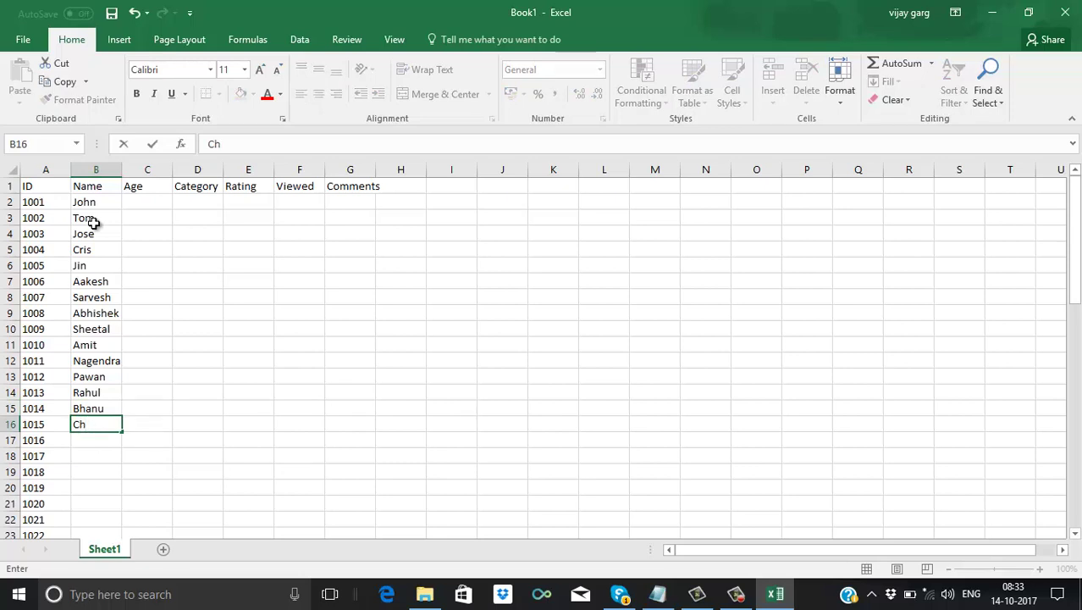
{"action": "type", "text": "andrajit"}
{"action": "key", "text": "Return"}
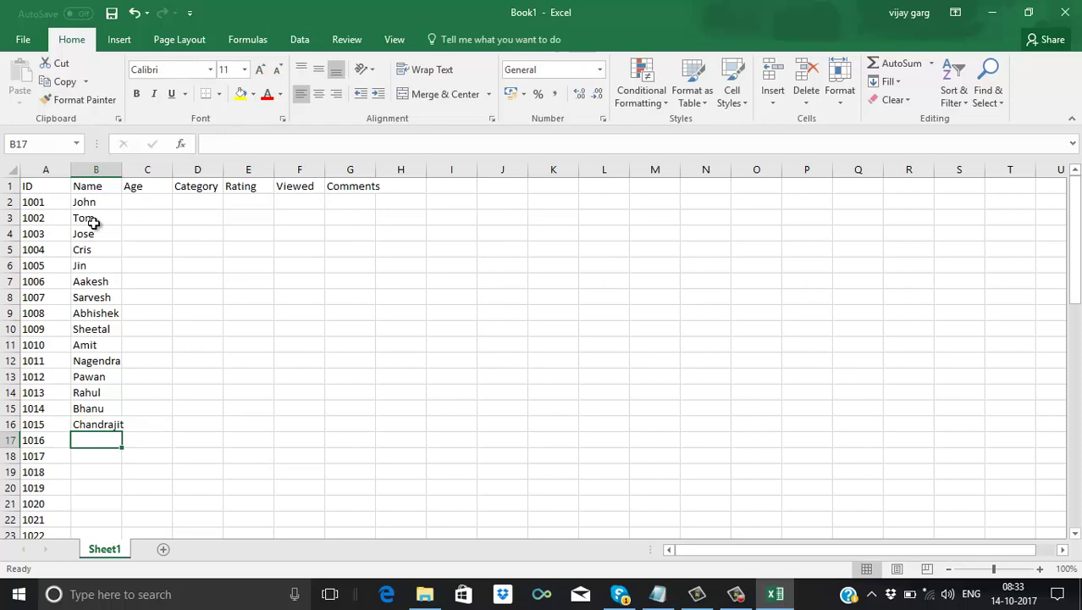
{"action": "type", "text": "Gagan"}
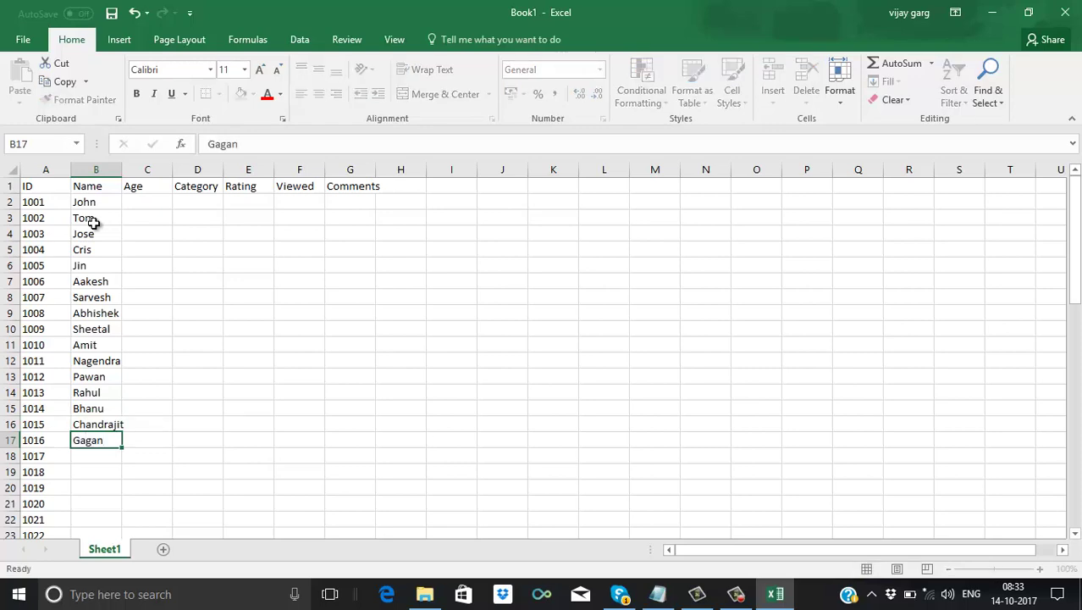
{"action": "key", "text": "Return"}
{"action": "type", "text": "Prou"}
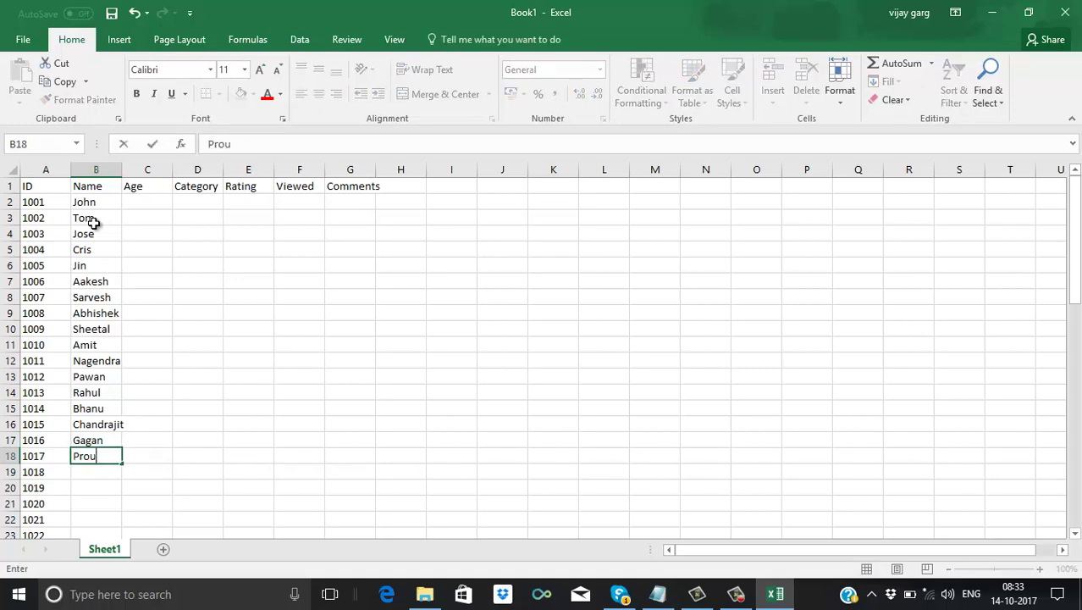
{"action": "key", "text": "BackSpace"}
{"action": "key", "text": "BackSpace"}
{"action": "type", "text": "iya"}
{"action": "key", "text": "Return"}
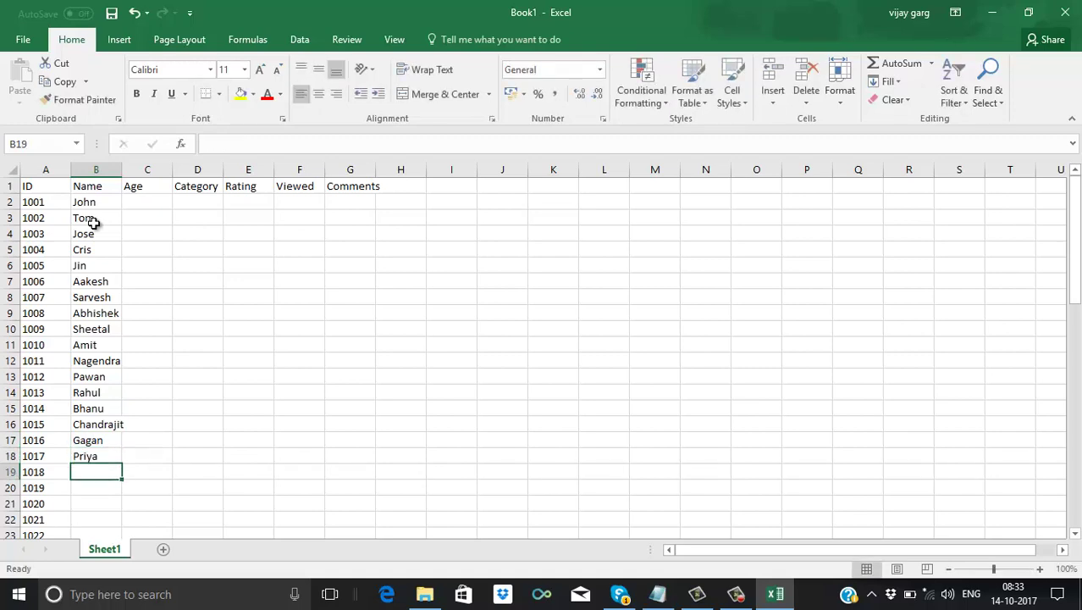
- Enter Vijay, Shailendra, Prakhar and Navneet for IDs 1018–1021
{"action": "type", "text": "Vijay"}
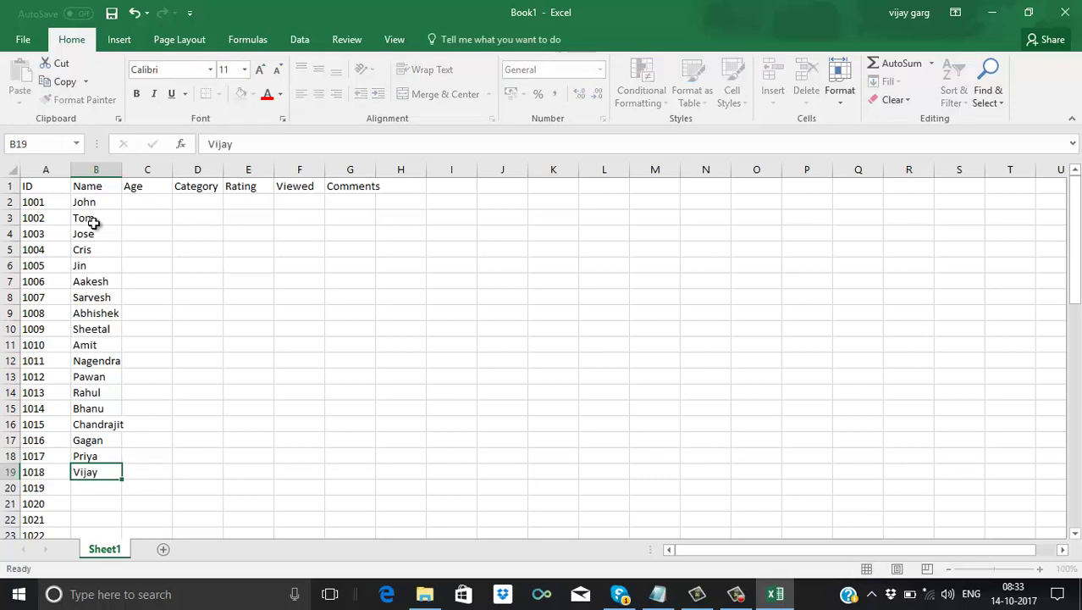
{"action": "key", "text": "Return"}
{"action": "type", "text": "Shal"}
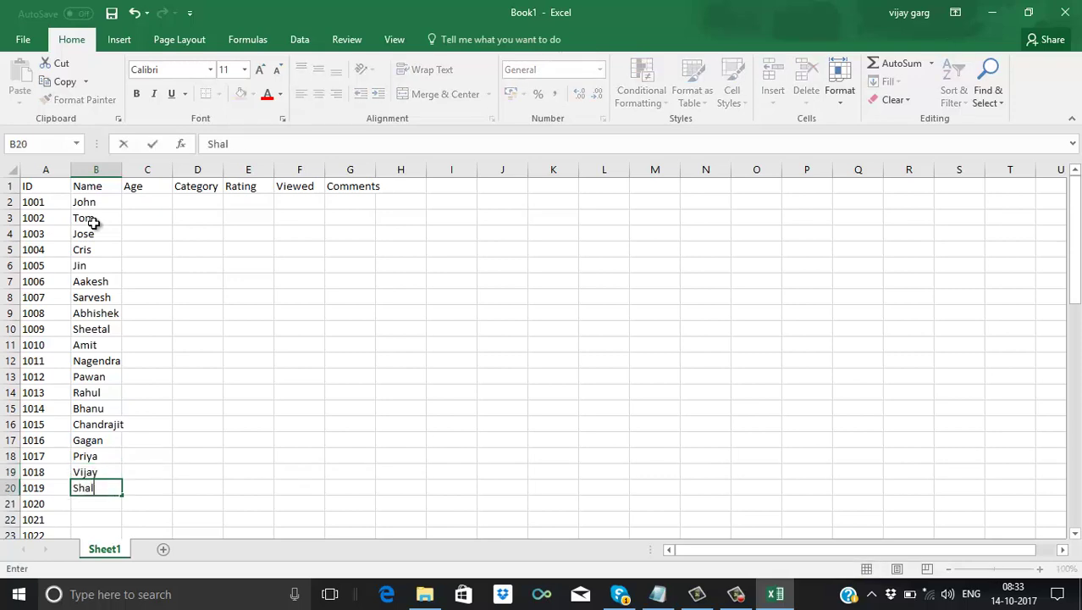
{"action": "key", "text": "BackSpace"}
{"action": "type", "text": "ilendra"}
{"action": "key", "text": "Return"}
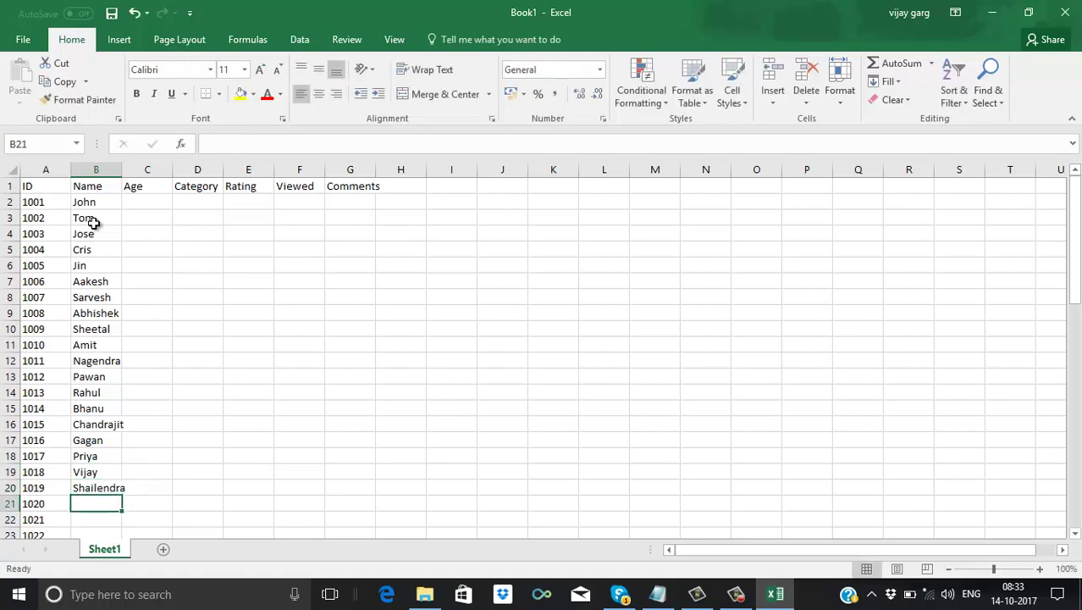
{"action": "type", "text": "Prakhar"}
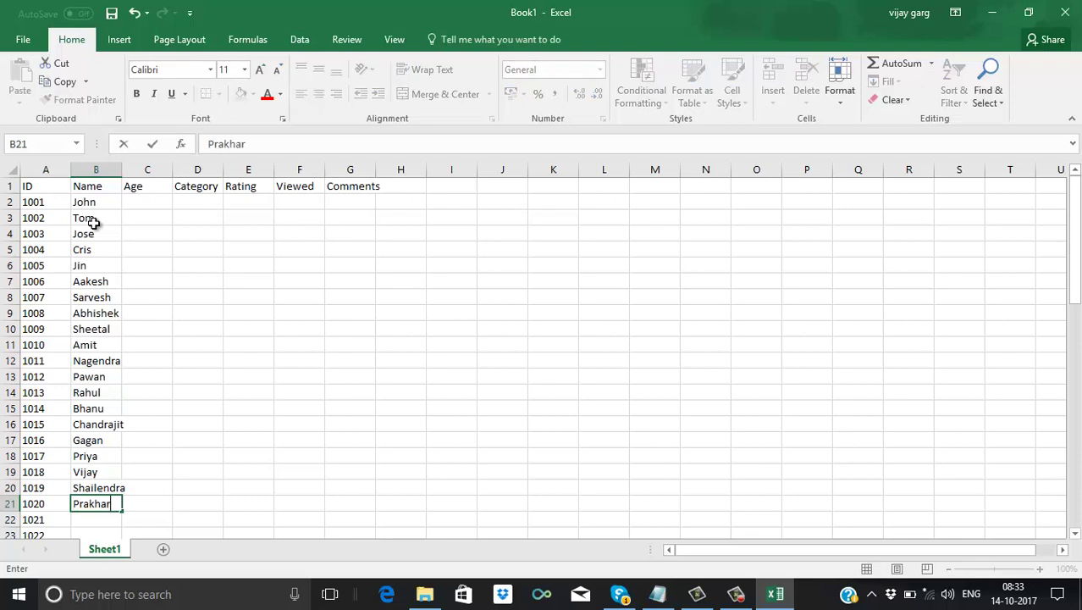
{"action": "key", "text": "Return"}
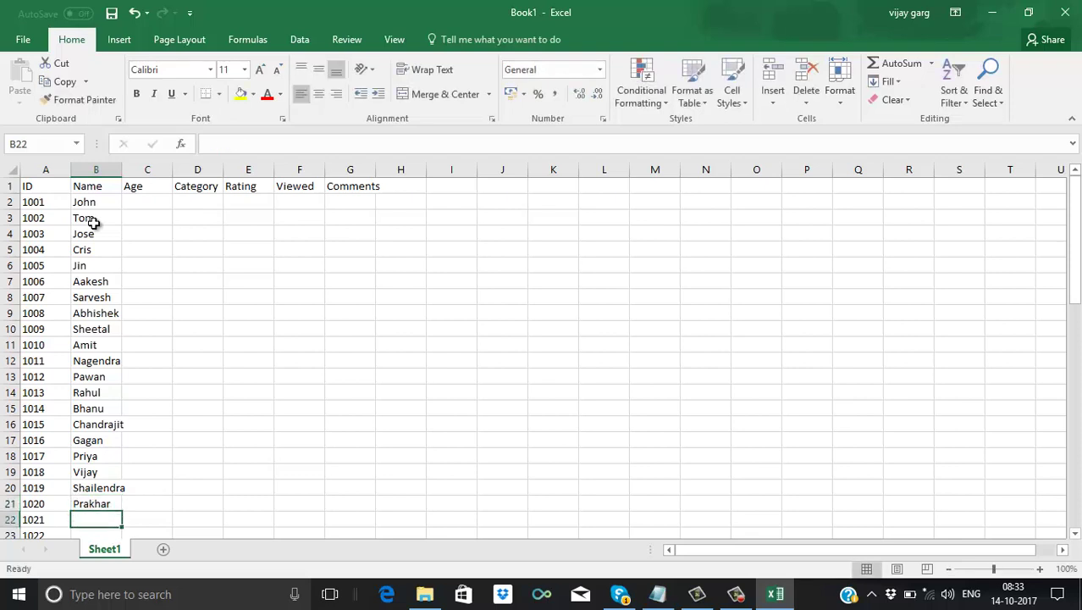
{"action": "type", "text": "Navneet"}
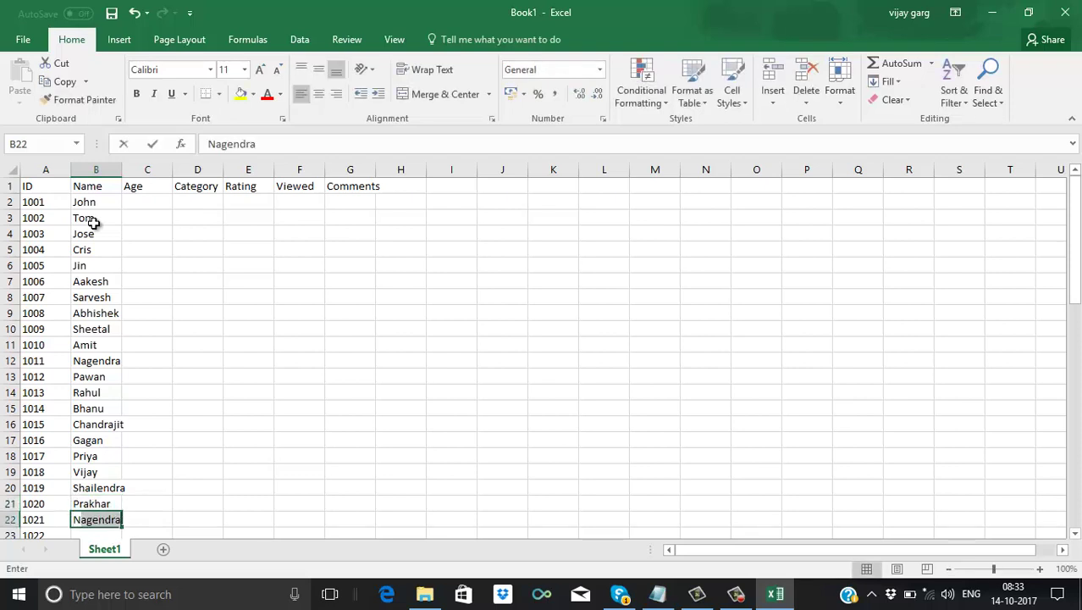
{"action": "key", "text": "Return"}
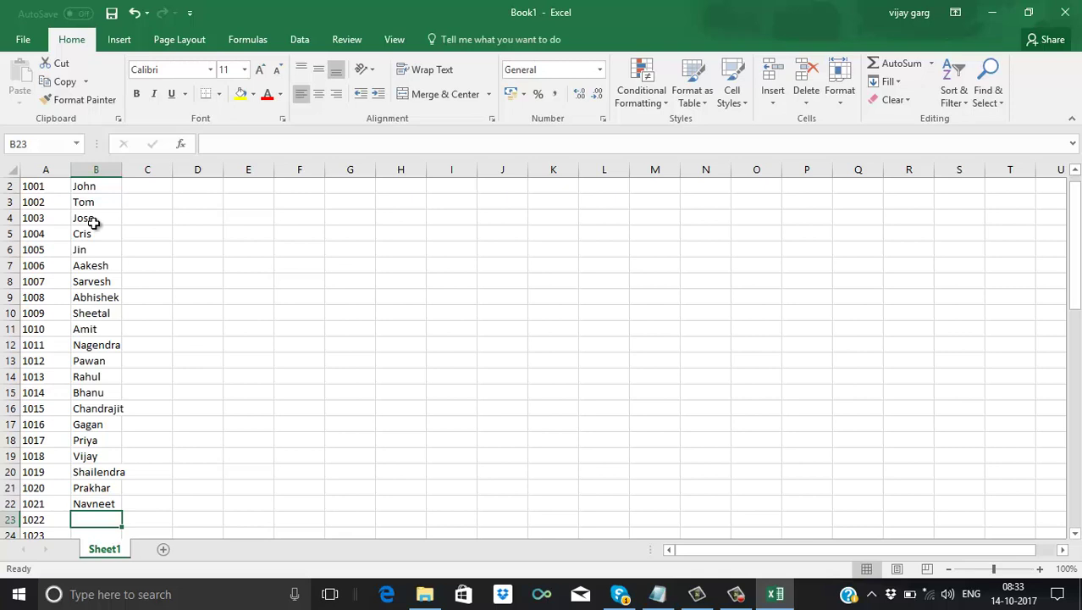
- Enter Sangeeta, Tim, Ramesh, Eddy, Silvana and Besy in B23:B28, then return to B28
{"action": "type", "text": "S"}
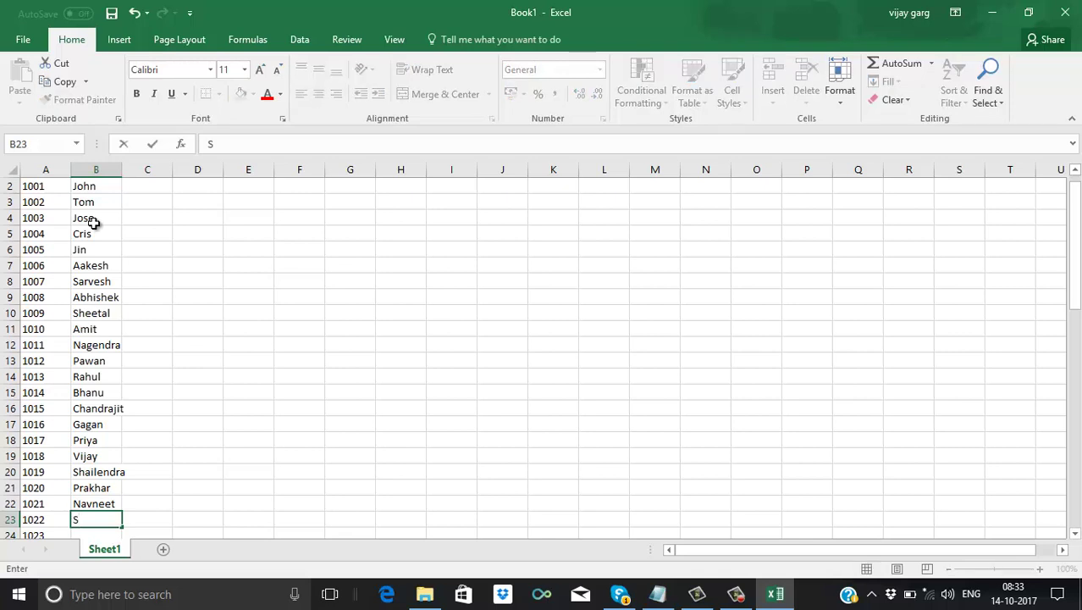
{"action": "type", "text": "angeeta"}
{"action": "key", "text": "Return"}
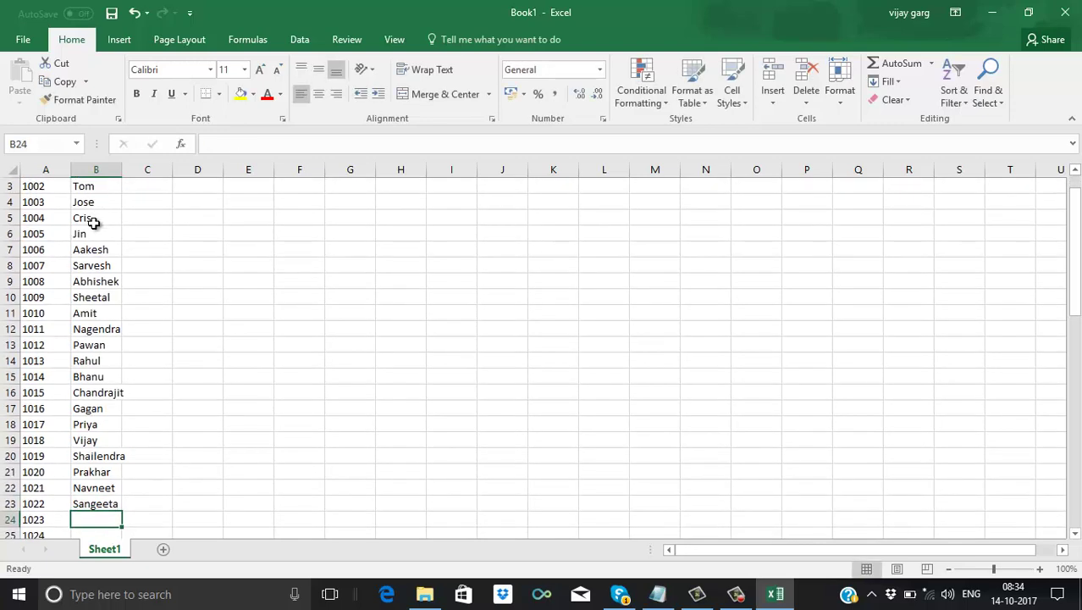
{"action": "type", "text": "Tim"}
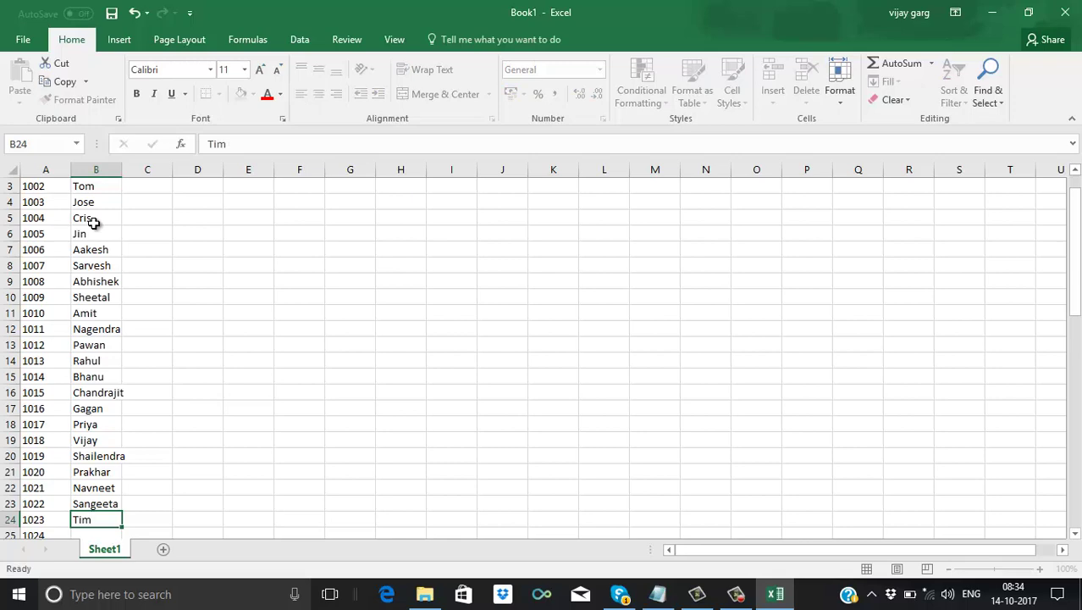
{"action": "key", "text": "Return"}
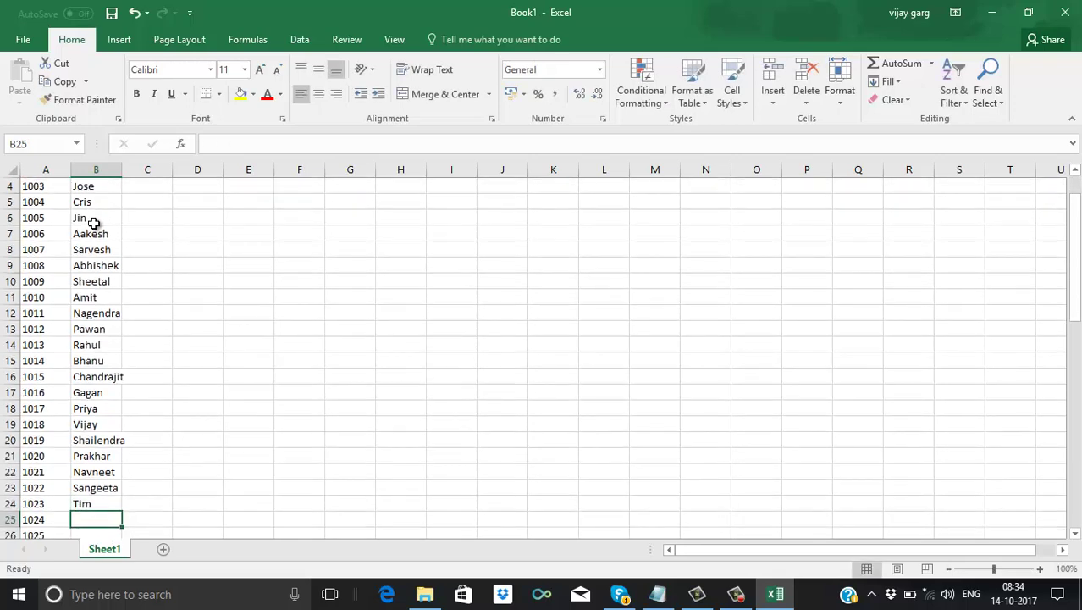
{"action": "type", "text": "Ramesh"}
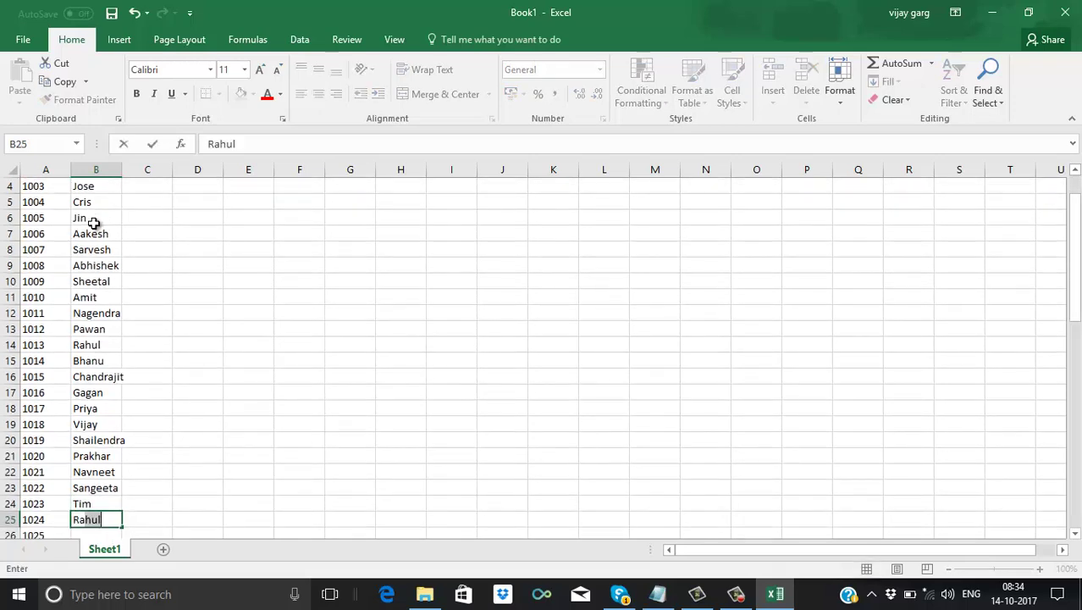
{"action": "key", "text": "Return"}
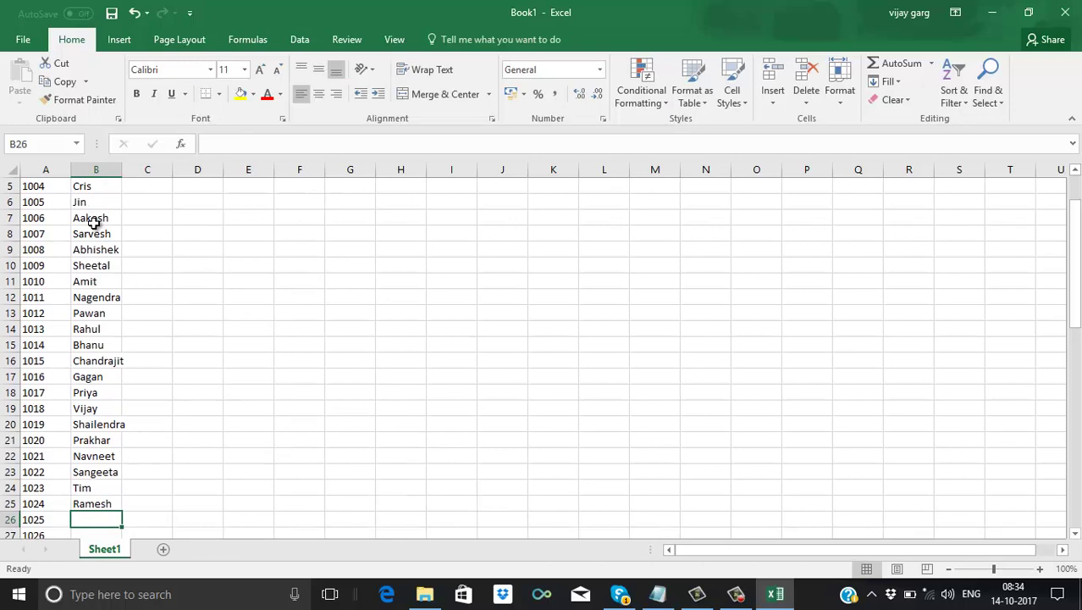
{"action": "type", "text": "Eddy"}
{"action": "key", "text": "Return"}
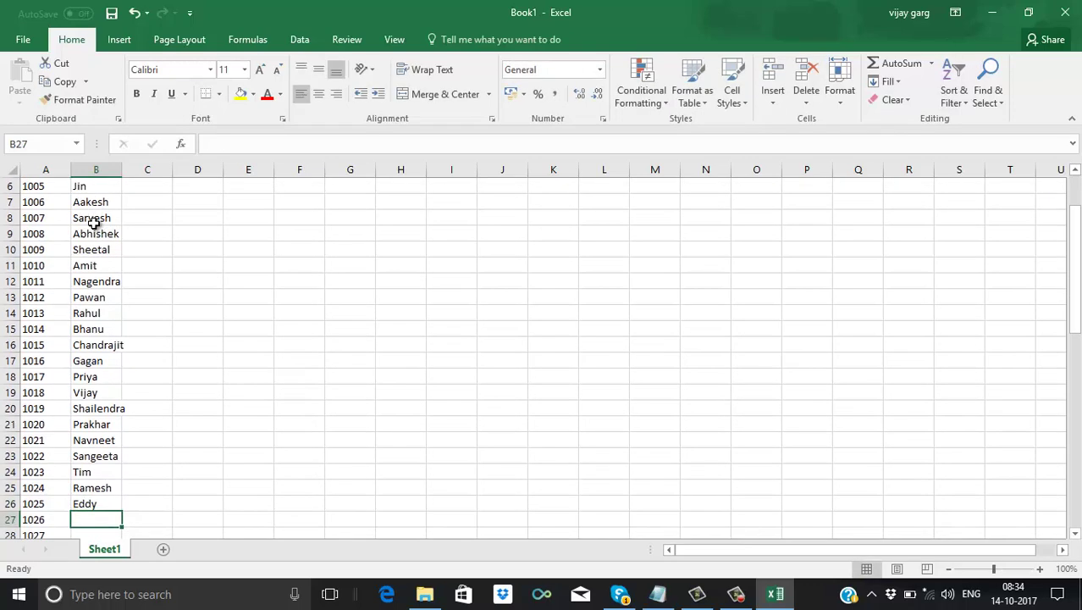
{"action": "type", "text": "Silvana"}
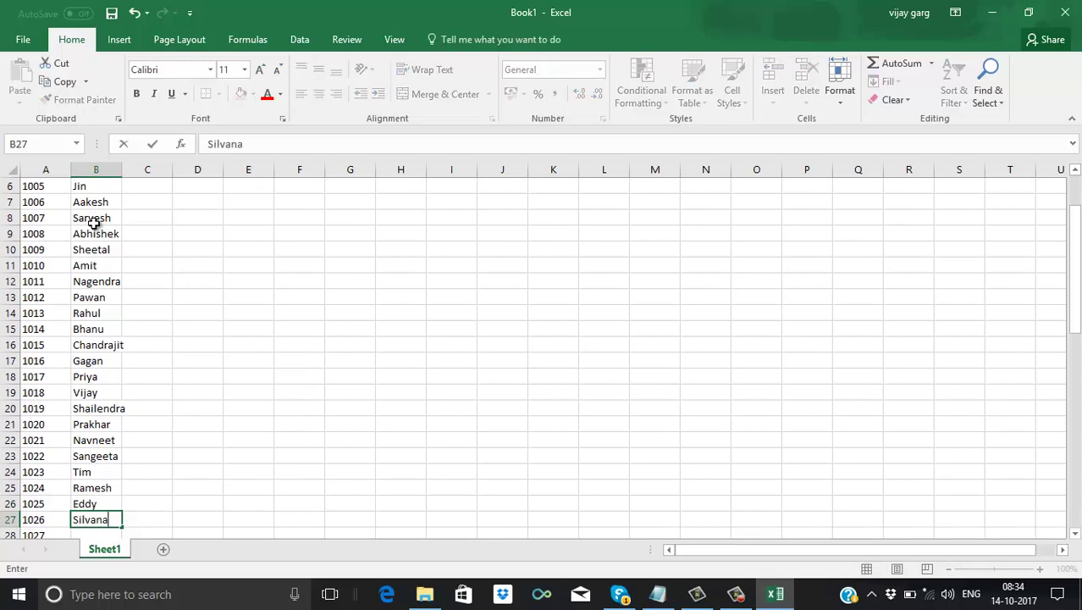
{"action": "key", "text": "Return"}
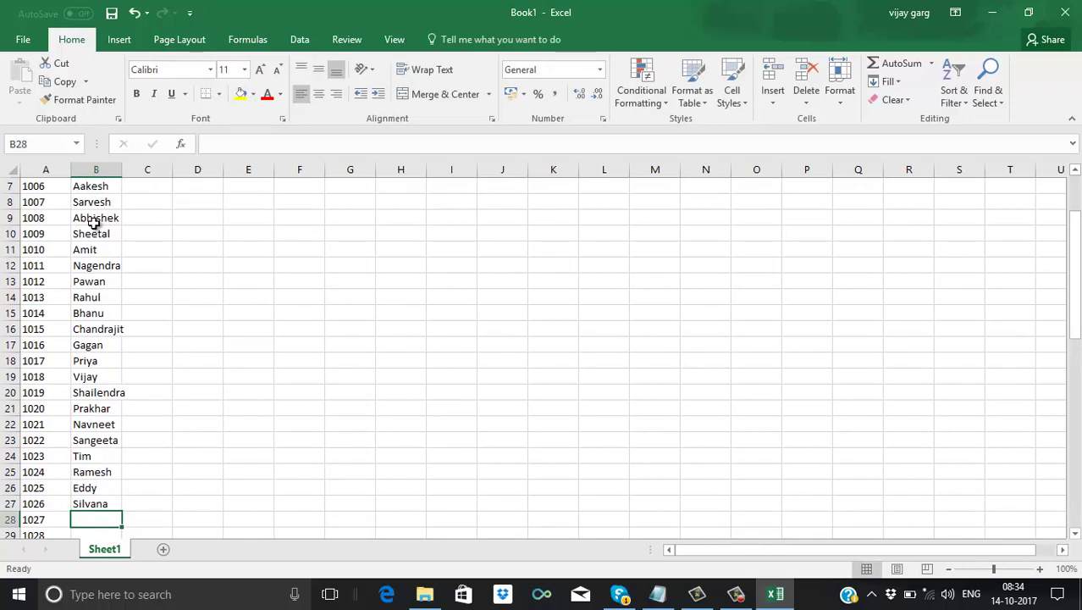
{"action": "type", "text": "Besy"}
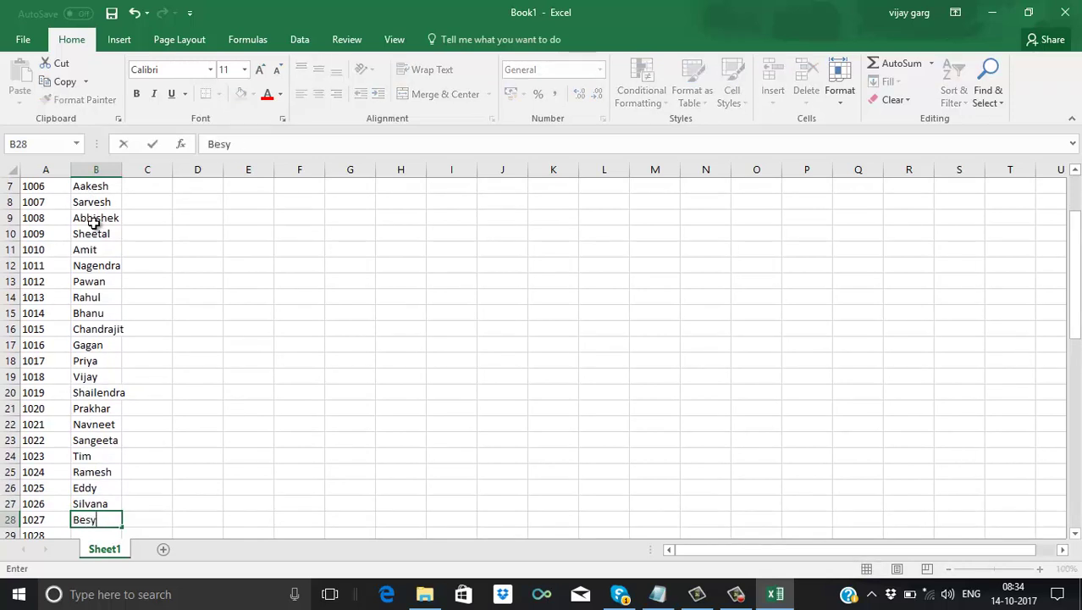
{"action": "key", "text": "Return"}
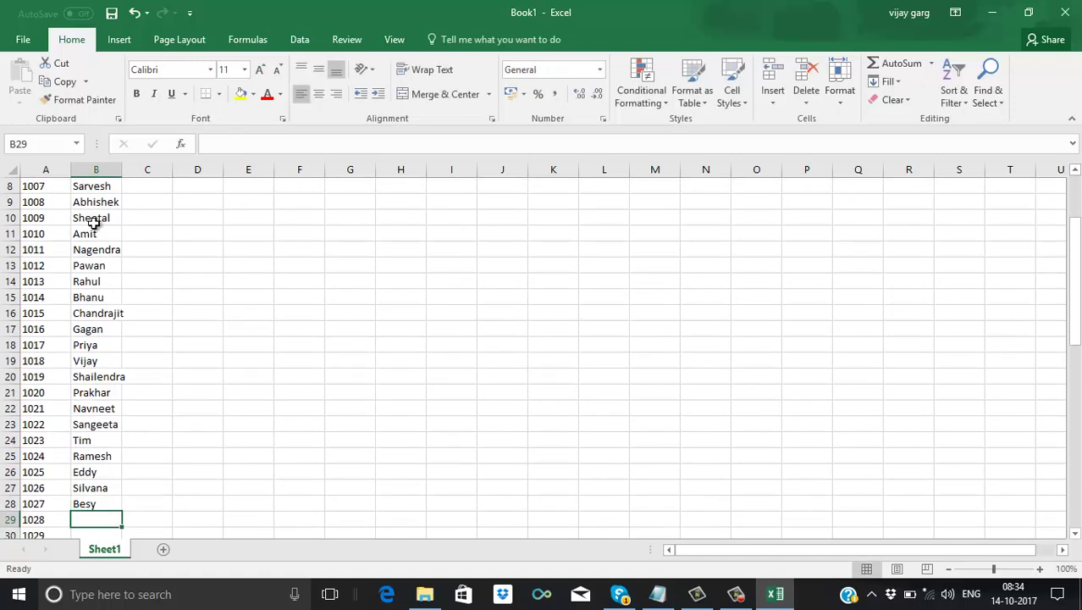
{"action": "key", "text": "Up"}
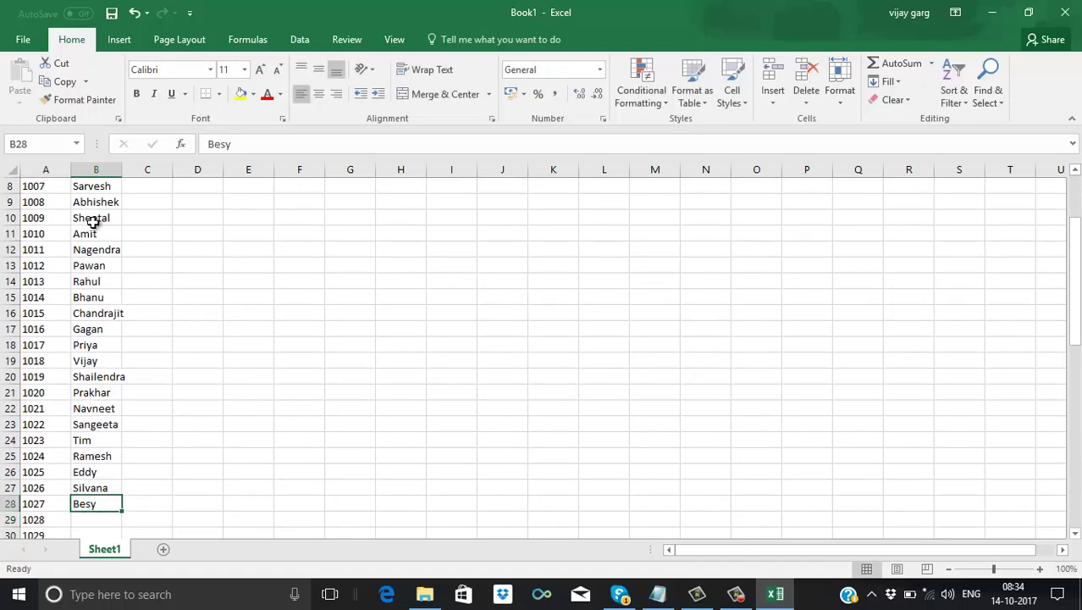
- Correct the name Besy to Bessie
{"action": "double_click", "coordinate": [101, 505]}
{"action": "key", "text": "BackSpace"}
{"action": "type", "text": "si"}
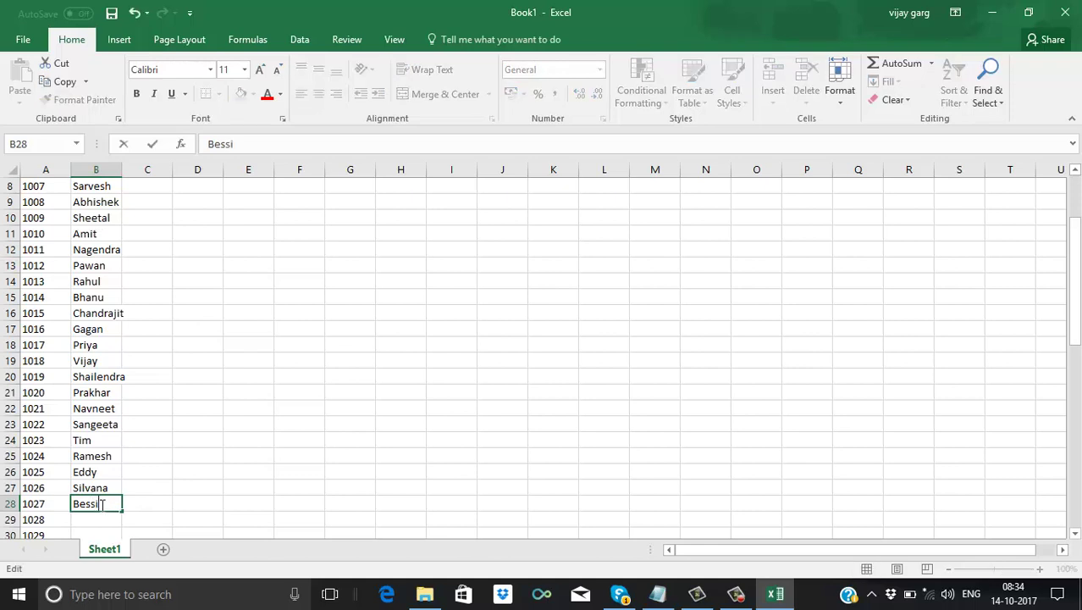
{"action": "type", "text": "e"}
{"action": "key", "text": "Return"}
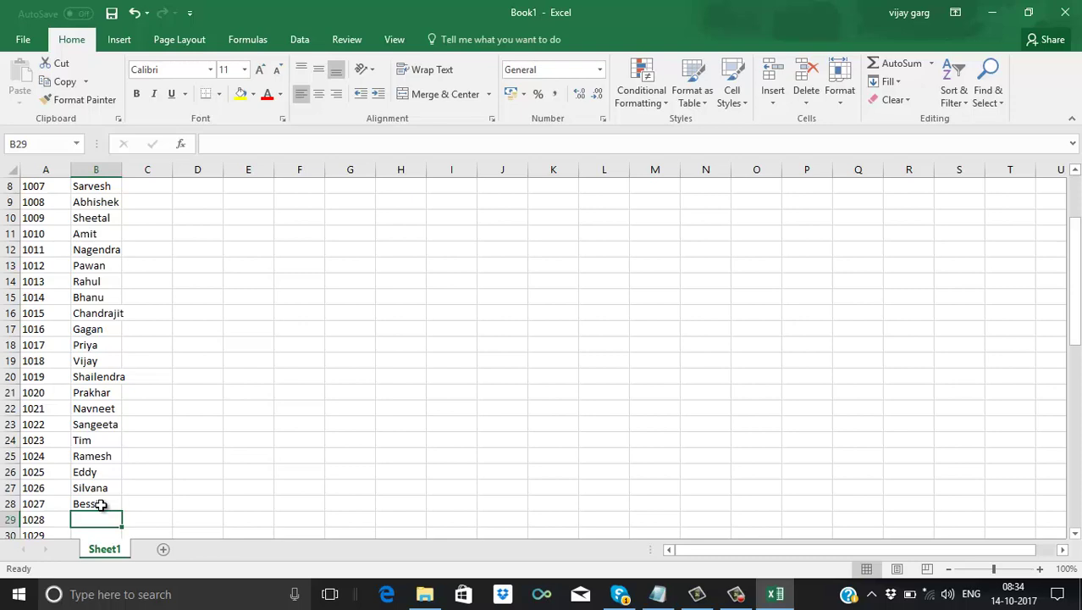
- Enter the names Usha, Kiran, Neelu, Ankit, Prachi, Agit, Chirag and Manisha down column B
{"action": "type", "text": "Usha"}
{"action": "key", "text": "Return"}
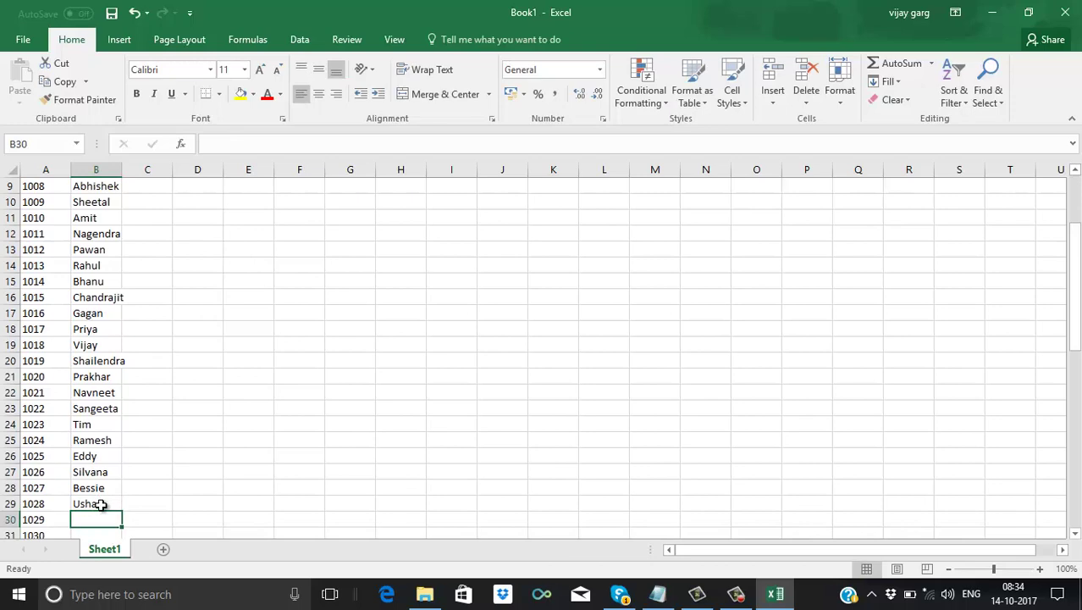
{"action": "type", "text": "Kiran"}
{"action": "key", "text": "Return"}
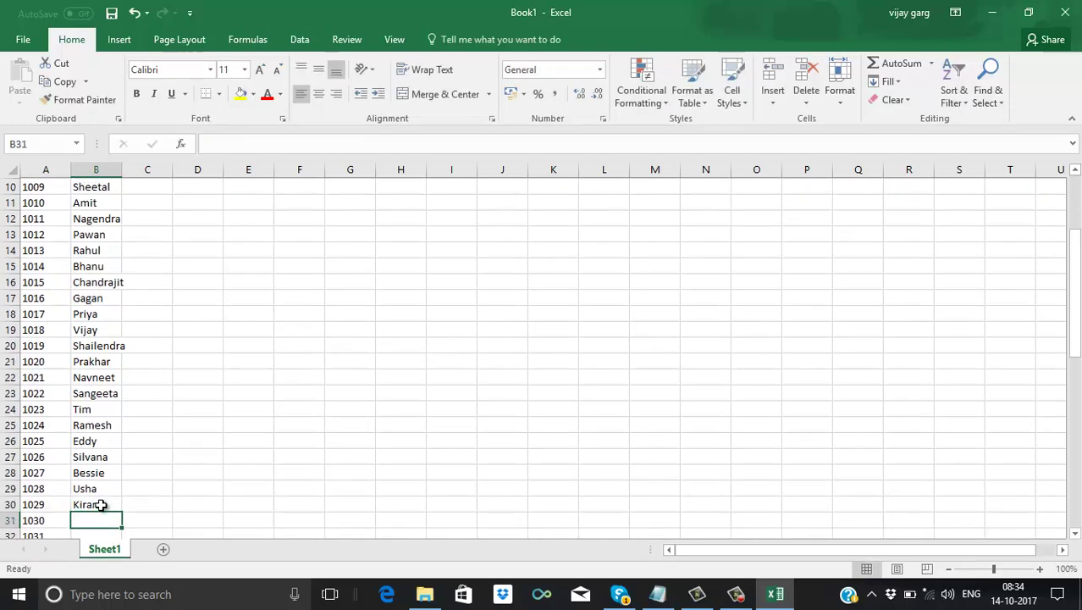
{"action": "type", "text": "Neelu"}
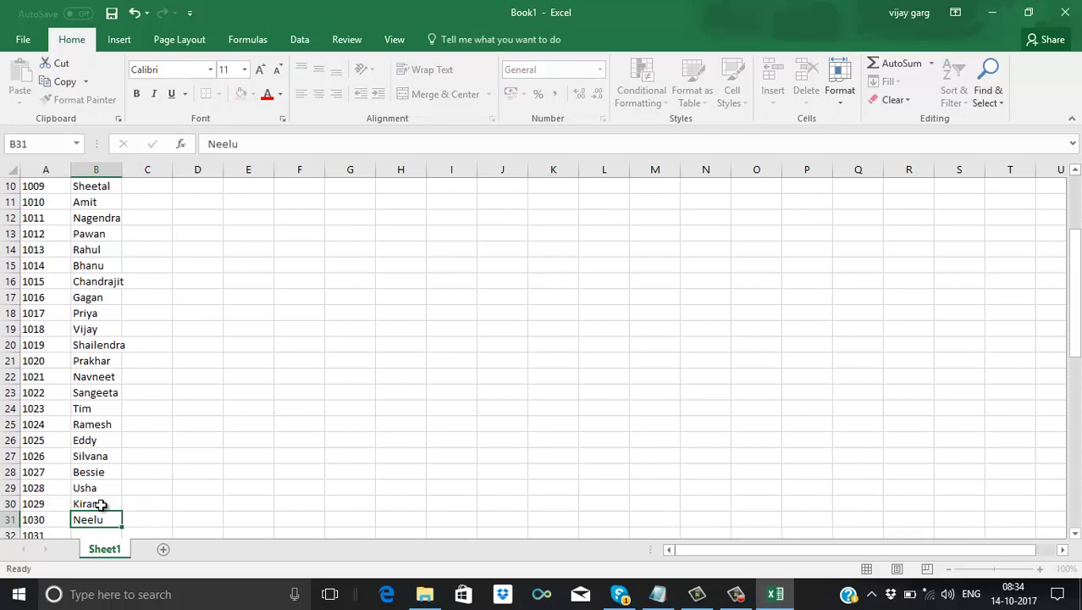
{"action": "key", "text": "Return"}
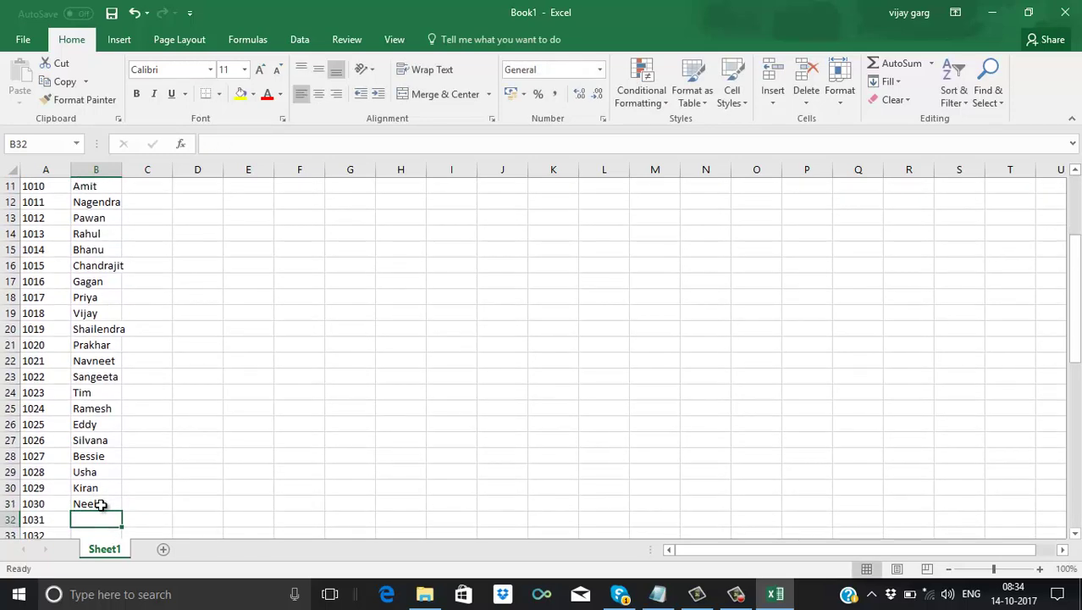
{"action": "type", "text": "Ankit"}
{"action": "key", "text": "Return"}
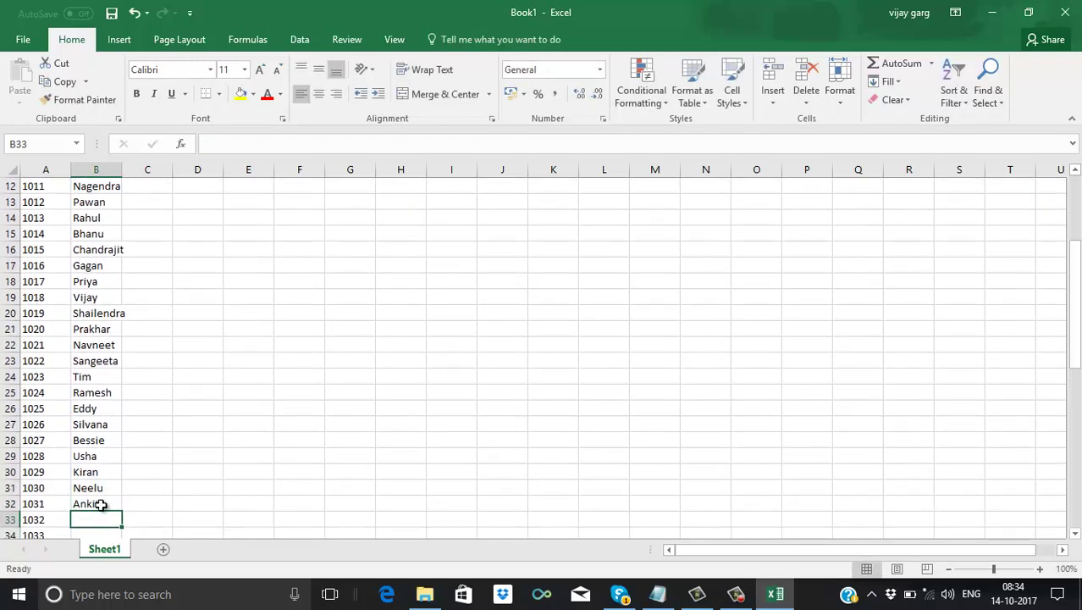
{"action": "type", "text": "Prachi"}
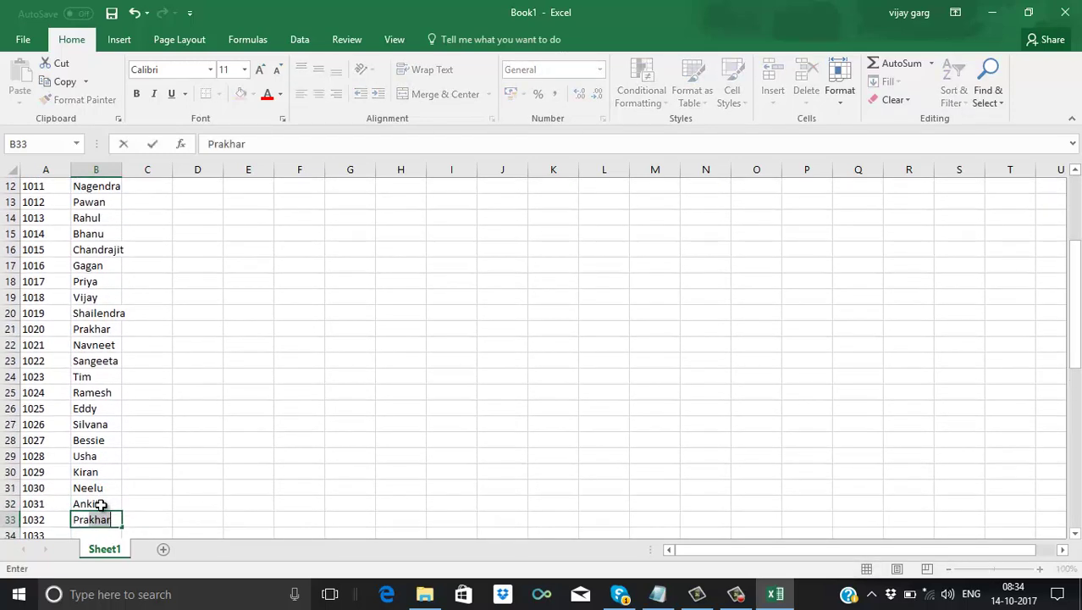
{"action": "key", "text": "Return"}
{"action": "type", "text": "Agit"}
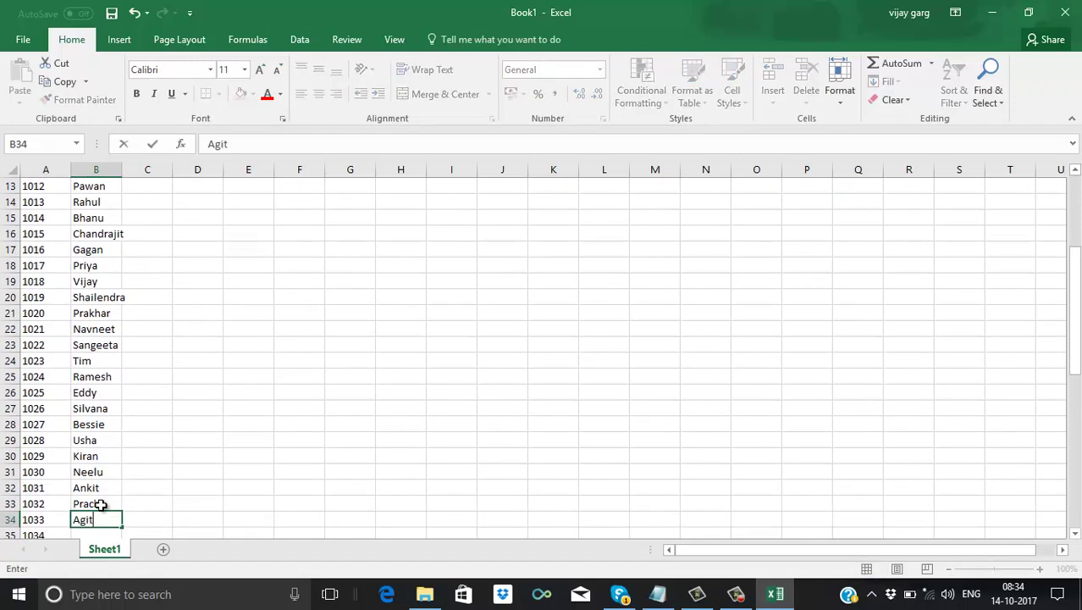
{"action": "key", "text": "Return"}
{"action": "type", "text": "Chirag"}
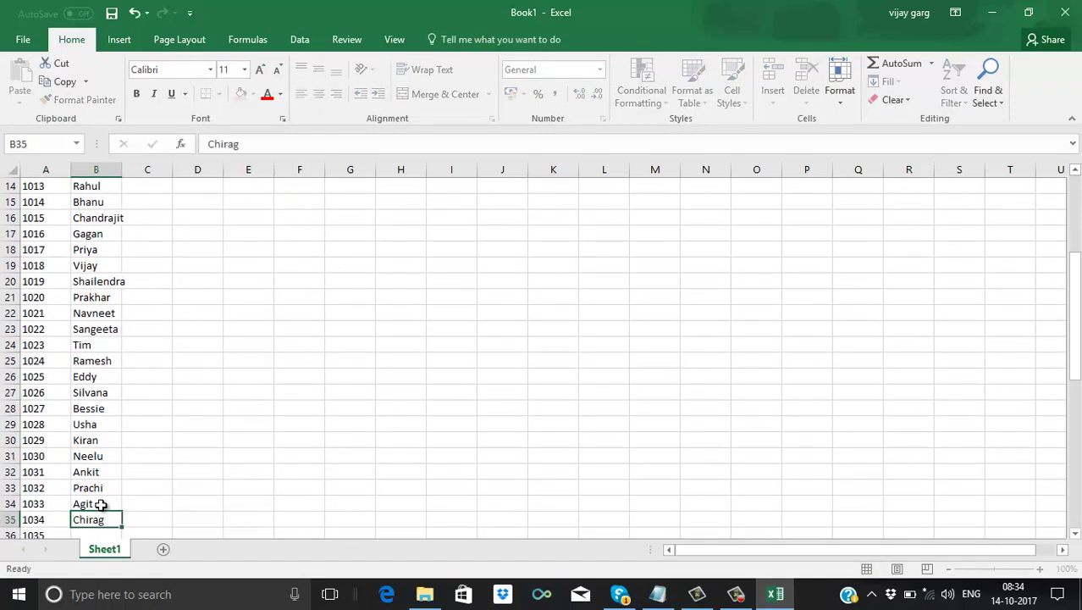
{"action": "key", "text": "Return"}
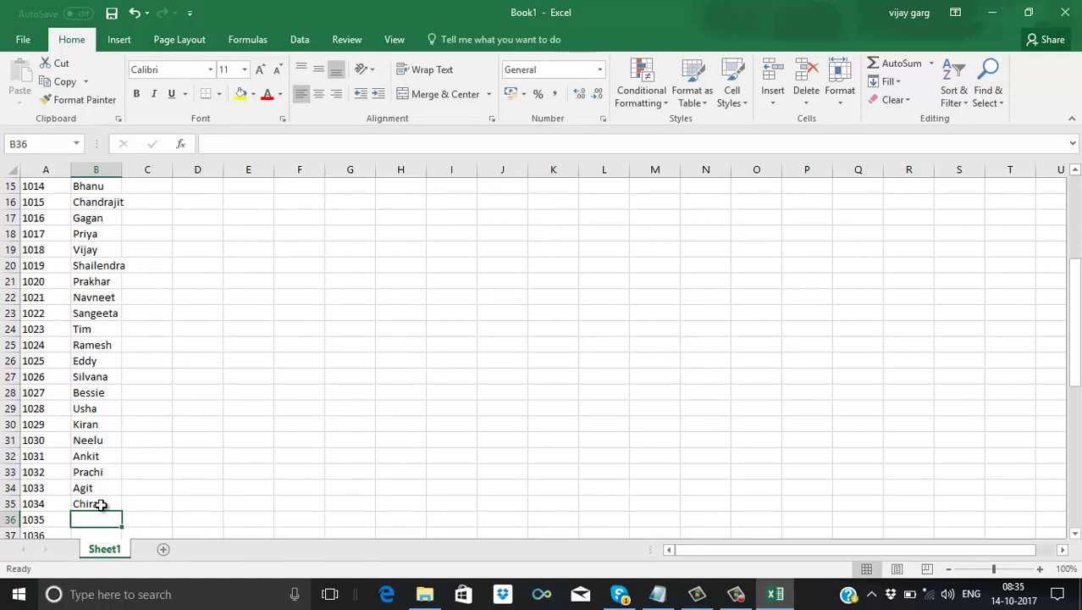
{"action": "type", "text": "Manisha"}
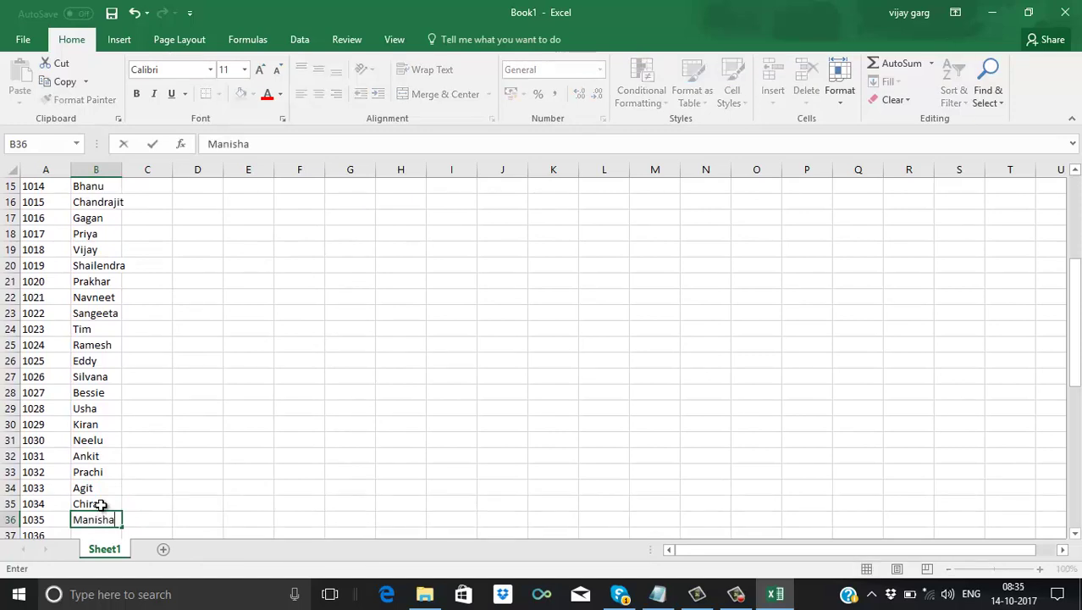
{"action": "key", "text": "Return"}
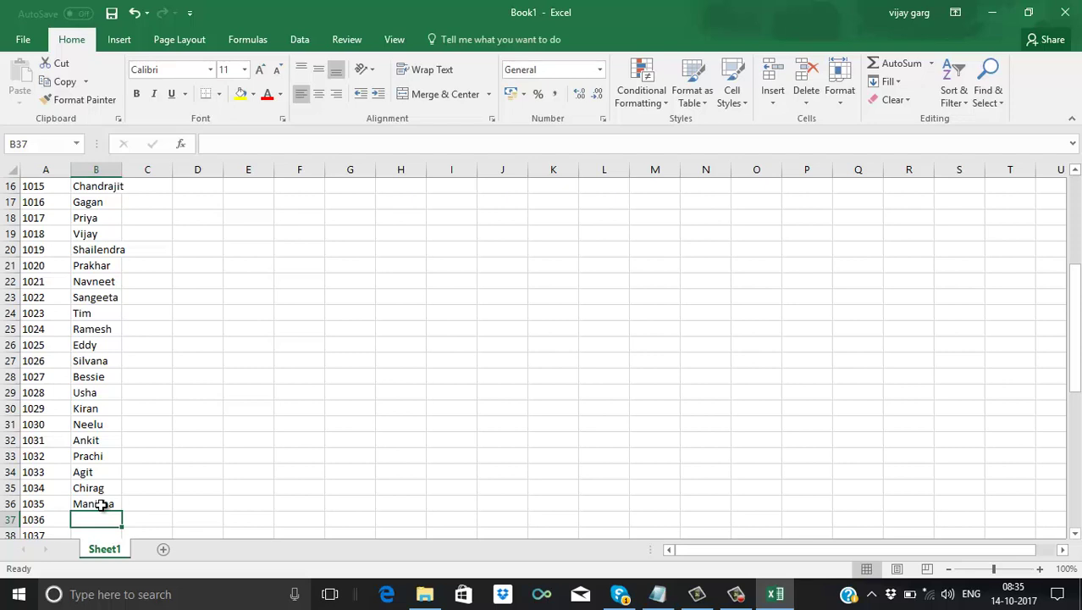
- Add the names Subhash, Kamal and Saroj, fixing their typos
{"action": "type", "text": "Su"}
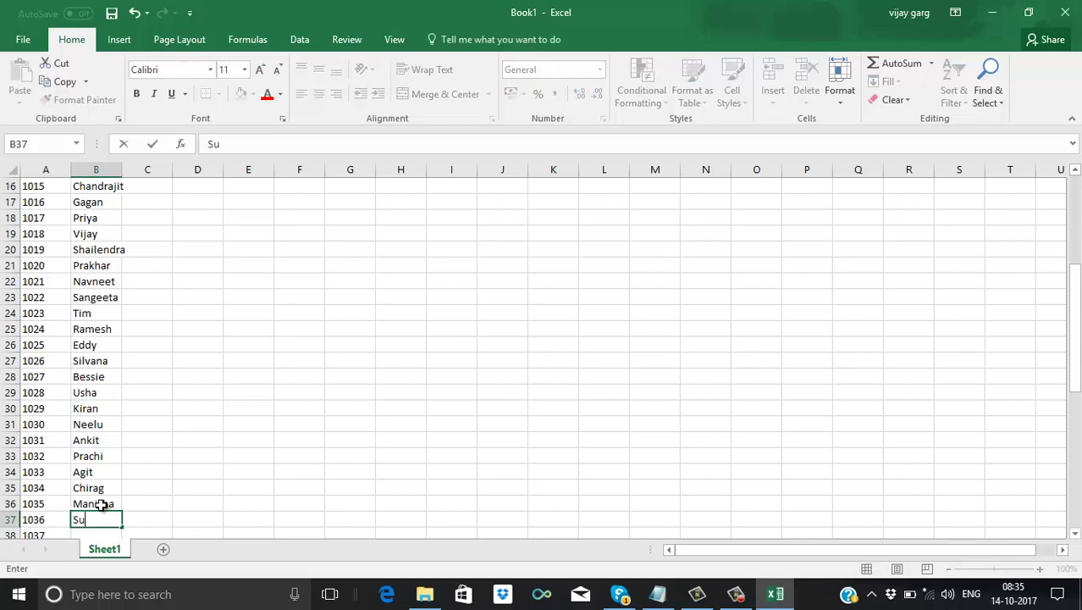
{"action": "type", "text": "bhag"}
{"action": "key", "text": "BackSpace"}
{"action": "type", "text": "sh"}
{"action": "key", "text": "Return"}
{"action": "type", "text": "Kamal"}
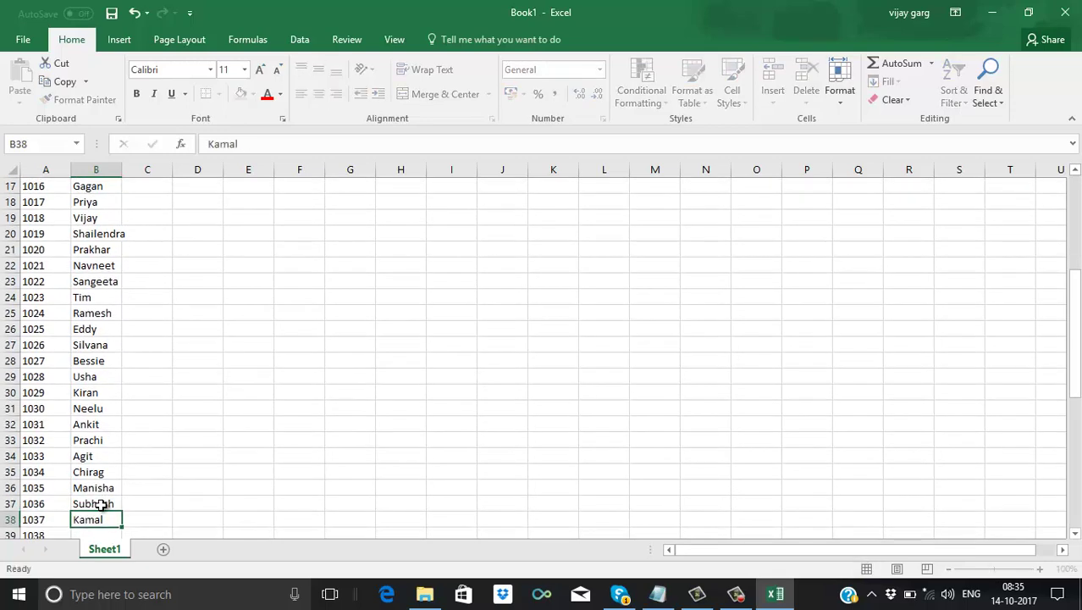
{"action": "key", "text": "Return"}
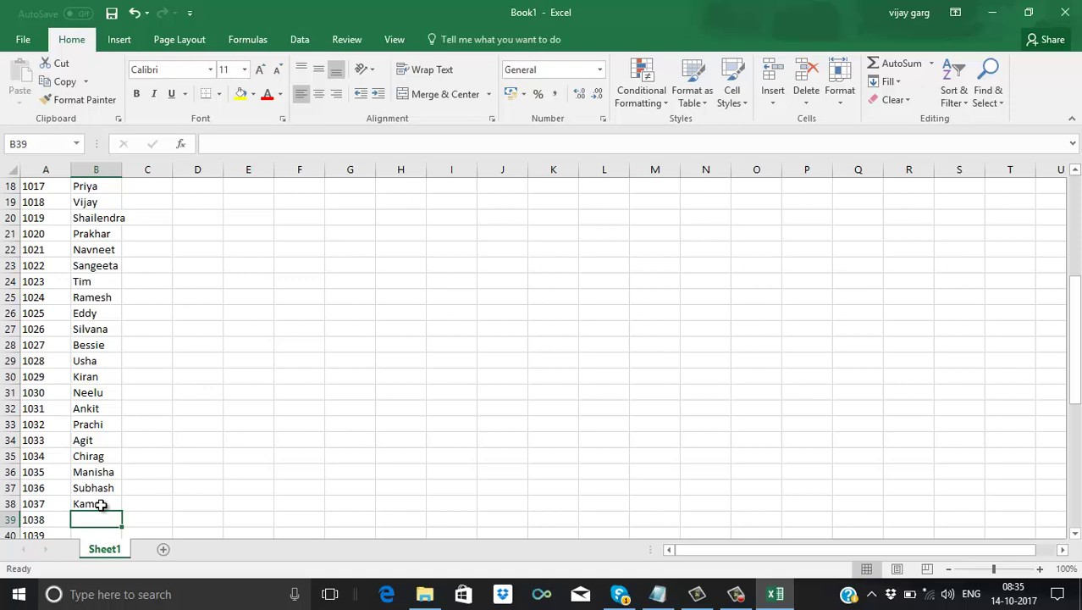
{"action": "type", "text": "Sarj"}
{"action": "key", "text": "BackSpace"}
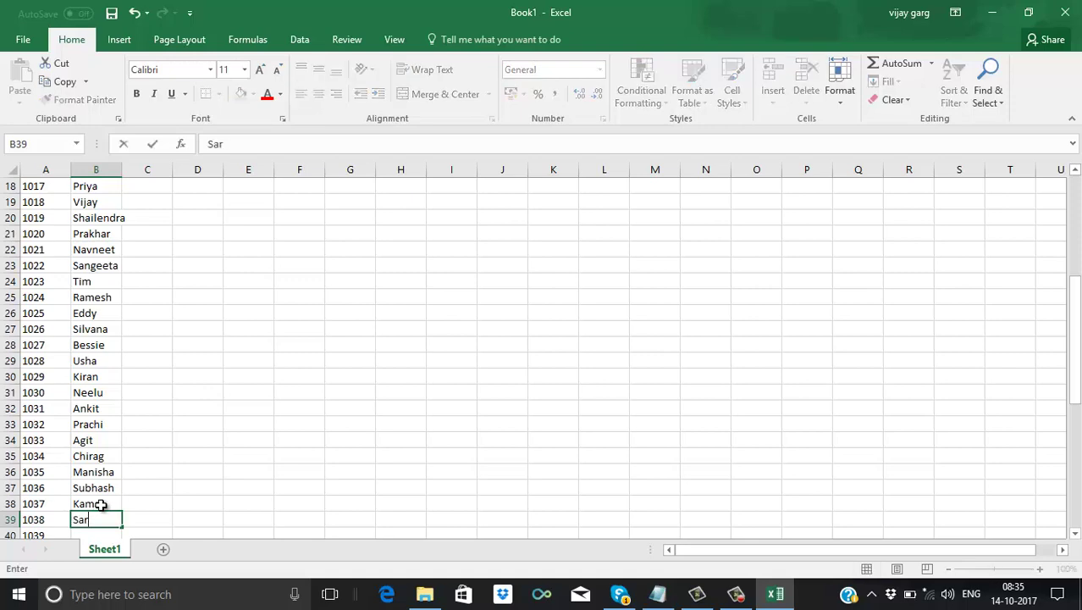
{"action": "type", "text": "oj"}
{"action": "key", "text": "Return"}
- Enter Geeta, Munni, Sheela, Santosh, Sheela and MAnisha for IDs 1039–1044
{"action": "type", "text": "Gee"}
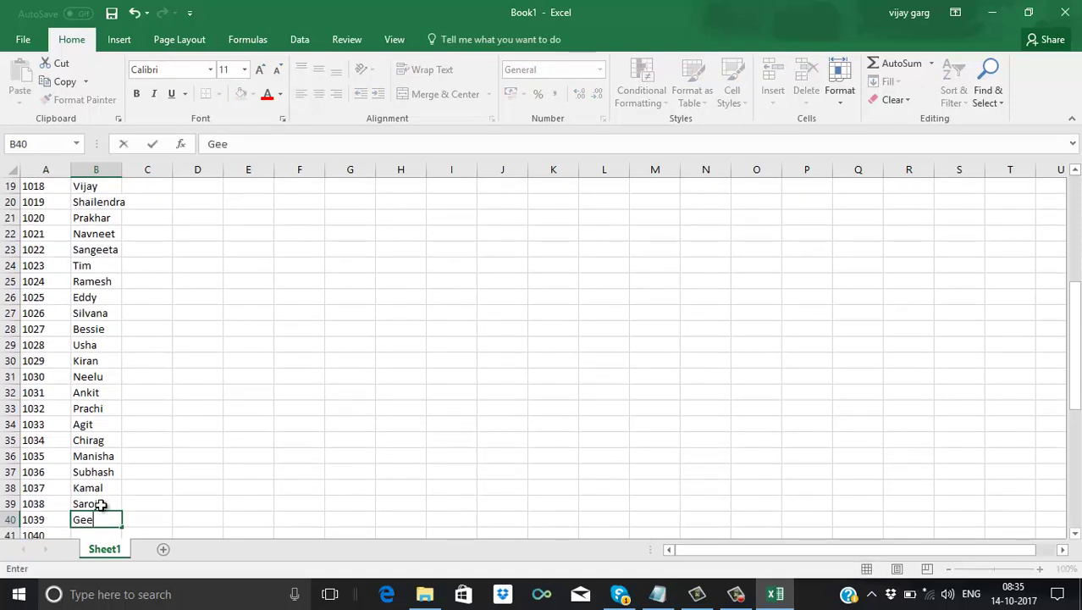
{"action": "type", "text": "ta"}
{"action": "key", "text": "Return"}
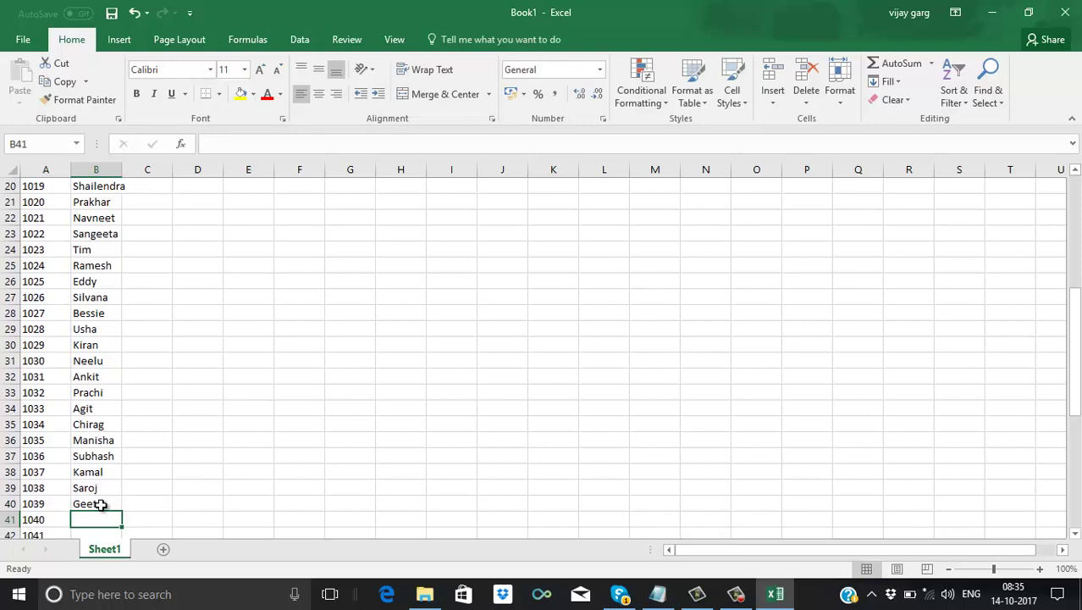
{"action": "type", "text": "Munni"}
{"action": "key", "text": "Return"}
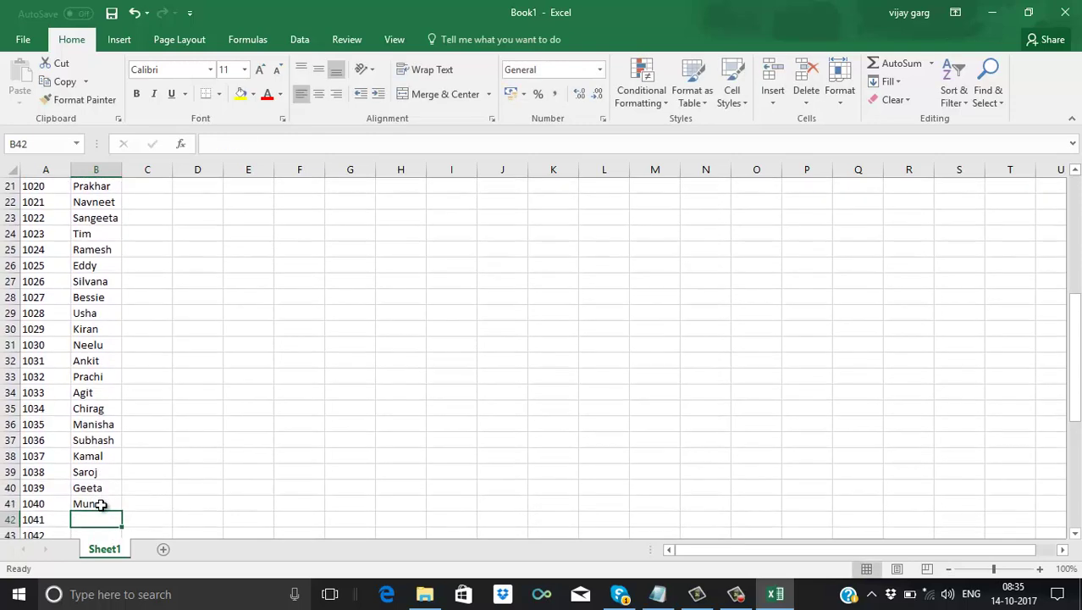
{"action": "type", "text": "Sheela"}
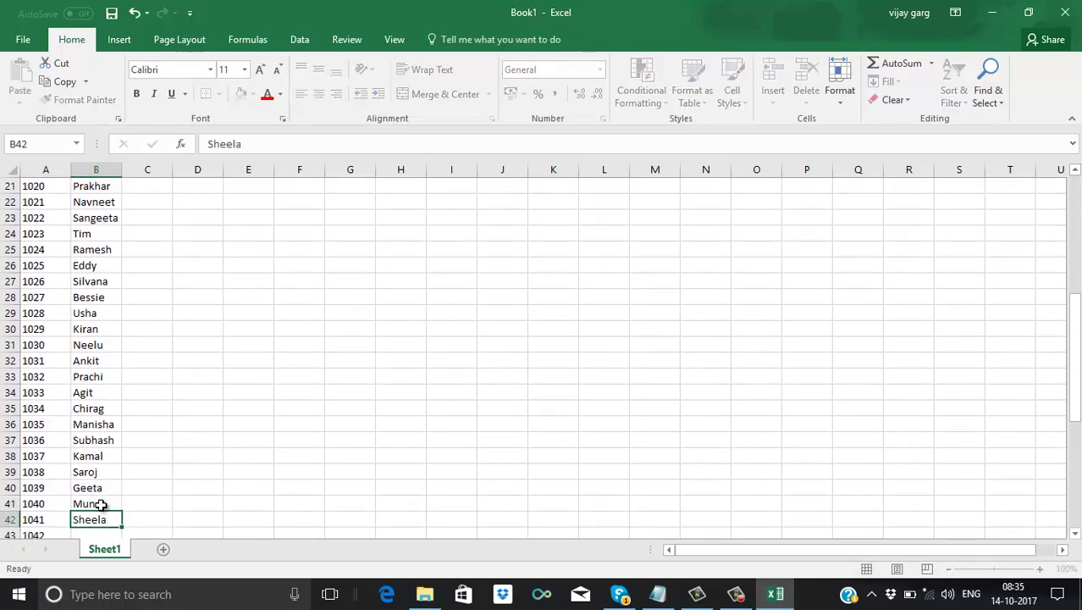
{"action": "key", "text": "Return"}
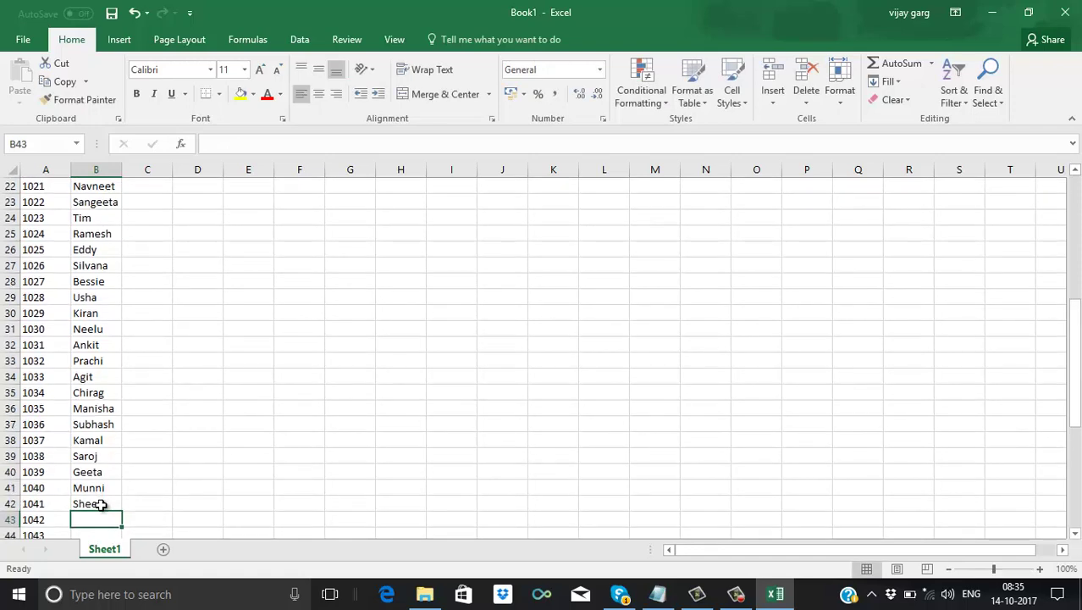
{"action": "type", "text": "Santosh"}
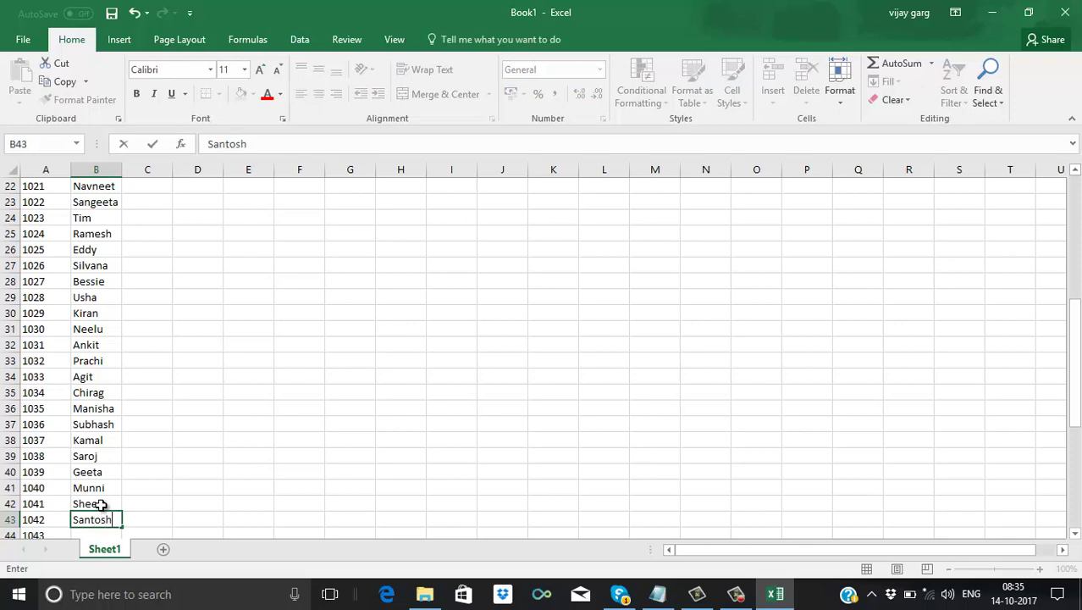
{"action": "key", "text": "Return"}
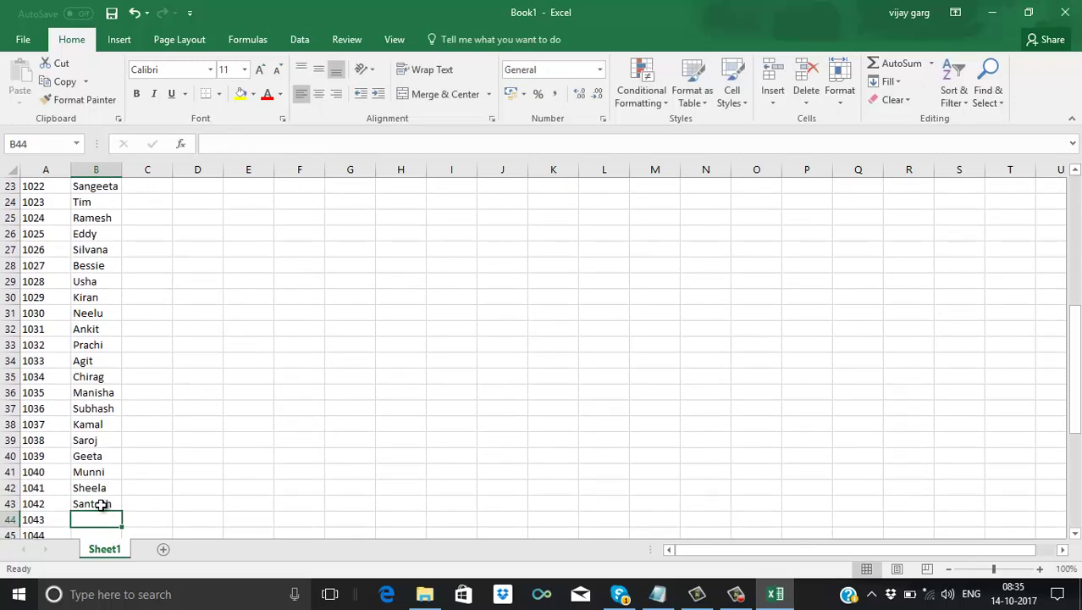
{"action": "type", "text": "Sheela"}
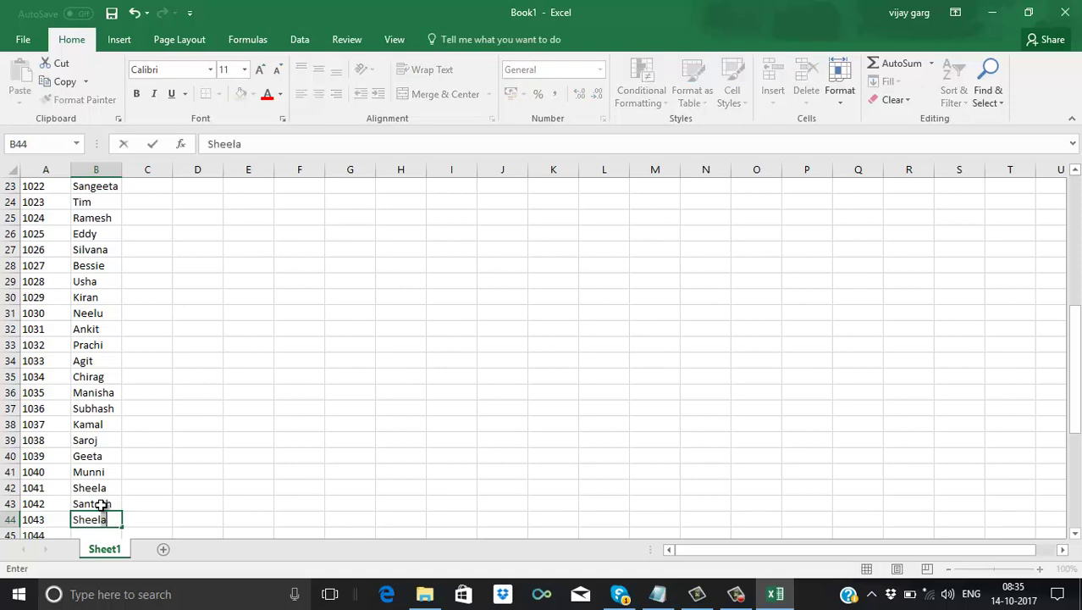
{"action": "key", "text": "Return"}
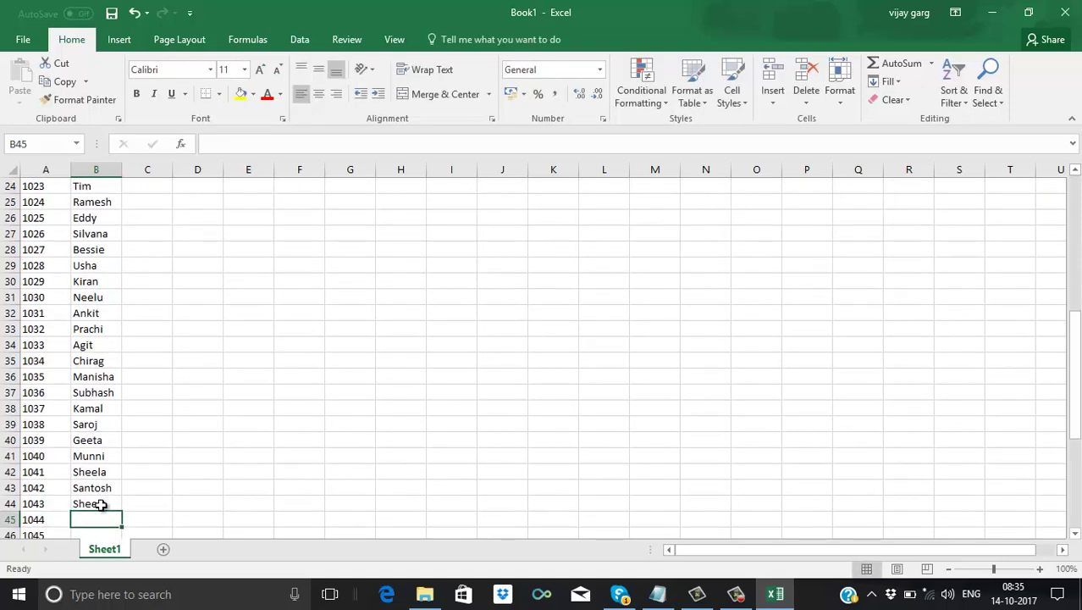
{"action": "type", "text": "MAnisha"}
{"action": "key", "text": "Return"}
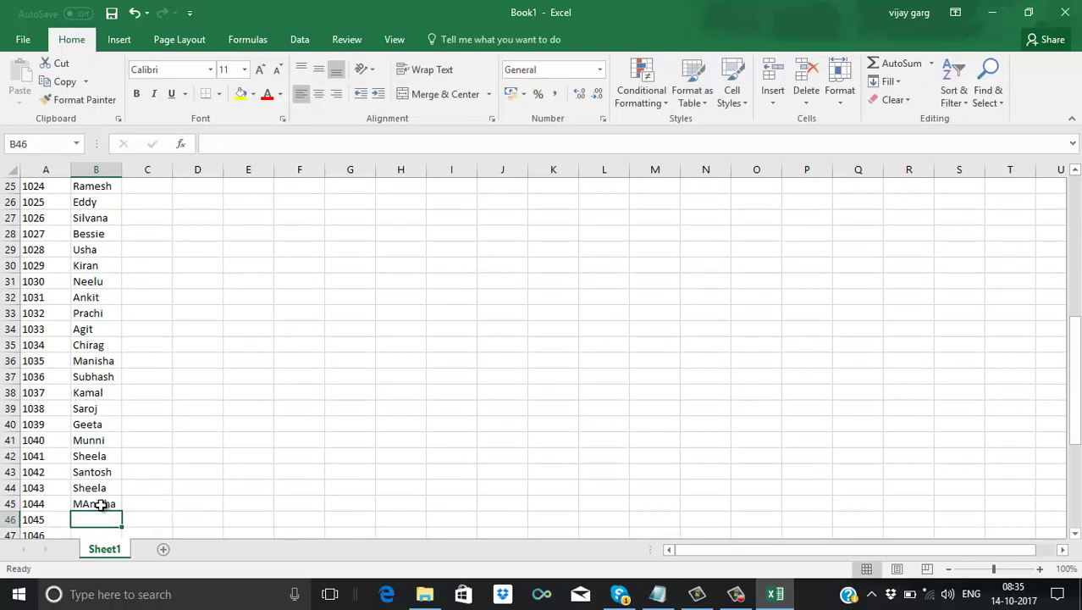
- Fix the capitalisation of MAnisha to Manisha in row 45
{"action": "left_click", "coordinate": [100, 505]}
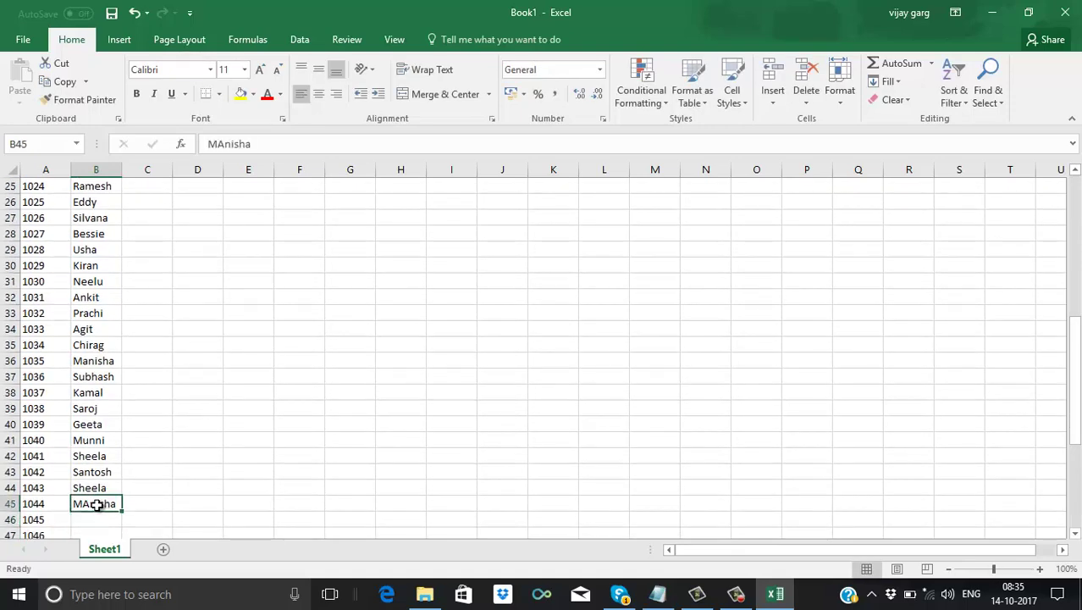
{"action": "double_click", "coordinate": [94, 504]}
{"action": "key", "text": "BackSpace"}
{"action": "type", "text": "a"}
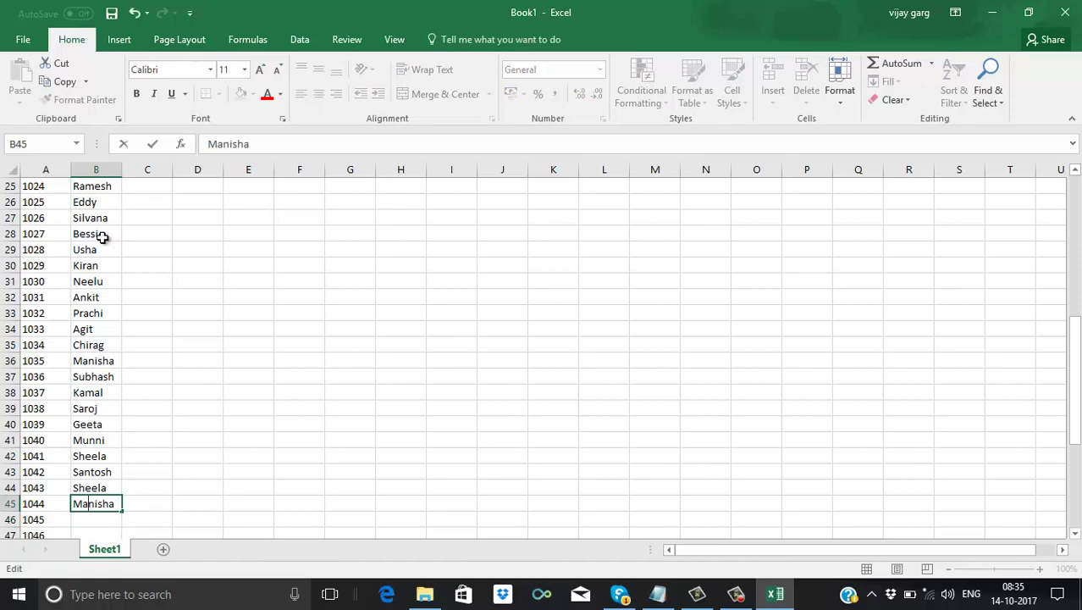
- Copy the names Jose through Sangeeta from B4:B23 and paste them starting at B46
{"action": "left_click_drag", "start_coordinate": [1076, 271], "coordinate": [1076, 258]}
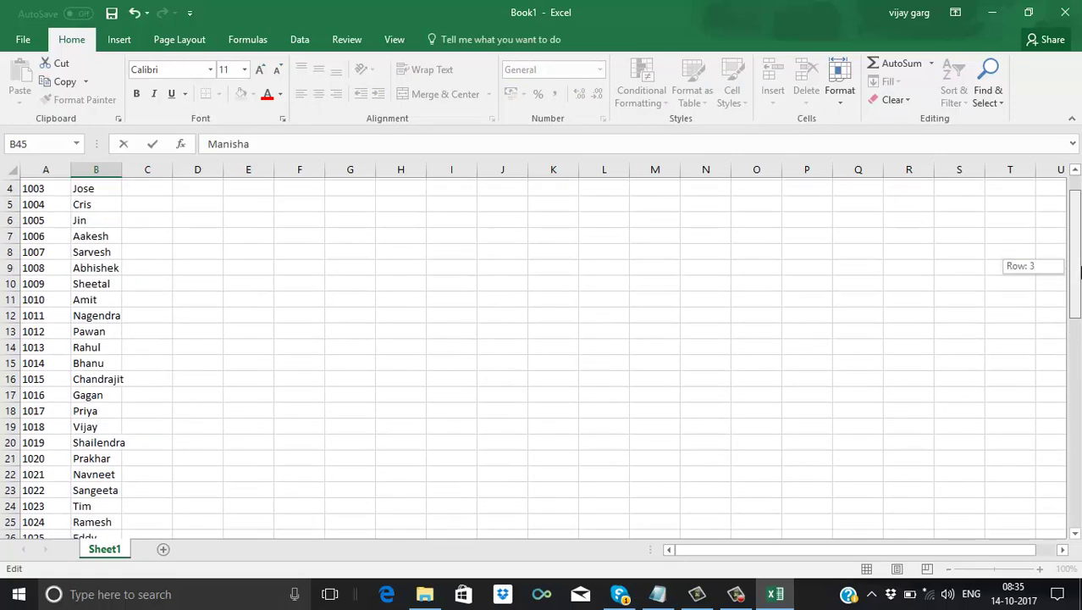
{"action": "left_click_drag", "start_coordinate": [84, 202], "coordinate": [87, 500]}
{"action": "key", "text": "ctrl+c"}
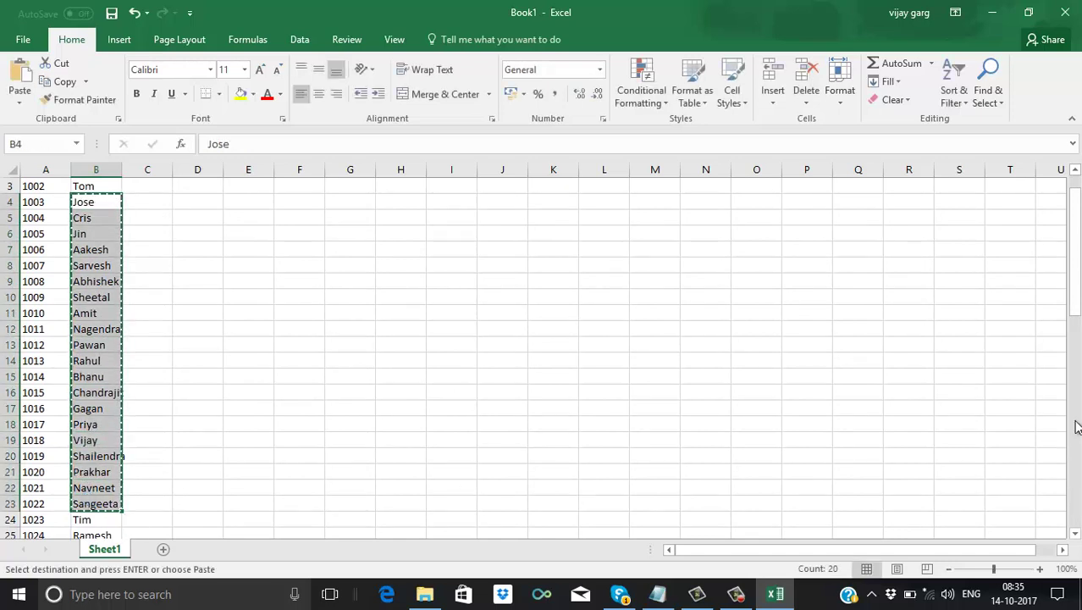
{"action": "left_click_drag", "start_coordinate": [1077, 315], "coordinate": [1050, 501]}
{"action": "left_click", "coordinate": [99, 296]}
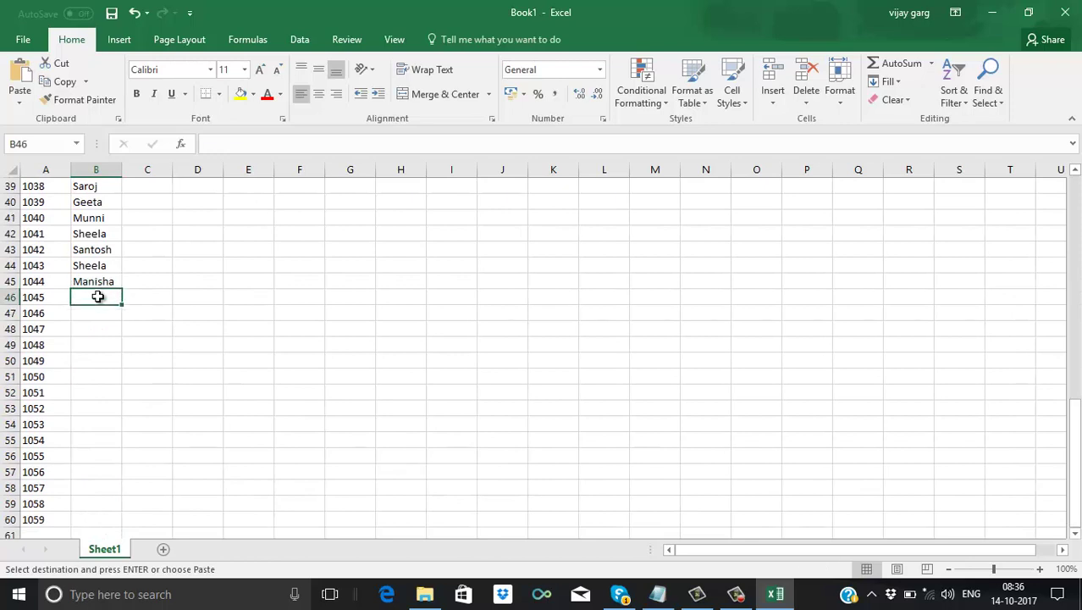
{"action": "key", "text": "ctrl+v"}
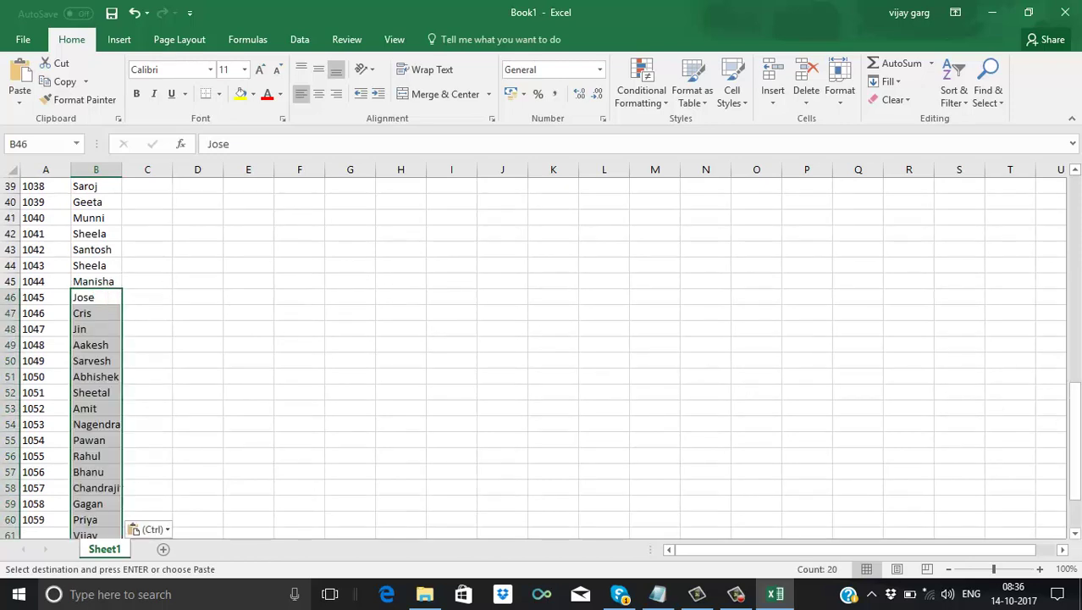
- Clear the pasted names that spill past row 60 (B61:B65)
{"action": "left_click_drag", "start_coordinate": [1076, 458], "coordinate": [1075, 503]}
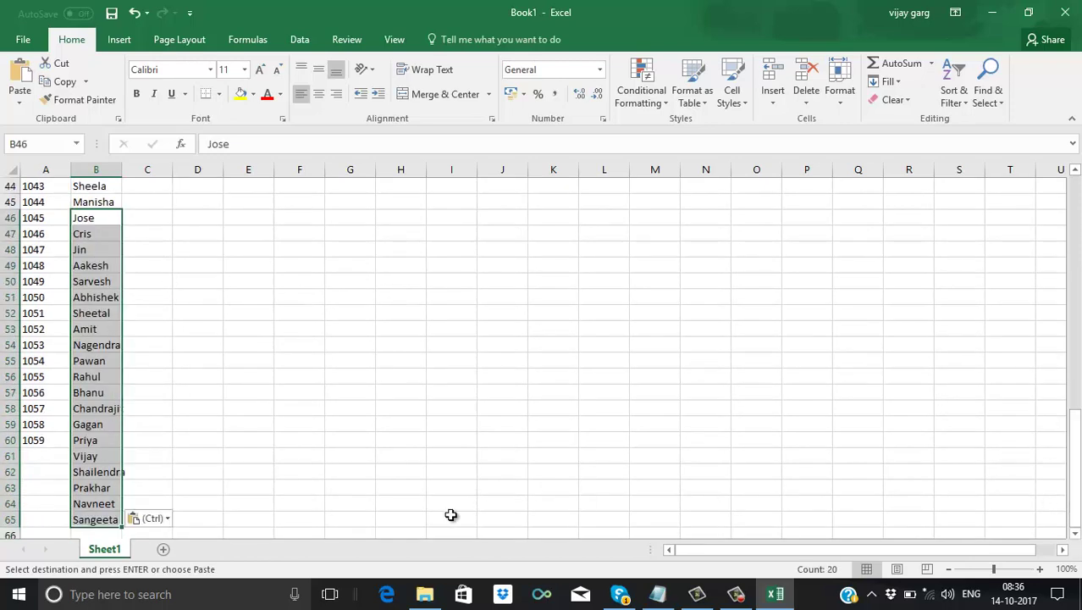
{"action": "left_click_drag", "start_coordinate": [104, 459], "coordinate": [100, 519]}
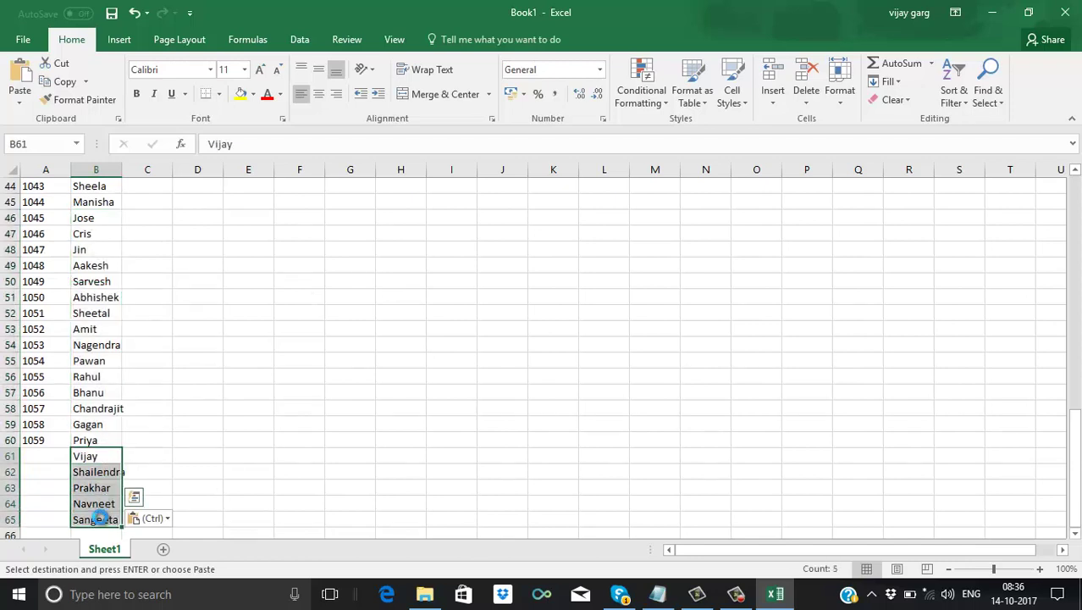
{"action": "key", "text": "Delete"}
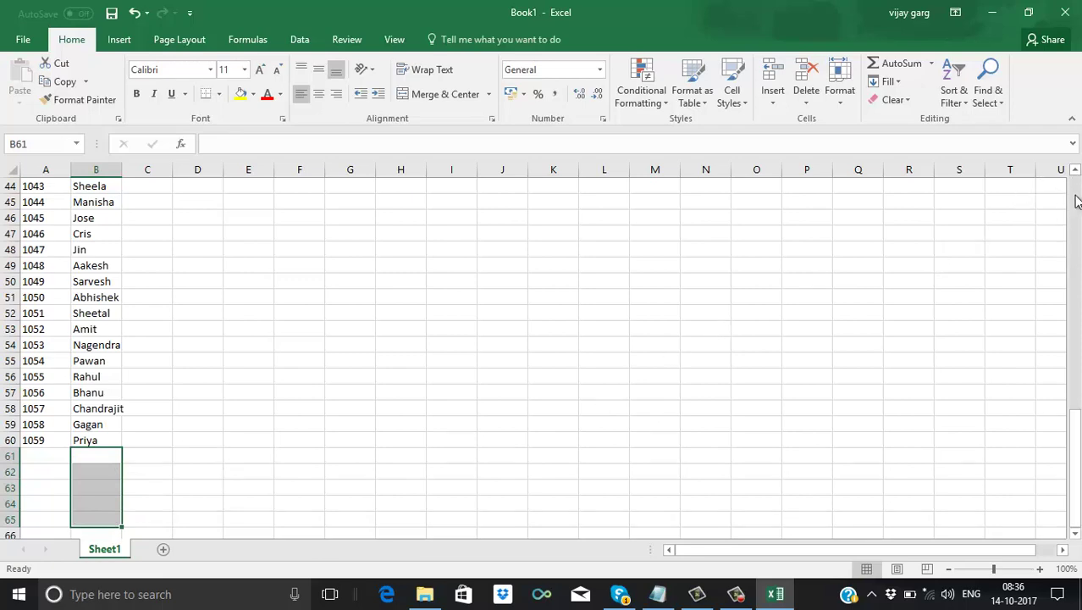
{"action": "scroll", "coordinate": [1074, 185], "scroll_direction": "up", "scroll_amount": 15}
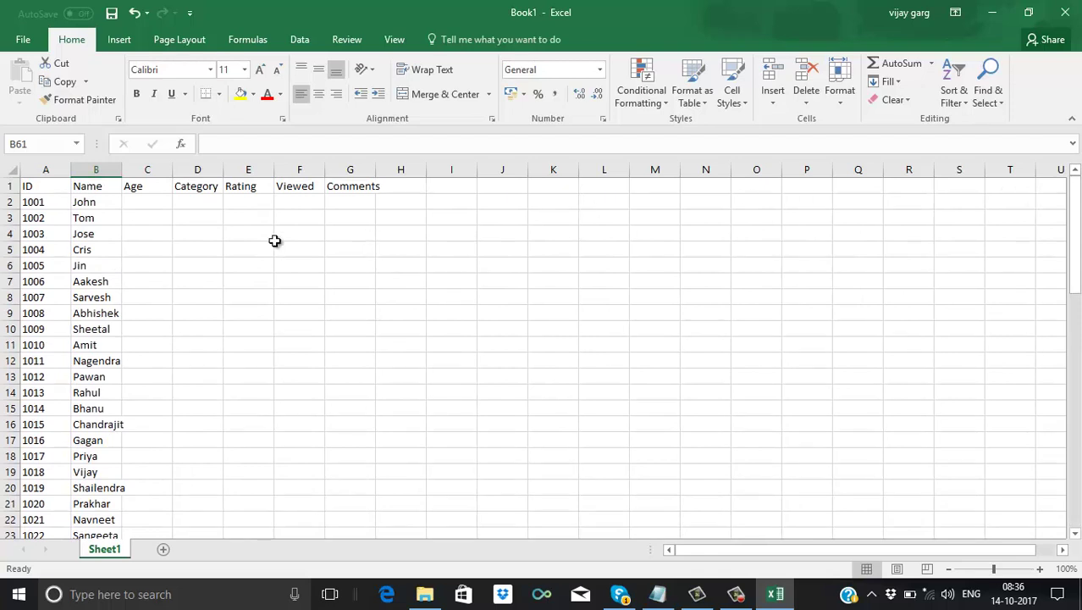
- Enter ages 21, 25, 18, 16, 56, 47 and 22 for John through Sarvesh
{"action": "left_click", "coordinate": [148, 200]}
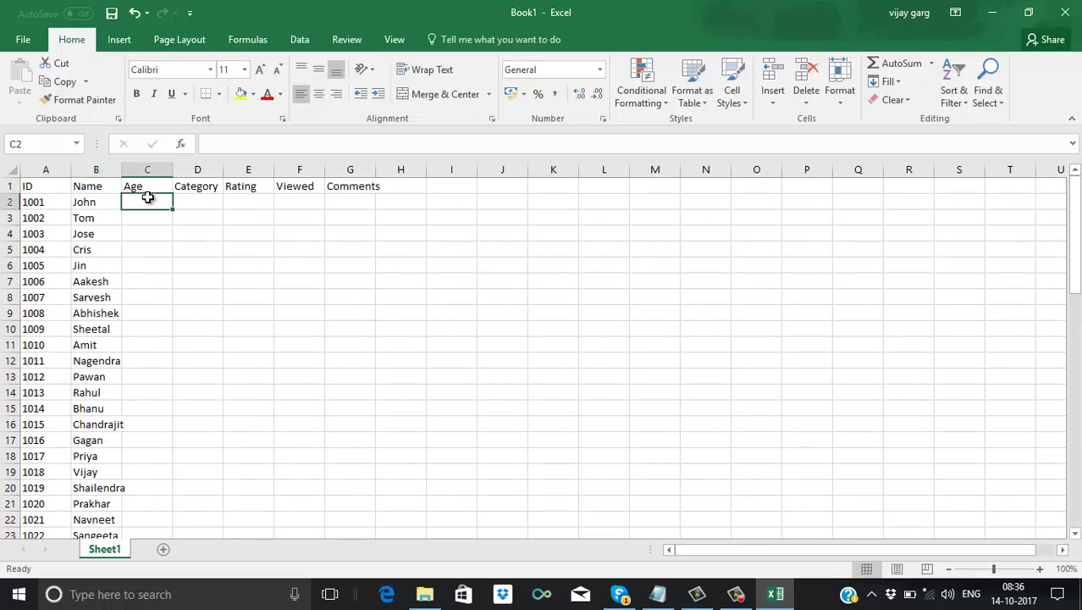
{"action": "type", "text": "21"}
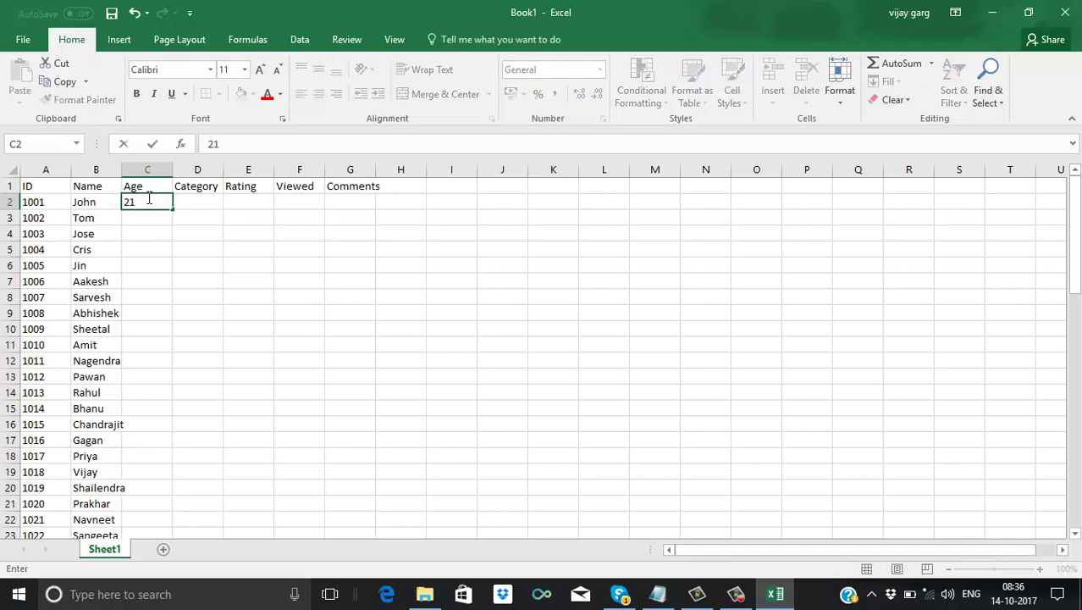
{"action": "key", "text": "Return"}
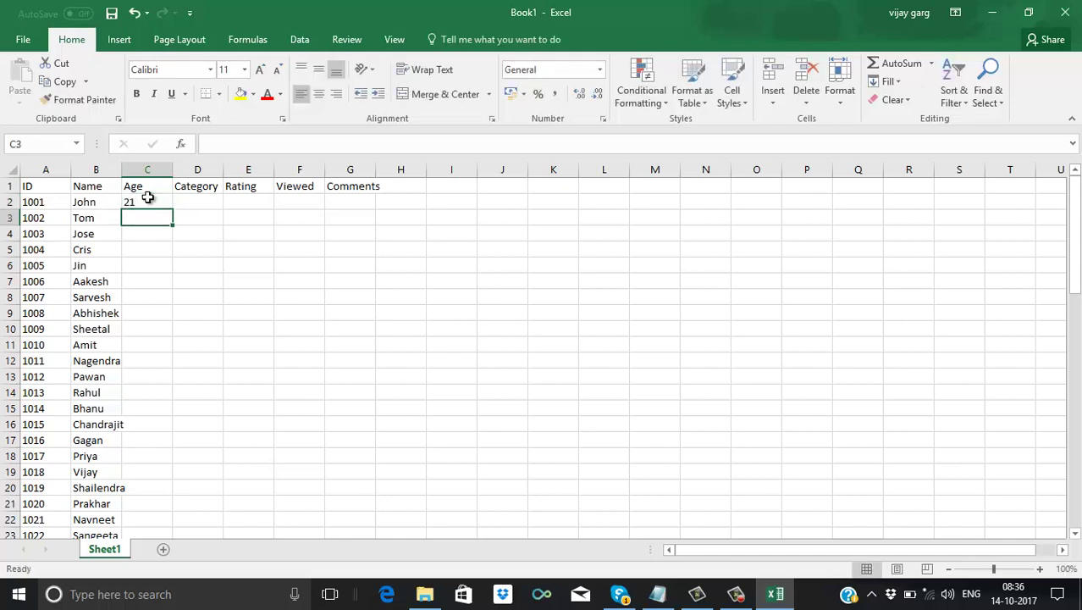
{"action": "type", "text": "25"}
{"action": "key", "text": "Return"}
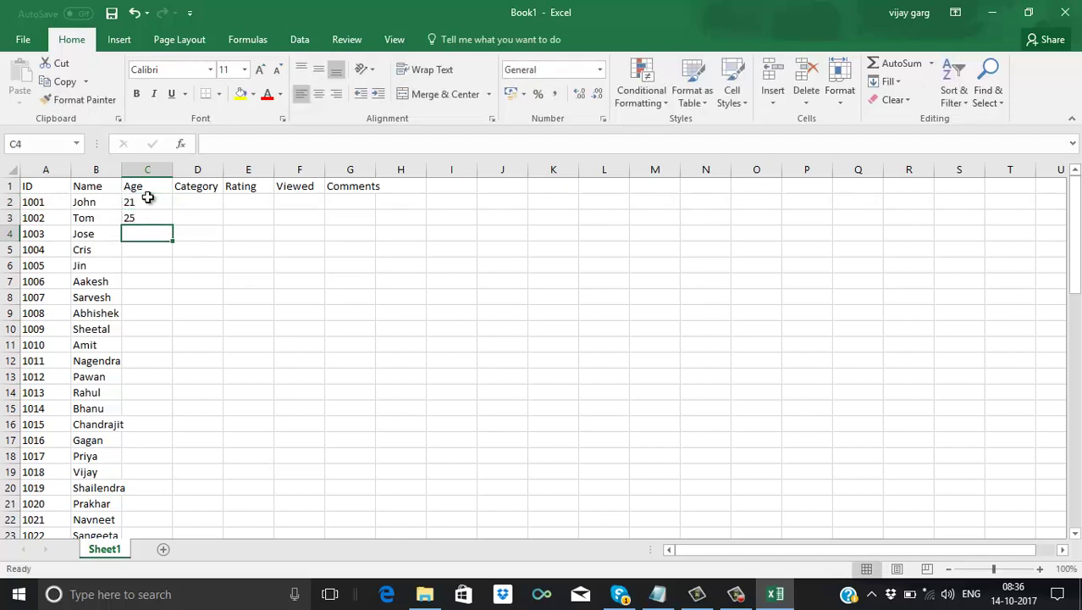
{"action": "type", "text": "18"}
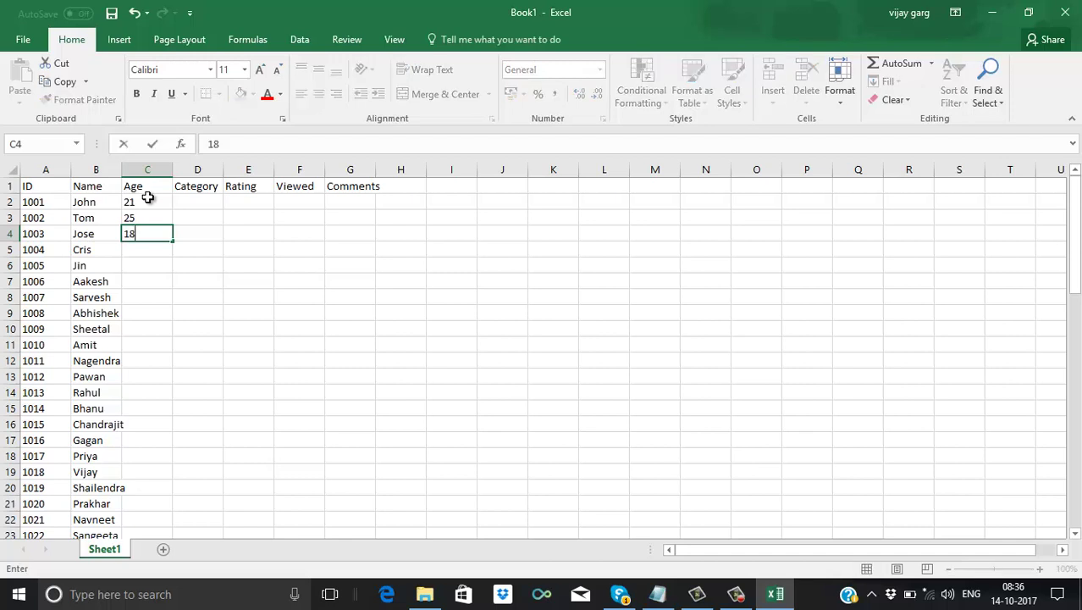
{"action": "key", "text": "Return"}
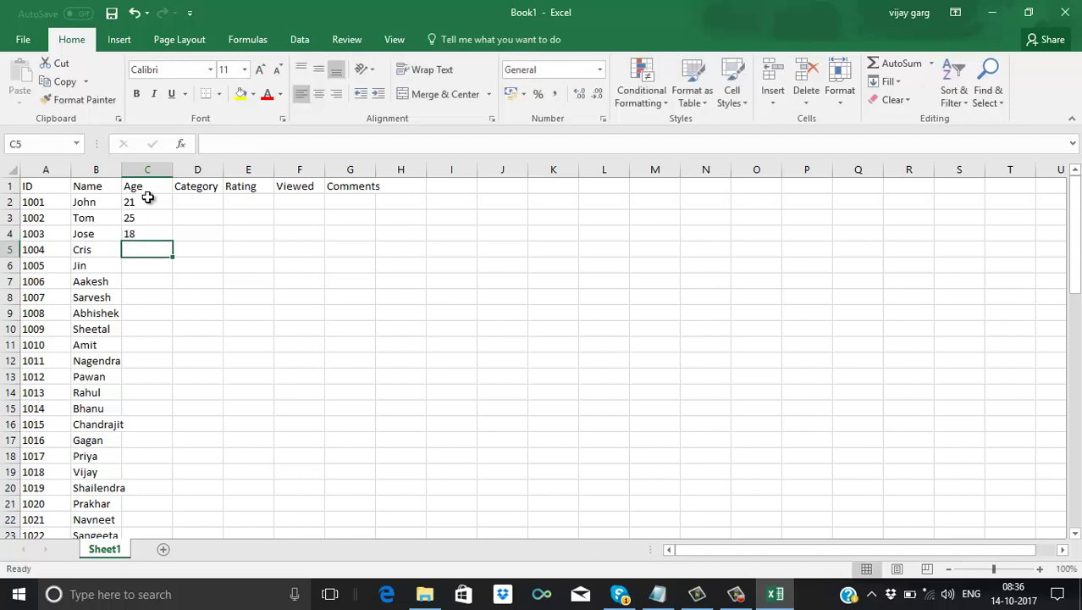
{"action": "type", "text": "16"}
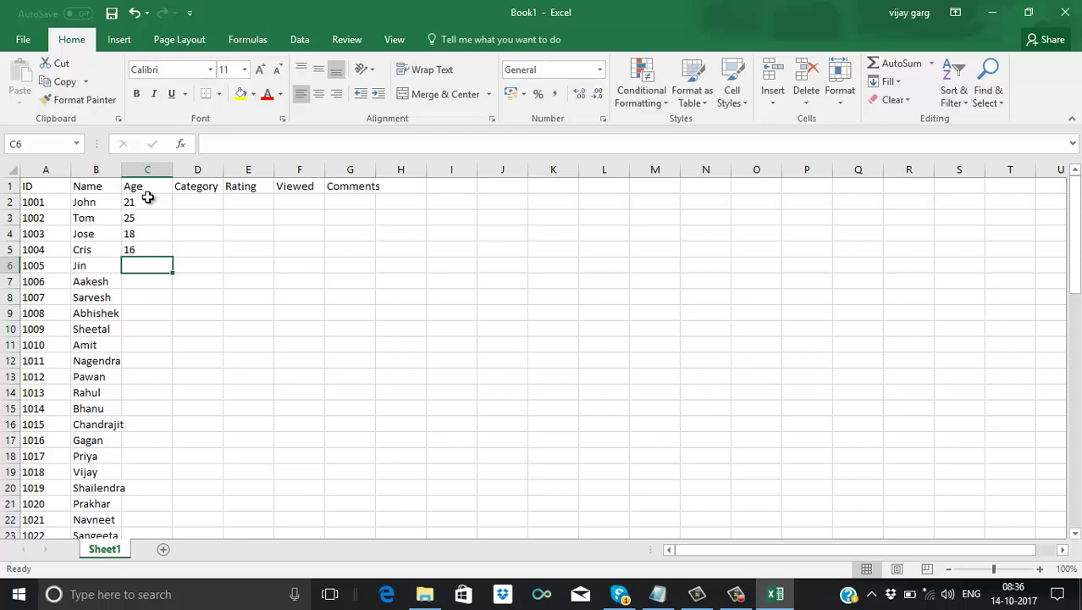
{"action": "type", "text": "56"}
{"action": "key", "text": "Return"}
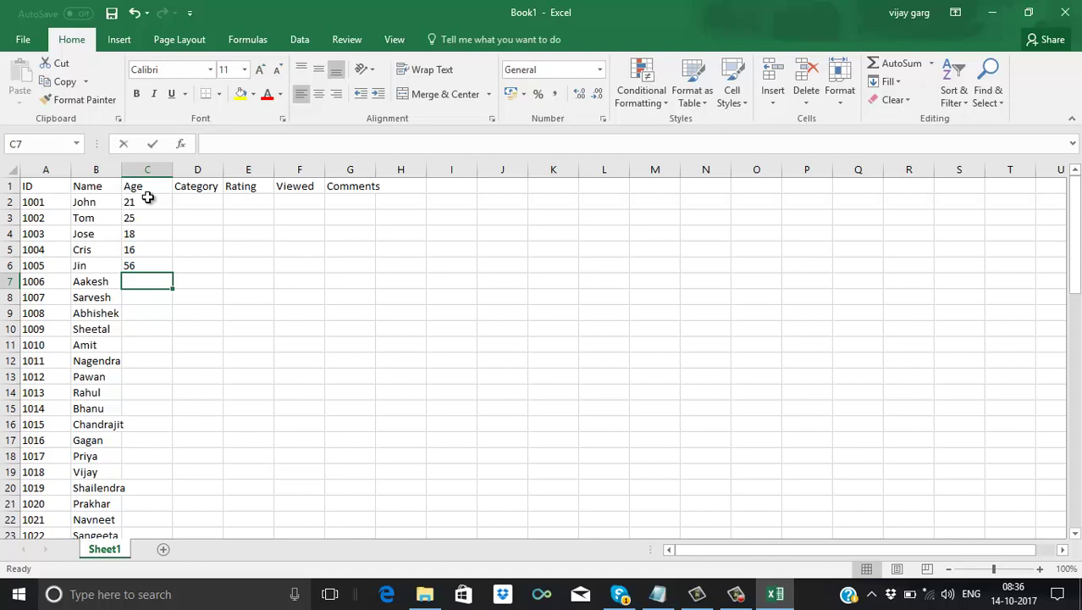
{"action": "type", "text": "47"}
{"action": "key", "text": "Return"}
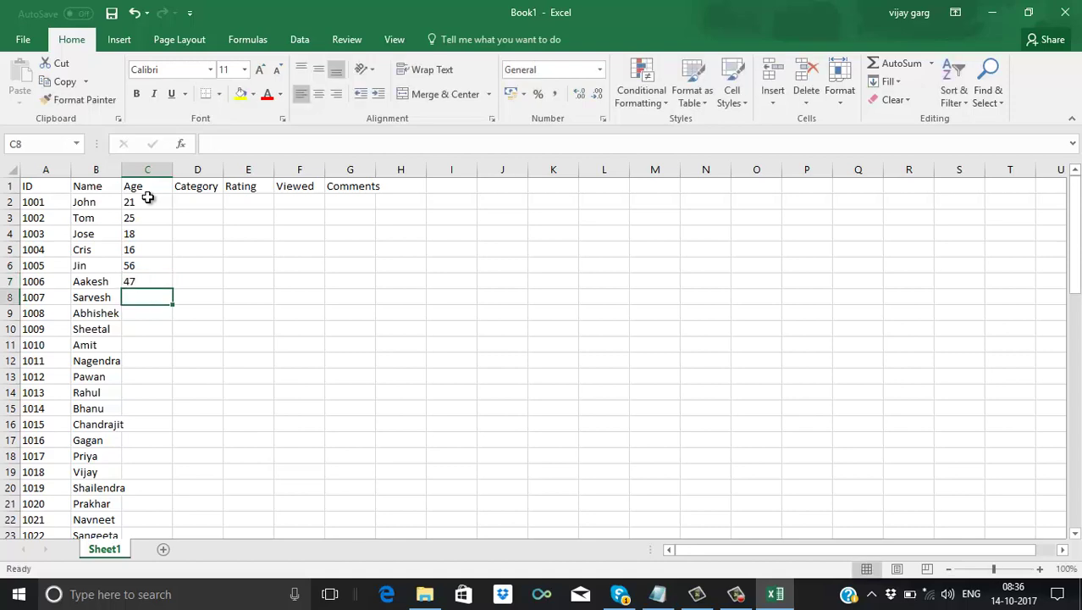
{"action": "type", "text": "22"}
{"action": "key", "text": "Return"}
- Enter ages 31, 36, 48, 19, 17, 18 and 18 for Abhishek through Bhanu
{"action": "type", "text": "2"}
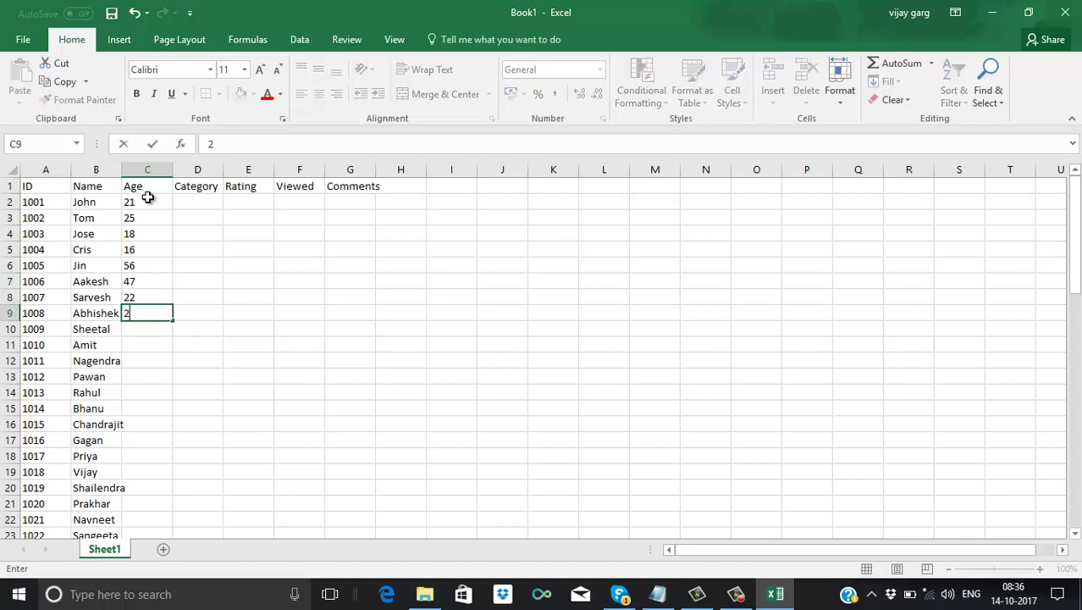
{"action": "key", "text": "BackSpace"}
{"action": "type", "text": "31"}
{"action": "key", "text": "Return"}
{"action": "type", "text": "36"}
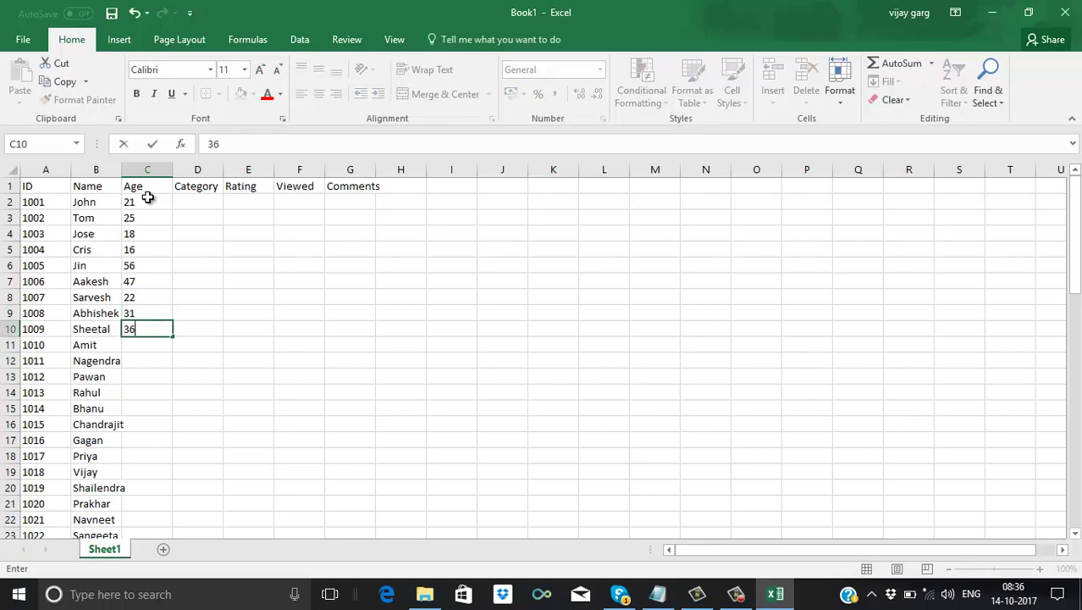
{"action": "key", "text": "Return"}
{"action": "type", "text": "48"}
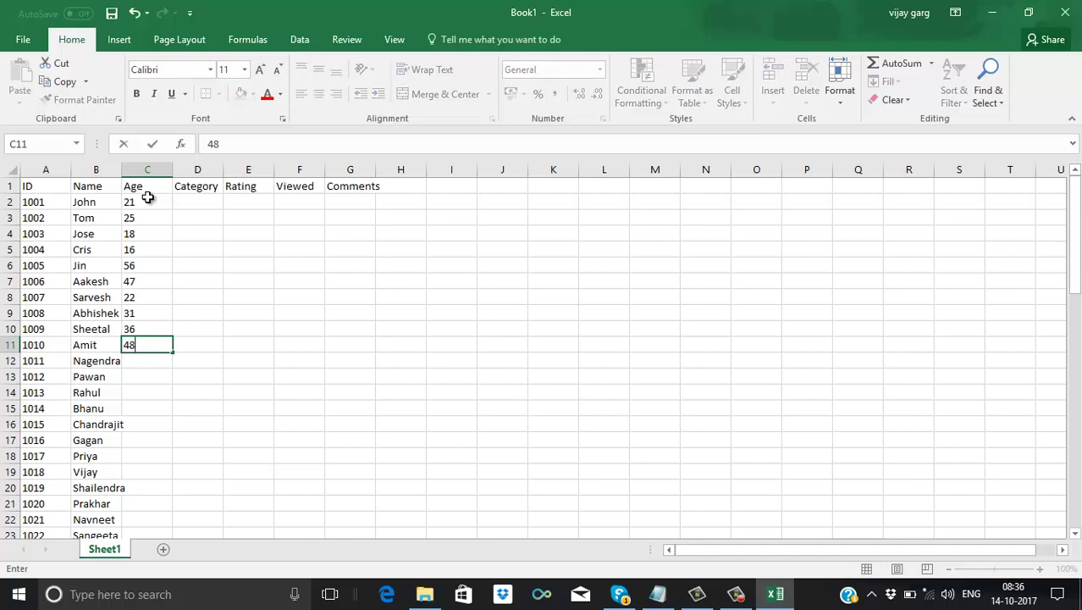
{"action": "key", "text": "Return"}
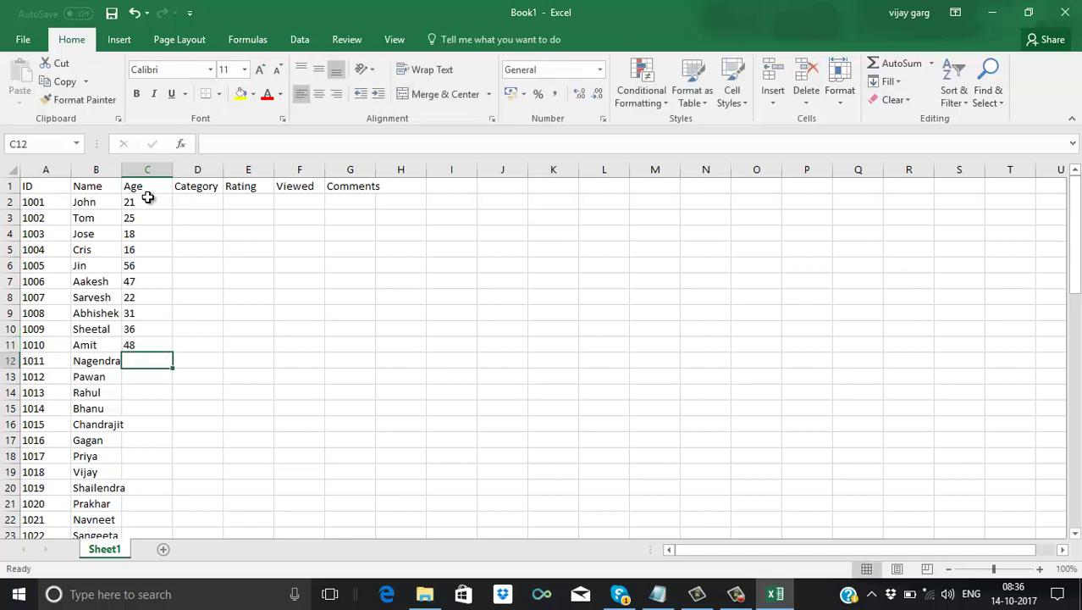
{"action": "type", "text": "19"}
{"action": "key", "text": "Return"}
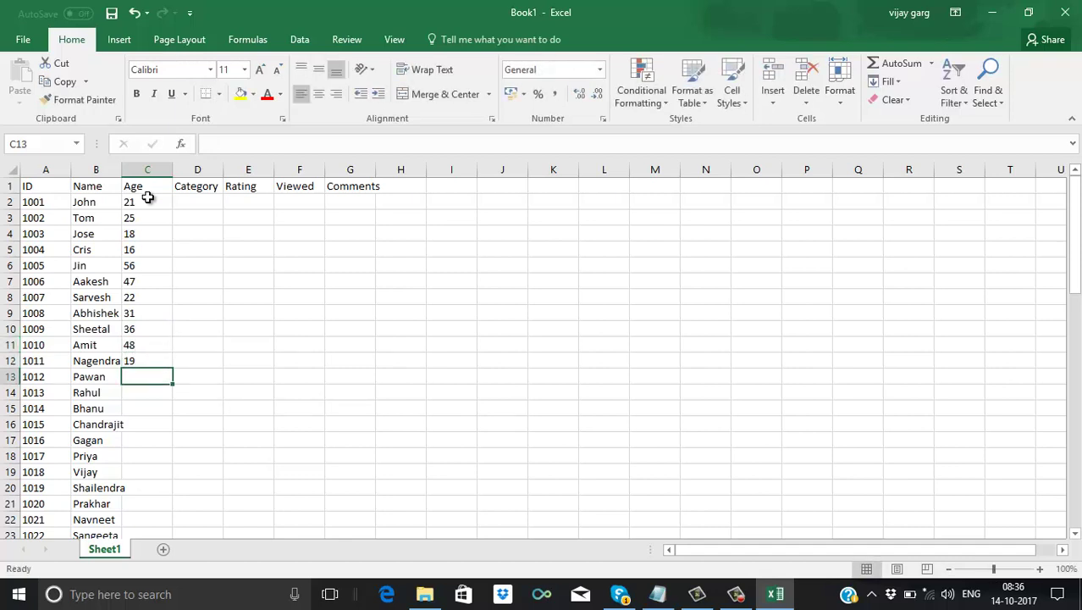
{"action": "type", "text": "1"}
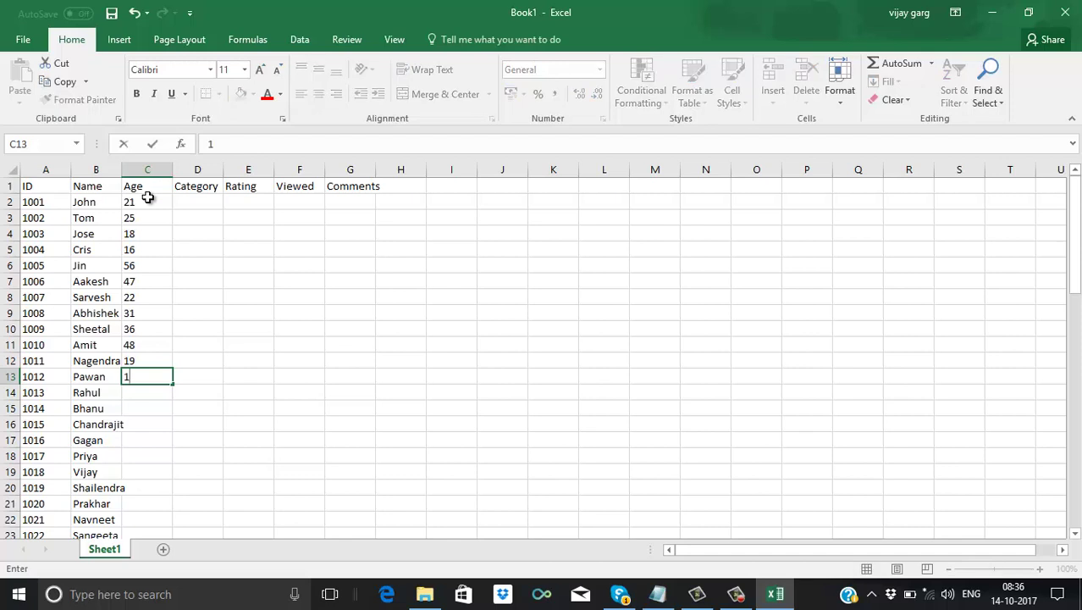
{"action": "type", "text": "7"}
{"action": "key", "text": "Return"}
{"action": "type", "text": "18"}
{"action": "key", "text": "Return"}
{"action": "type", "text": "18"}
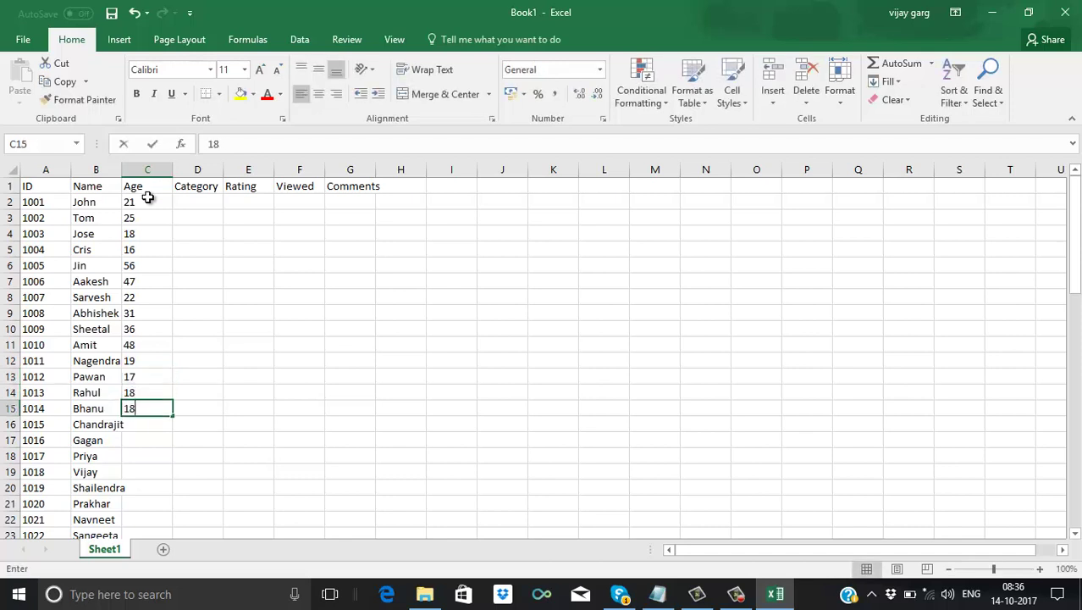
{"action": "key", "text": "Return"}
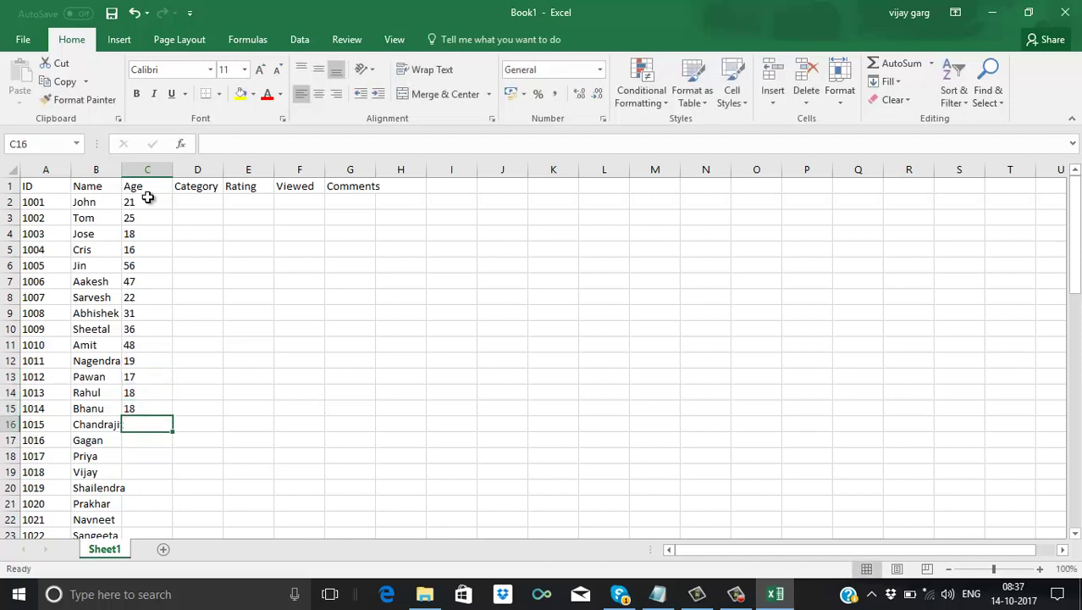
- Enter ages 34, 26 for Gagan, 14 for Priya and 54 for Vijay
{"action": "type", "text": "34"}
{"action": "key", "text": "Return"}
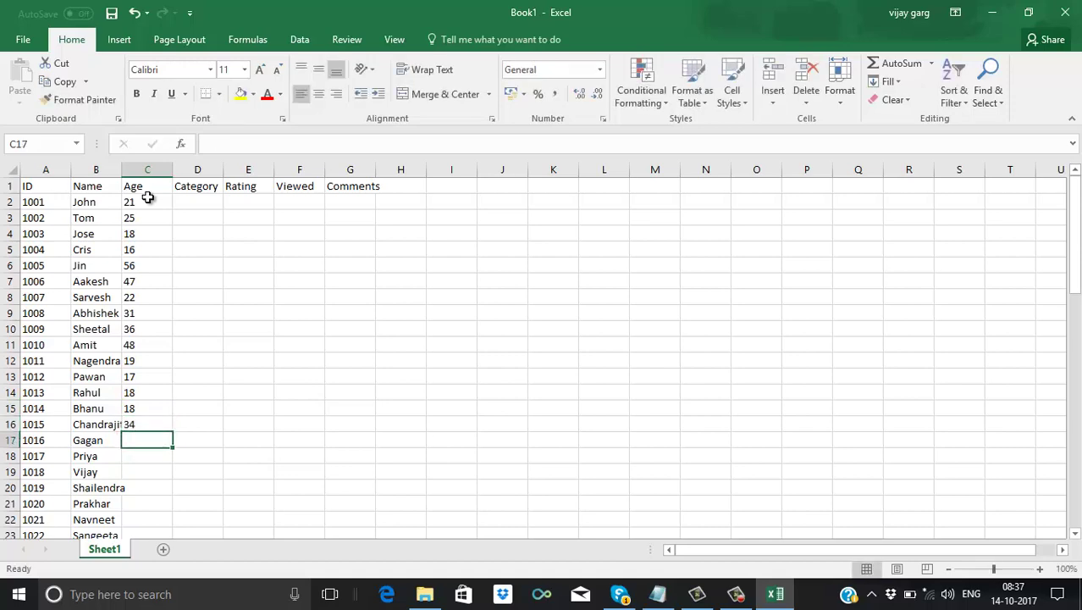
{"action": "type", "text": "26"}
{"action": "key", "text": "Return"}
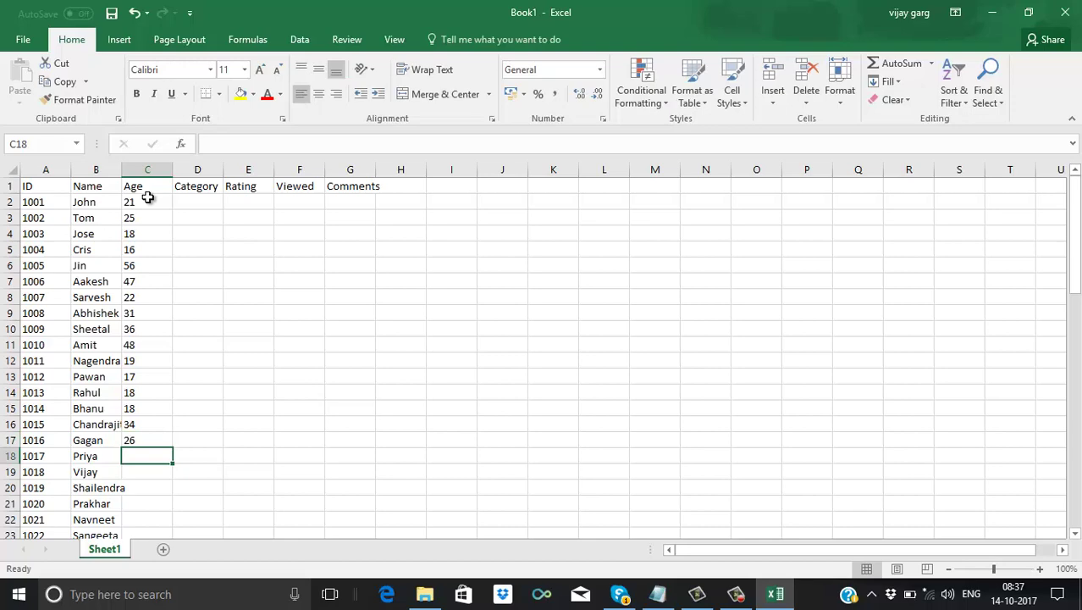
{"action": "type", "text": "14"}
{"action": "key", "text": "Return"}
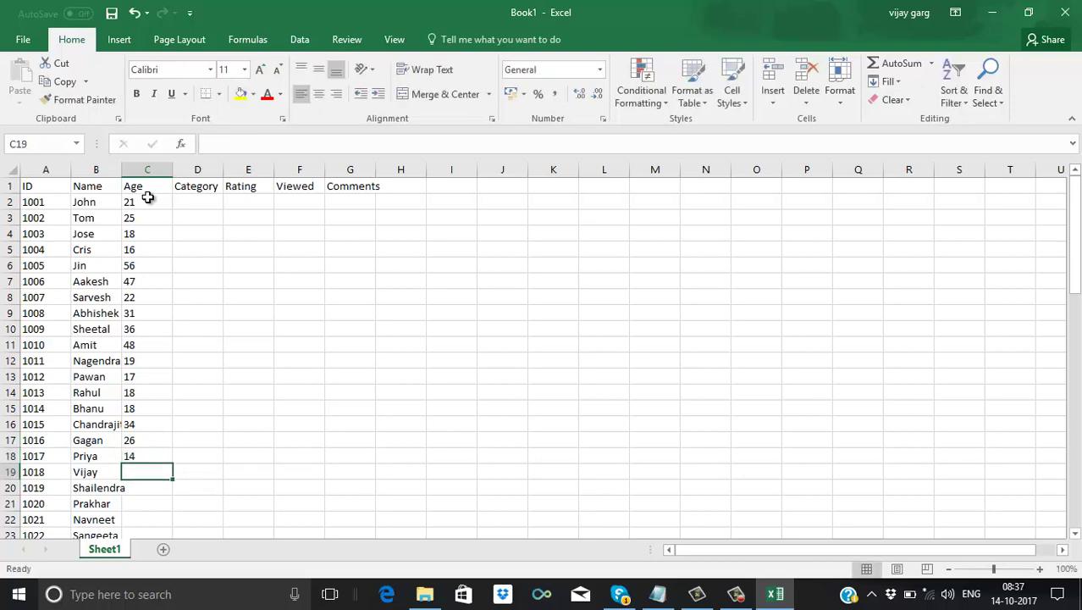
{"action": "type", "text": "54"}
{"action": "key", "text": "Return"}
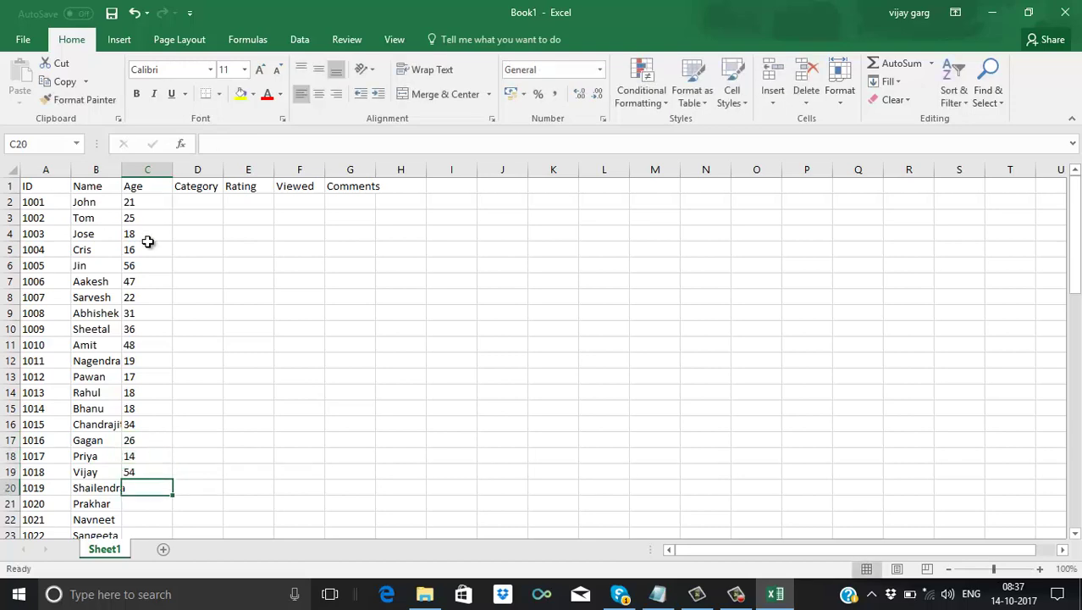
- Copy age 14 into C20 and enter 15 in C21
{"action": "left_click", "coordinate": [162, 457]}
{"action": "key", "text": "ctrl+c"}
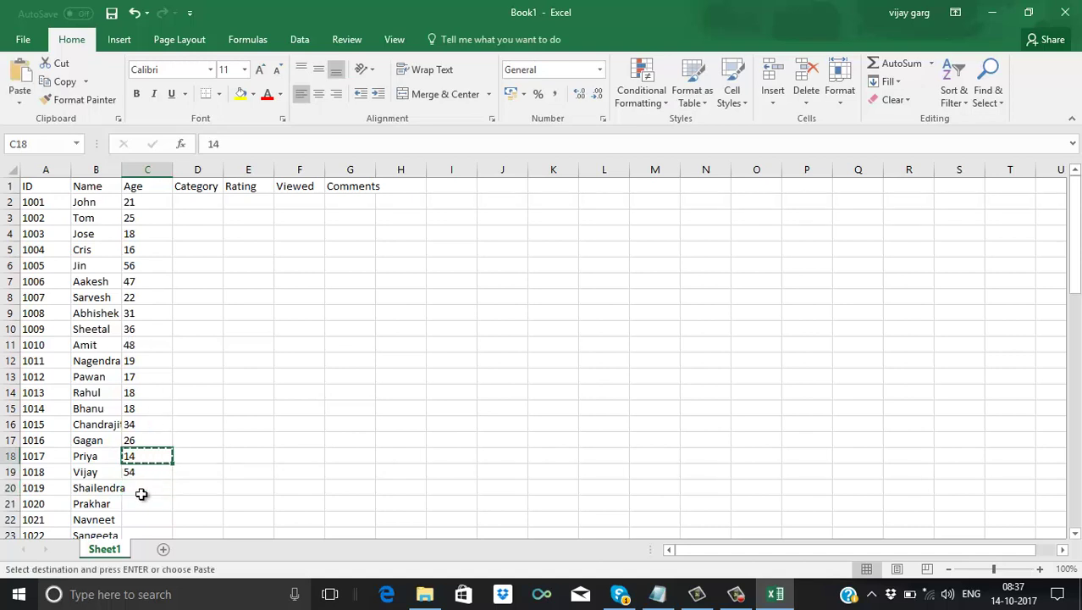
{"action": "left_click", "coordinate": [140, 495]}
{"action": "key", "text": "ctrl+v"}
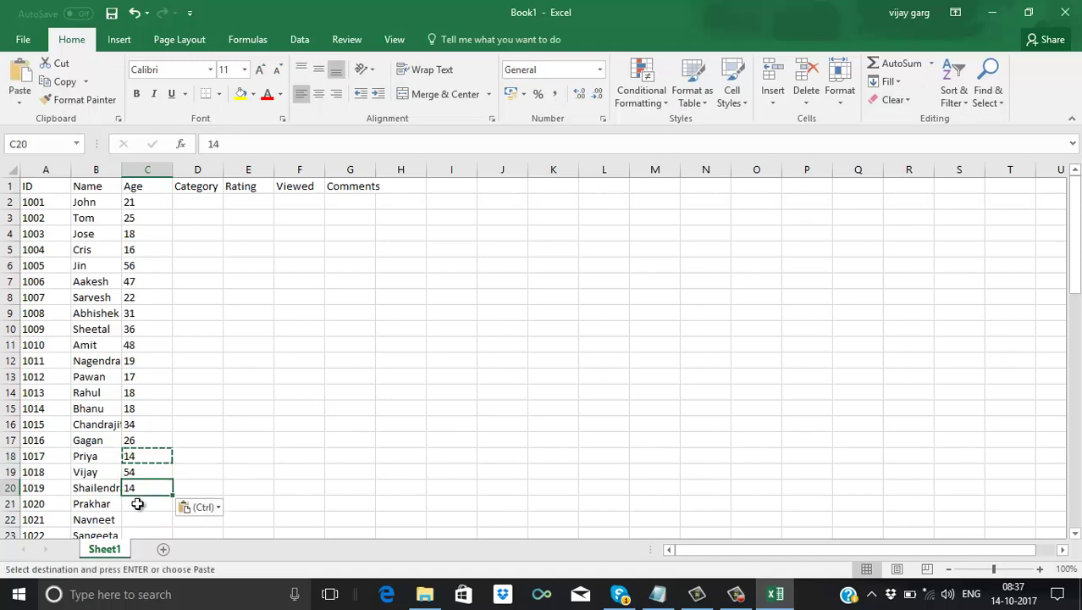
{"action": "left_click", "coordinate": [138, 504]}
{"action": "type", "text": "15"}
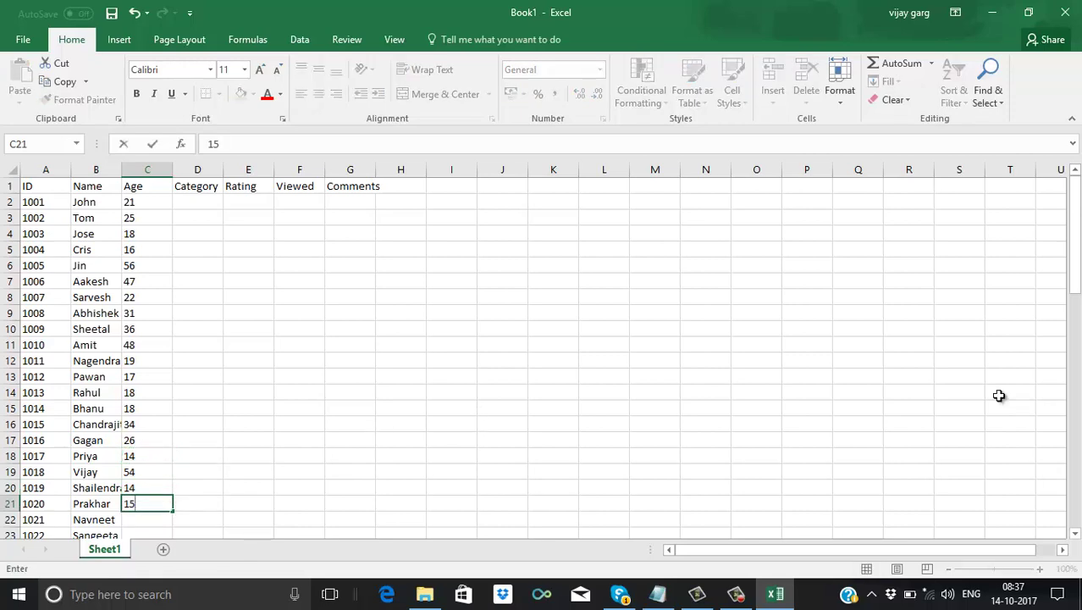
- Fill the 14, 15 age series from C20 down to row 60
{"action": "left_click_drag", "start_coordinate": [1077, 282], "coordinate": [1072, 329]}
{"action": "left_click", "coordinate": [156, 329]}
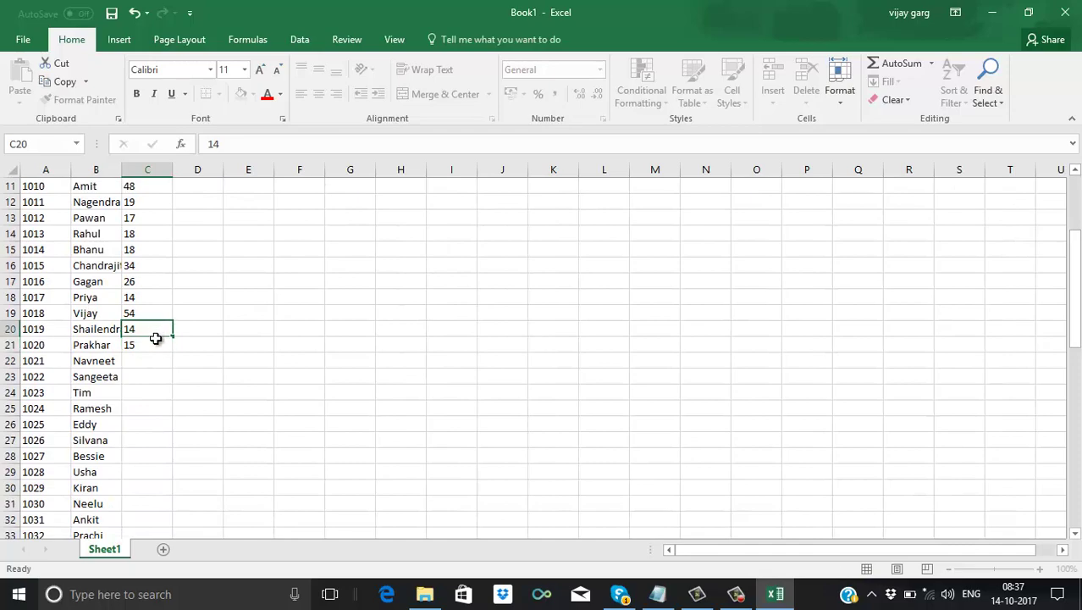
{"action": "left_click_drag", "start_coordinate": [155, 334], "coordinate": [151, 504]}
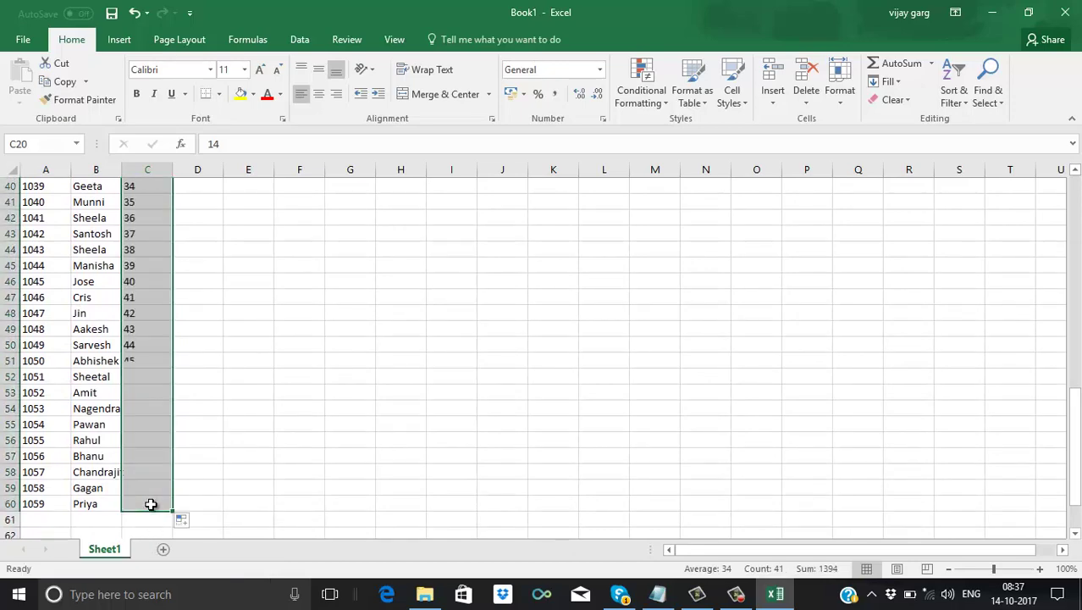
{"action": "left_click", "coordinate": [1078, 219]}
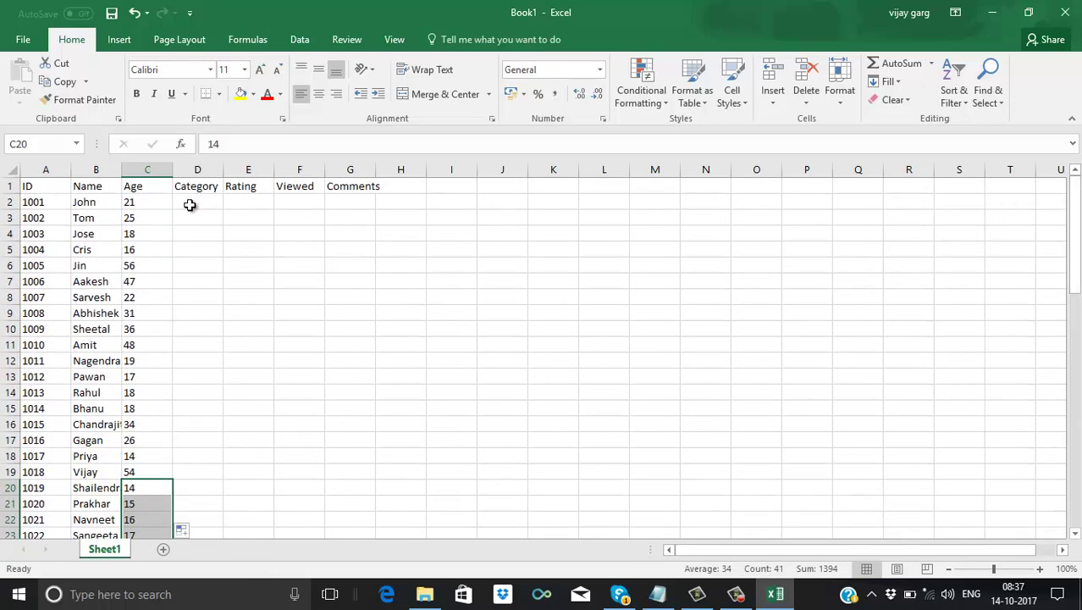
- Enter the categories Sports, Astrology, Songs, Porn and Movie in D2:D6
{"action": "left_click", "coordinate": [190, 204]}
{"action": "type", "text": "Spo"}
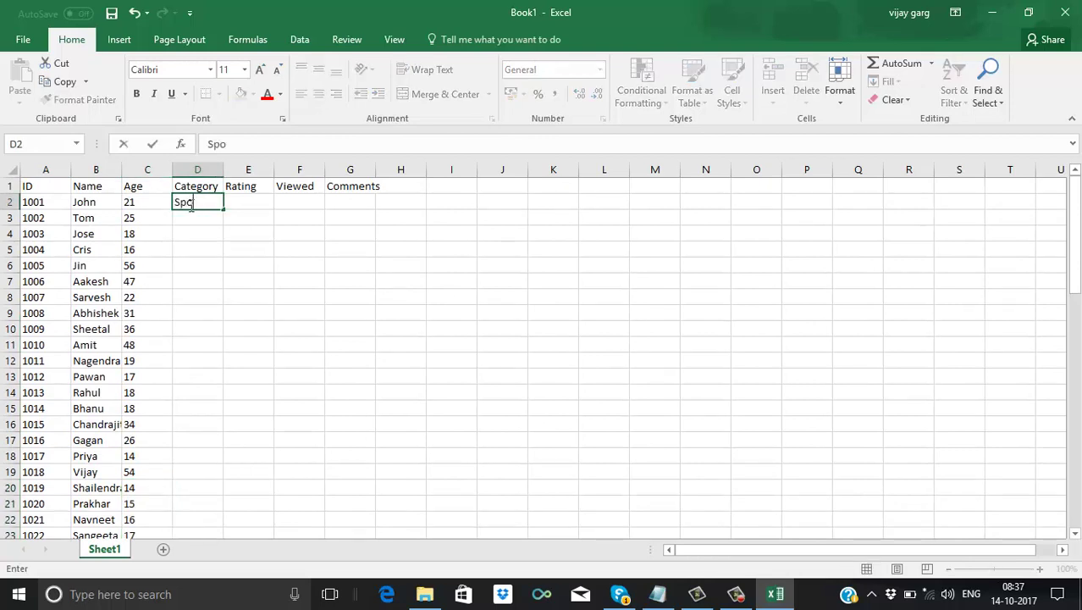
{"action": "type", "text": "rts"}
{"action": "key", "text": "Return"}
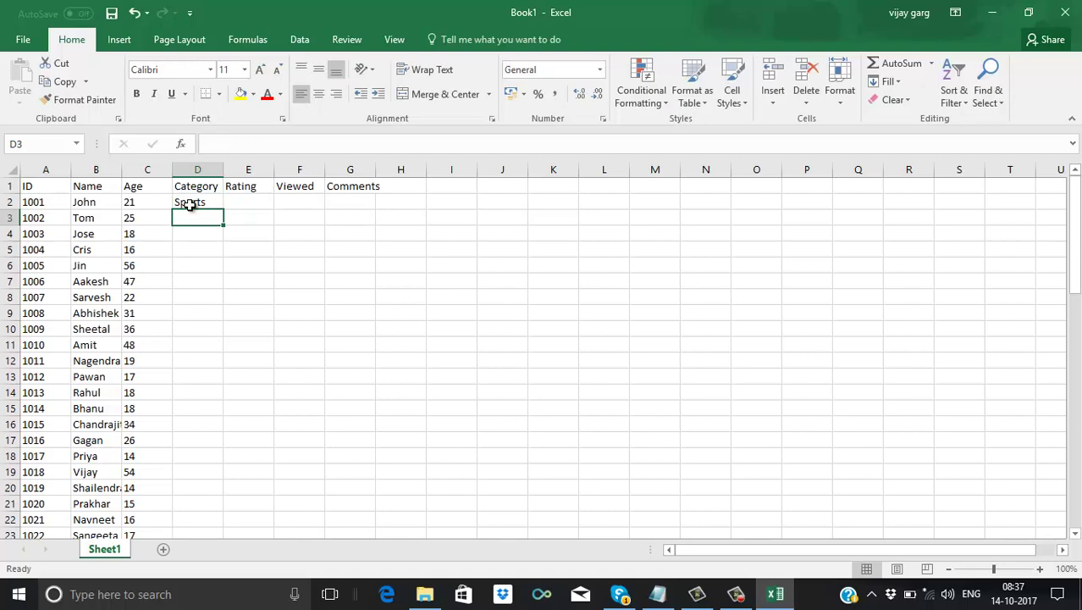
{"action": "type", "text": "Ast"}
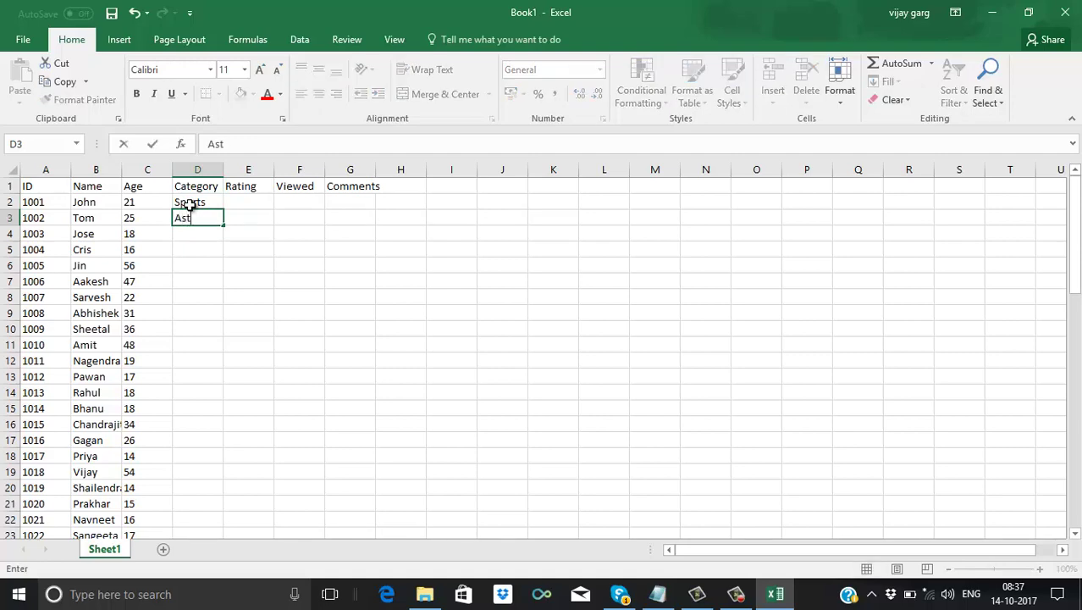
{"action": "type", "text": "rology"}
{"action": "key", "text": "Return"}
{"action": "type", "text": "Songs"}
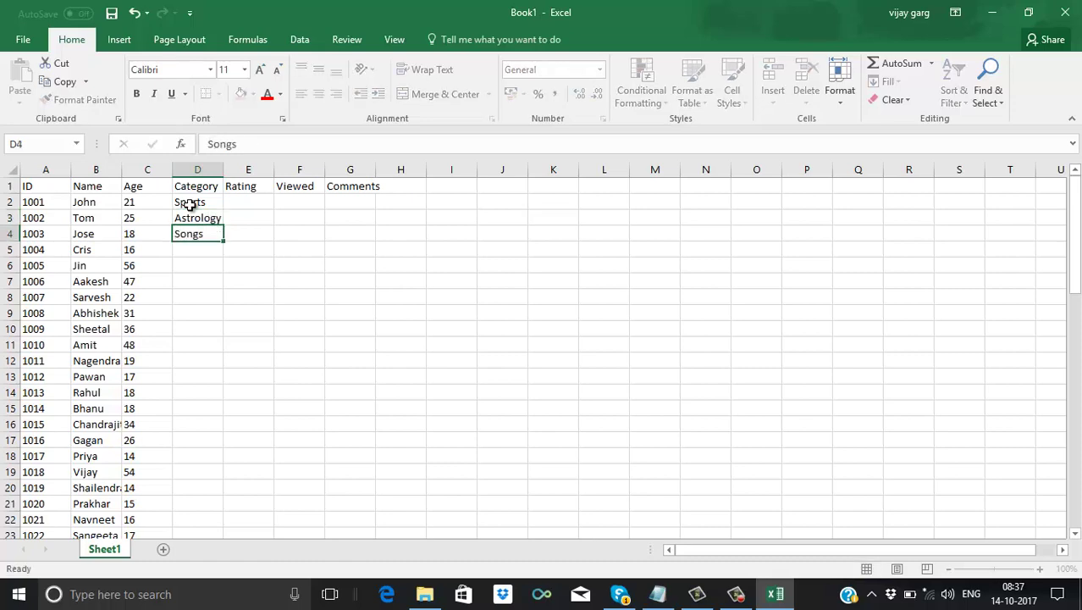
{"action": "key", "text": "Return"}
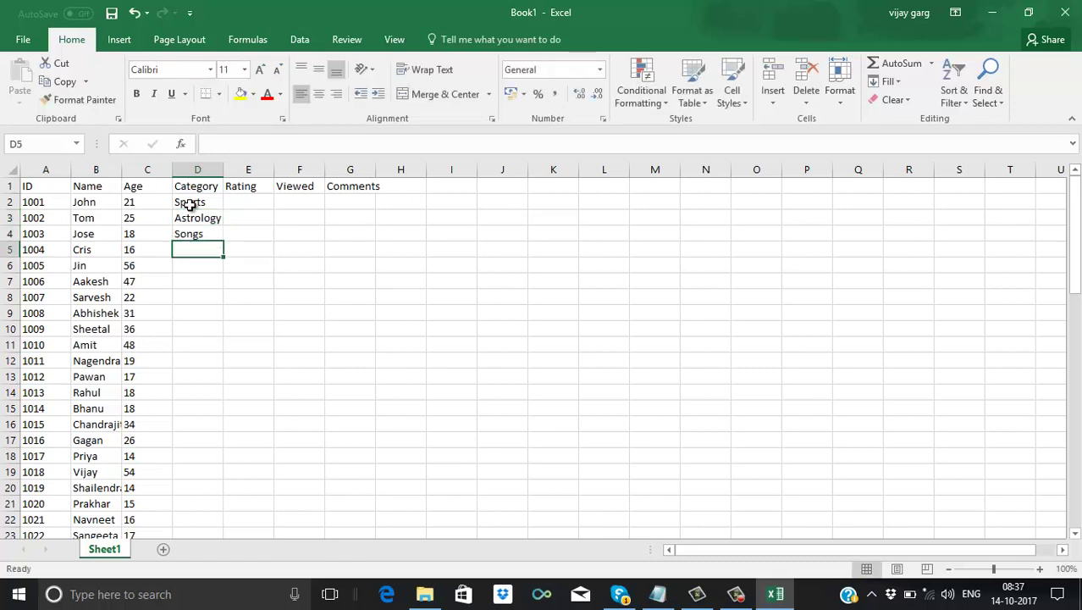
{"action": "type", "text": "Mo"}
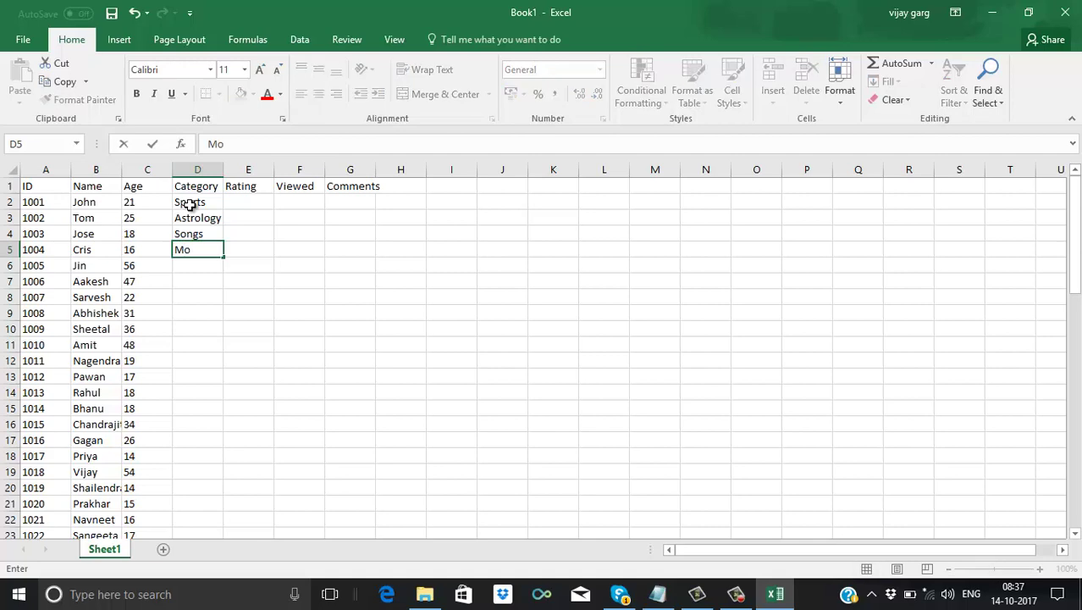
{"action": "type", "text": "vie"}
{"action": "key", "text": "Return"}
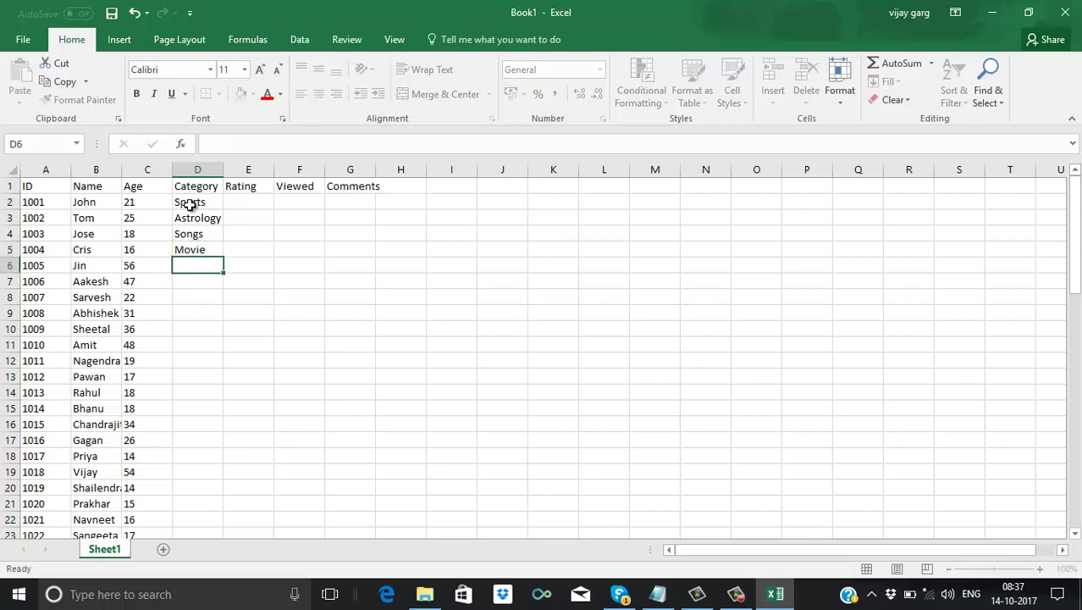
{"action": "key", "text": "Up"}
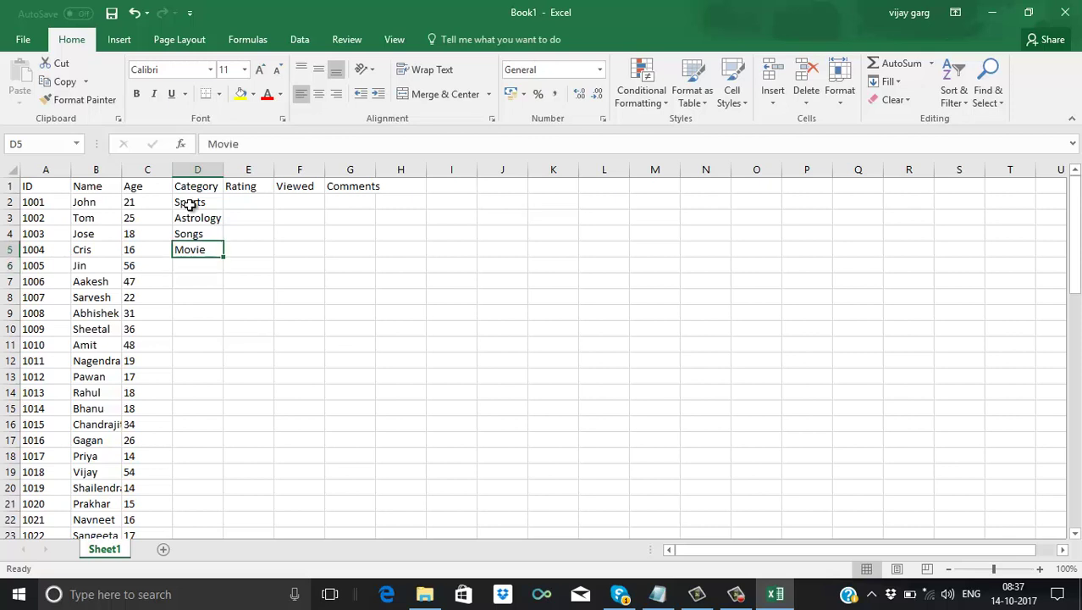
{"action": "type", "text": "Porn"}
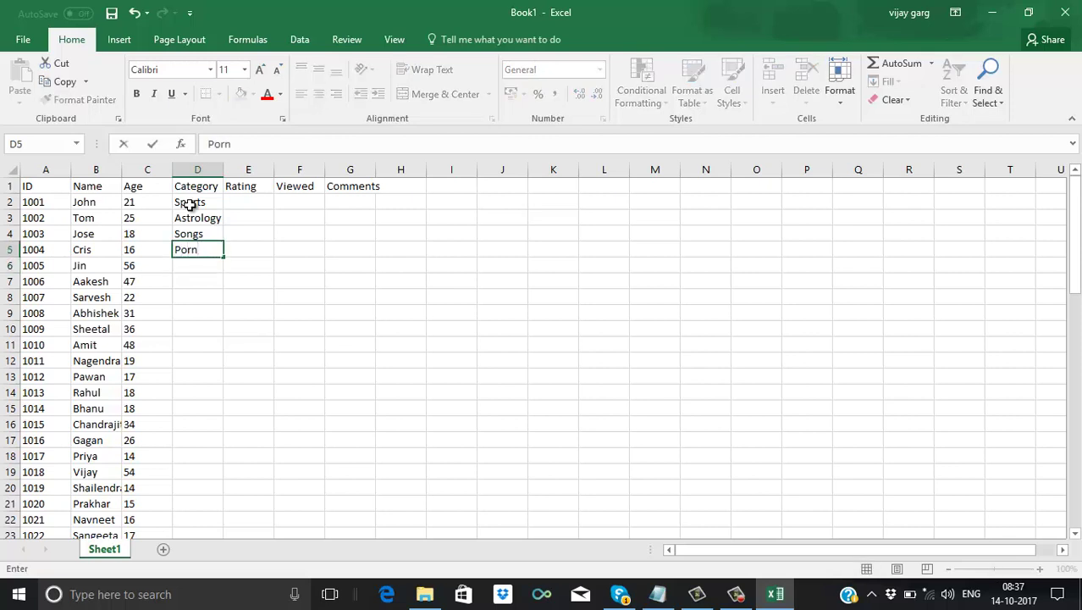
{"action": "key", "text": "Return"}
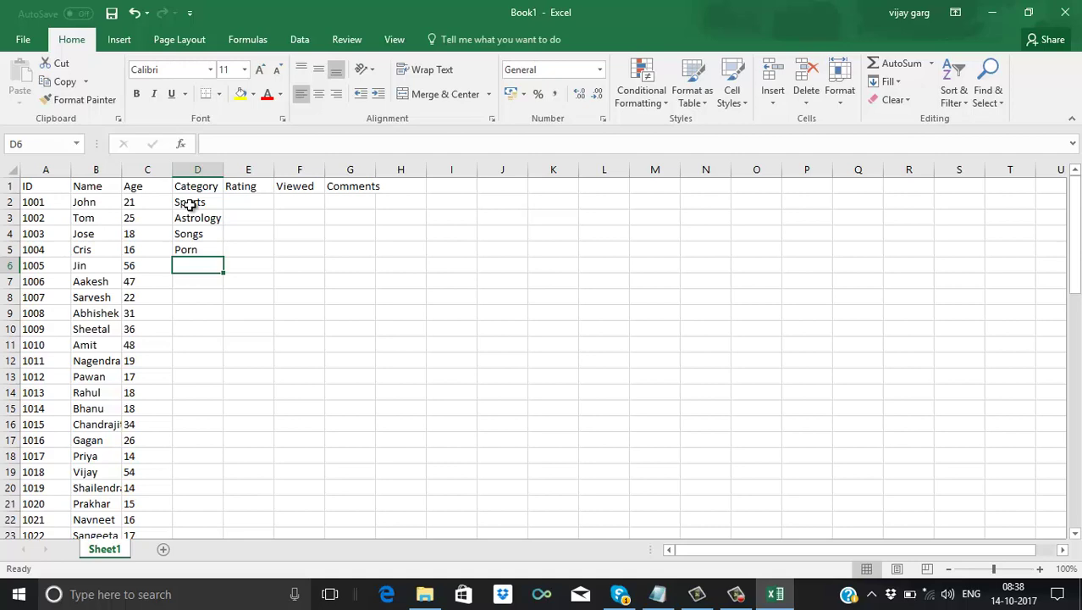
{"action": "type", "text": "Movi"}
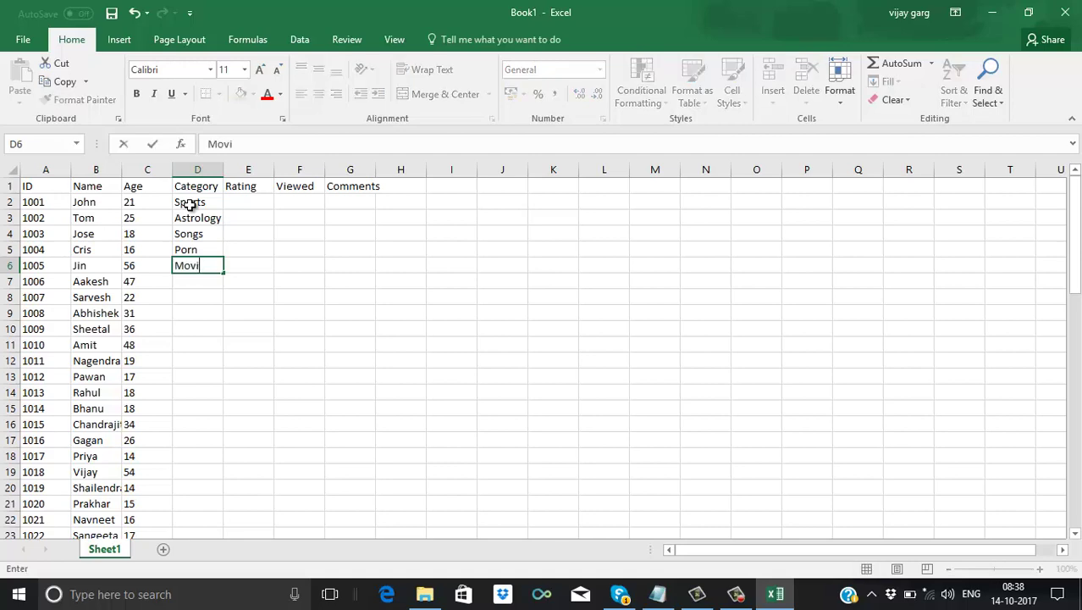
{"action": "type", "text": "e"}
{"action": "key", "text": "Return"}
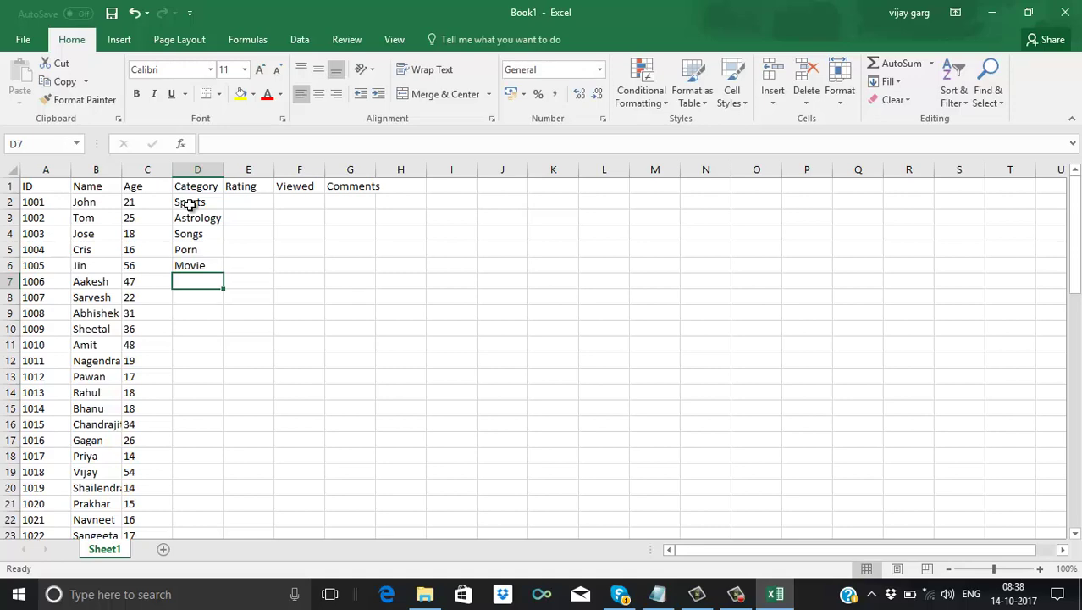
- Add Training, Technical (correcting the Techical typo) and Comedy in D7:D9
{"action": "type", "text": "Tr"}
{"action": "key", "text": "BackSpace"}
{"action": "key", "text": "BackSpace"}
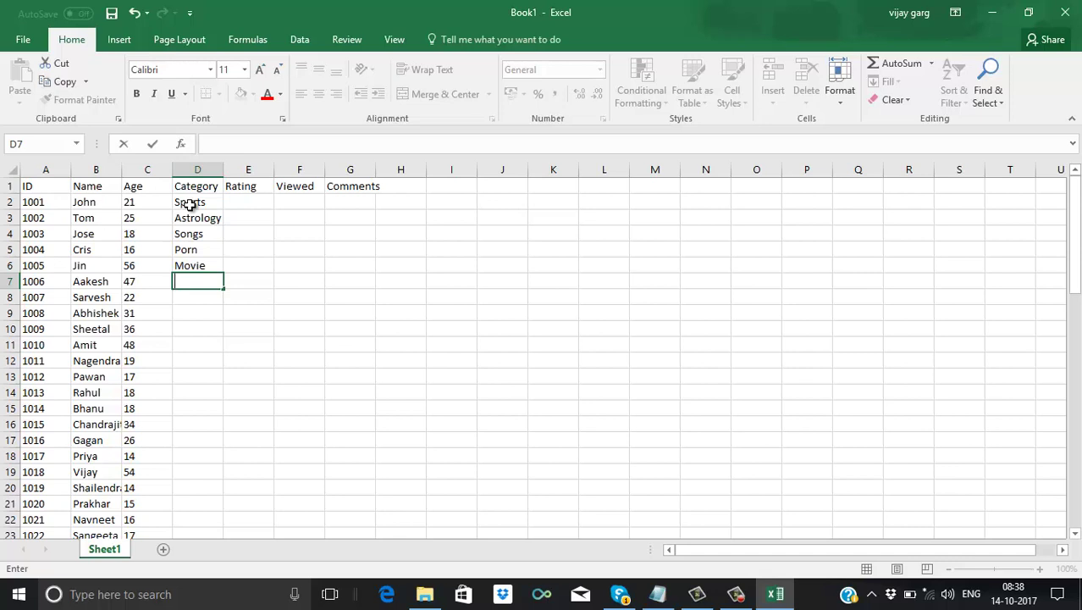
{"action": "type", "text": "Training"}
{"action": "key", "text": "ctrl+Return"}
{"action": "key", "text": "Return"}
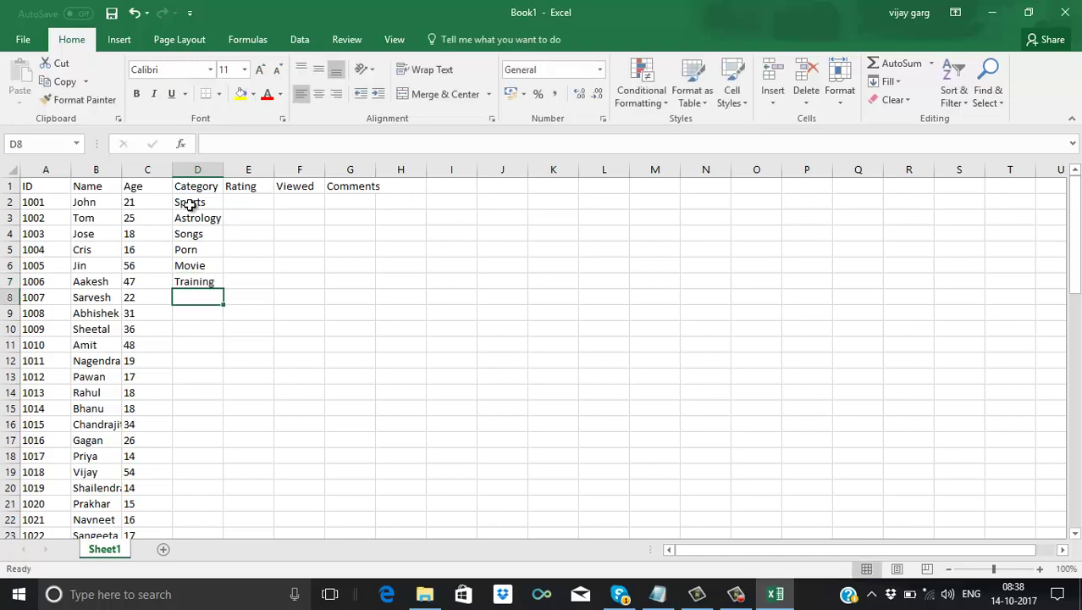
{"action": "type", "text": "Tec"}
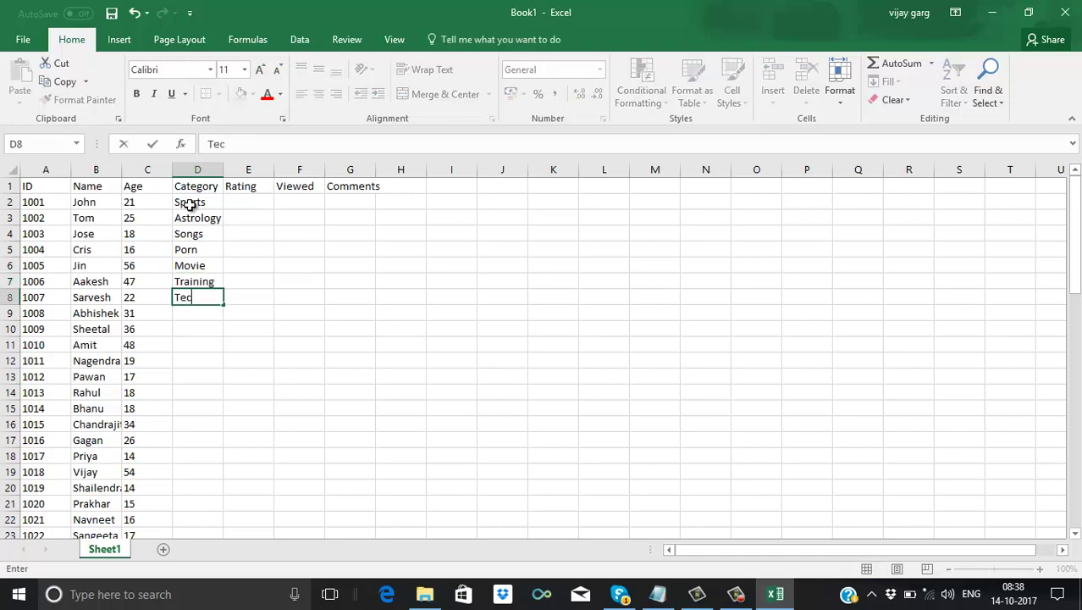
{"action": "type", "text": "hical"}
{"action": "key", "text": "Return"}
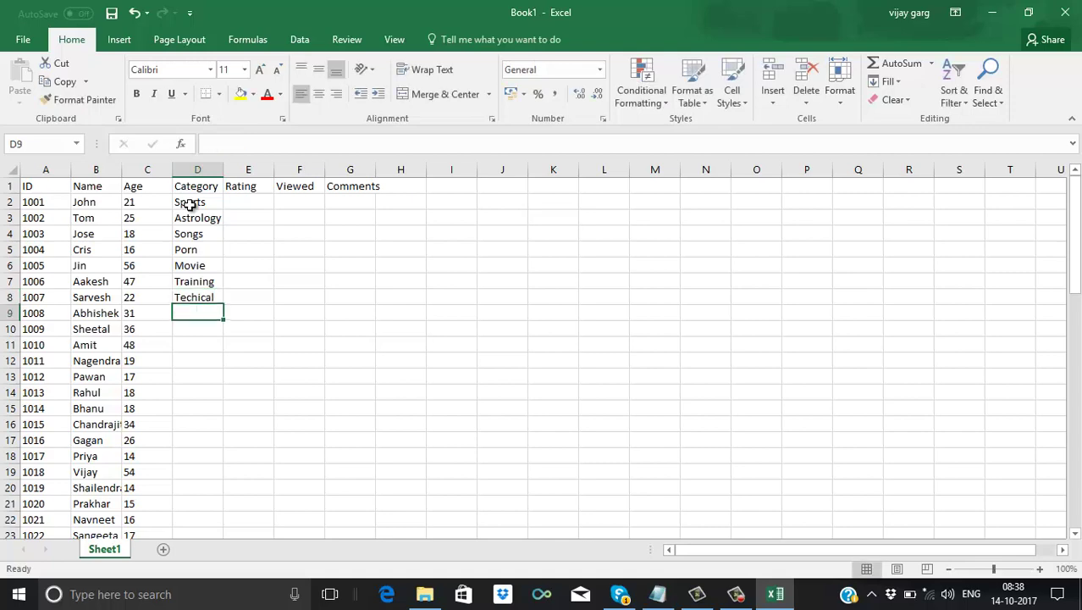
{"action": "key", "text": "Up"}
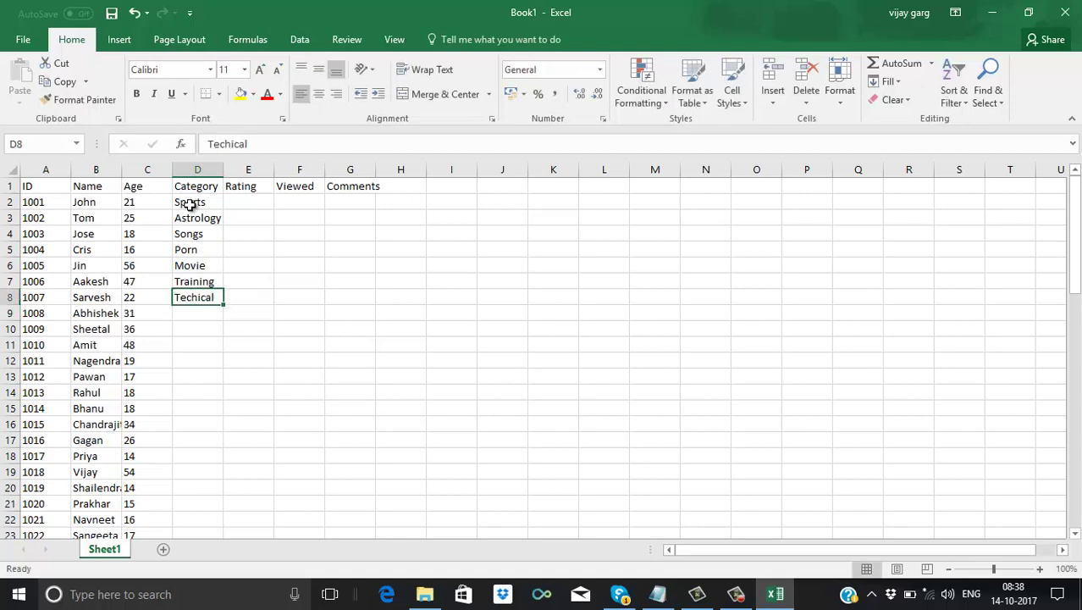
{"action": "double_click", "coordinate": [202, 296]}
{"action": "type", "text": "n"}
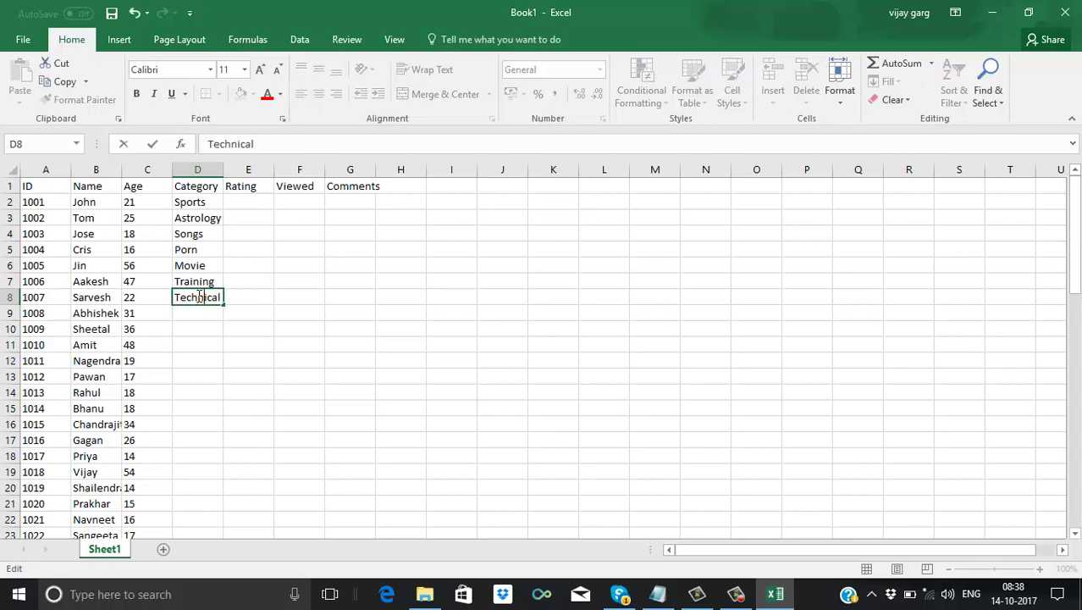
{"action": "left_click", "coordinate": [206, 317]}
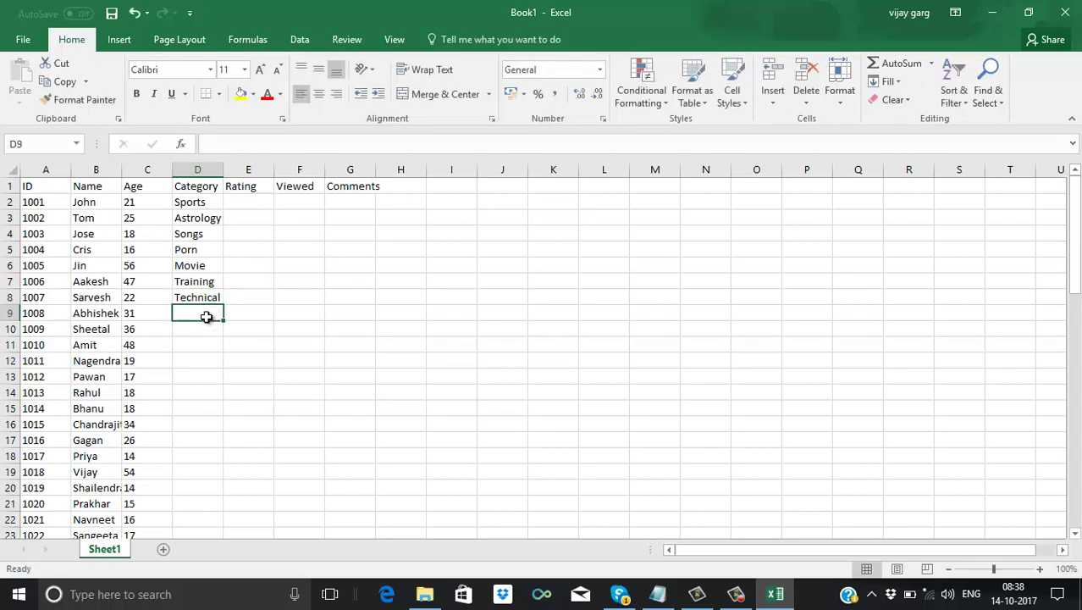
{"action": "type", "text": "Come"}
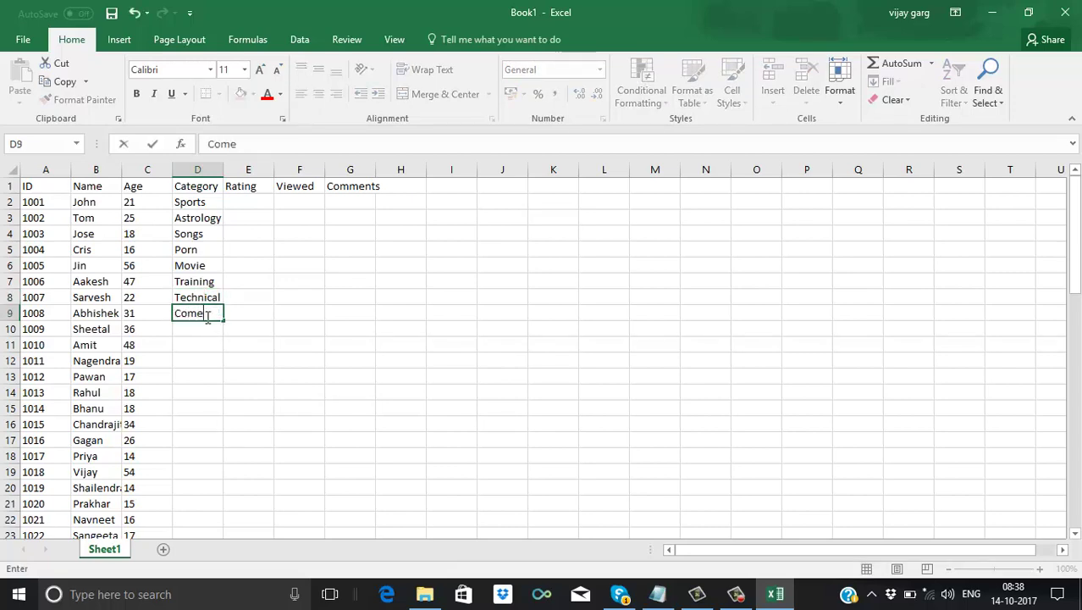
{"action": "type", "text": "dy"}
{"action": "key", "text": "Return"}
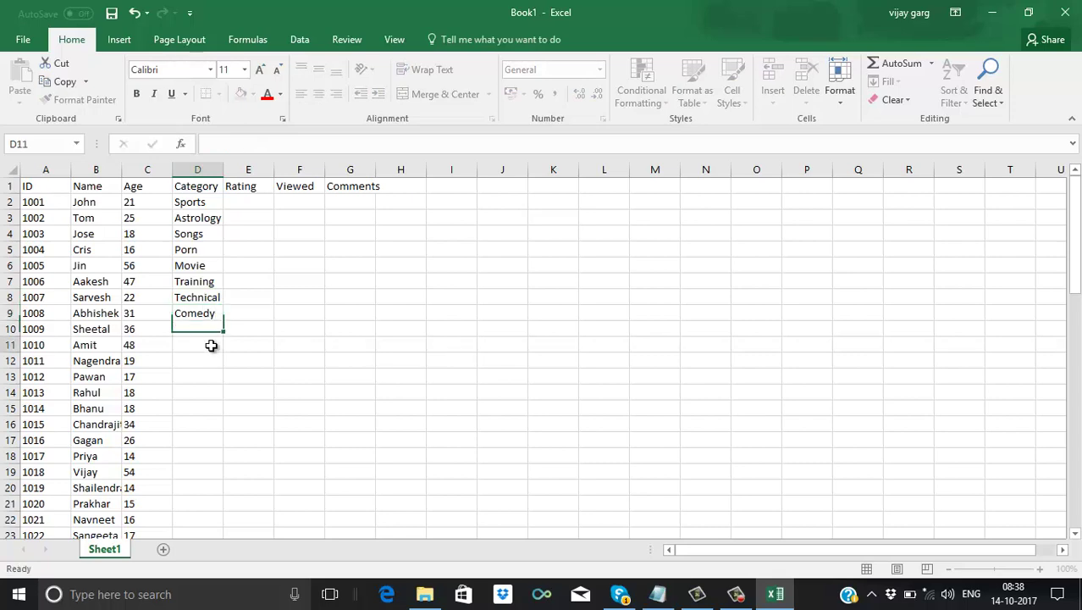
{"action": "left_click", "coordinate": [212, 343]}
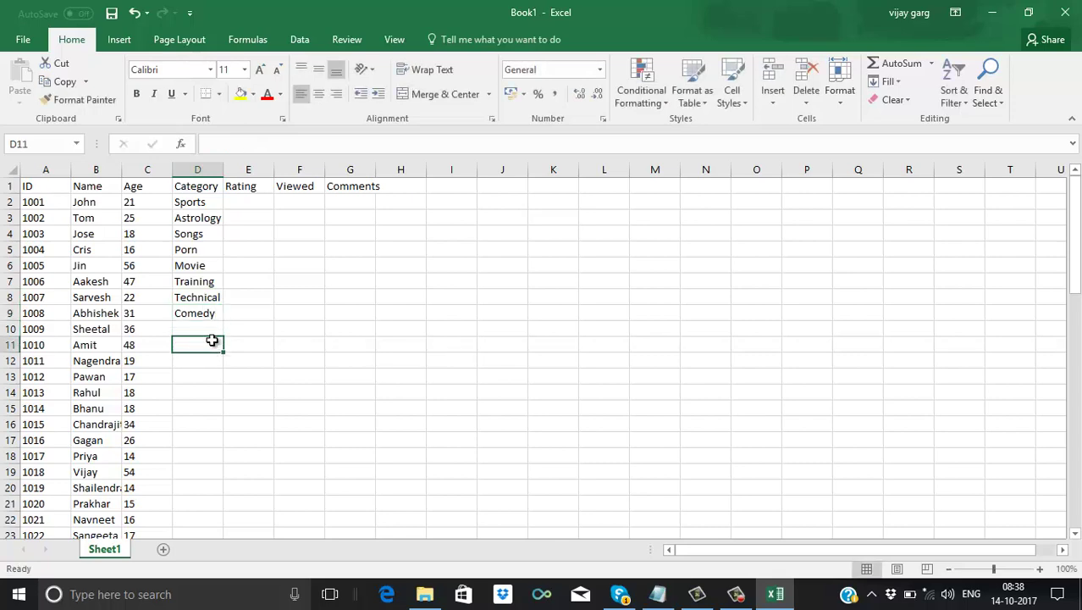
- Copy the eight categories in D2:D9 and paste them at D10, D18 and D26
{"action": "left_click", "coordinate": [204, 205]}
{"action": "left_click_drag", "start_coordinate": [202, 234], "coordinate": [201, 313]}
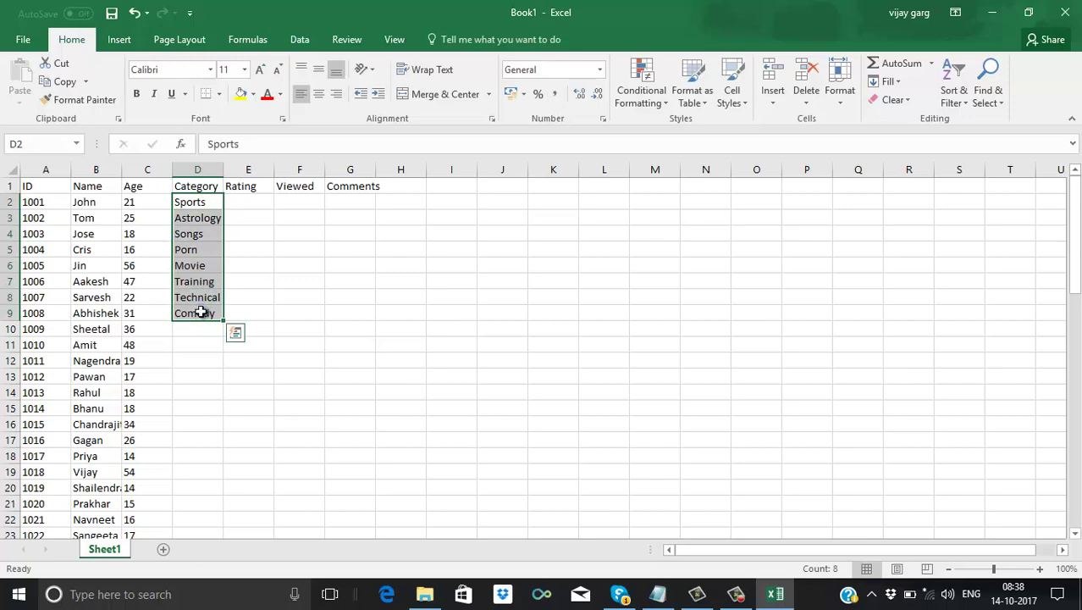
{"action": "key", "text": "ctrl+c"}
{"action": "left_click", "coordinate": [195, 329]}
{"action": "key", "text": "ctrl+v"}
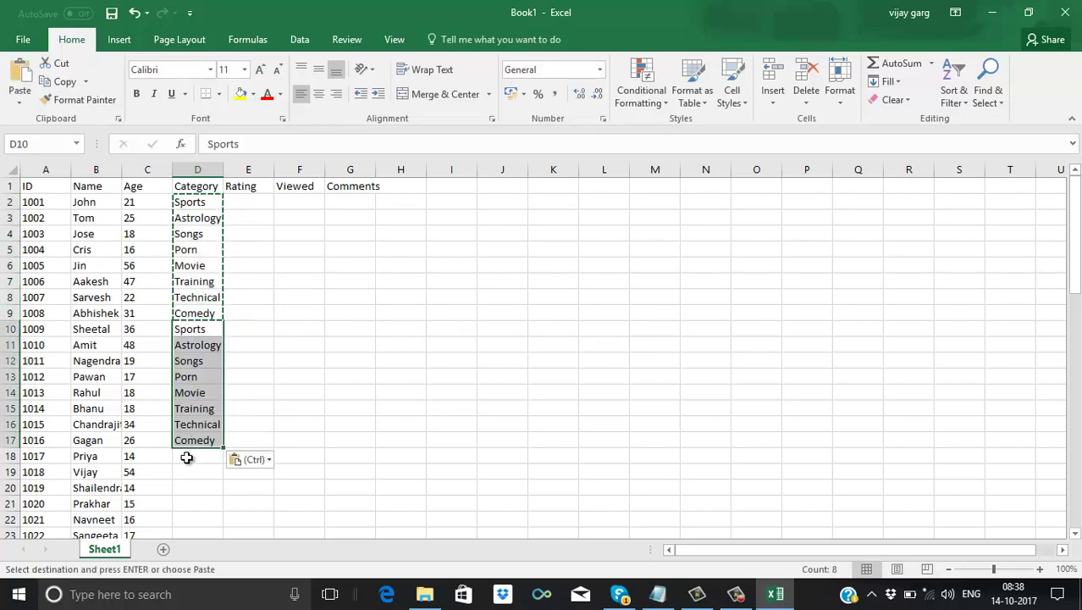
{"action": "left_click", "coordinate": [187, 457]}
{"action": "key", "text": "ctrl+v"}
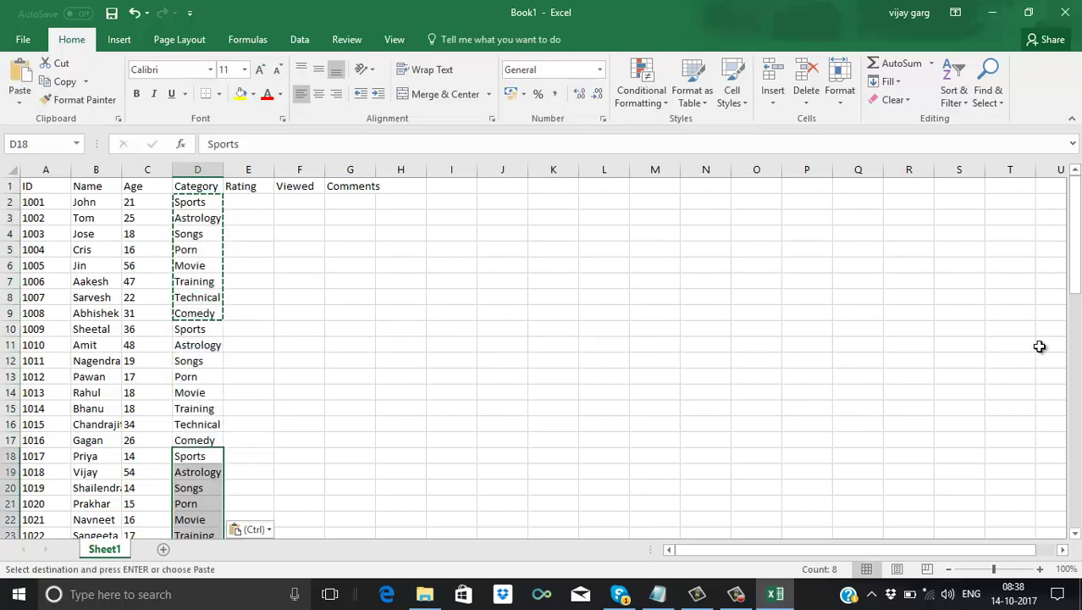
{"action": "left_click_drag", "start_coordinate": [1072, 262], "coordinate": [1057, 359]}
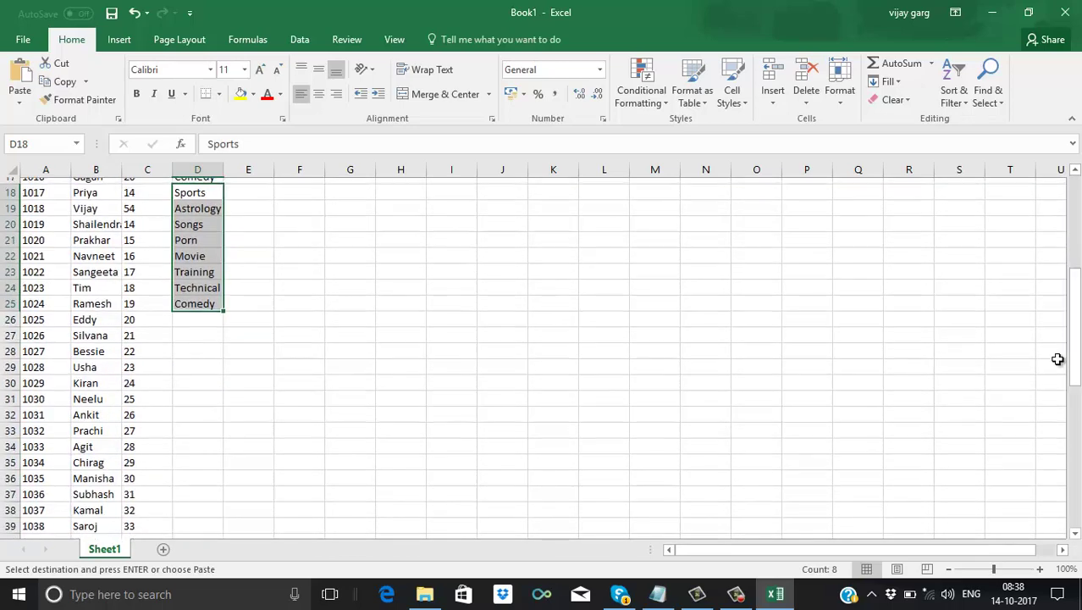
{"action": "left_click", "coordinate": [212, 313]}
{"action": "key", "text": "ctrl+v"}
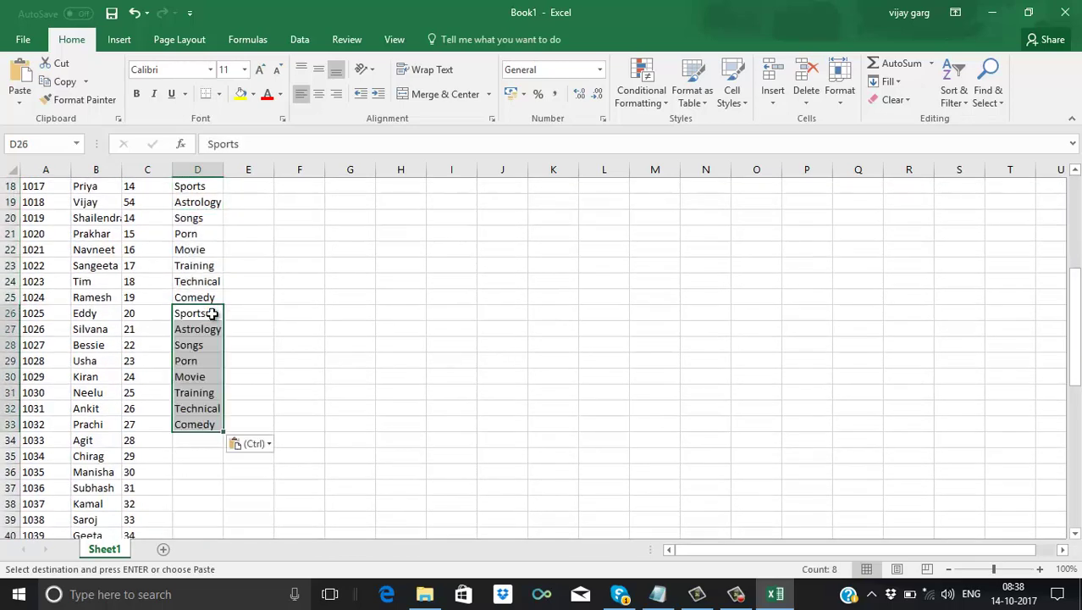
- Paste the category block again at D34, D42, D50 and D58
{"action": "left_click", "coordinate": [194, 440]}
{"action": "key", "text": "ctrl+v"}
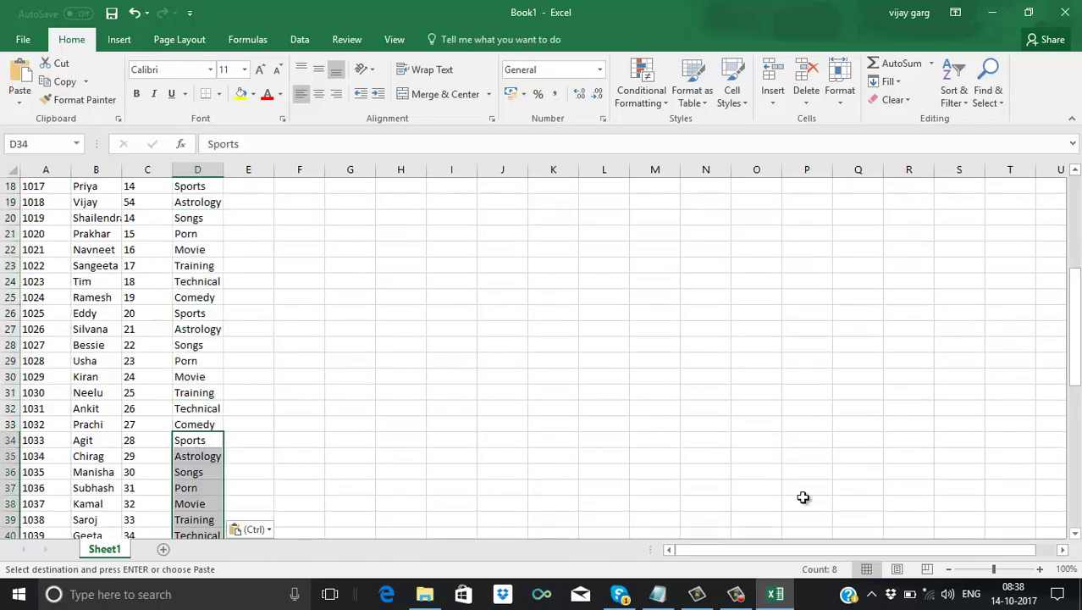
{"action": "left_click_drag", "start_coordinate": [1073, 330], "coordinate": [1073, 381]}
{"action": "left_click", "coordinate": [195, 343]}
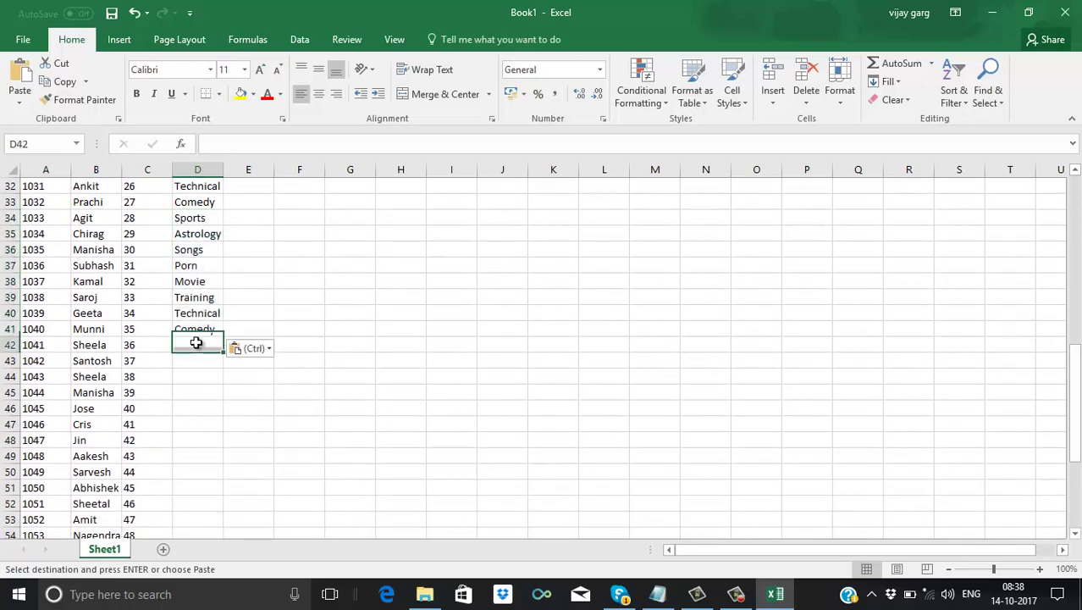
{"action": "key", "text": "ctrl+v"}
{"action": "left_click", "coordinate": [198, 471]}
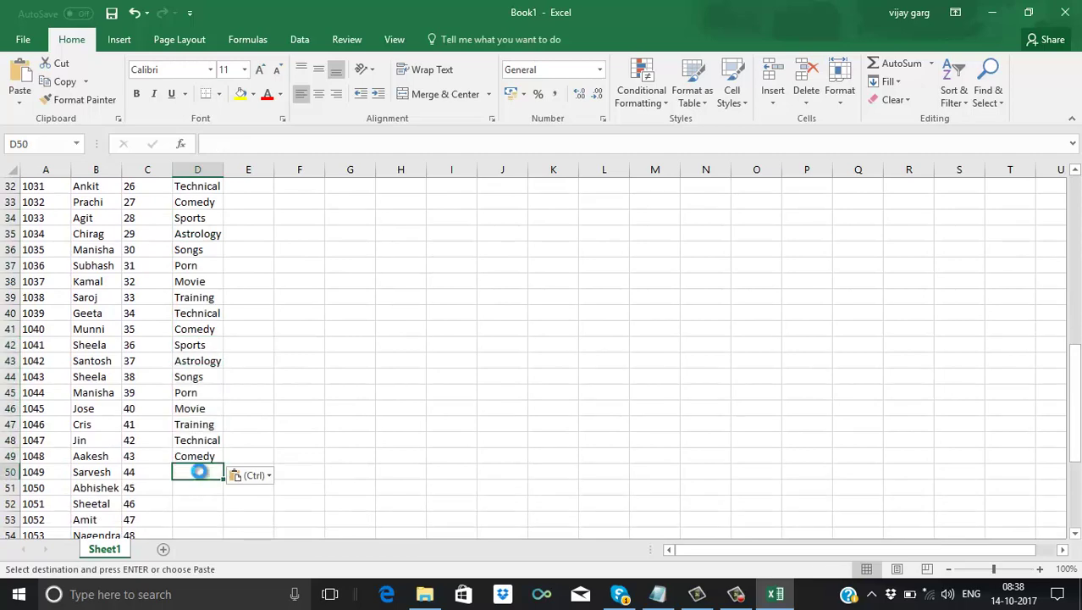
{"action": "key", "text": "ctrl+v"}
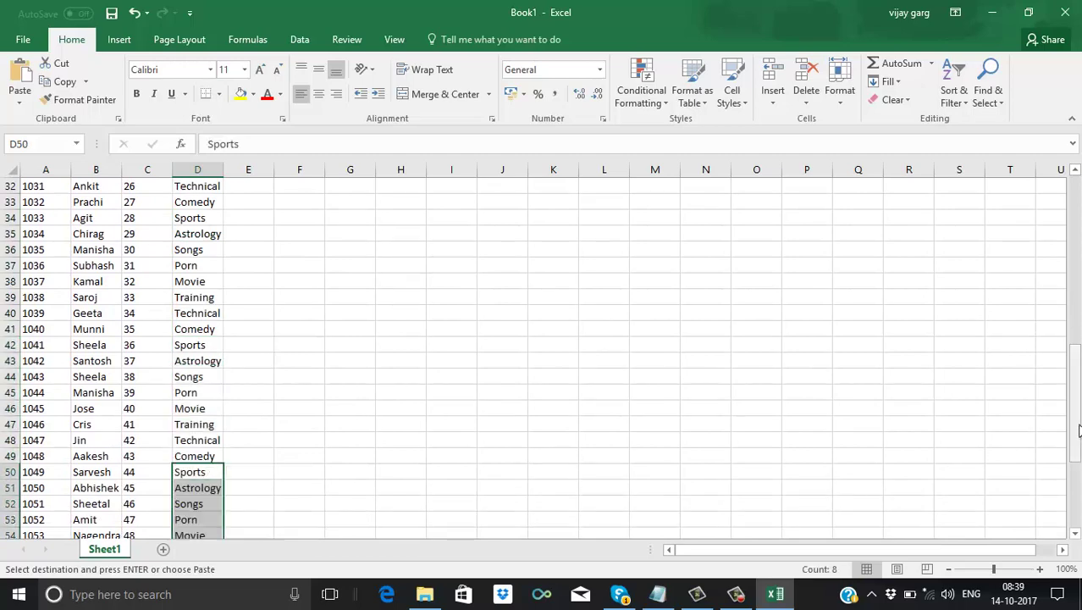
{"action": "left_click_drag", "start_coordinate": [1074, 447], "coordinate": [1071, 489]}
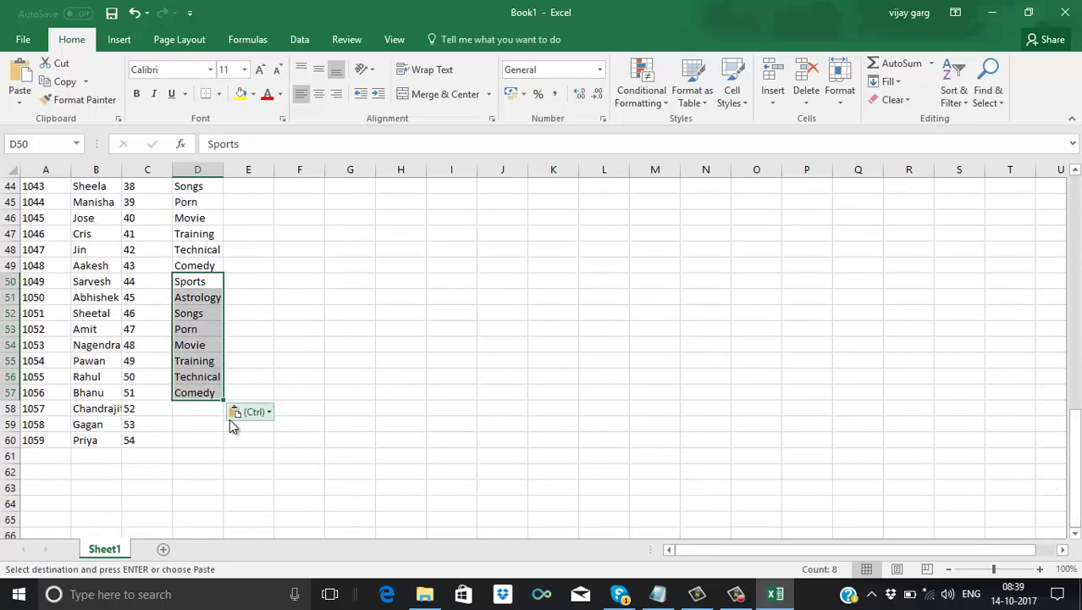
{"action": "left_click", "coordinate": [204, 410]}
{"action": "key", "text": "Return"}
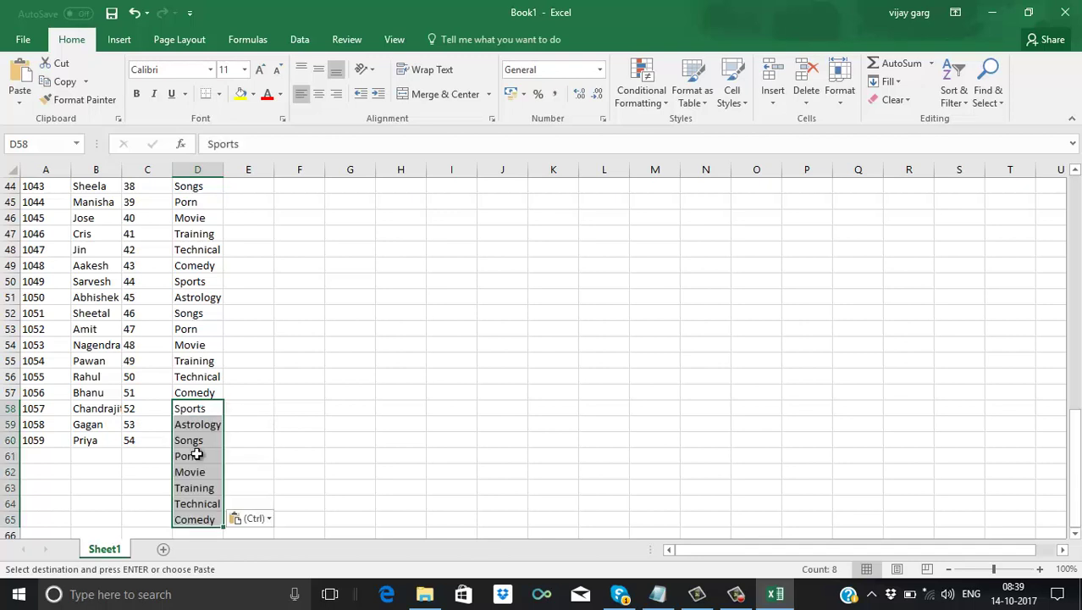
- Clear the surplus categories in D61:D65 beyond the last ID, 1059
{"action": "left_click", "coordinate": [197, 456]}
{"action": "left_click_drag", "start_coordinate": [197, 463], "coordinate": [195, 512]}
{"action": "key", "text": "Delete"}
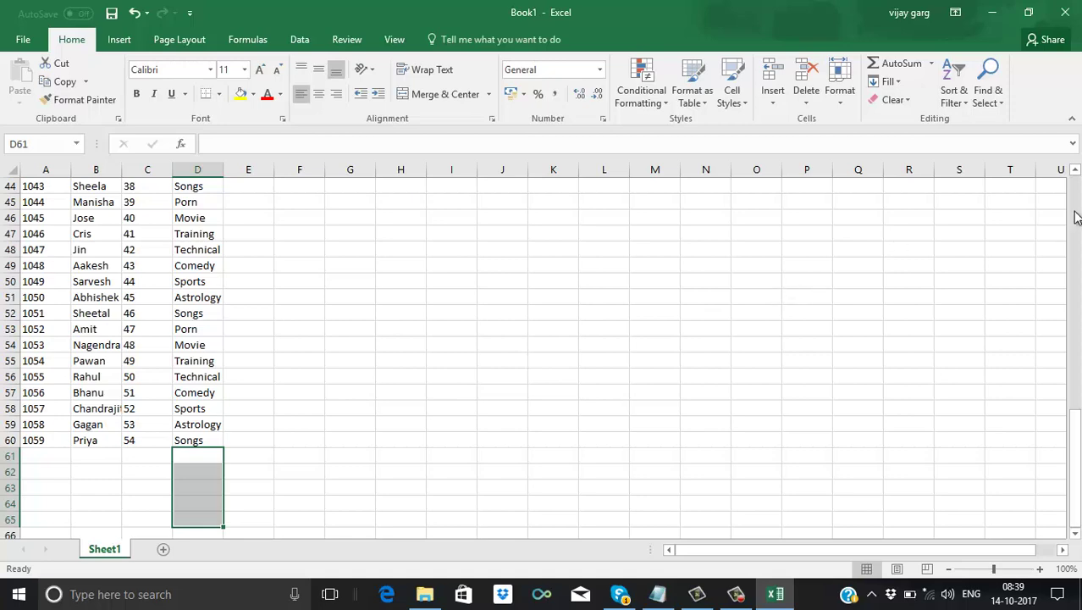
- Return to Rating cell E2, then bring the YouTube_Analysis Notepad notes forward
{"action": "left_click_drag", "start_coordinate": [1077, 221], "coordinate": [1076, 180]}
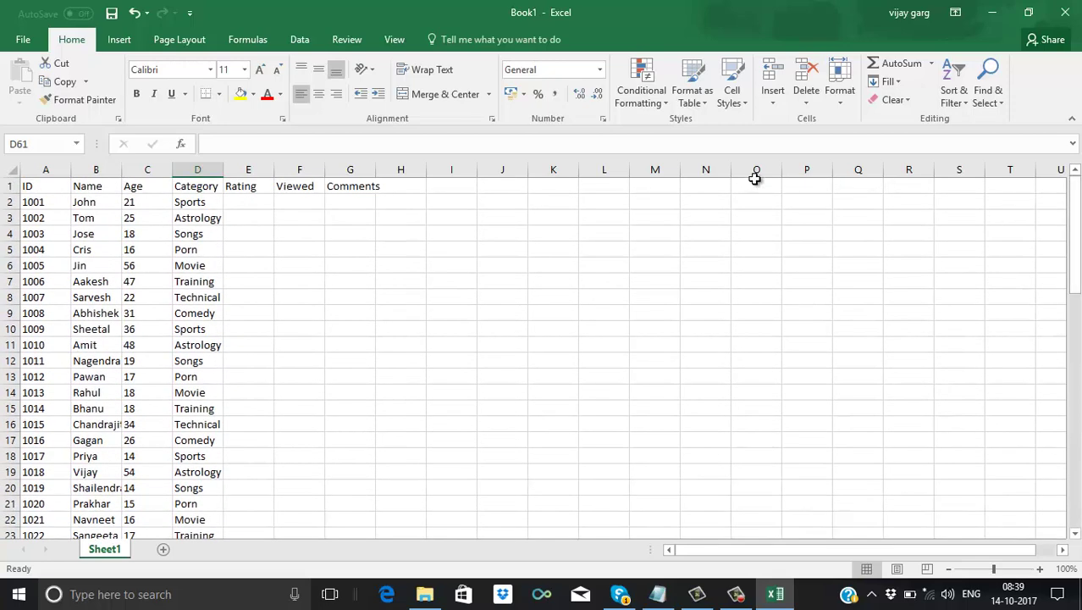
{"action": "left_click", "coordinate": [247, 202]}
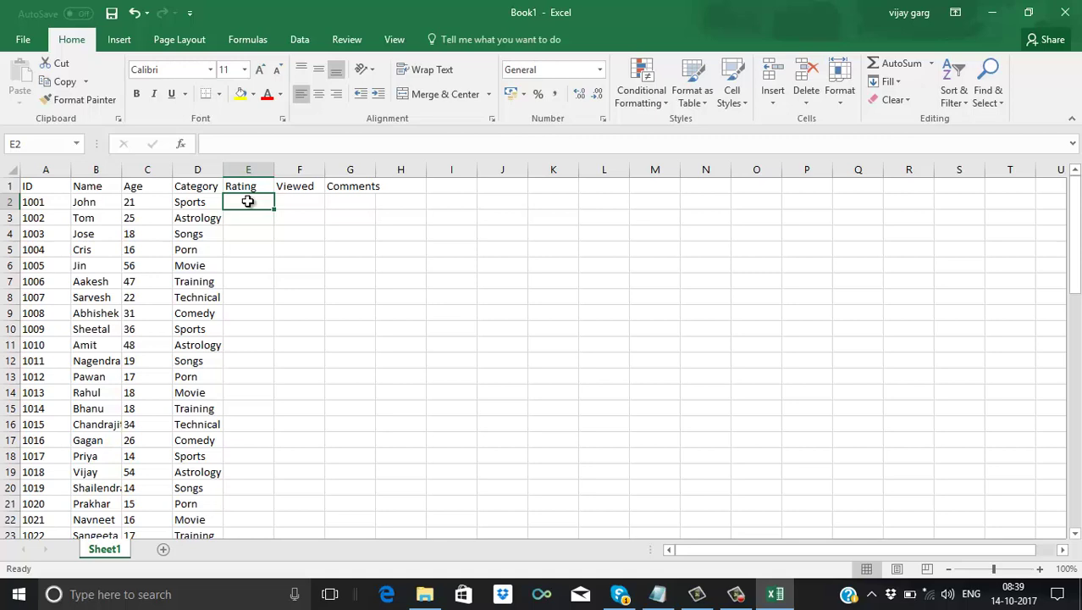
{"action": "left_click", "coordinate": [736, 594]}
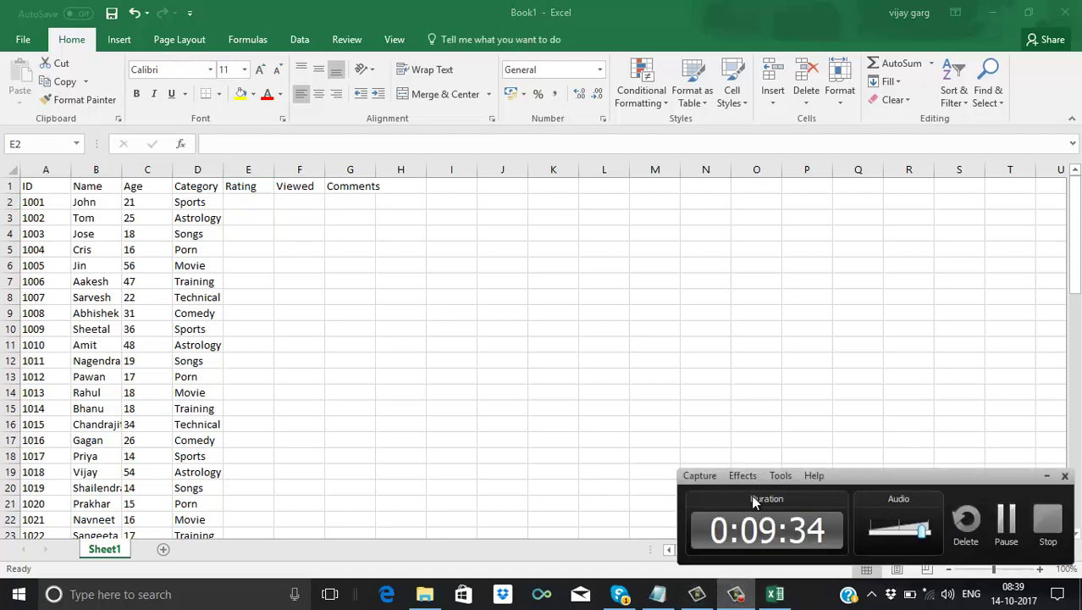
{"action": "left_click", "coordinate": [735, 594]}
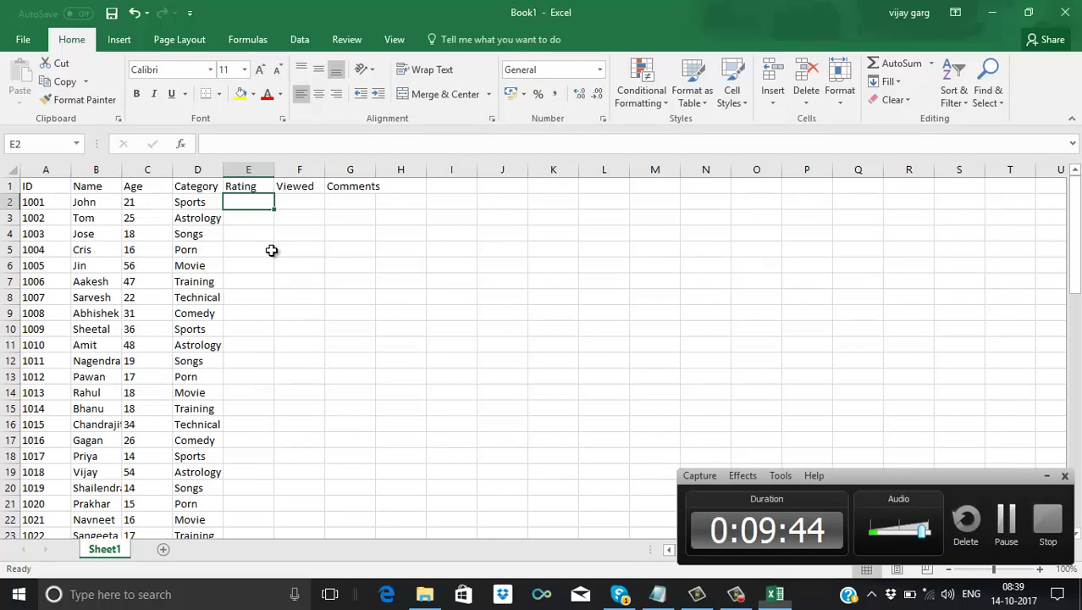
{"action": "key", "text": "alt"}
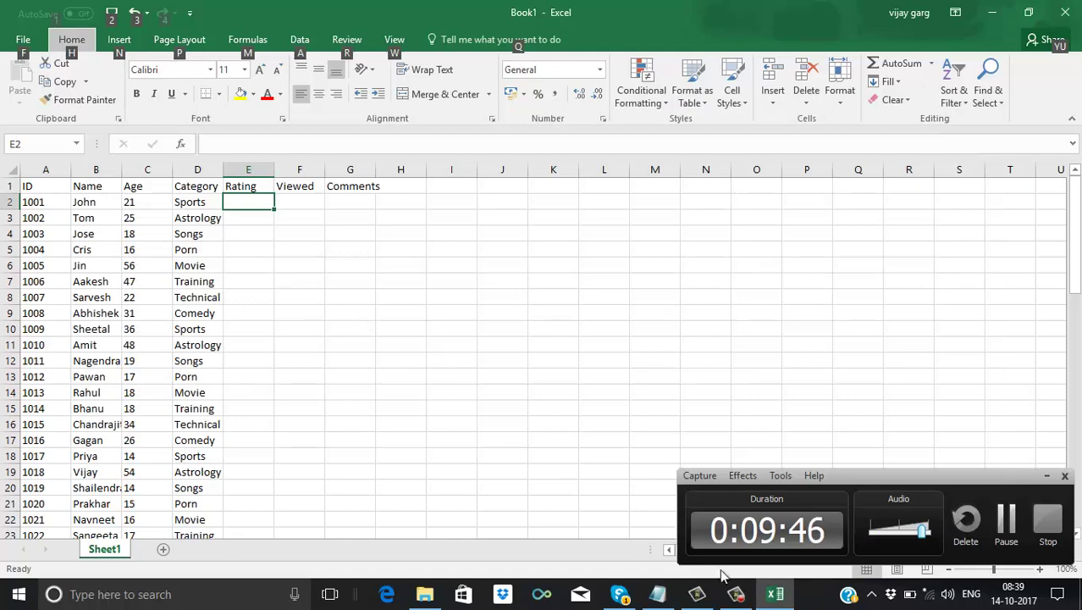
{"action": "left_click", "coordinate": [735, 593]}
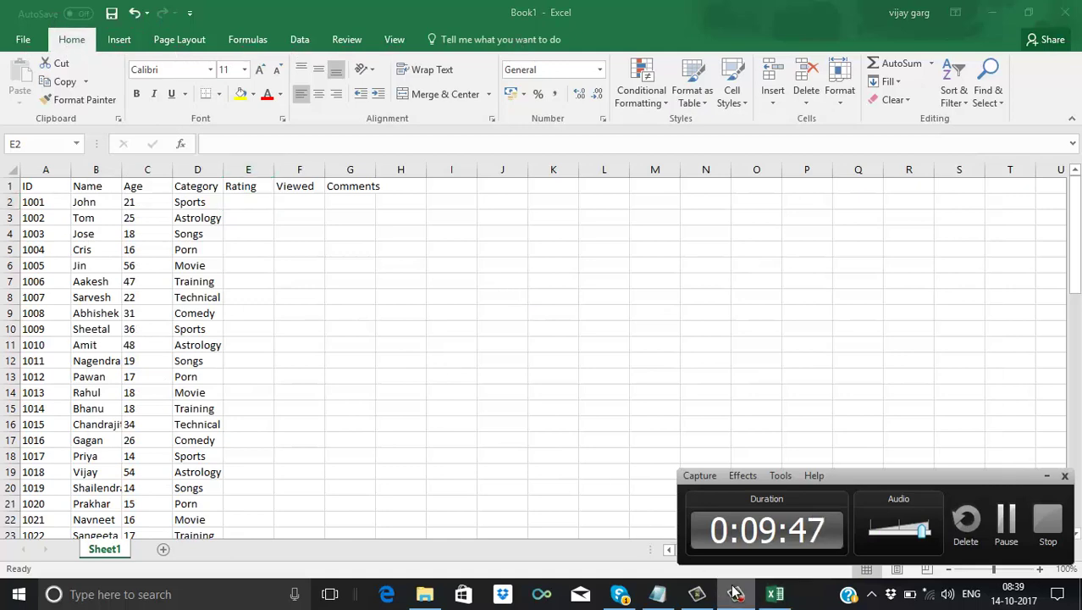
{"action": "left_click", "coordinate": [657, 593]}
- Check the 5-Very Good to 1-Poor rating scale in Notepad, then return to Excel
{"action": "left_click", "coordinate": [1050, 477]}
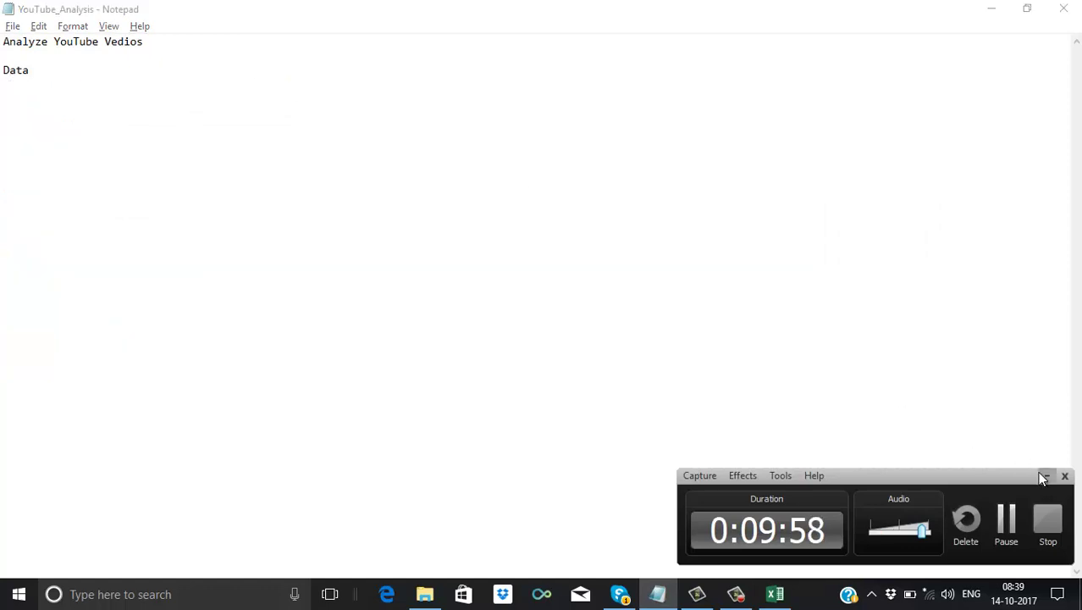
{"action": "left_click", "coordinate": [1043, 477]}
{"action": "key", "text": "alt+Tab"}
{"action": "key", "text": "alt+Tab"}
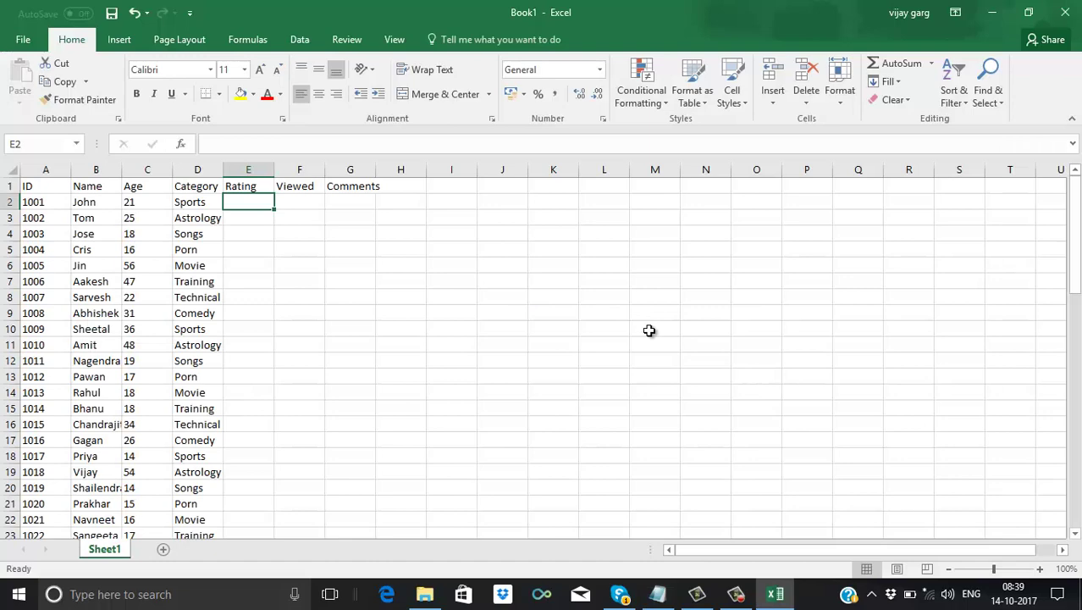
- Enter ratings for IDs 1001–1011: 4, 2, 3, 4, 1, 5, 3, 3, 3, 2, 1
{"action": "type", "text": "4"}
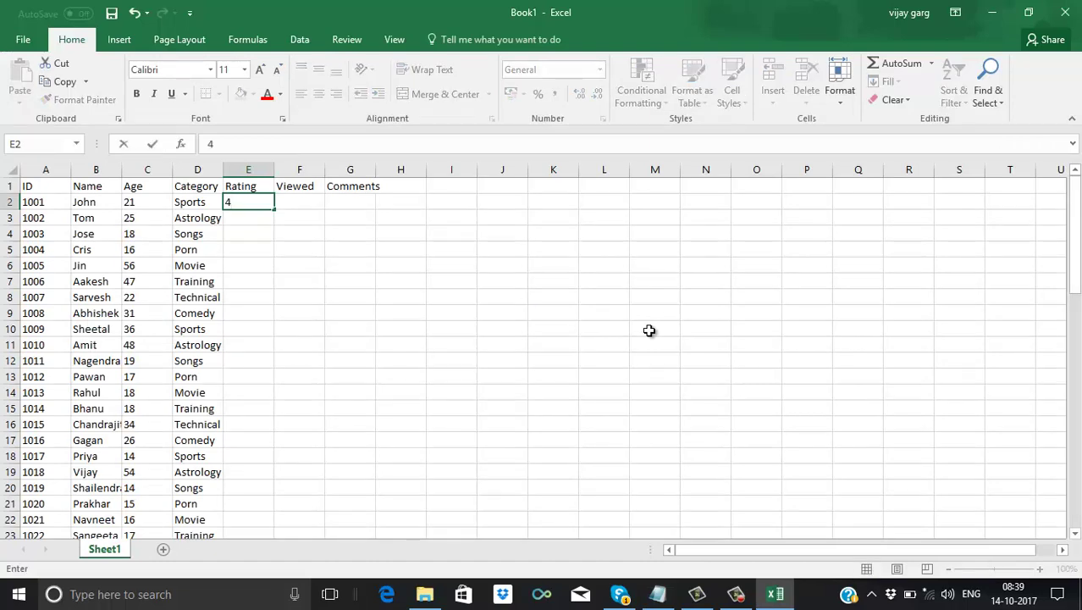
{"action": "key", "text": "Return"}
{"action": "type", "text": "2"}
{"action": "key", "text": "Return"}
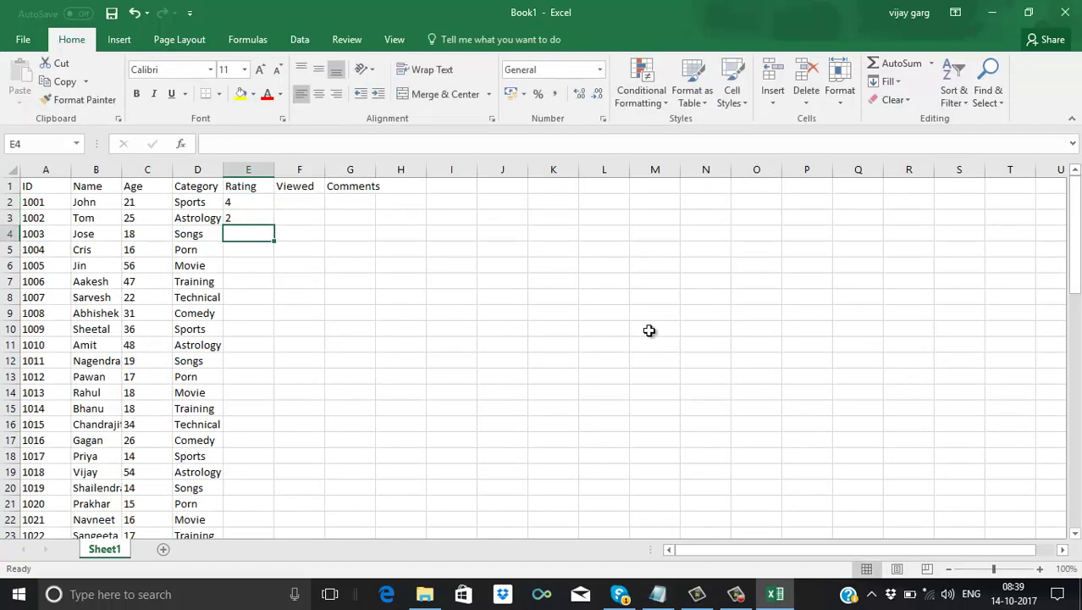
{"action": "type", "text": "3"}
{"action": "key", "text": "Return"}
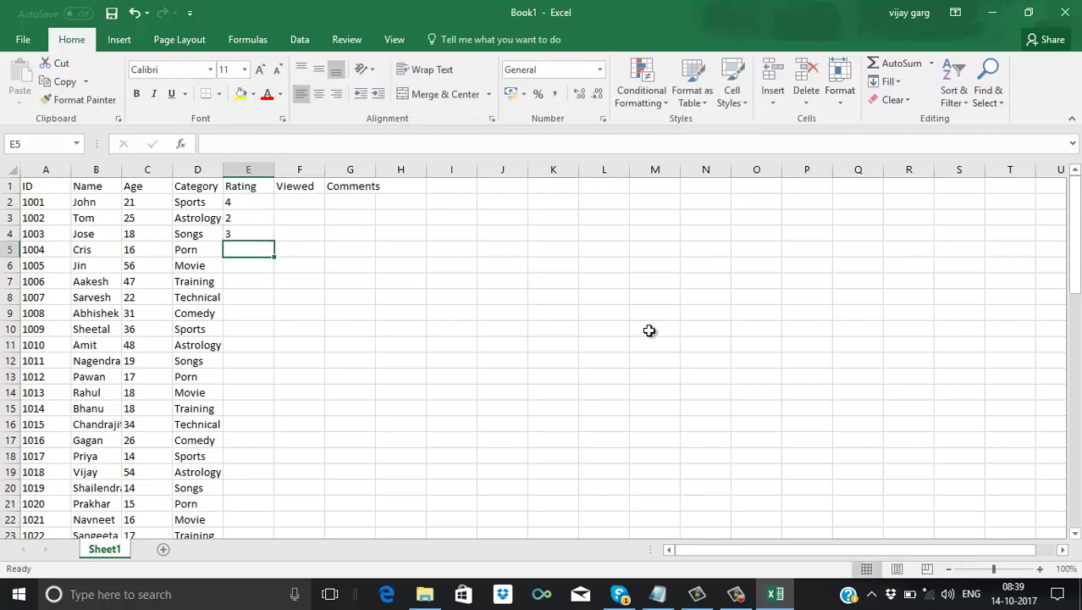
{"action": "type", "text": "4"}
{"action": "type", "text": "1"}
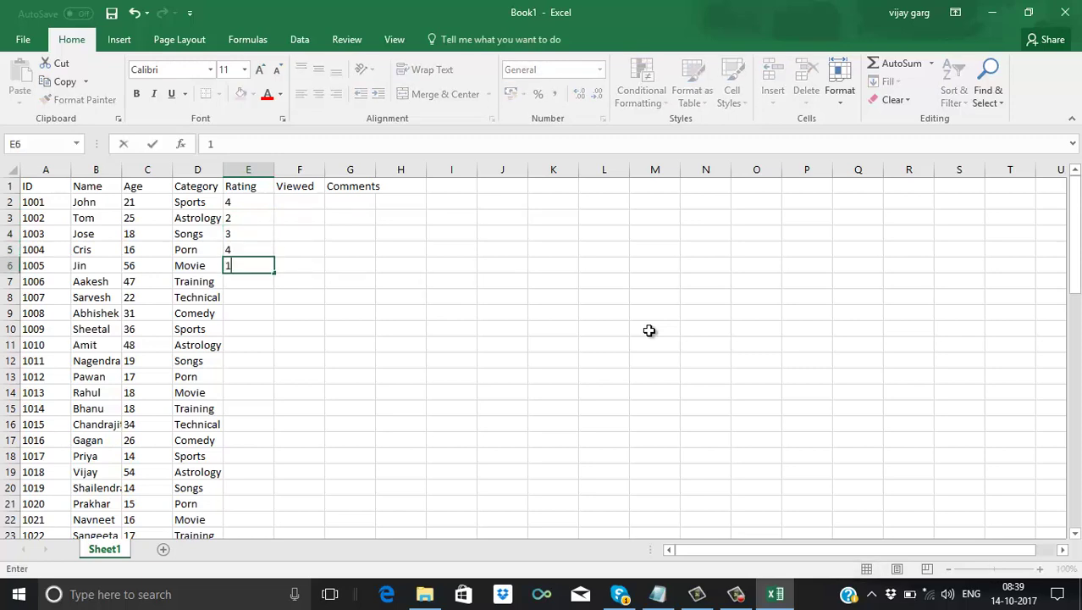
{"action": "key", "text": "Return"}
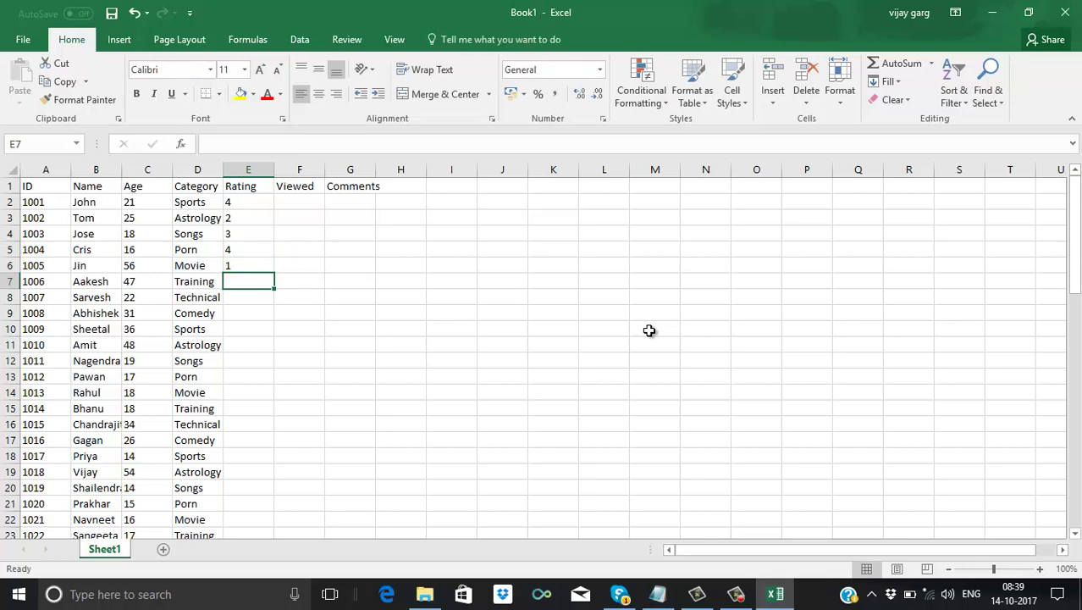
{"action": "type", "text": "5"}
{"action": "key", "text": "Return"}
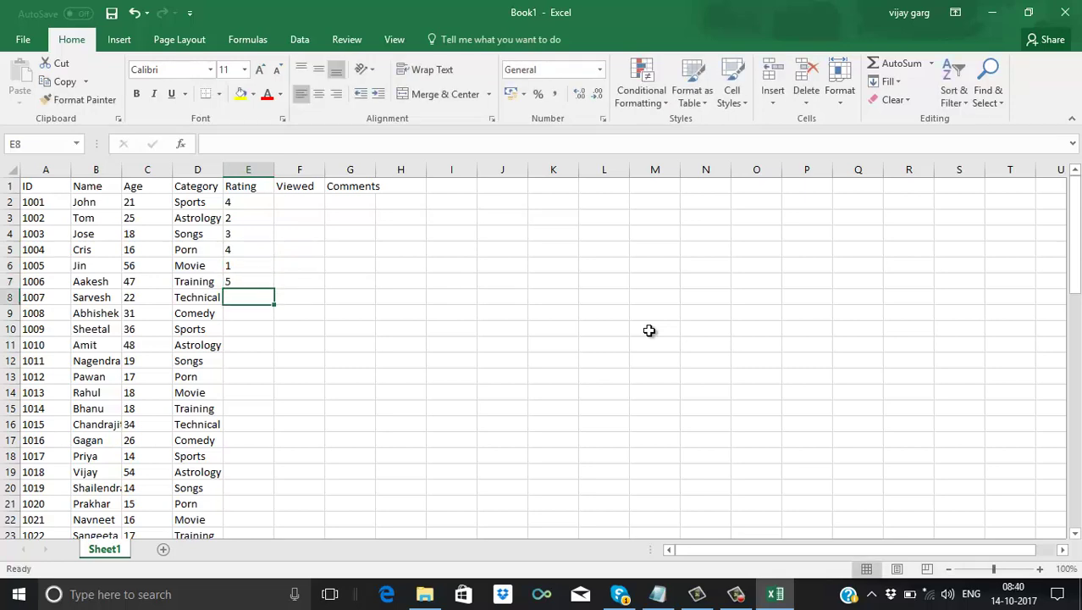
{"action": "type", "text": "3"}
{"action": "key", "text": "Return"}
{"action": "type", "text": "3"}
{"action": "key", "text": "Return"}
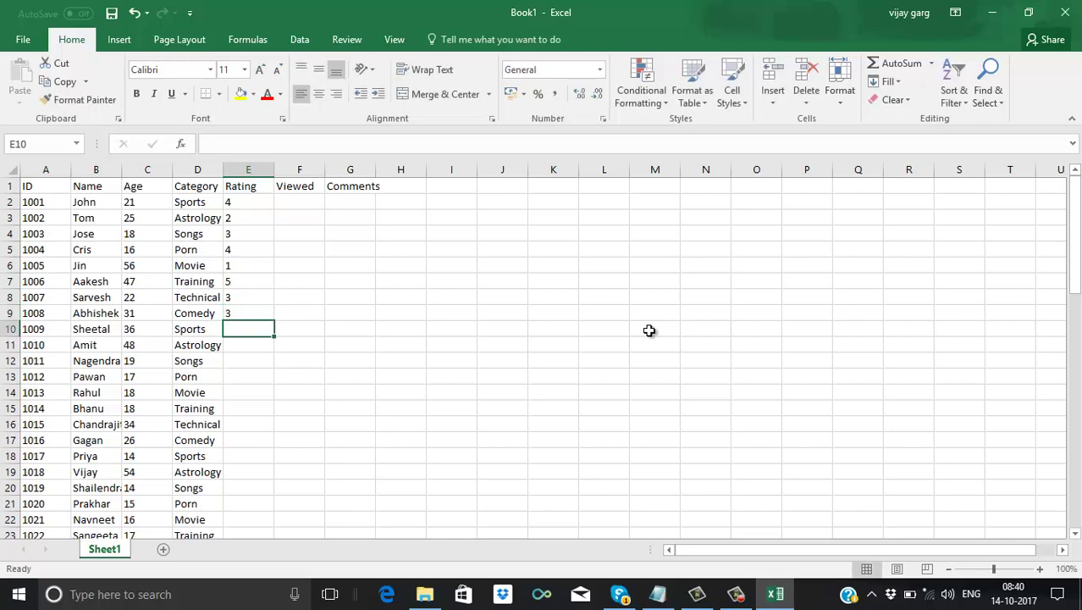
{"action": "type", "text": "3"}
{"action": "key", "text": "Return"}
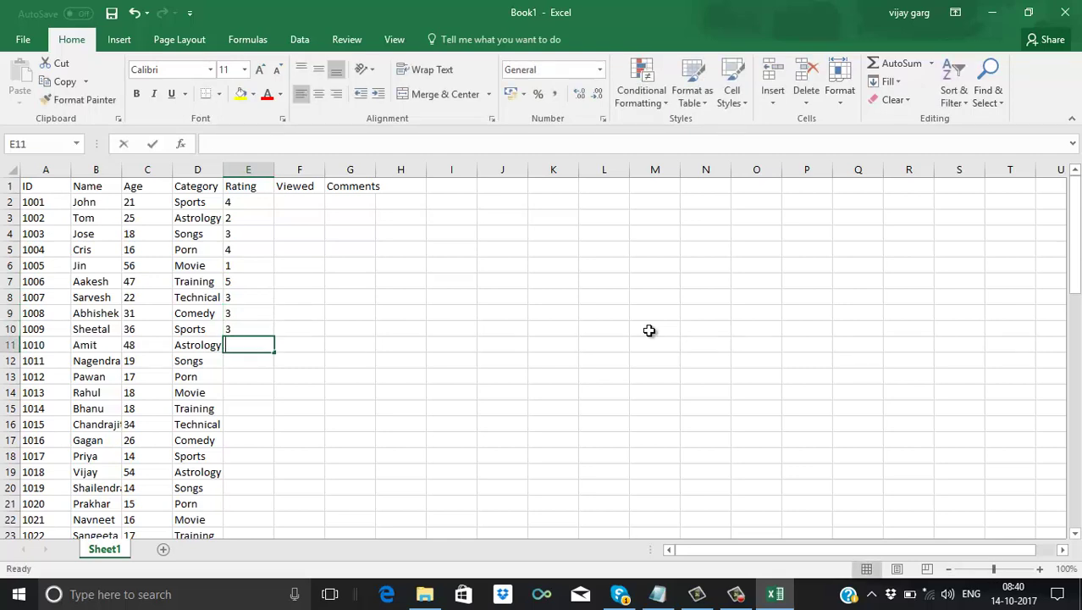
{"action": "type", "text": "2"}
{"action": "key", "text": "Return"}
{"action": "type", "text": "1"}
{"action": "key", "text": "Return"}
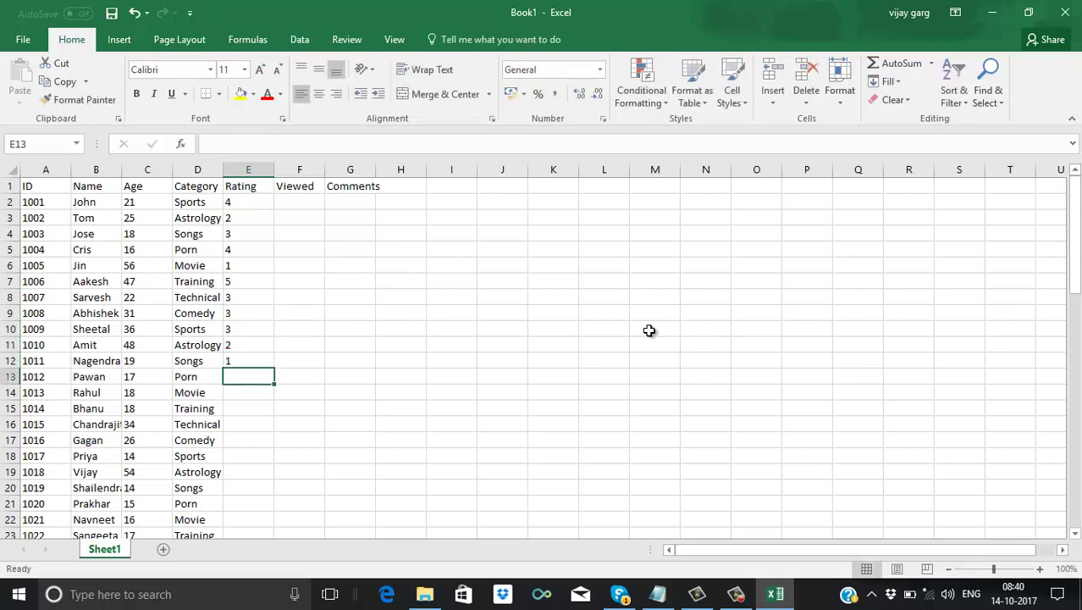
- Enter ratings for IDs 1012–1020: 4, 5, 5, 4, 4, 4, 4, 3, 1
{"action": "type", "text": "4"}
{"action": "key", "text": "Return"}
{"action": "type", "text": "5"}
{"action": "key", "text": "Return"}
{"action": "type", "text": "5"}
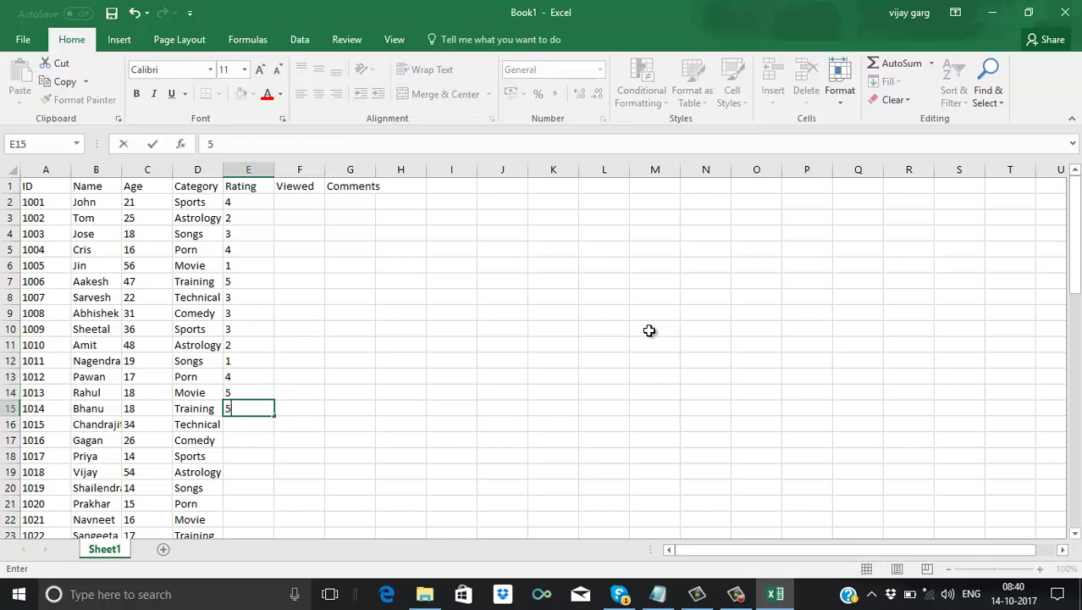
{"action": "key", "text": "Return"}
{"action": "type", "text": "4"}
{"action": "key", "text": "Return"}
{"action": "type", "text": "4"}
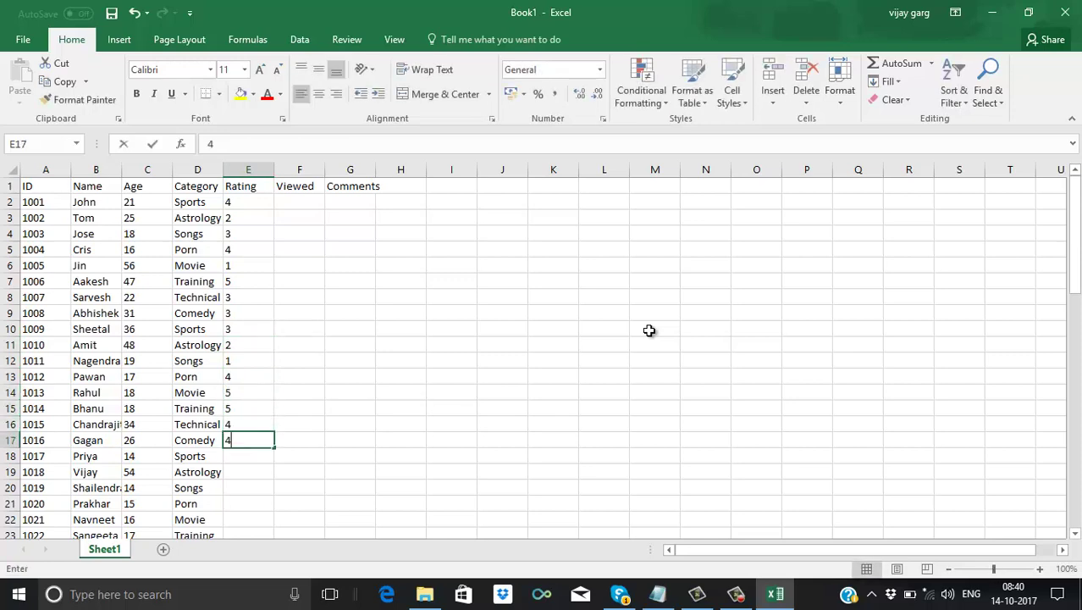
{"action": "key", "text": "Return"}
{"action": "type", "text": "4"}
{"action": "key", "text": "Return"}
{"action": "type", "text": "4"}
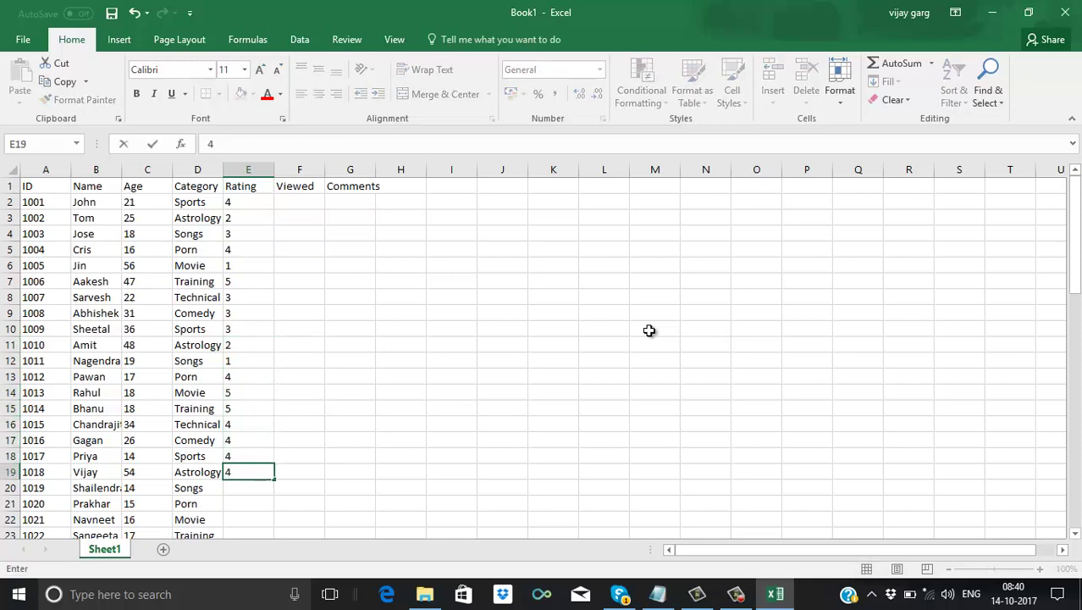
{"action": "key", "text": "Return"}
{"action": "type", "text": "3"}
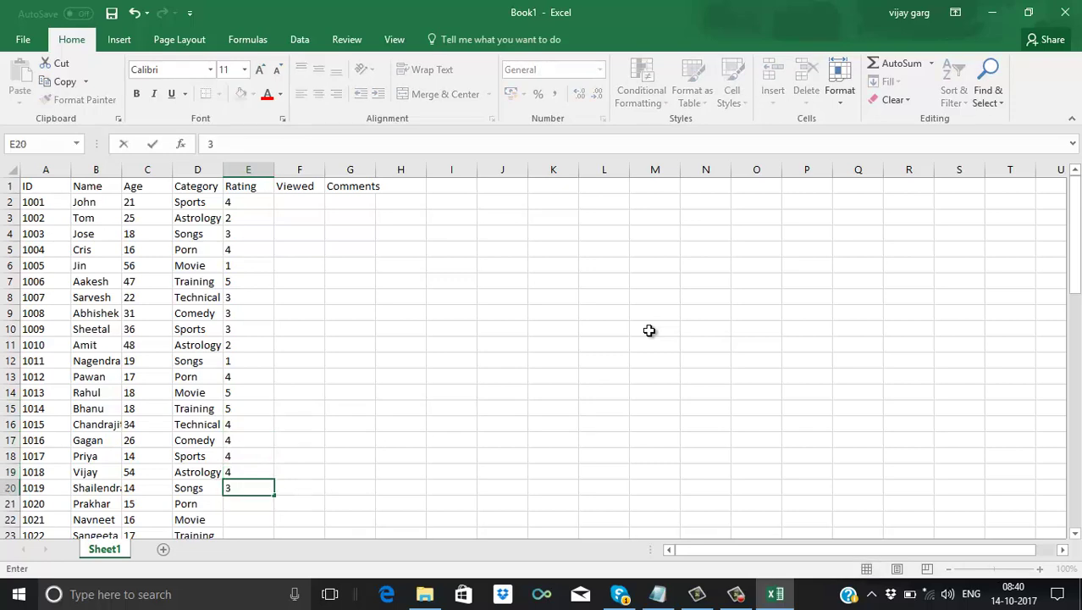
{"action": "key", "text": "Return"}
{"action": "type", "text": "1"}
{"action": "key", "text": "Return"}
- Finish rating 2 for ID 1021, then copy E2:E22 and paste it repeatedly from E23 downward
{"action": "type", "text": "2"}
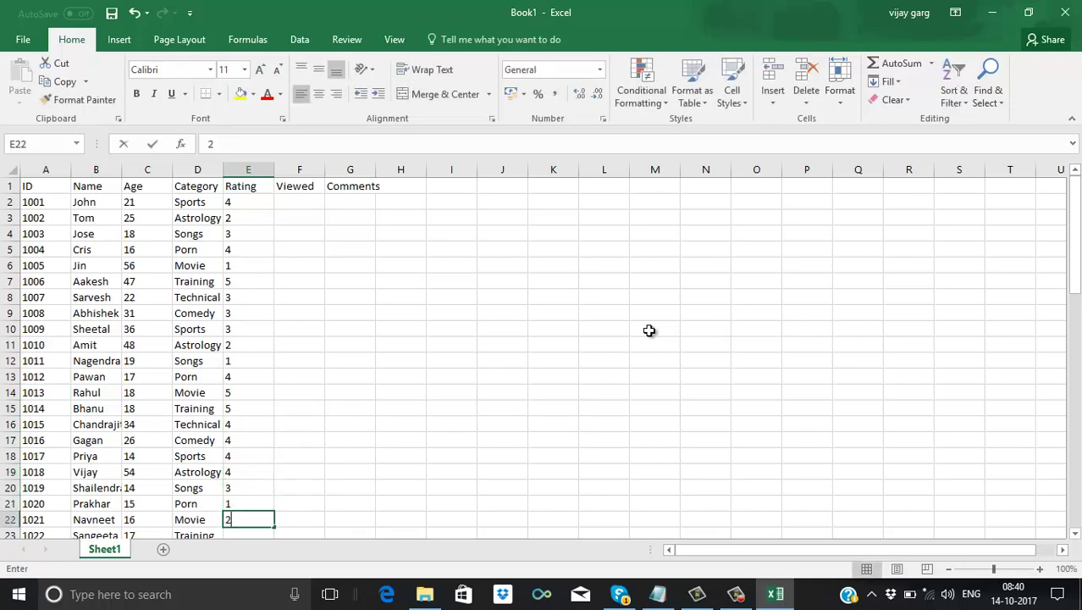
{"action": "left_click", "coordinate": [244, 200]}
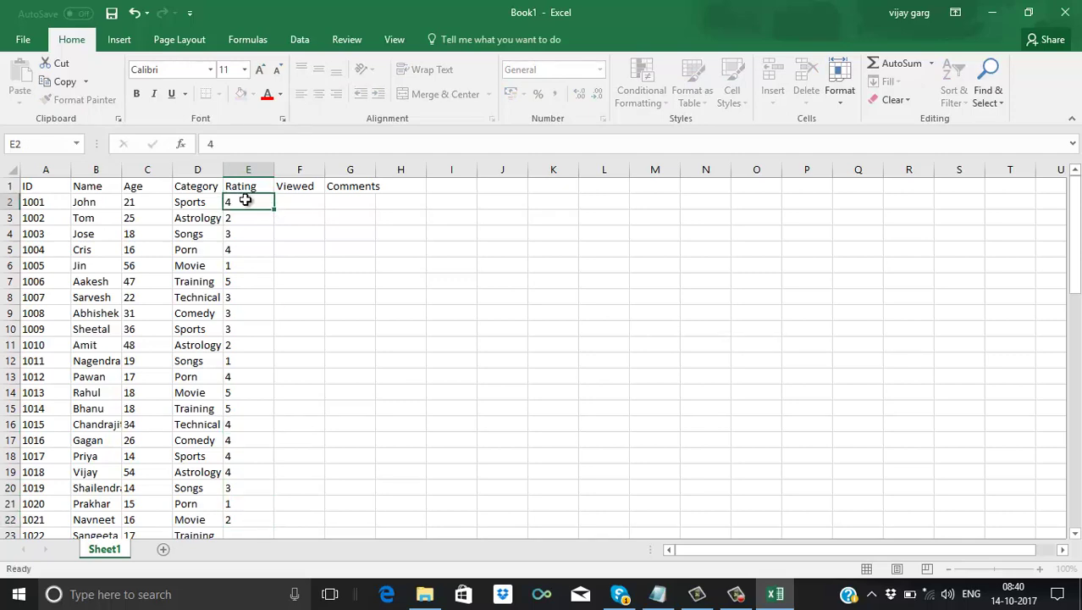
{"action": "left_click_drag", "start_coordinate": [245, 199], "coordinate": [241, 514]}
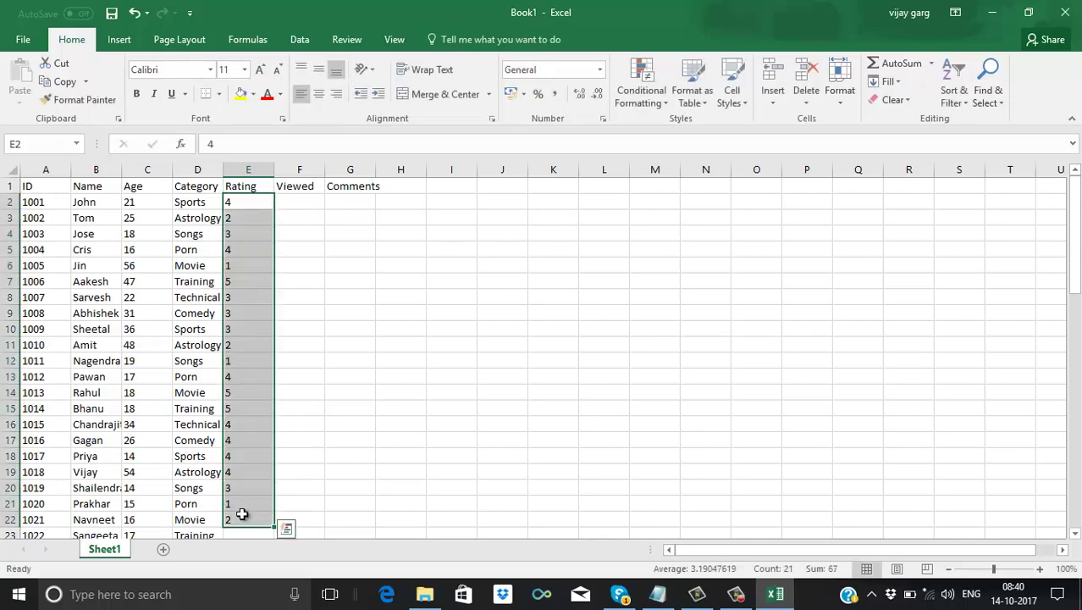
{"action": "key", "text": "ctrl+c"}
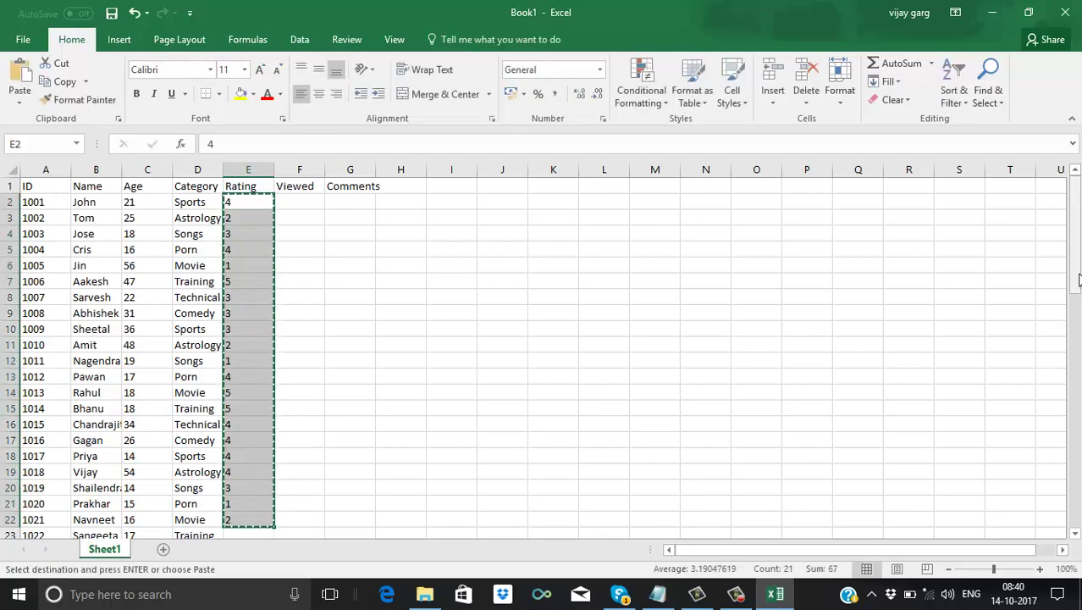
{"action": "left_click_drag", "start_coordinate": [1079, 279], "coordinate": [1062, 363]}
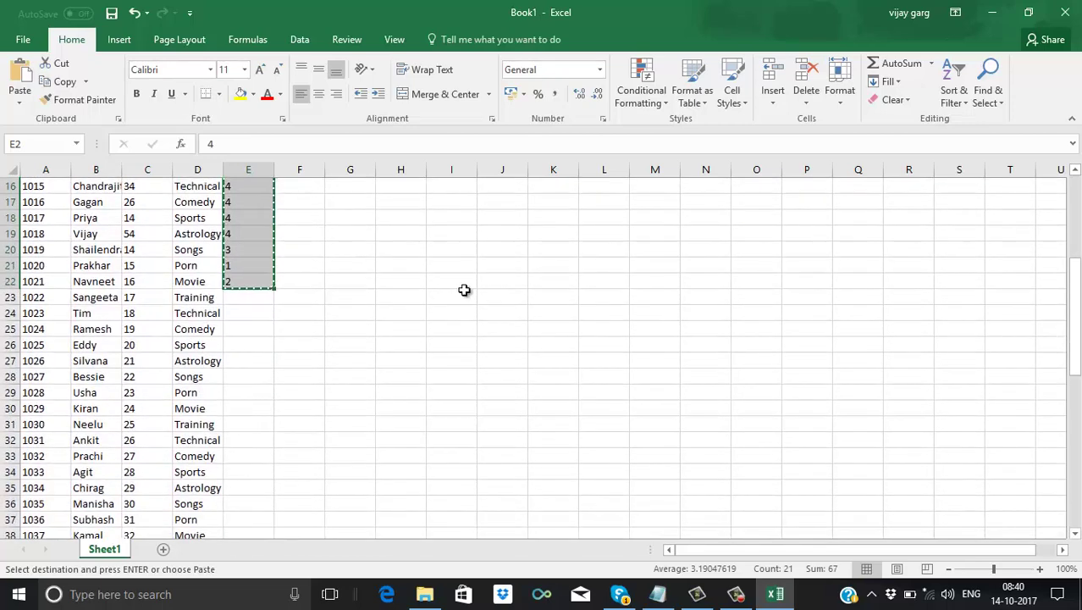
{"action": "left_click", "coordinate": [247, 302]}
{"action": "key", "text": "ctrl+v"}
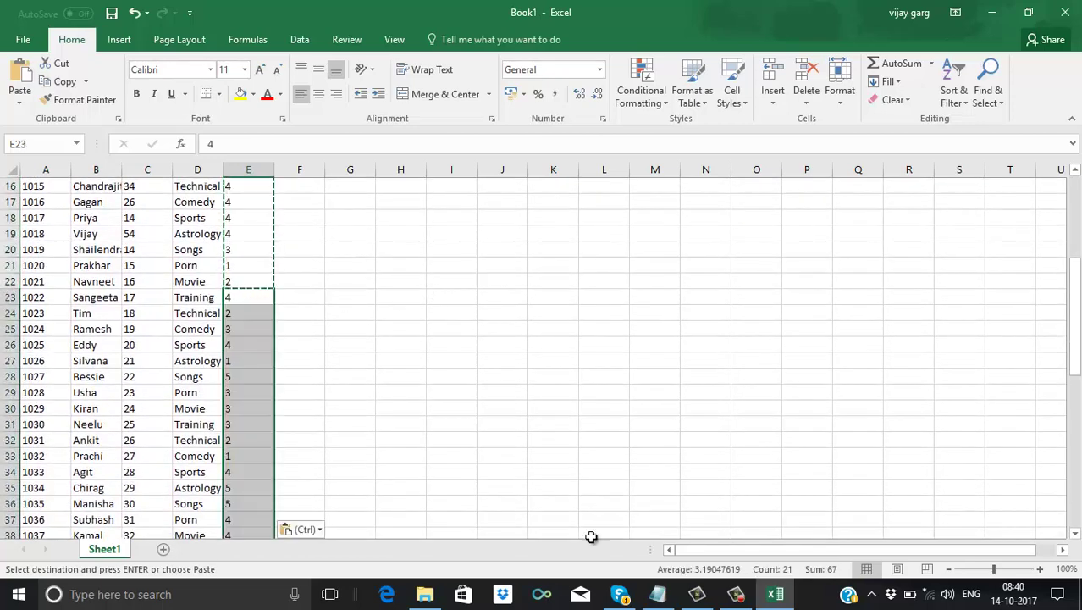
{"action": "key", "text": "Down"}
{"action": "key", "text": "Down"}
{"action": "key", "text": "Down"}
{"action": "key", "text": "Down"}
{"action": "key", "text": "Down"}
{"action": "key", "text": "Down"}
{"action": "key", "text": "Down"}
{"action": "key", "text": "Down"}
{"action": "key", "text": "Down"}
{"action": "key", "text": "Down"}
{"action": "key", "text": "Down"}
{"action": "key", "text": "Down"}
{"action": "key", "text": "Down"}
{"action": "key", "text": "Down"}
{"action": "key", "text": "Down"}
{"action": "key", "text": "Down"}
{"action": "key", "text": "Down"}
{"action": "key", "text": "Down"}
{"action": "key", "text": "Down"}
{"action": "key", "text": "Down"}
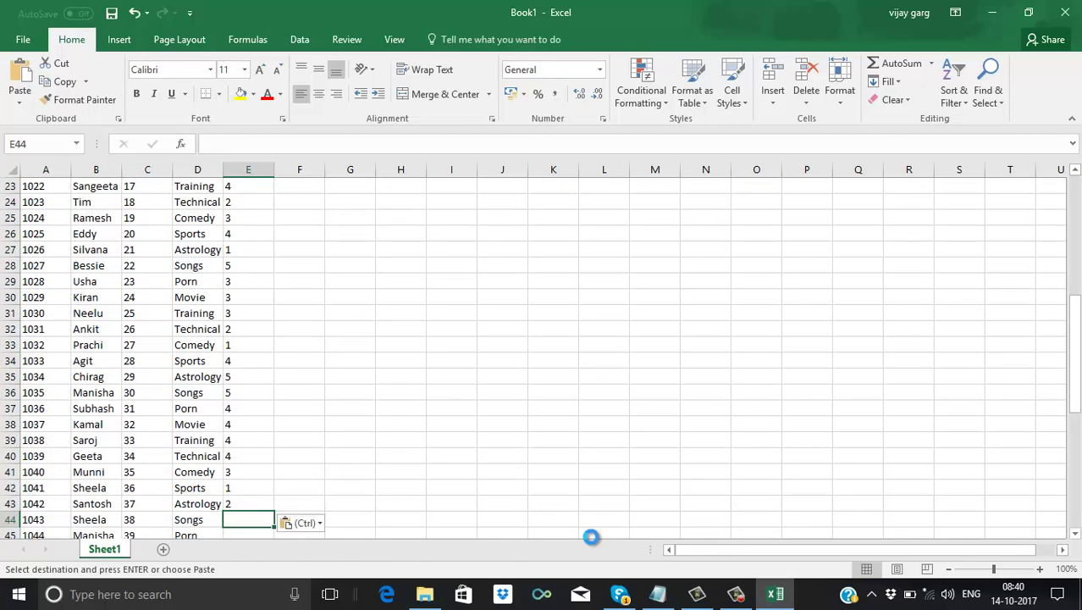
{"action": "key", "text": "ctrl+v"}
{"action": "key", "text": "Down"}
{"action": "key", "text": "ctrl+v"}
{"action": "key", "text": "Down"}
{"action": "key", "text": "ctrl+v"}
{"action": "key", "text": "Down"}
{"action": "key", "text": "ctrl+v"}
{"action": "key", "text": "Down"}
{"action": "key", "text": "ctrl+v"}
{"action": "key", "text": "Down"}
{"action": "key", "text": "ctrl+v"}
{"action": "key", "text": "Down"}
{"action": "key", "text": "ctrl+v"}
{"action": "key", "text": "Down"}
{"action": "key", "text": "ctrl+v"}
{"action": "key", "text": "Down"}
{"action": "key", "text": "ctrl+v"}
{"action": "key", "text": "Down"}
{"action": "key", "text": "ctrl+v"}
{"action": "key", "text": "Down"}
{"action": "key", "text": "ctrl+v"}
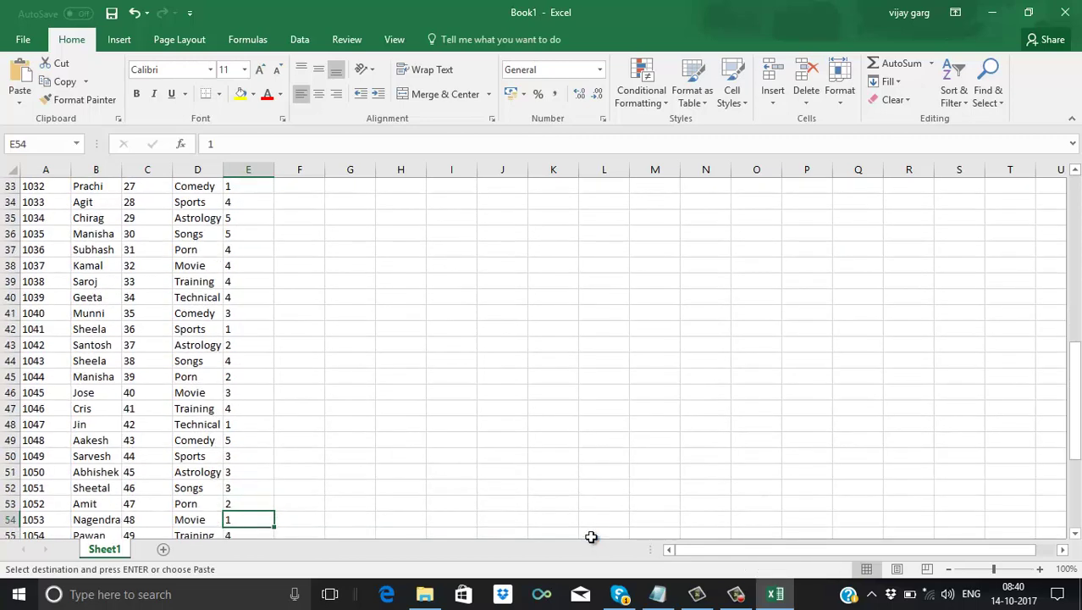
{"action": "key", "text": "Down"}
{"action": "key", "text": "ctrl+v"}
{"action": "key", "text": "Down"}
{"action": "key", "text": "ctrl+v"}
{"action": "key", "text": "Down"}
{"action": "key", "text": "ctrl+v"}
{"action": "key", "text": "Down"}
{"action": "key", "text": "ctrl+v"}
{"action": "key", "text": "Down"}
{"action": "key", "text": "ctrl+v"}
{"action": "key", "text": "Down"}
{"action": "key", "text": "ctrl+v"}
{"action": "key", "text": "Down"}
{"action": "key", "text": "ctrl+v"}
{"action": "key", "text": "Down"}
{"action": "key", "text": "ctrl+v"}
{"action": "key", "text": "ctrl+v"}
- Clear the stray ratings below the table, starting at E61
{"action": "key", "text": "Up"}
{"action": "key", "text": "Up"}
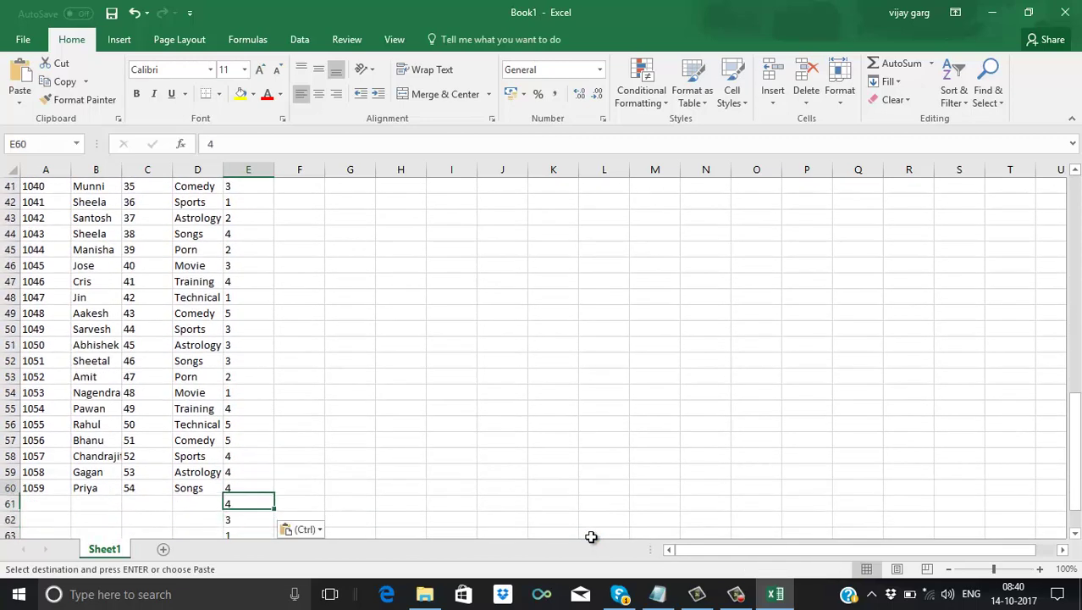
{"action": "key", "text": "Down"}
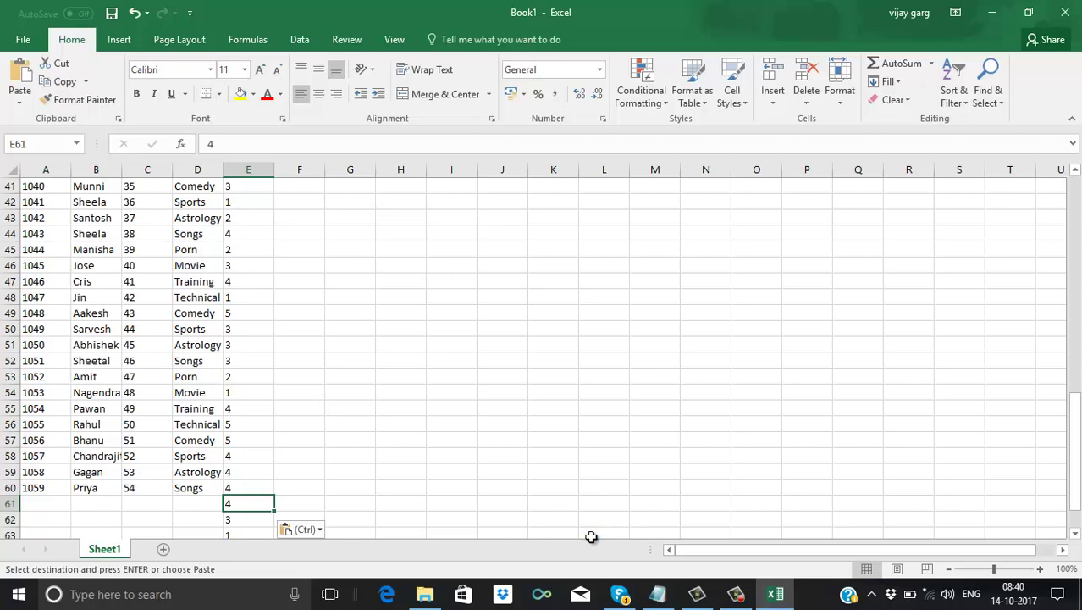
{"action": "key", "text": "Delete"}
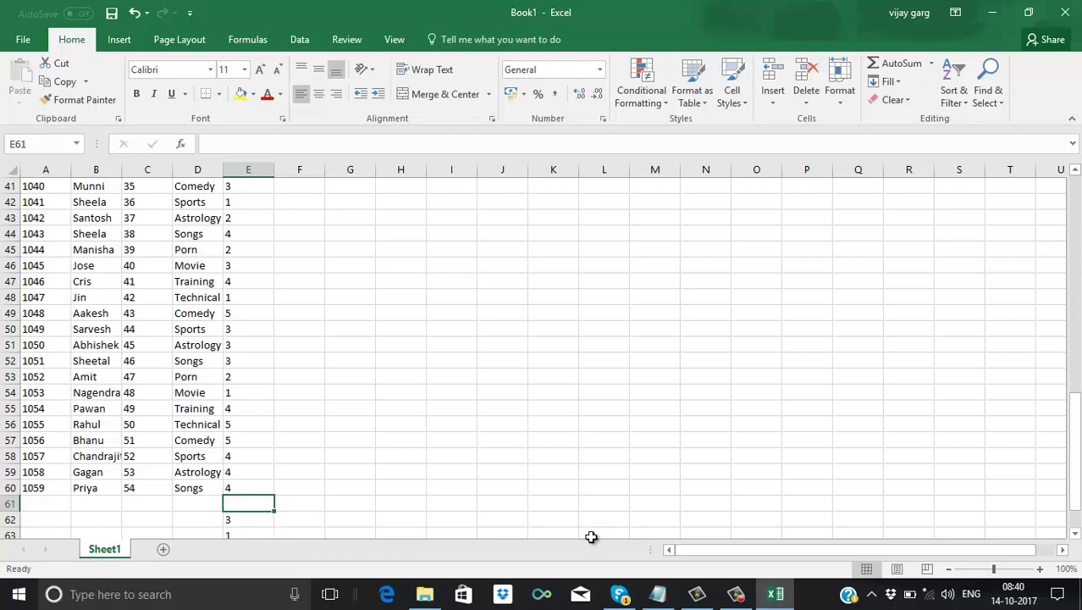
{"action": "key", "text": "shift+Down"}
{"action": "key", "text": "shift+Down"}
{"action": "key", "text": "shift+Down"}
{"action": "key", "text": "shift+Down"}
{"action": "key", "text": "shift+Down"}
{"action": "key", "text": "shift+Down"}
{"action": "key", "text": "shift+Down"}
{"action": "key", "text": "shift+Down"}
{"action": "key", "text": "shift+Down"}
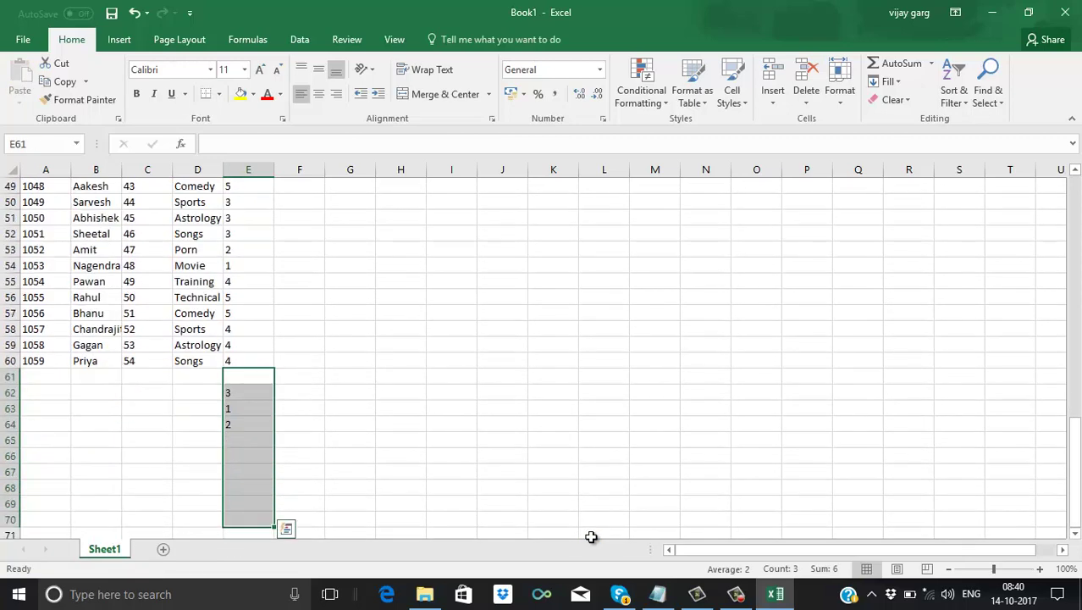
{"action": "key", "text": "Delete"}
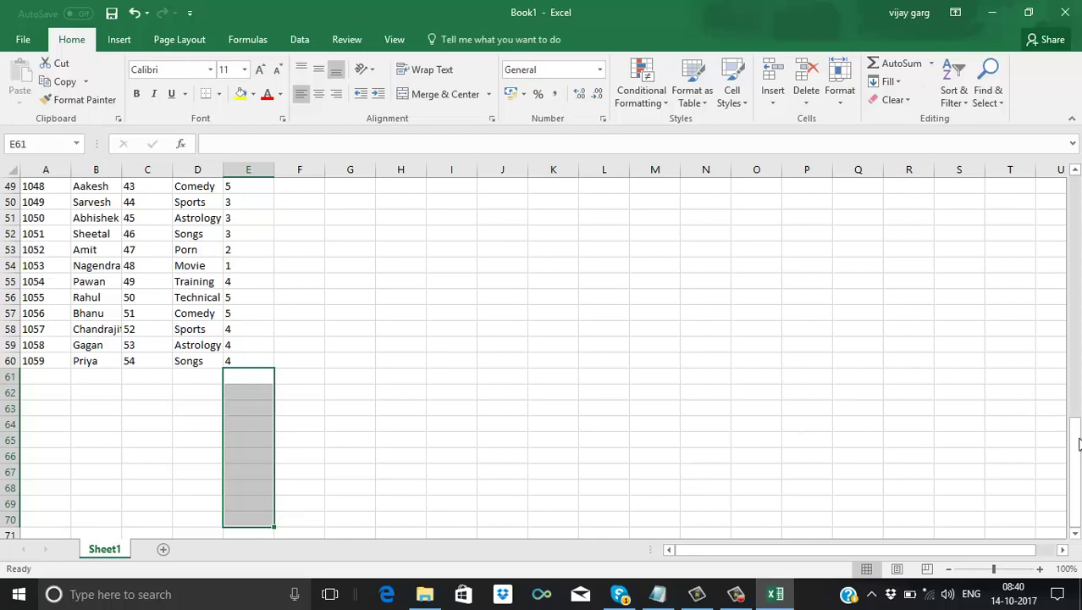
{"action": "left_click_drag", "start_coordinate": [1079, 444], "coordinate": [1079, 190]}
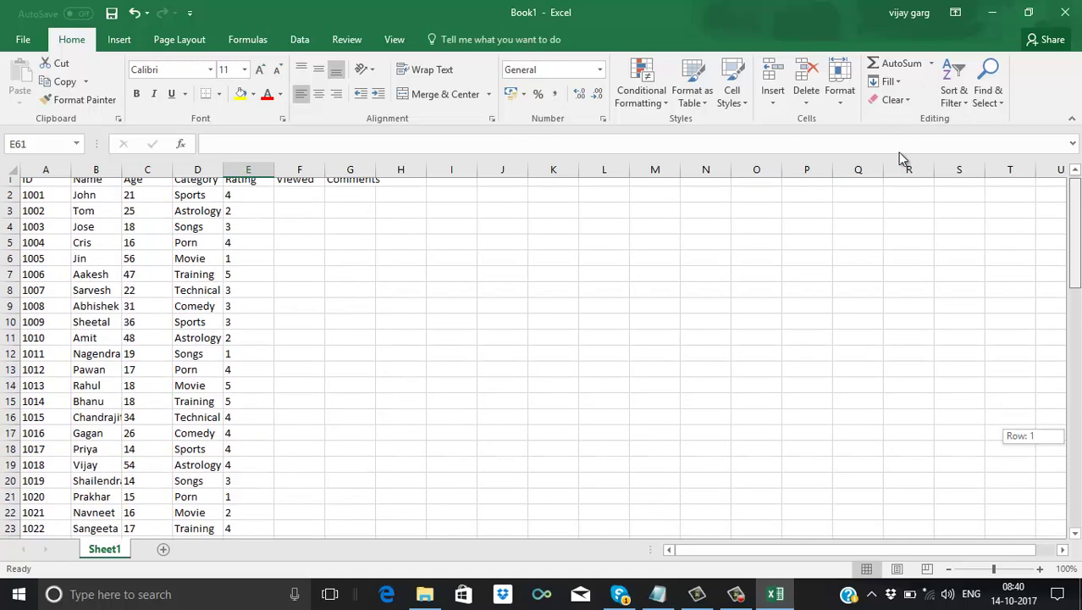
{"action": "left_click_drag", "start_coordinate": [902, 158], "coordinate": [758, 124]}
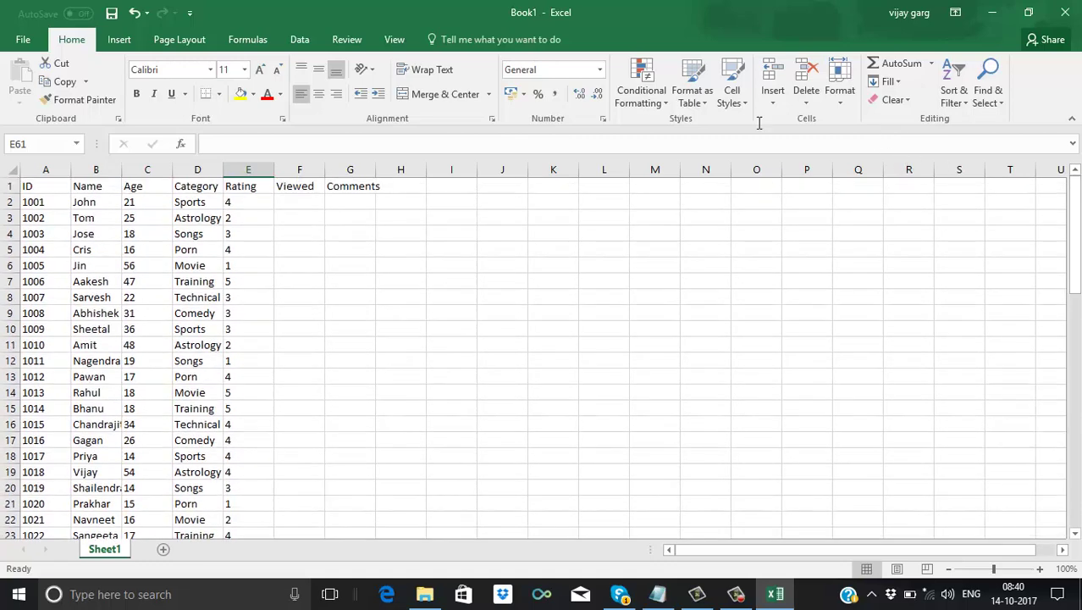
- Enter view counts for IDs 1001–1008: 1002, 4512, 5465, 7845, 89522, 1456, 12112, 5487
{"action": "left_click", "coordinate": [286, 203]}
{"action": "type", "text": "1"}
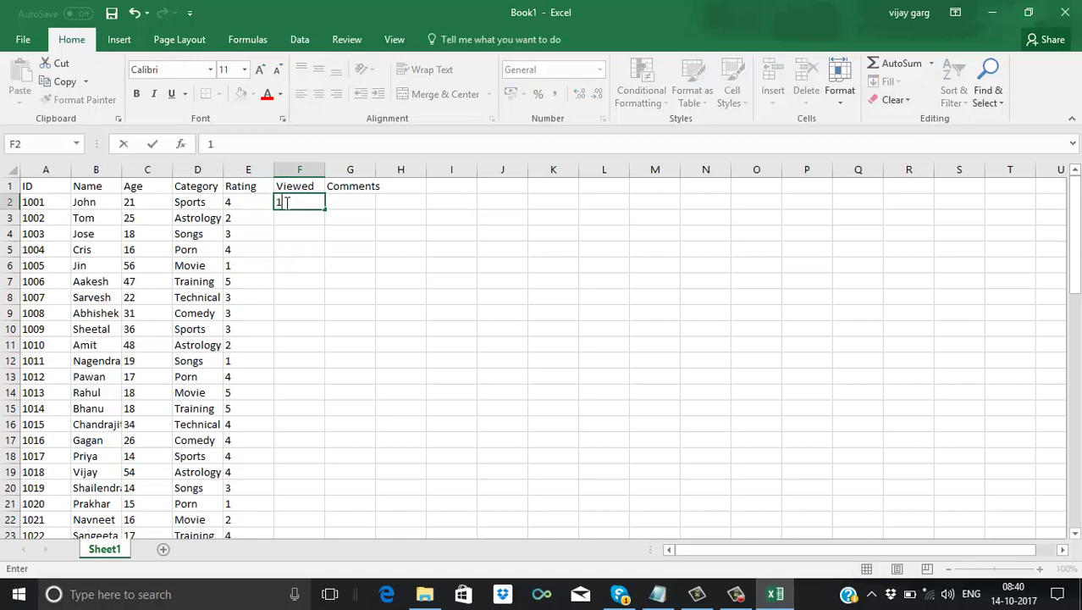
{"action": "type", "text": "002"}
{"action": "key", "text": "Return"}
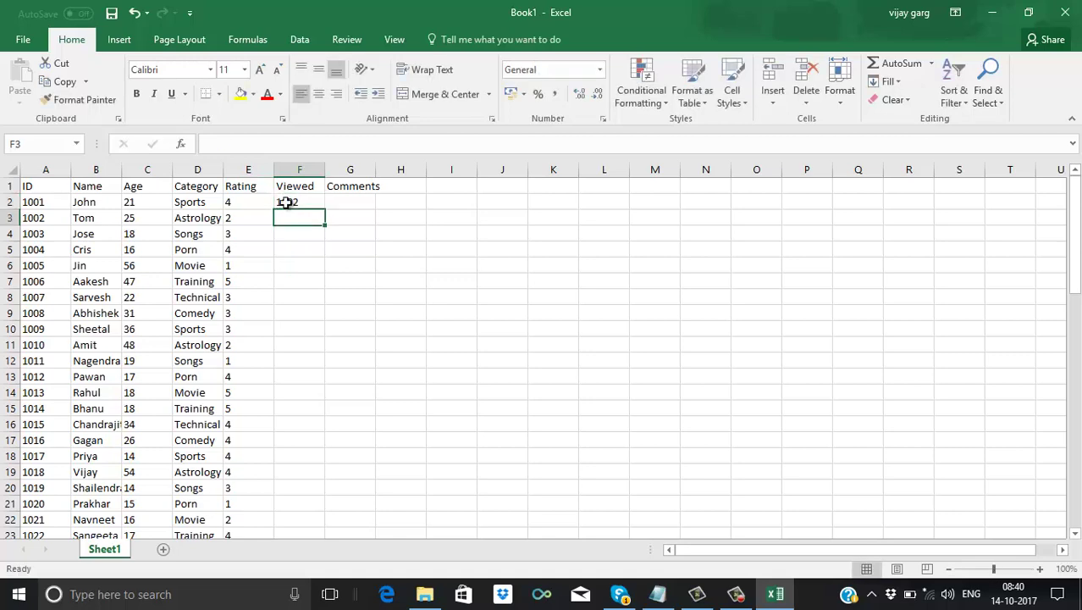
{"action": "type", "text": "4512"}
{"action": "key", "text": "Return"}
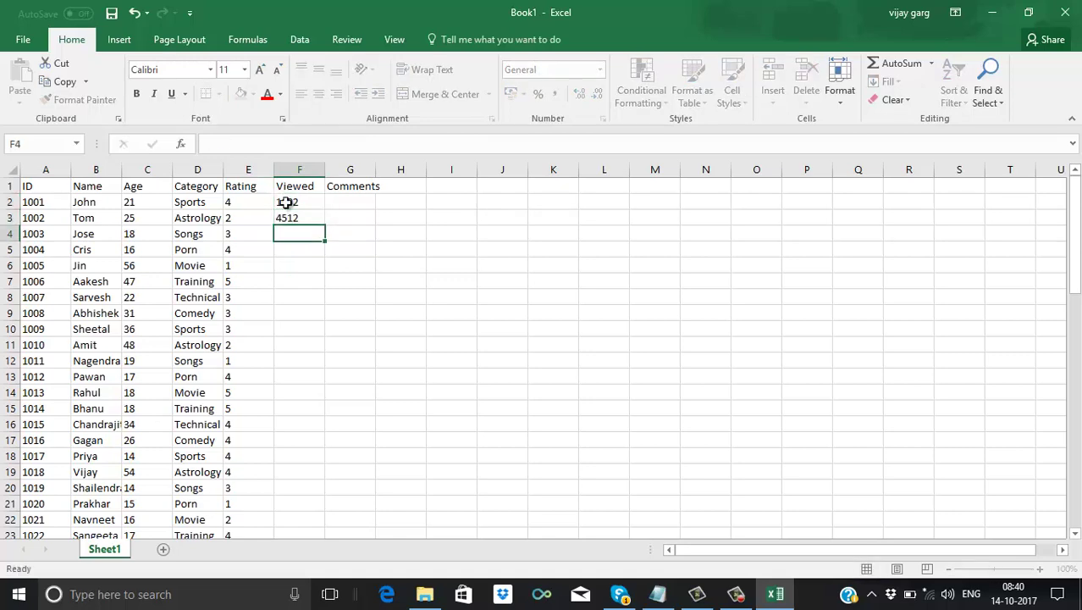
{"action": "type", "text": "5465"}
{"action": "key", "text": "Return"}
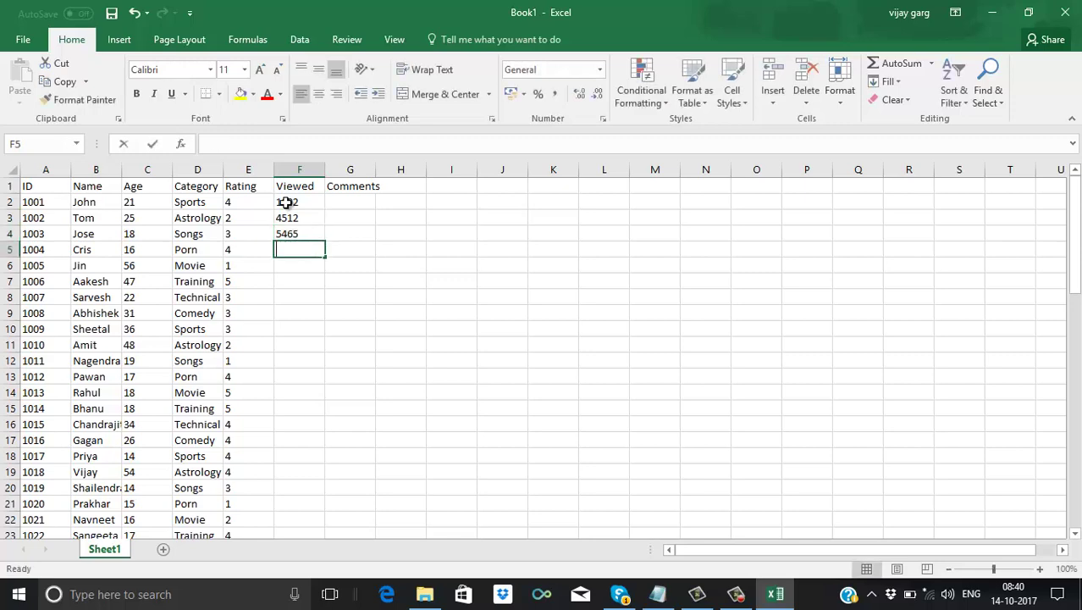
{"action": "type", "text": "7845"}
{"action": "key", "text": "Return"}
{"action": "type", "text": "8952"}
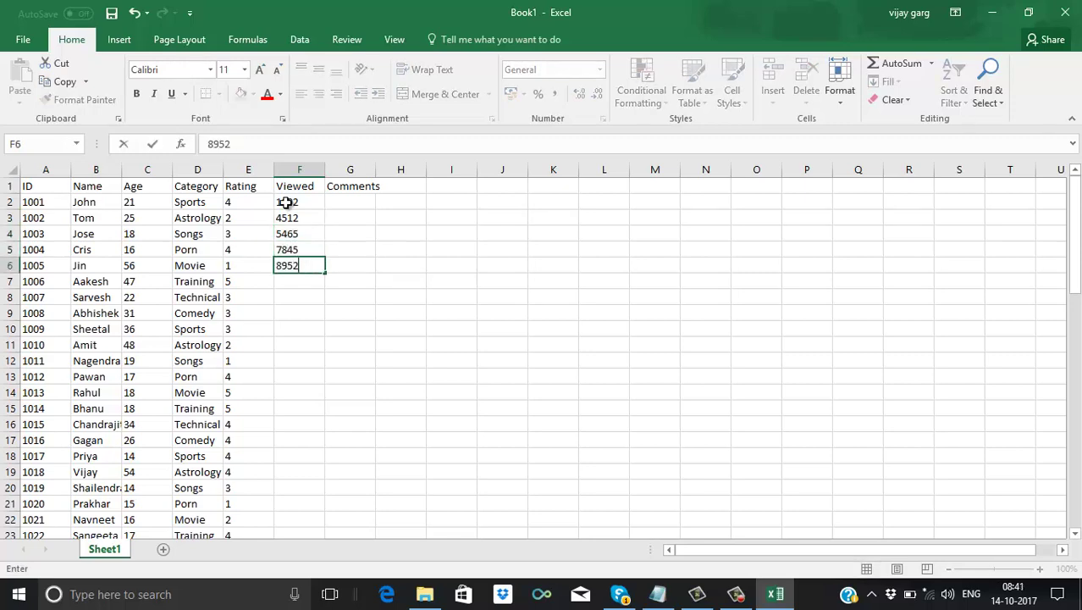
{"action": "type", "text": "2"}
{"action": "key", "text": "Return"}
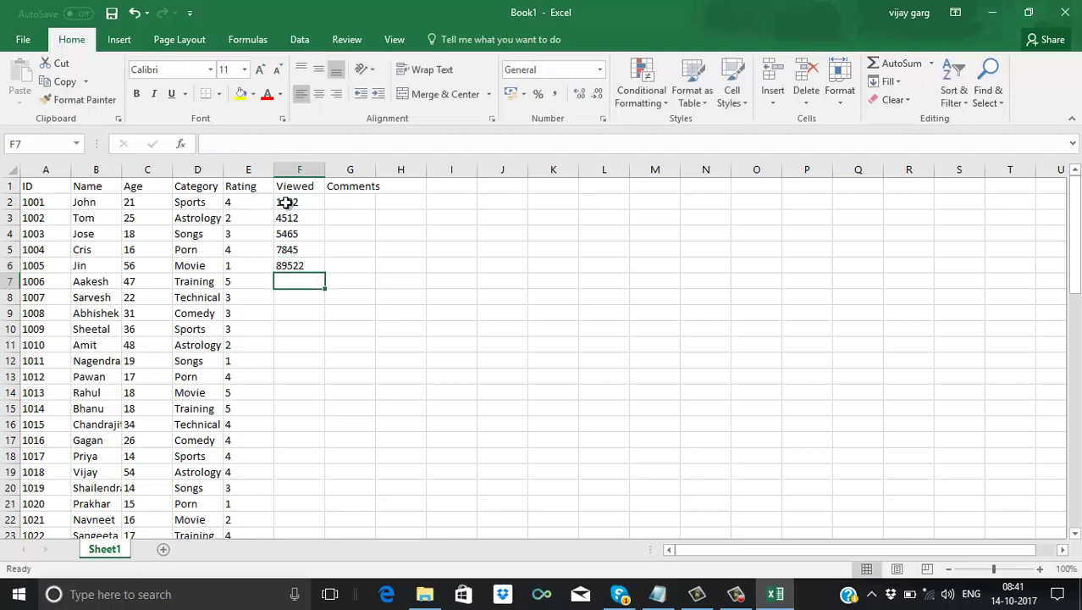
{"action": "type", "text": "1456"}
{"action": "key", "text": "Return"}
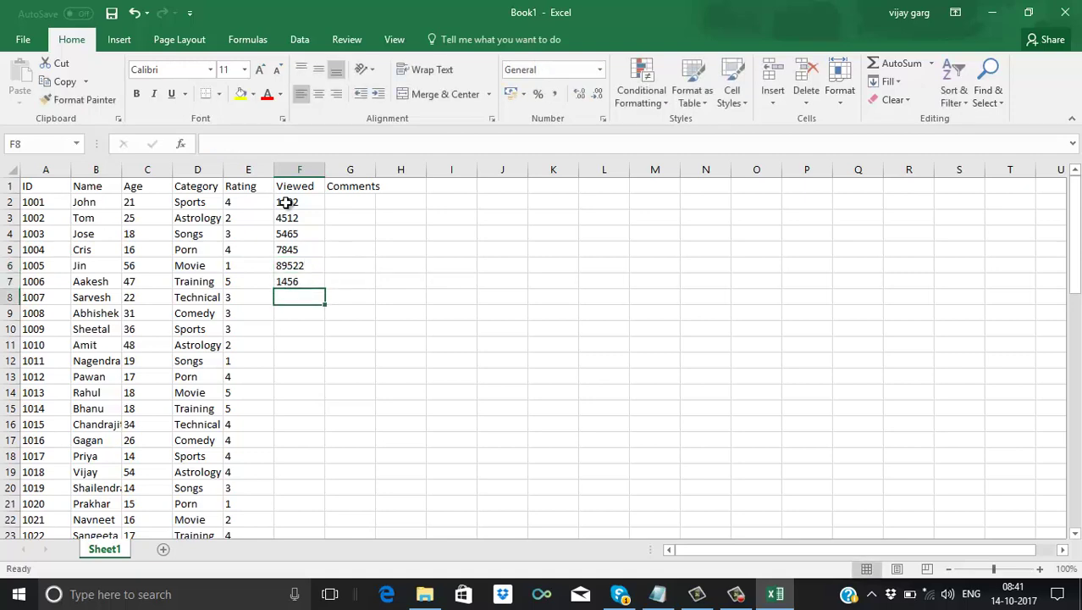
{"action": "type", "text": "12112"}
{"action": "key", "text": "Return"}
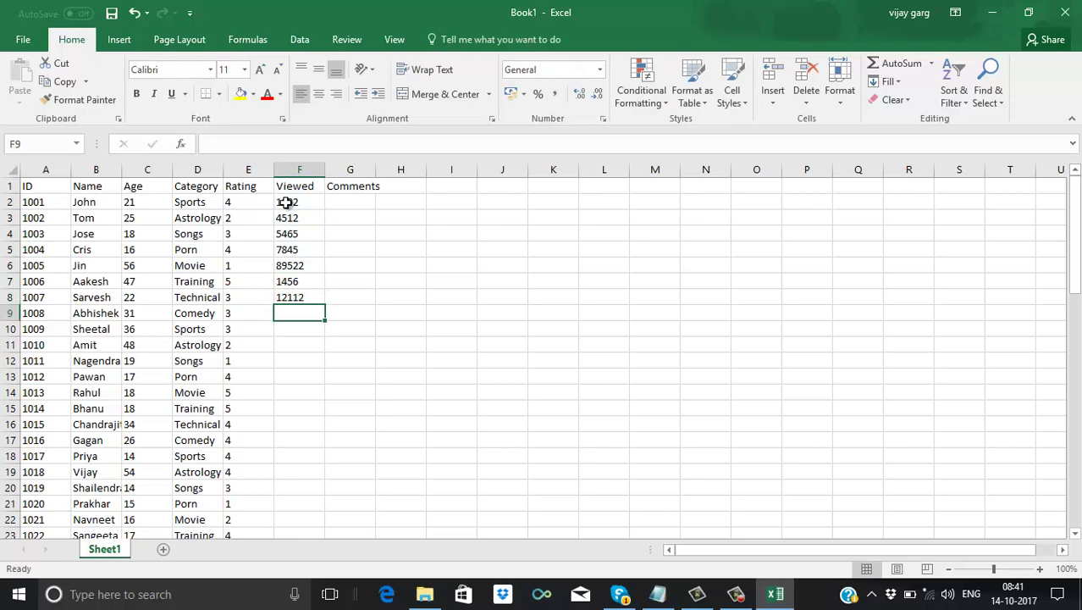
{"action": "type", "text": "5487"}
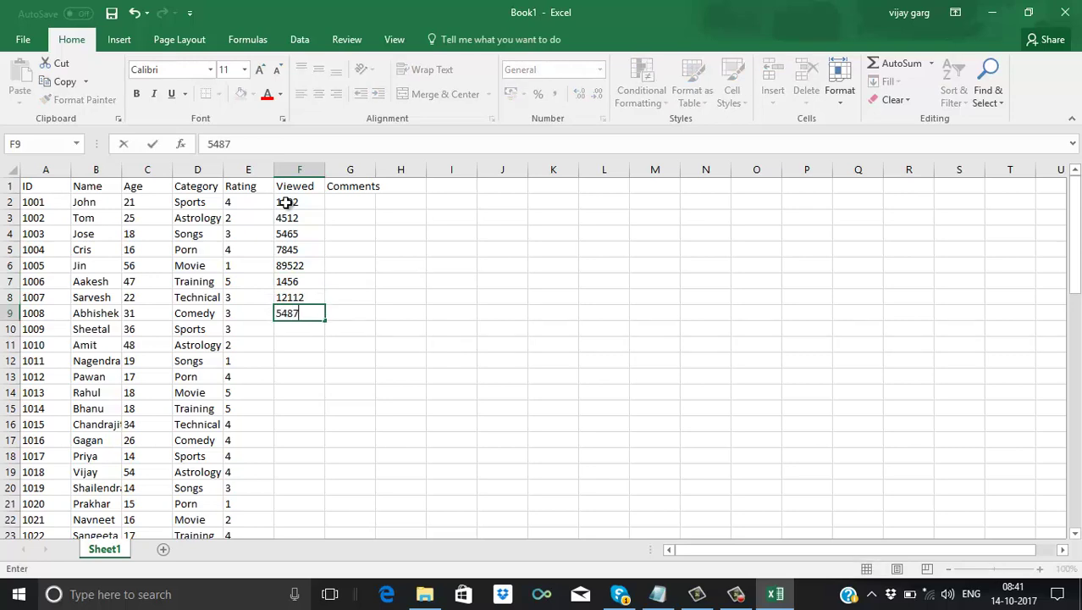
{"action": "key", "text": "Return"}
{"action": "key", "text": "Return"}
- Enter view counts for IDs 1009–1015: 124, 36, 15469, 147, 156, 14578, 6548
{"action": "key", "text": "Up"}
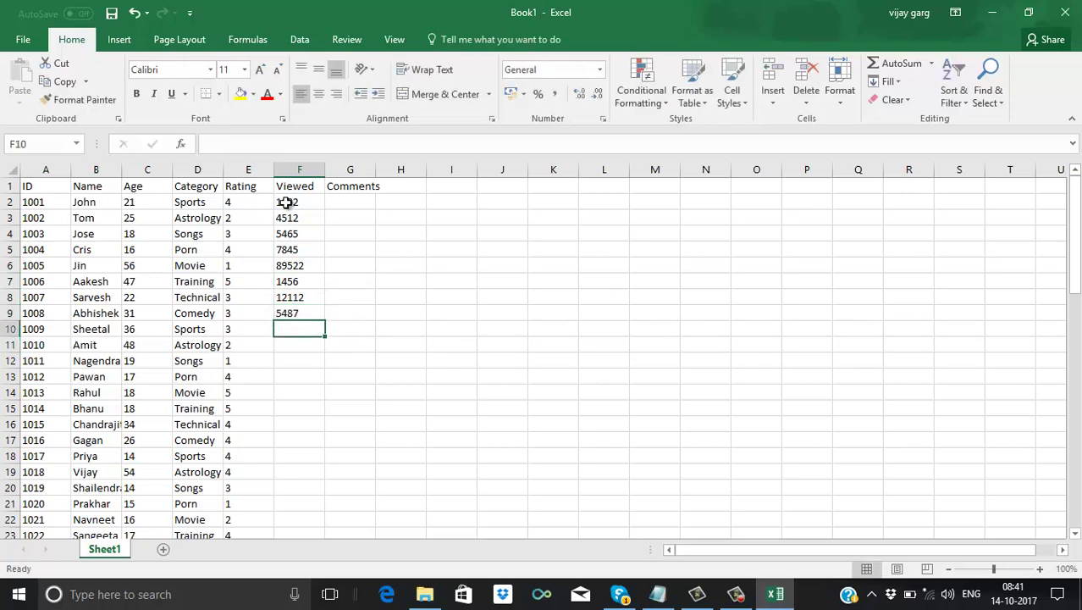
{"action": "type", "text": "124"}
{"action": "key", "text": "Return"}
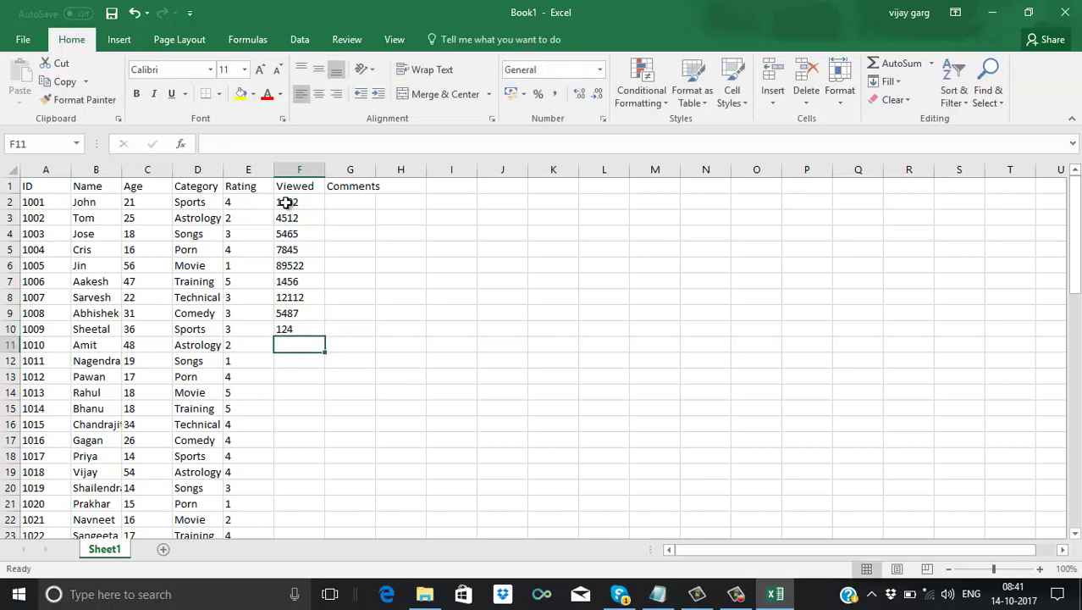
{"action": "type", "text": "36"}
{"action": "key", "text": "Return"}
{"action": "type", "text": "15469"}
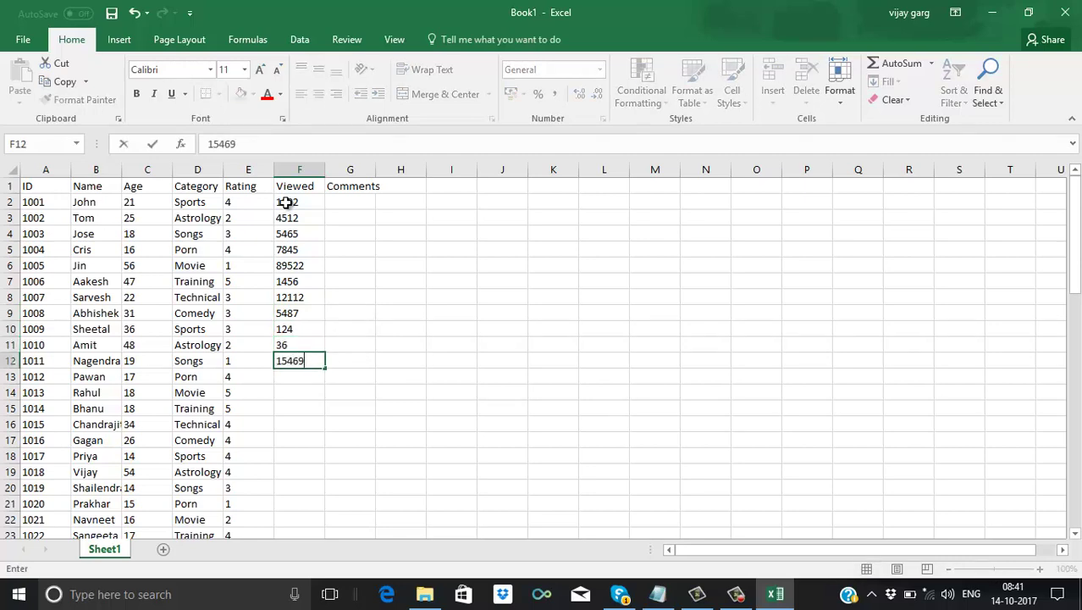
{"action": "key", "text": "Return"}
{"action": "type", "text": "14"}
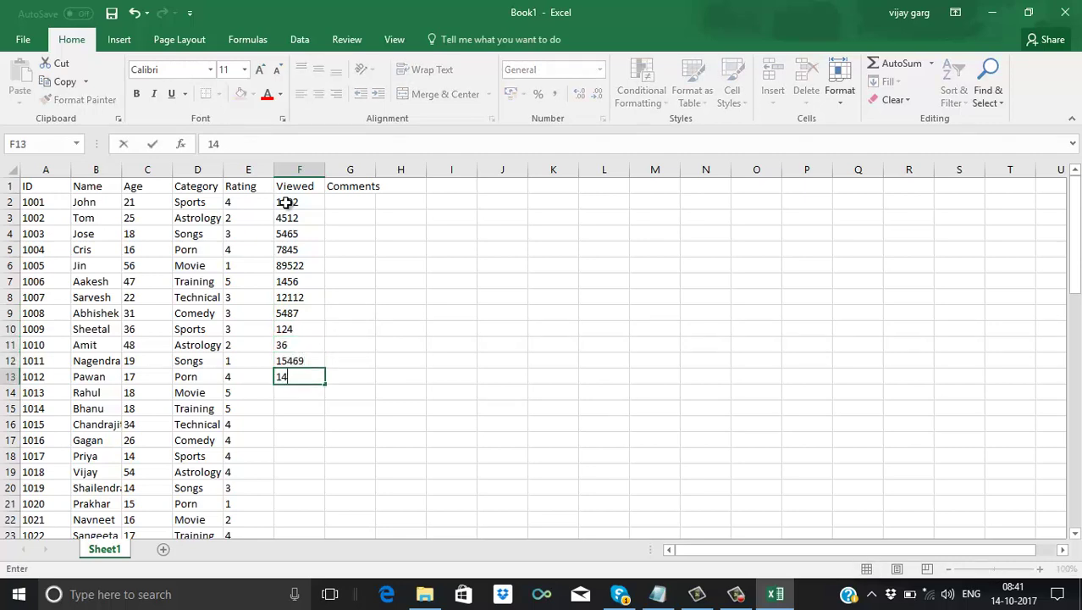
{"action": "type", "text": "7"}
{"action": "key", "text": "Return"}
{"action": "type", "text": "156"}
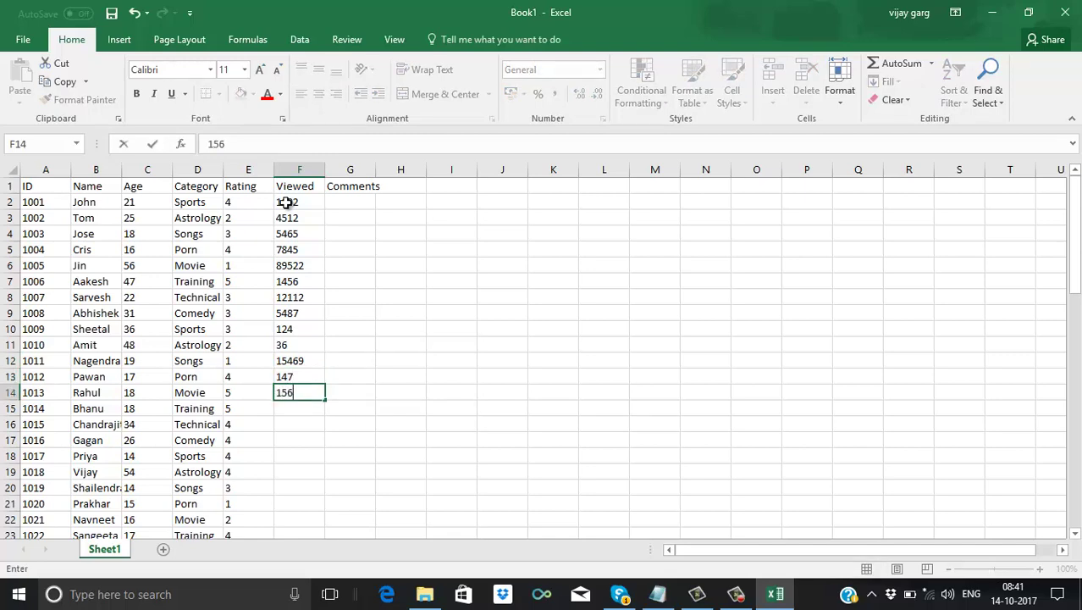
{"action": "key", "text": "Return"}
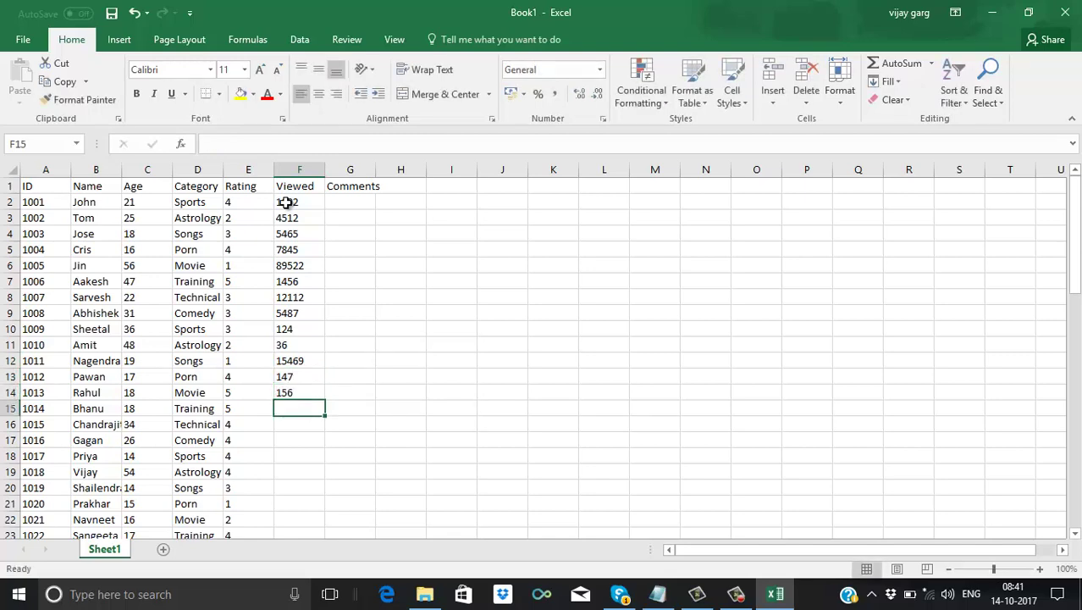
{"action": "type", "text": "14578"}
{"action": "key", "text": "Return"}
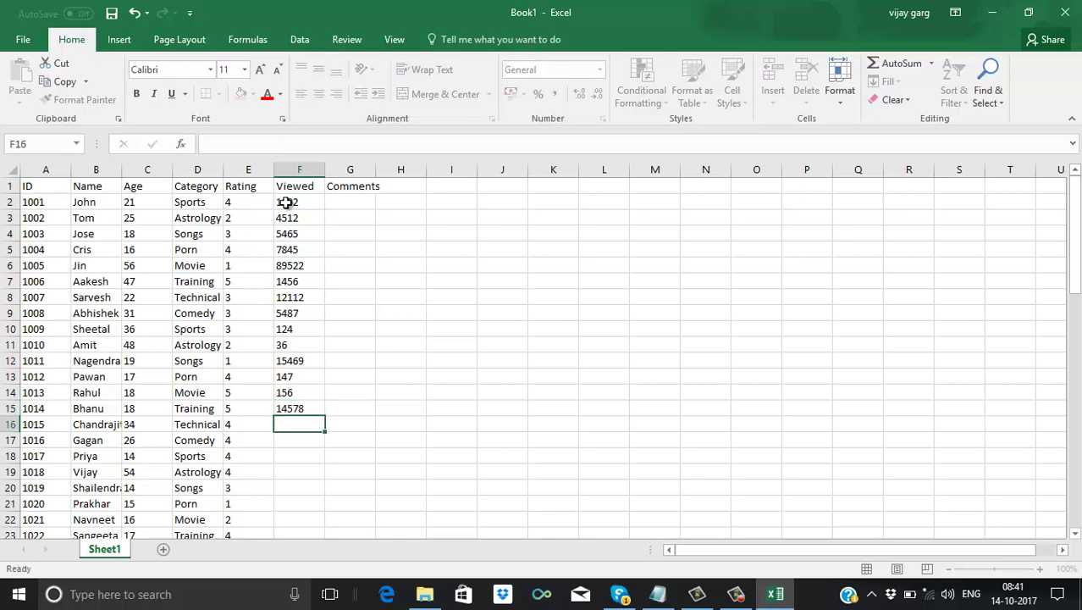
{"action": "type", "text": "6548"}
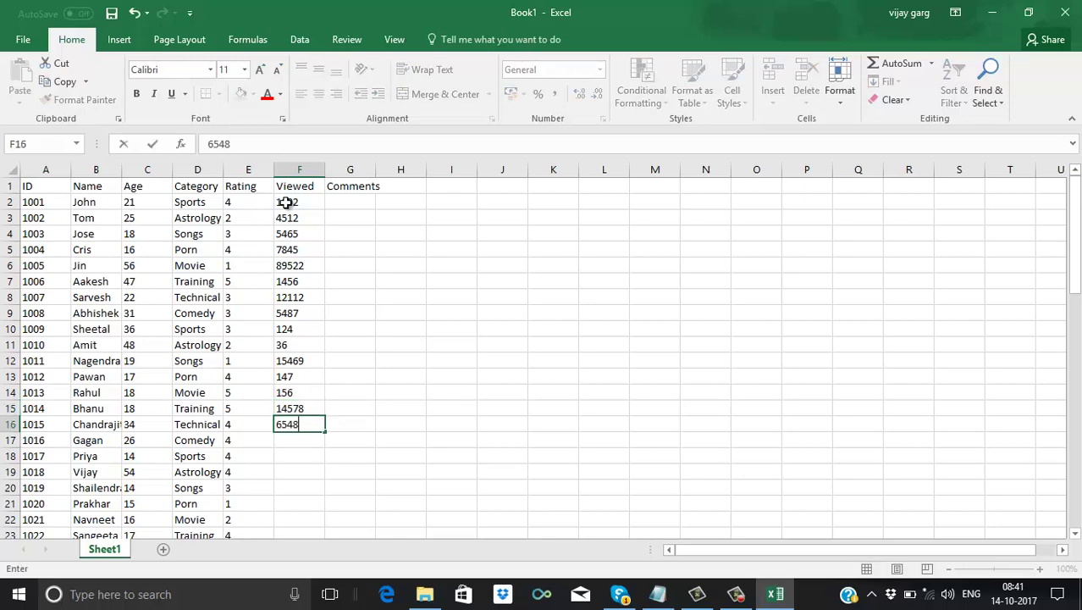
{"action": "key", "text": "Return"}
- Enter view counts for IDs 1016–1021: 5289, 7854, 466, 4546, 84584, 4568, and begin 185 for ID 1022
{"action": "type", "text": "5289"}
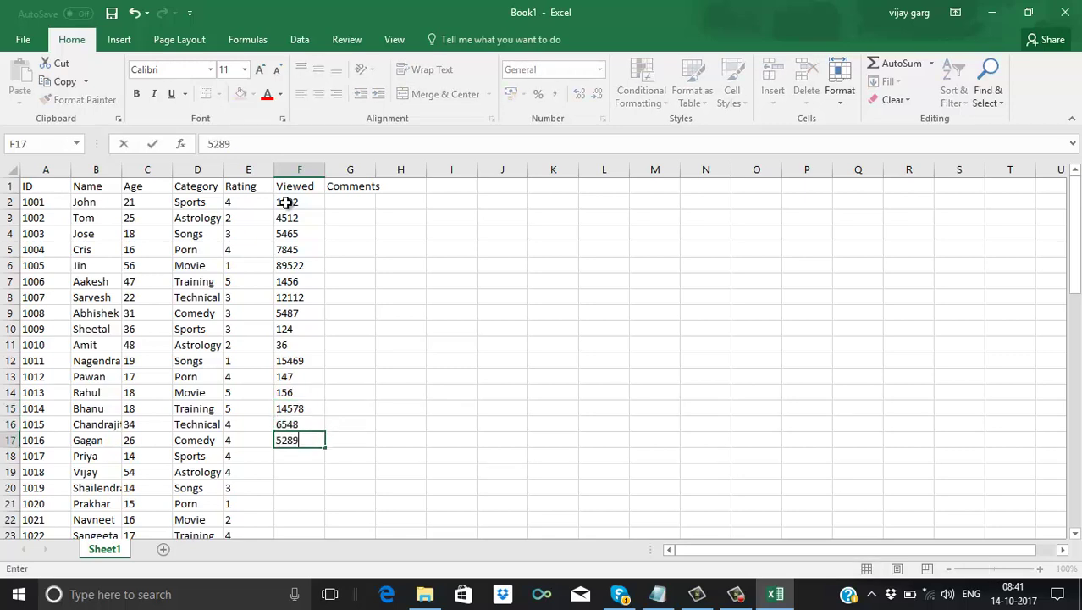
{"action": "key", "text": "Return"}
{"action": "type", "text": "7854"}
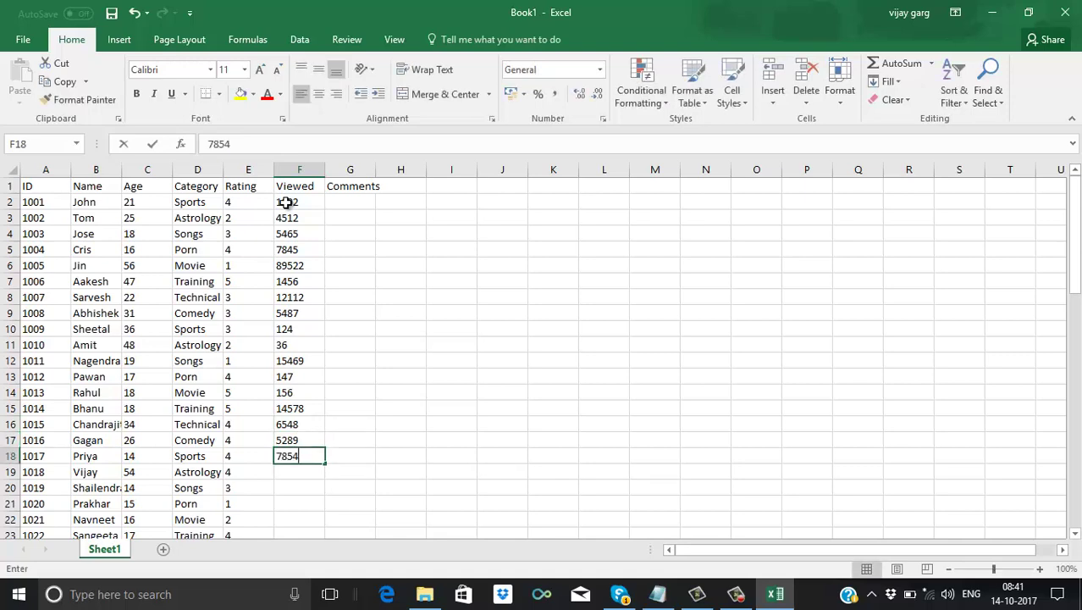
{"action": "key", "text": "Return"}
{"action": "type", "text": "466"}
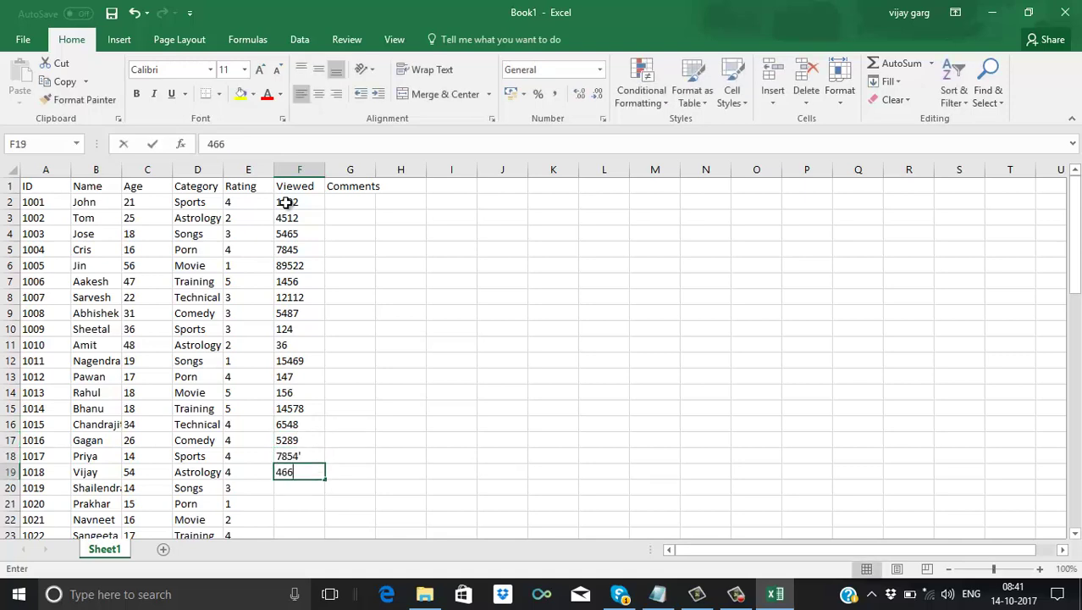
{"action": "key", "text": "Return"}
{"action": "type", "text": "4546"}
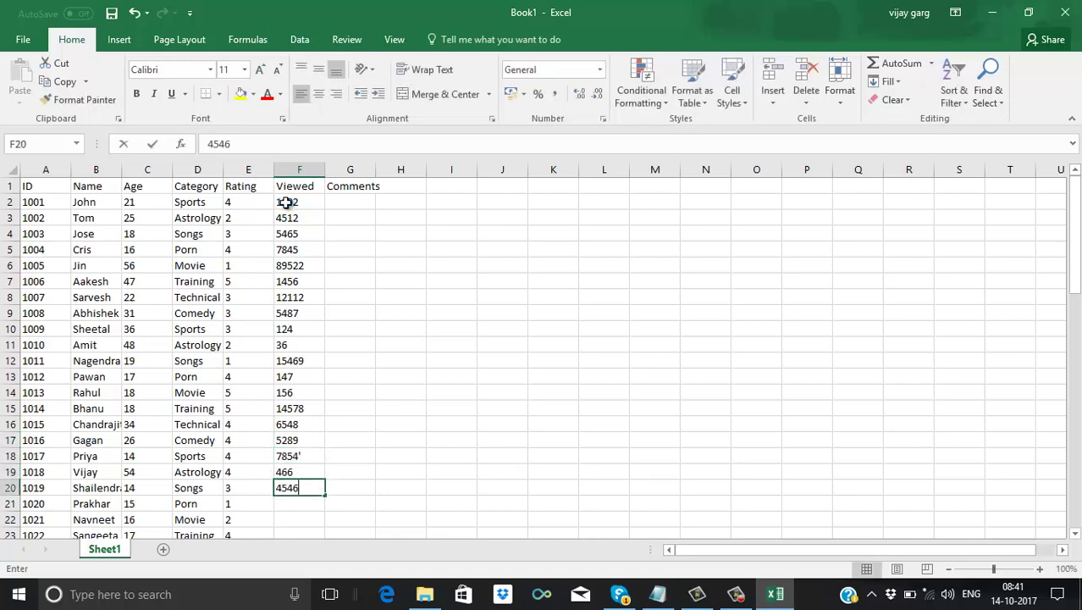
{"action": "key", "text": "Return"}
{"action": "type", "text": "84584"}
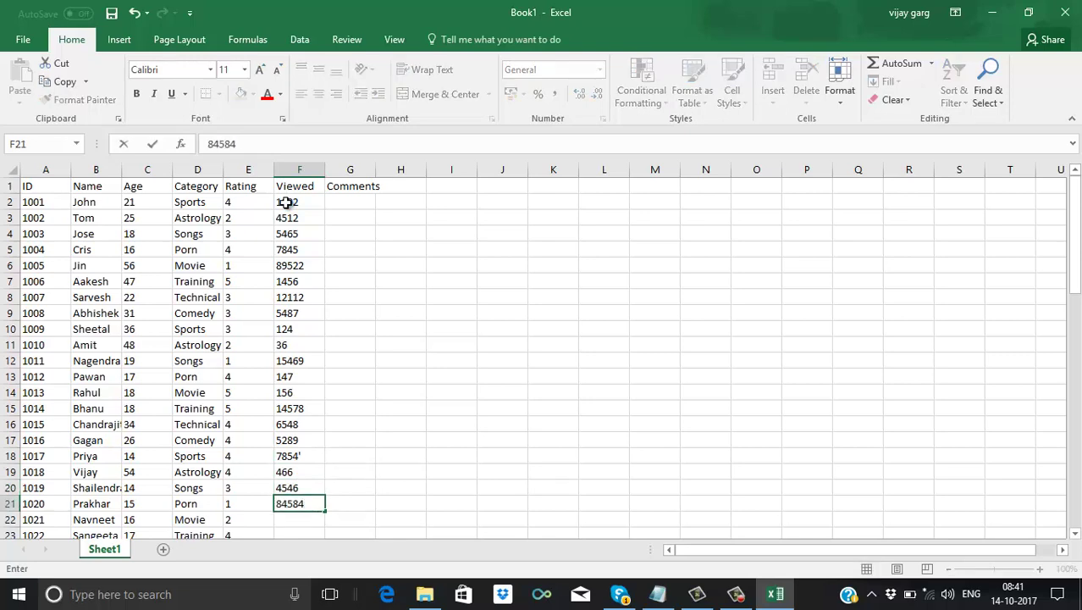
{"action": "key", "text": "Return"}
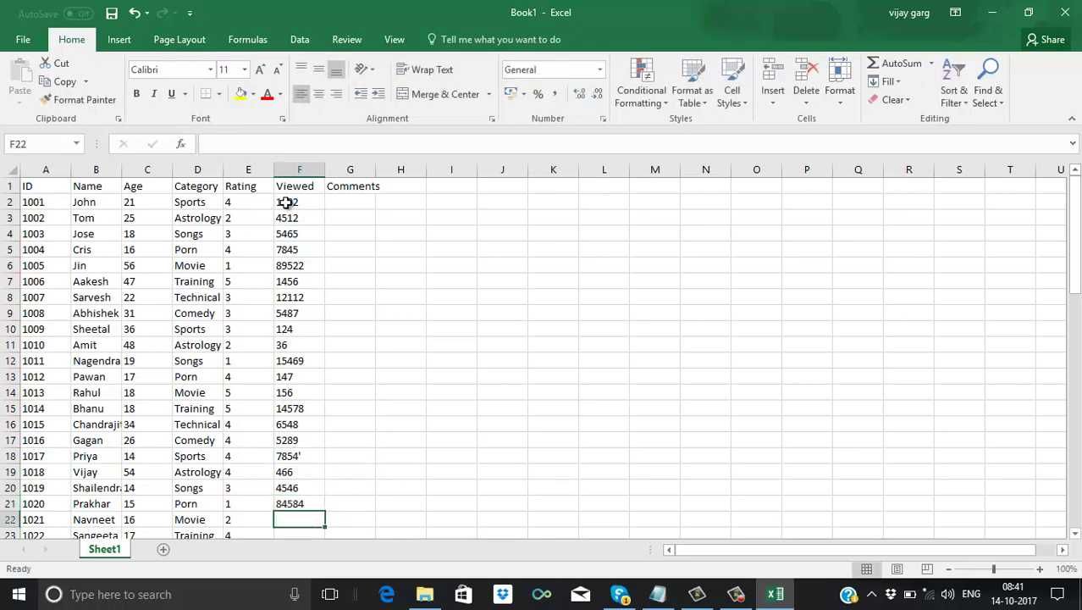
{"action": "type", "text": "4568"}
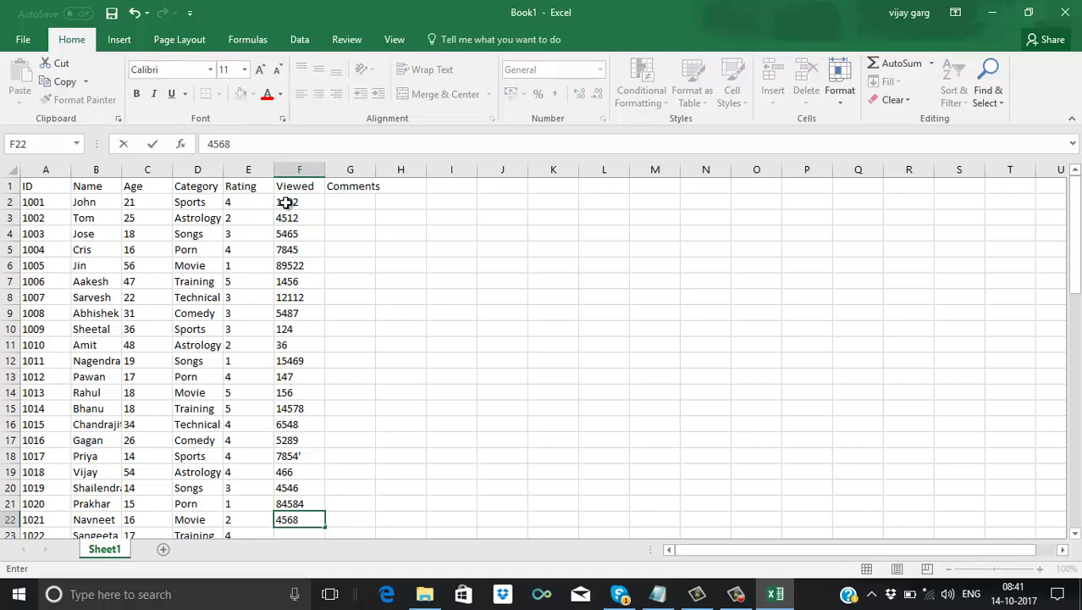
{"action": "key", "text": "Return"}
{"action": "type", "text": "185"}
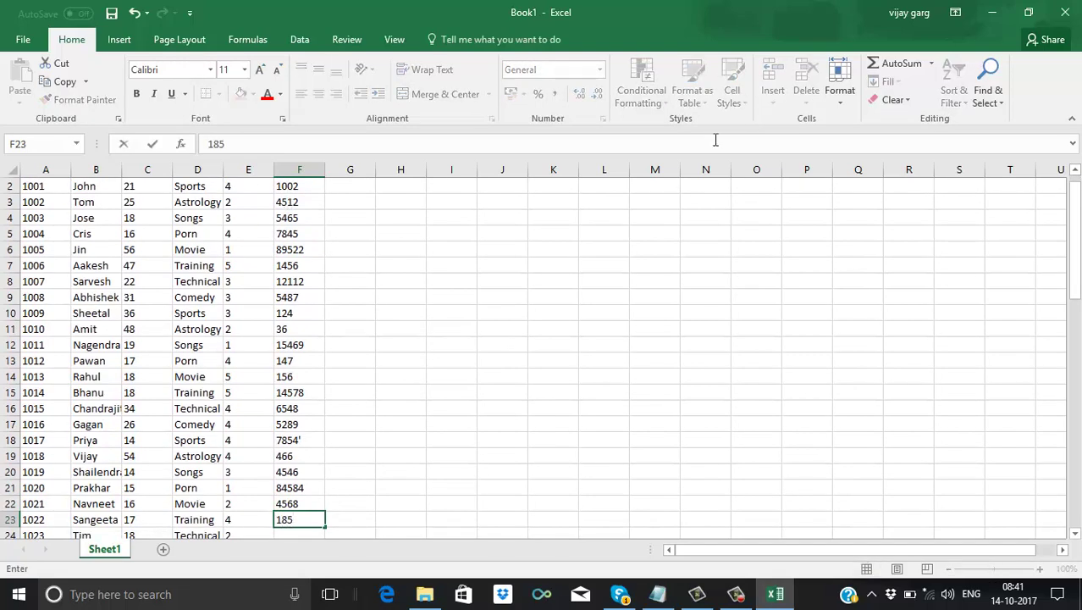
- Enter Viewed counts 185 for ID 1022 and 508 for ID 1023
{"action": "left_click_drag", "start_coordinate": [1076, 241], "coordinate": [1076, 252]}
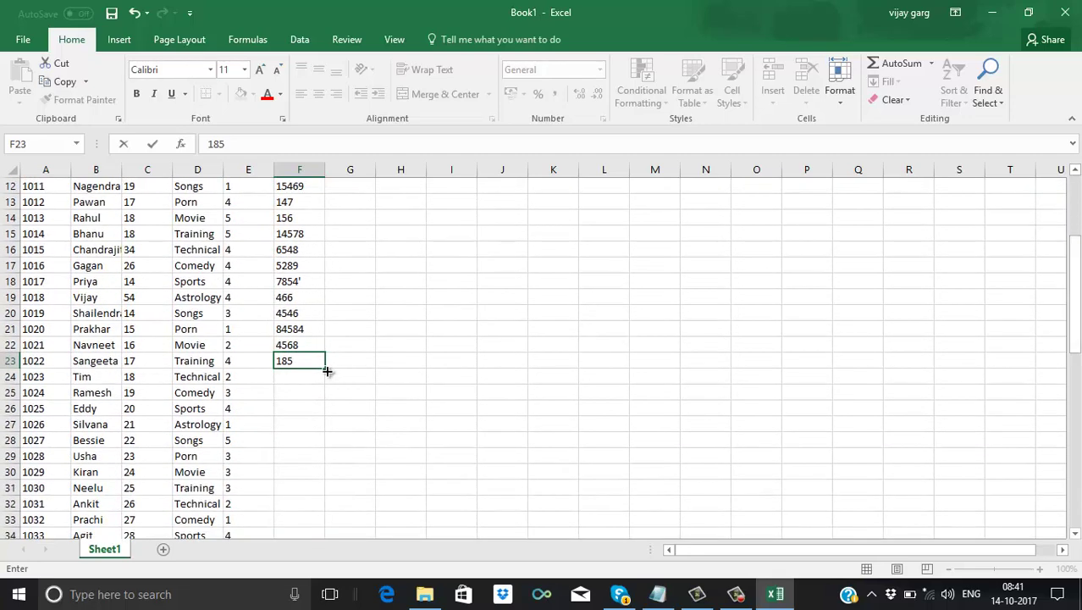
{"action": "key", "text": "Return"}
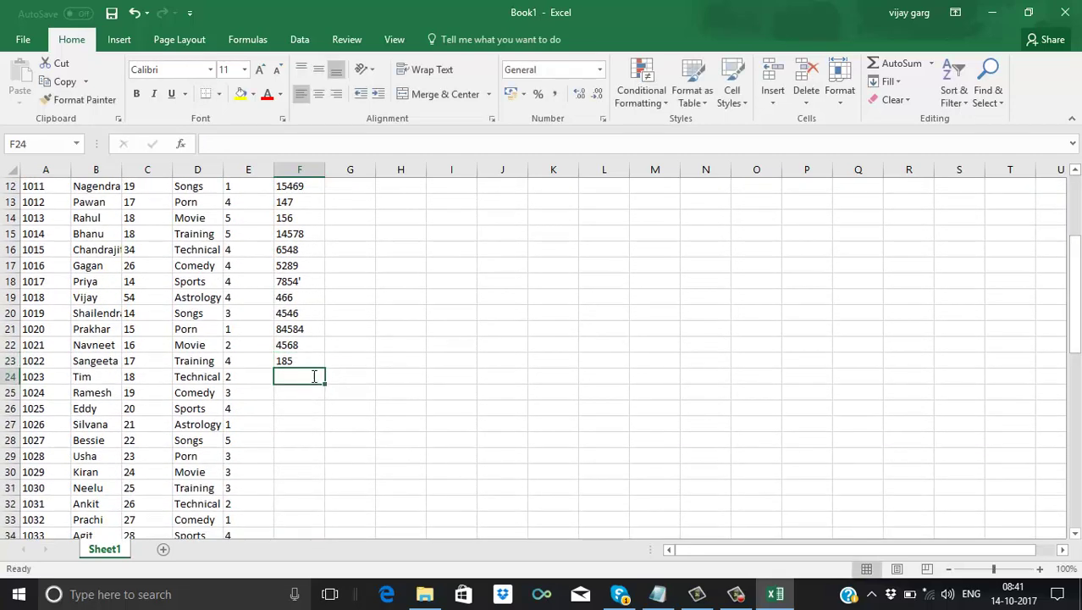
{"action": "type", "text": "165"}
{"action": "left_click", "coordinate": [296, 424]}
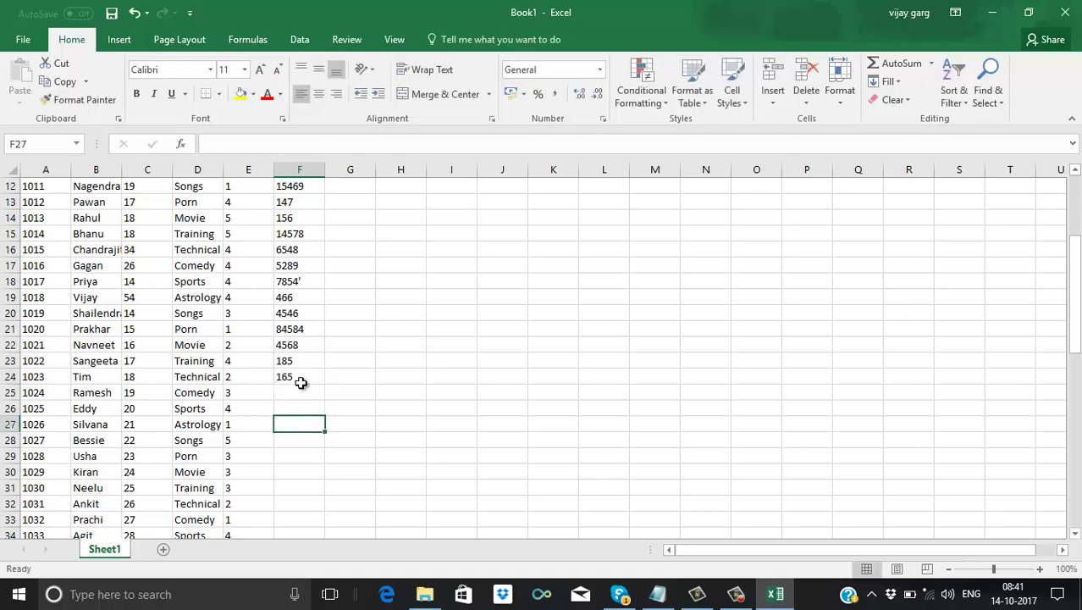
{"action": "left_click", "coordinate": [302, 376]}
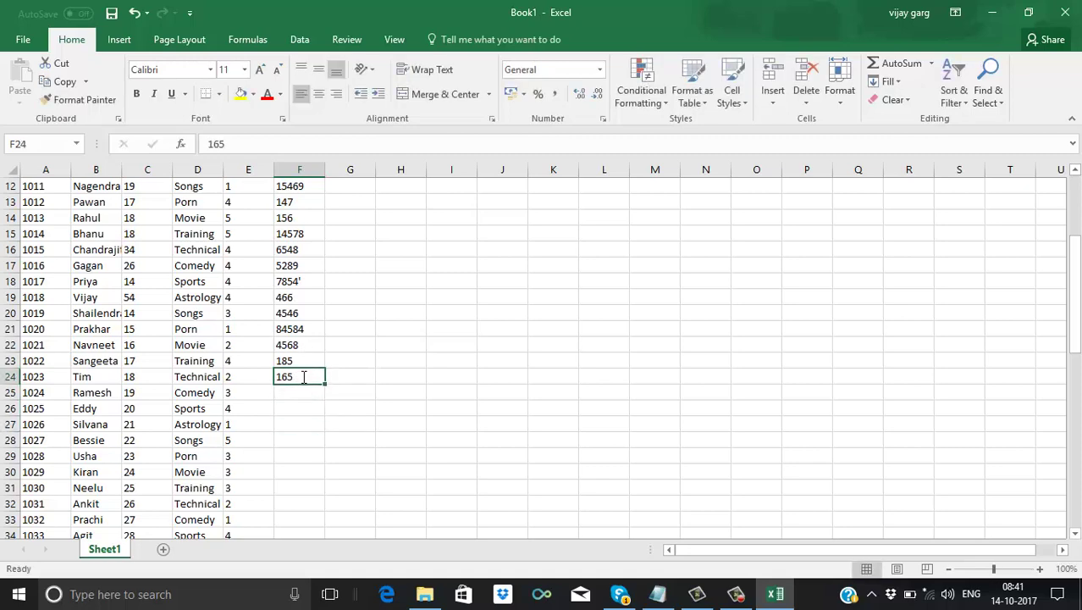
{"action": "type", "text": "508"}
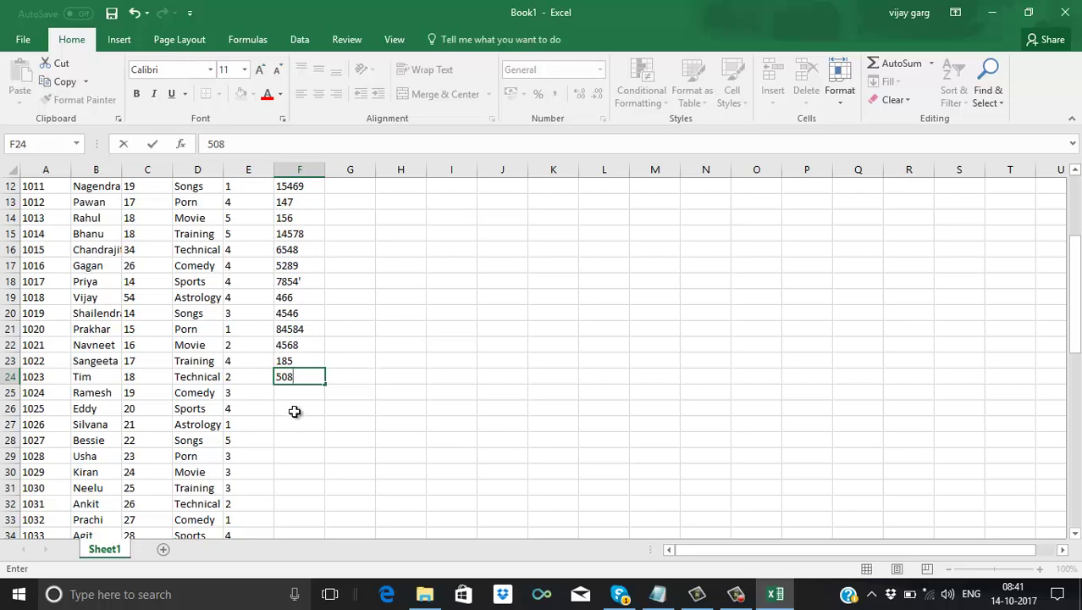
{"action": "left_click", "coordinate": [292, 411]}
- Extend the 185, 508 series down through ID 1027, ending at 1800
{"action": "left_click_drag", "start_coordinate": [292, 362], "coordinate": [317, 440]}
{"action": "left_click", "coordinate": [319, 439]}
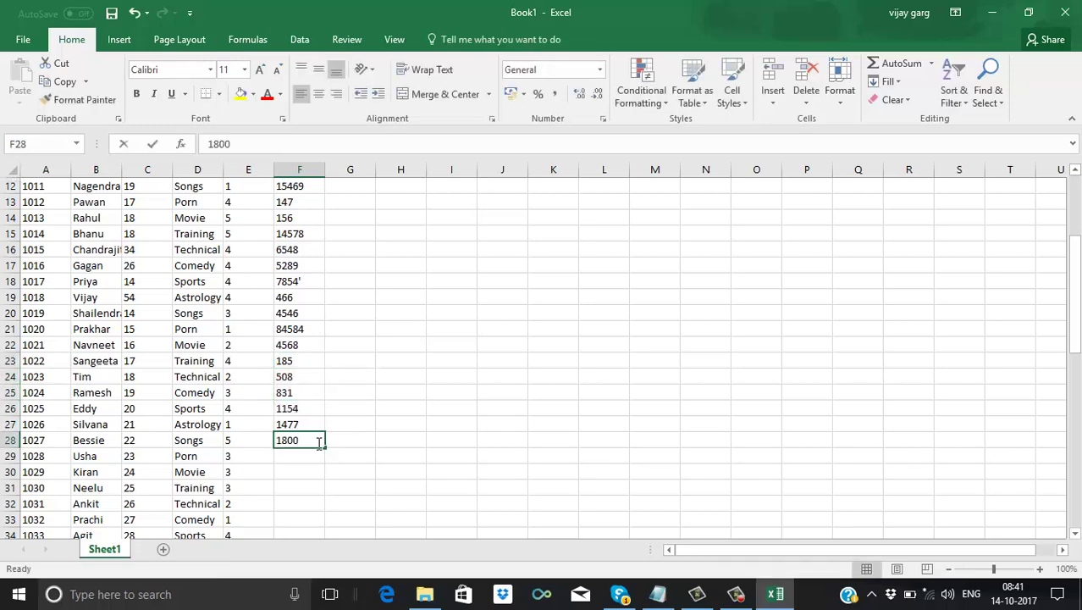
{"action": "left_click", "coordinate": [327, 457]}
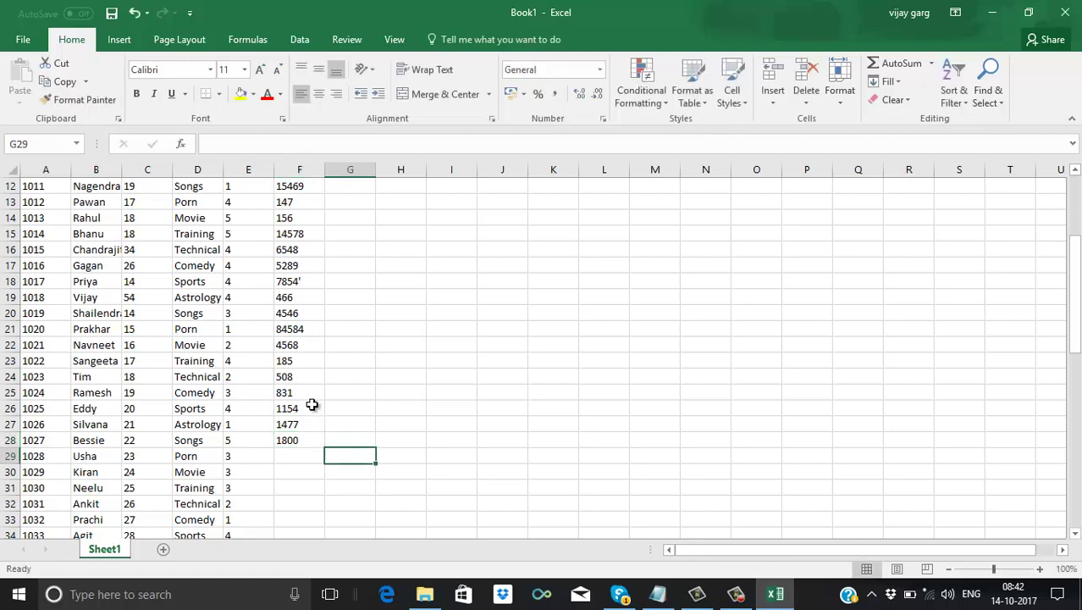
- Continue the Viewed series from F23:F28 down to row 60, ending at 12136 for ID 1059
{"action": "left_click_drag", "start_coordinate": [311, 368], "coordinate": [301, 451]}
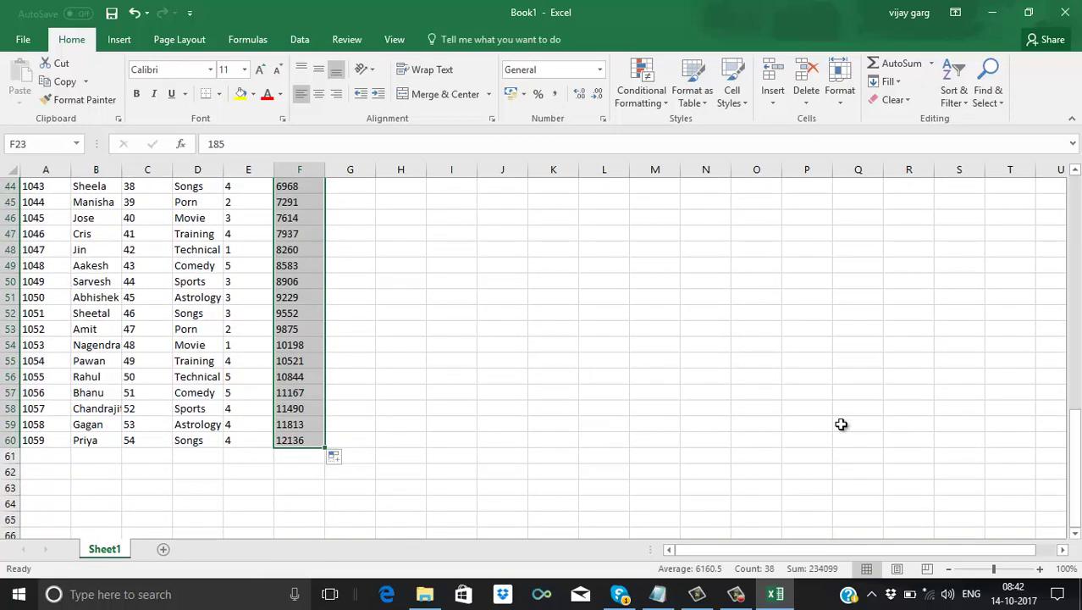
{"action": "left_click_drag", "start_coordinate": [1075, 436], "coordinate": [1074, 187]}
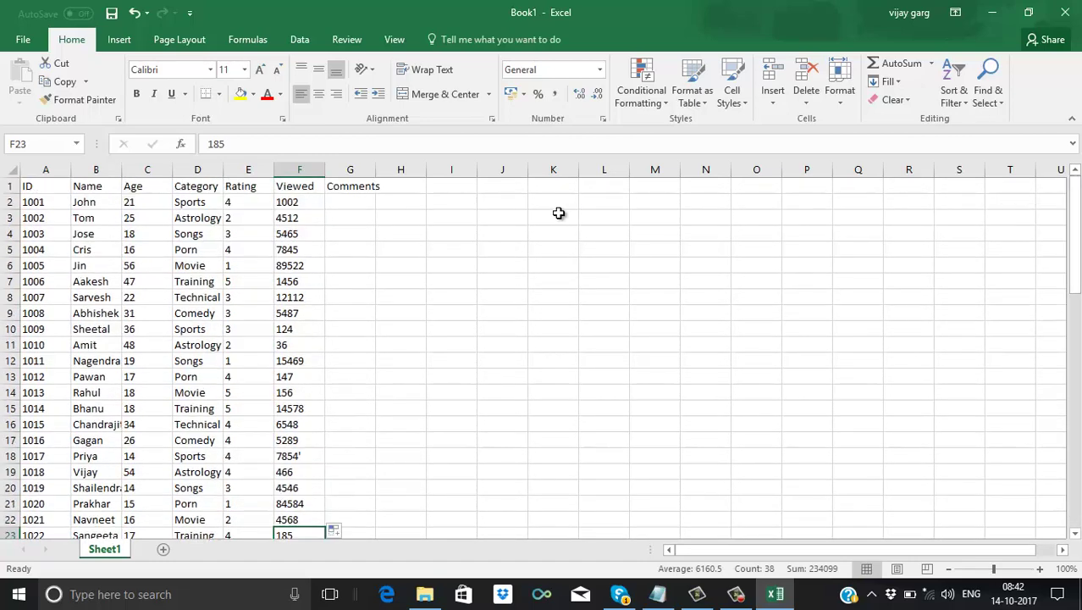
- Enter 'Good' in G2 as the comment for ID 1001
{"action": "left_click", "coordinate": [346, 200]}
{"action": "type", "text": "Good"}
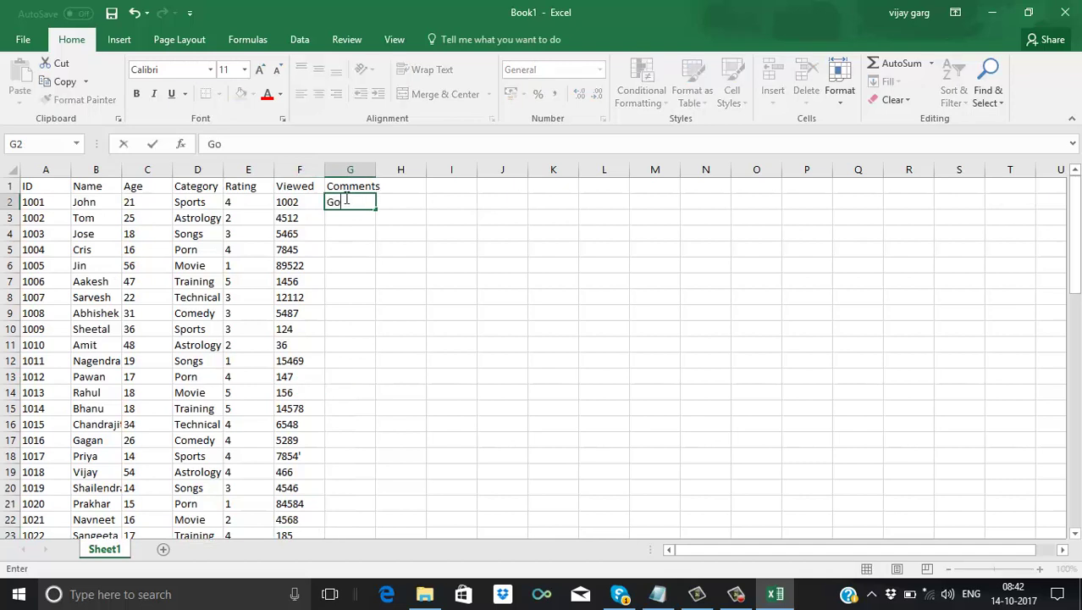
{"action": "key", "text": "Return"}
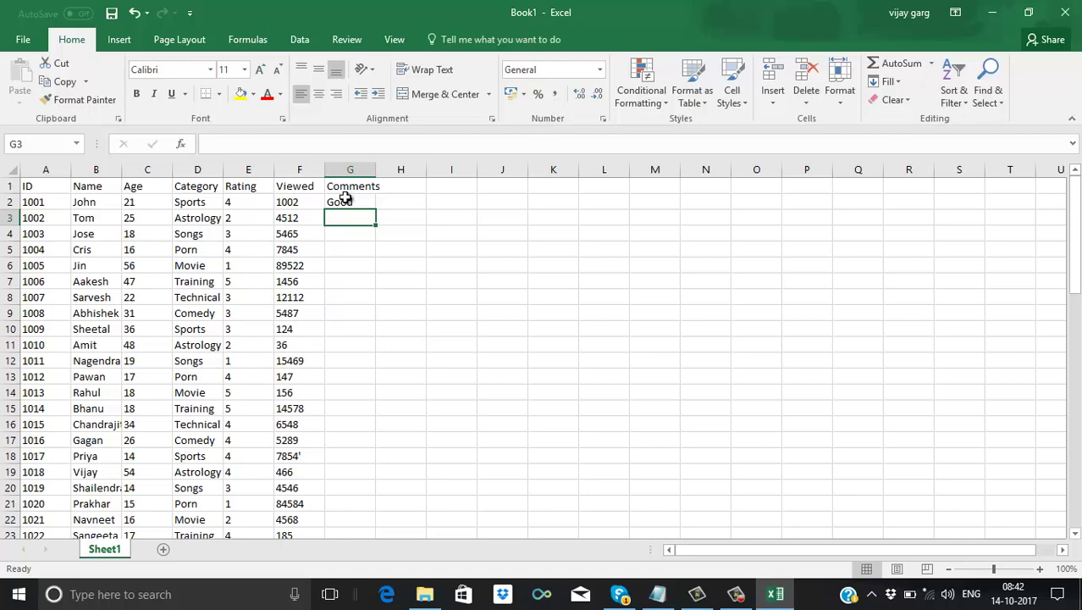
- Enter Bad, Average, Fine and Excellent down the Comments column
{"action": "type", "text": "Bad"}
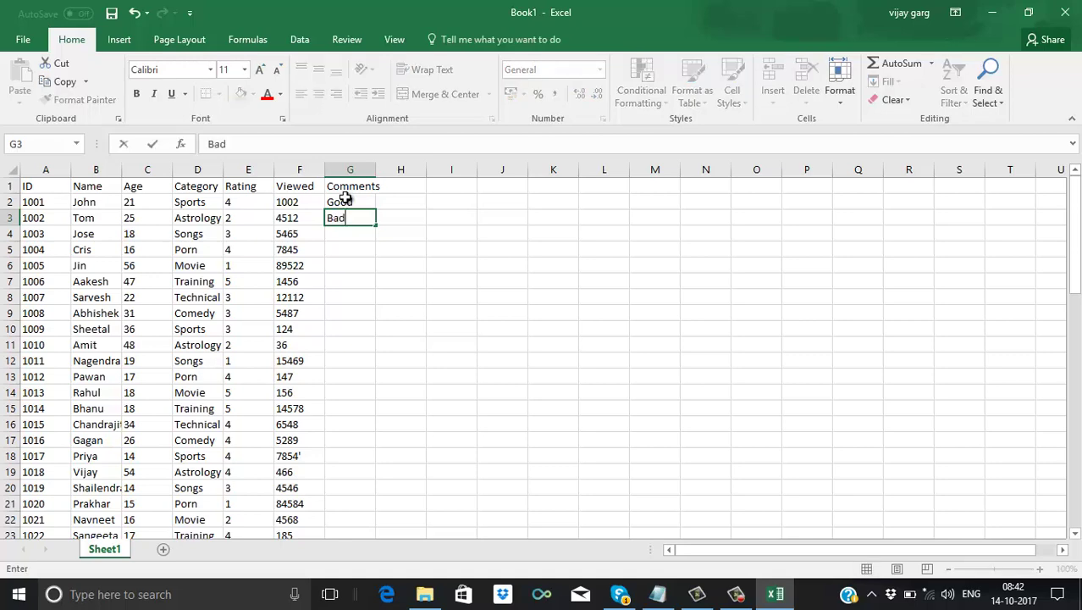
{"action": "key", "text": "Return"}
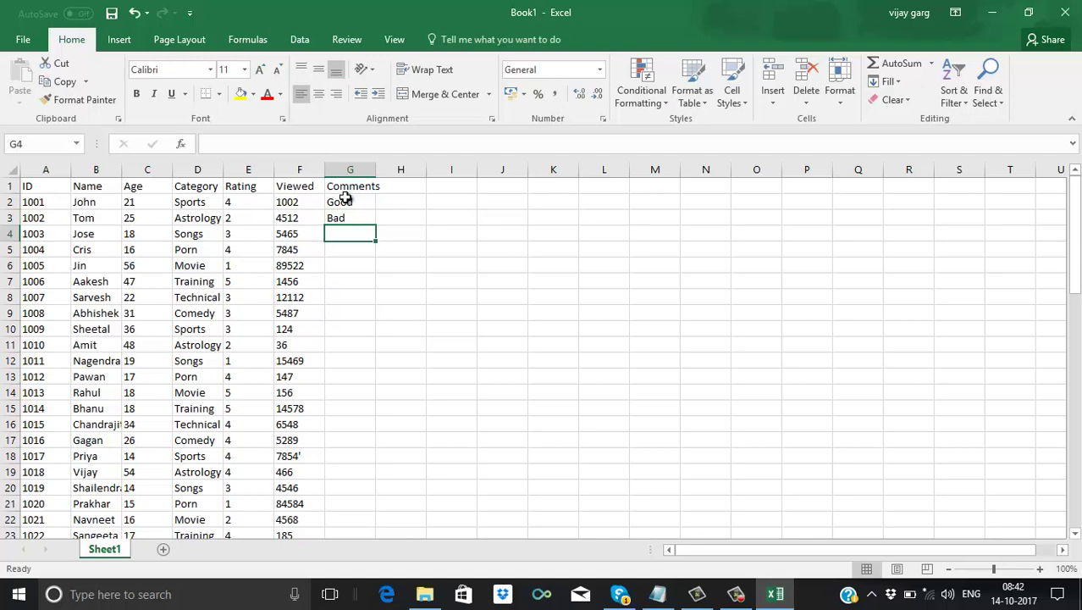
{"action": "type", "text": "Ave"}
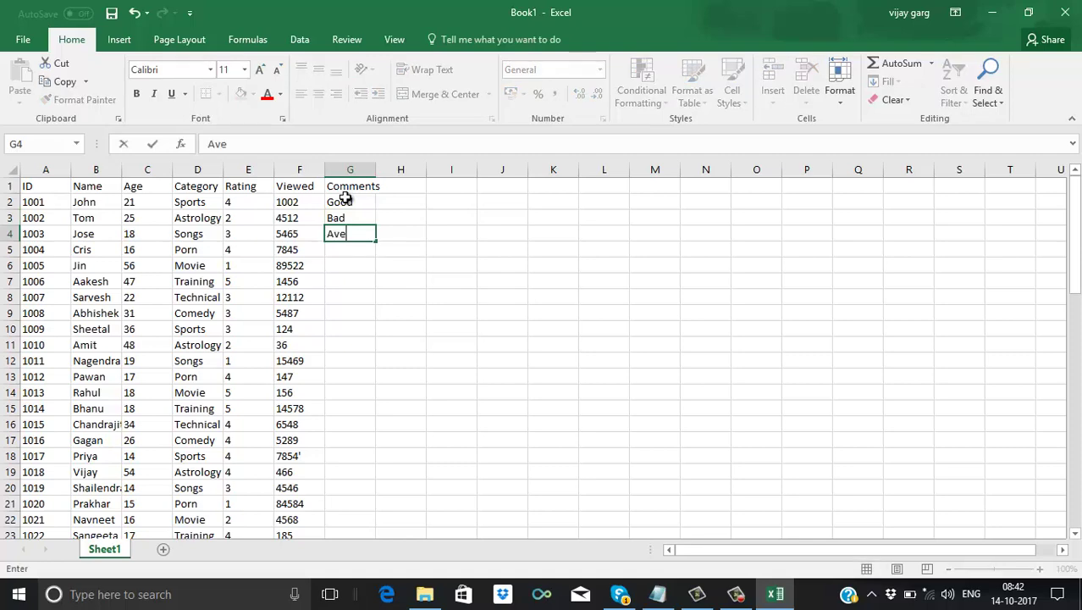
{"action": "type", "text": "rage"}
{"action": "key", "text": "Return"}
{"action": "type", "text": "Fine"}
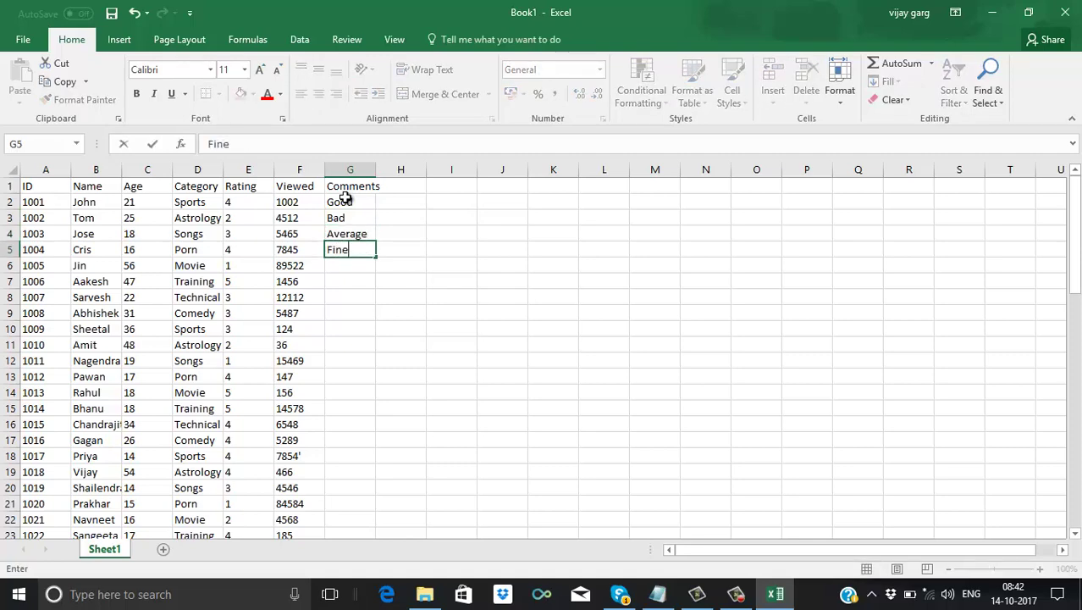
{"action": "key", "text": "Return"}
{"action": "type", "text": "Ex"}
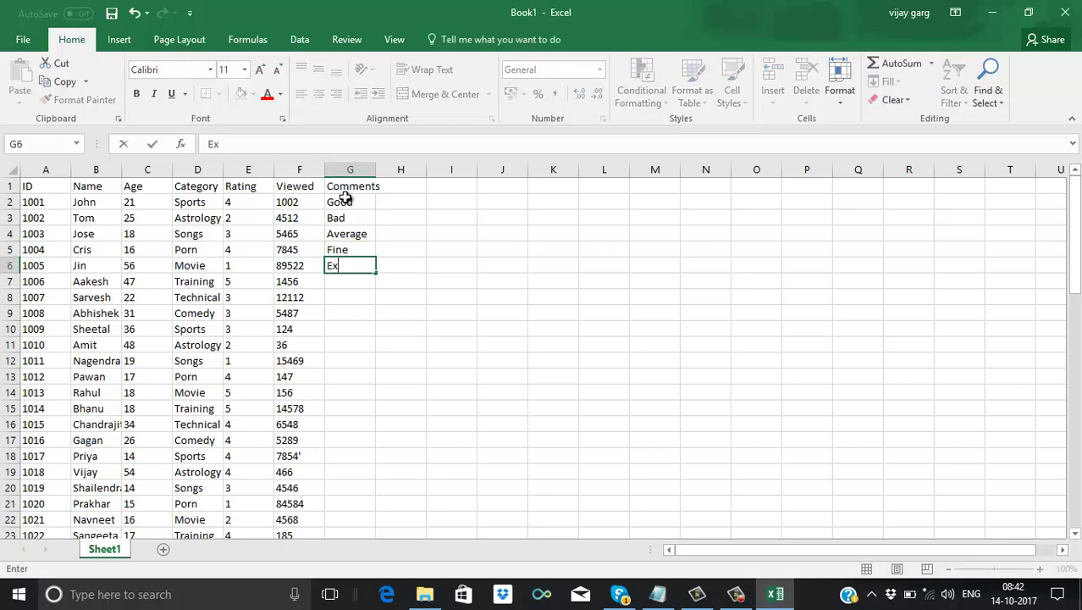
{"action": "type", "text": "cellent"}
{"action": "key", "text": "Return"}
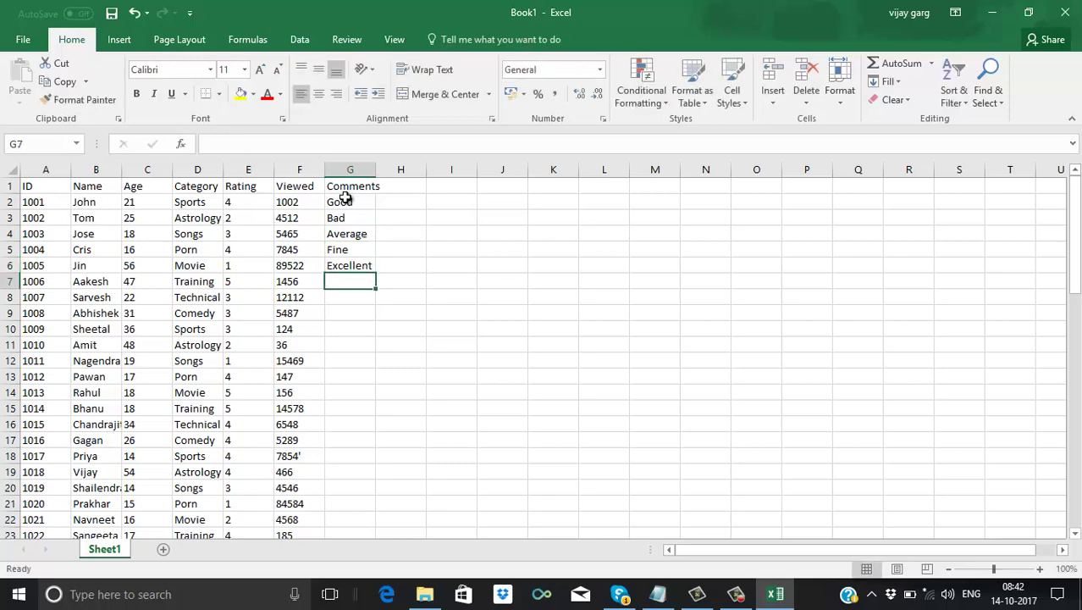
- Add Very Good, correcting the 'Very Goog' typo in G7, and Poor in G8
{"action": "type", "text": "Very"}
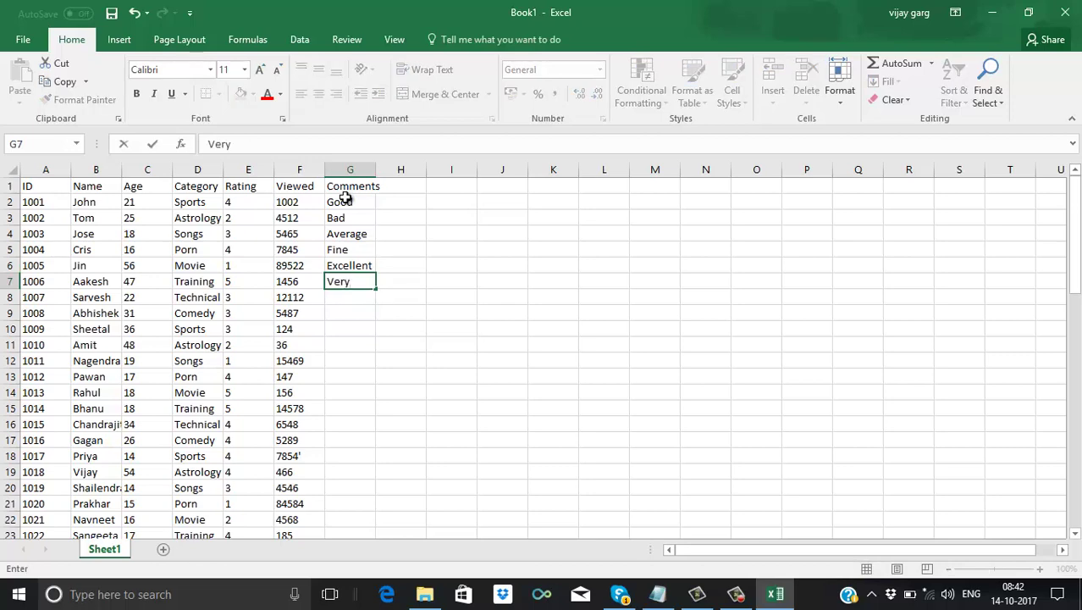
{"action": "type", "text": " Goog"}
{"action": "key", "text": "Return"}
{"action": "key", "text": "Up"}
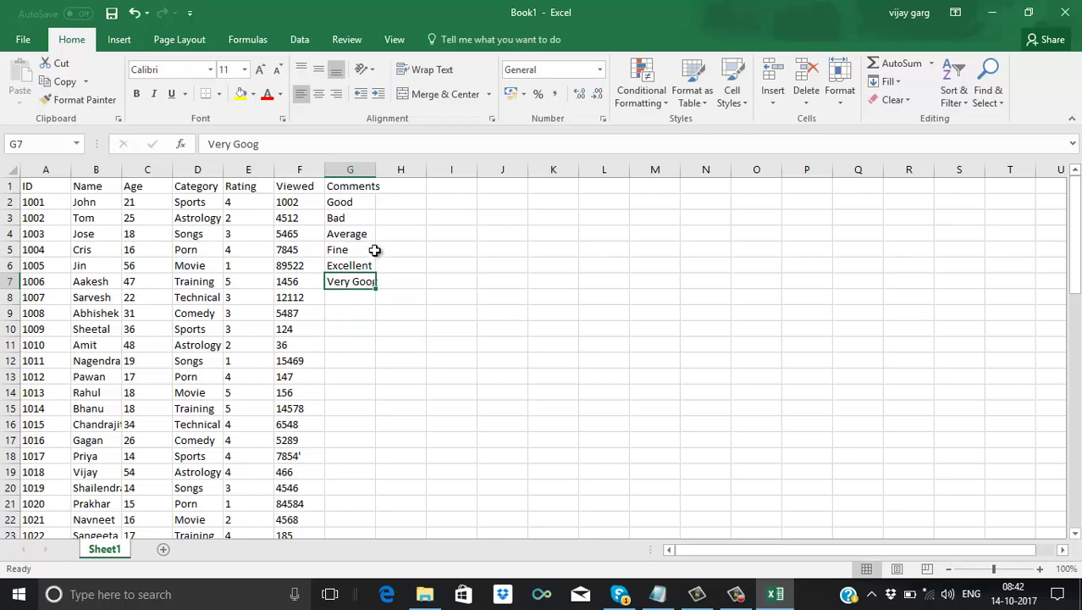
{"action": "double_click", "coordinate": [362, 281]}
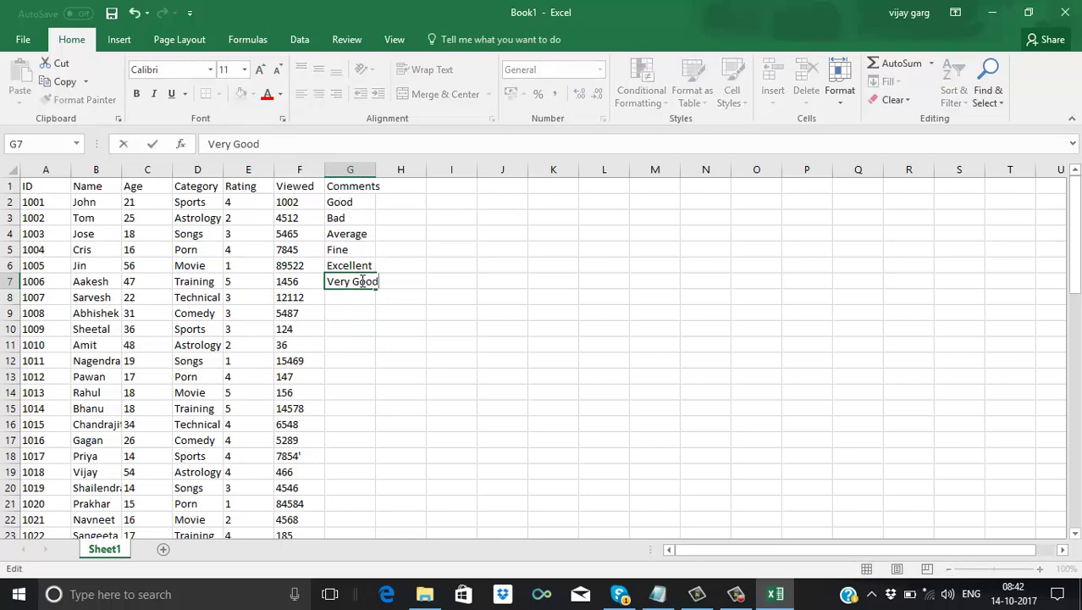
{"action": "key", "text": "Return"}
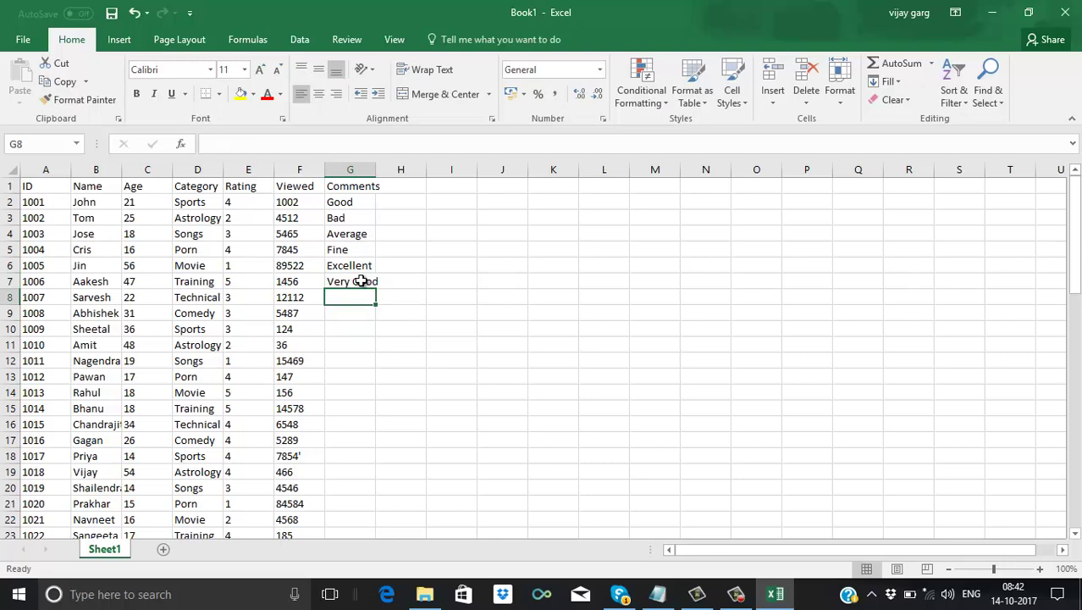
{"action": "type", "text": "Poor"}
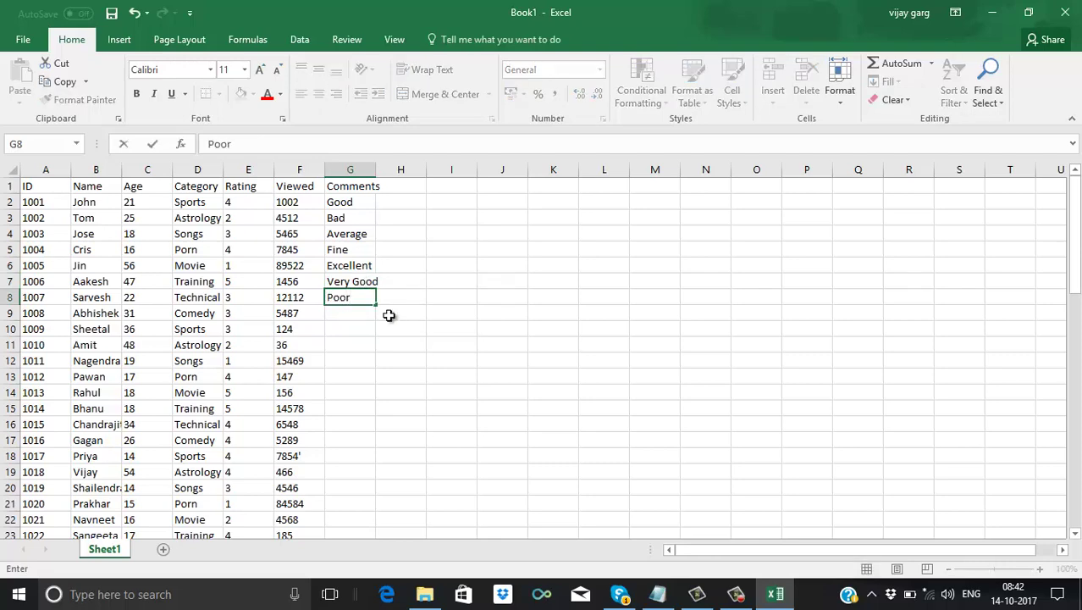
{"action": "left_click", "coordinate": [424, 358]}
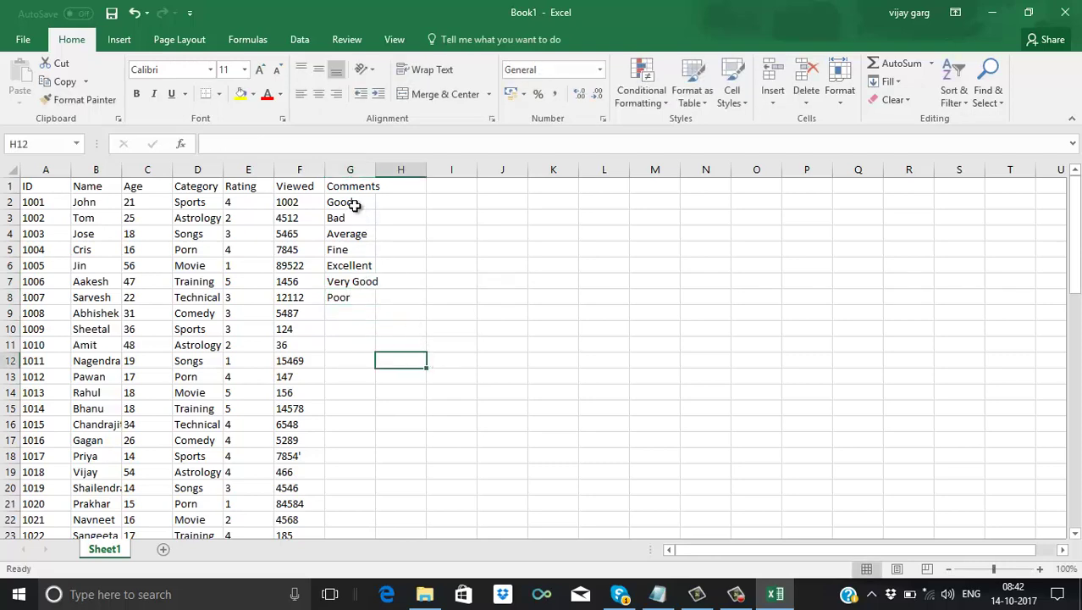
- Copy comments G2:G8 and paste them at G9 and G16
{"action": "left_click_drag", "start_coordinate": [354, 205], "coordinate": [344, 297]}
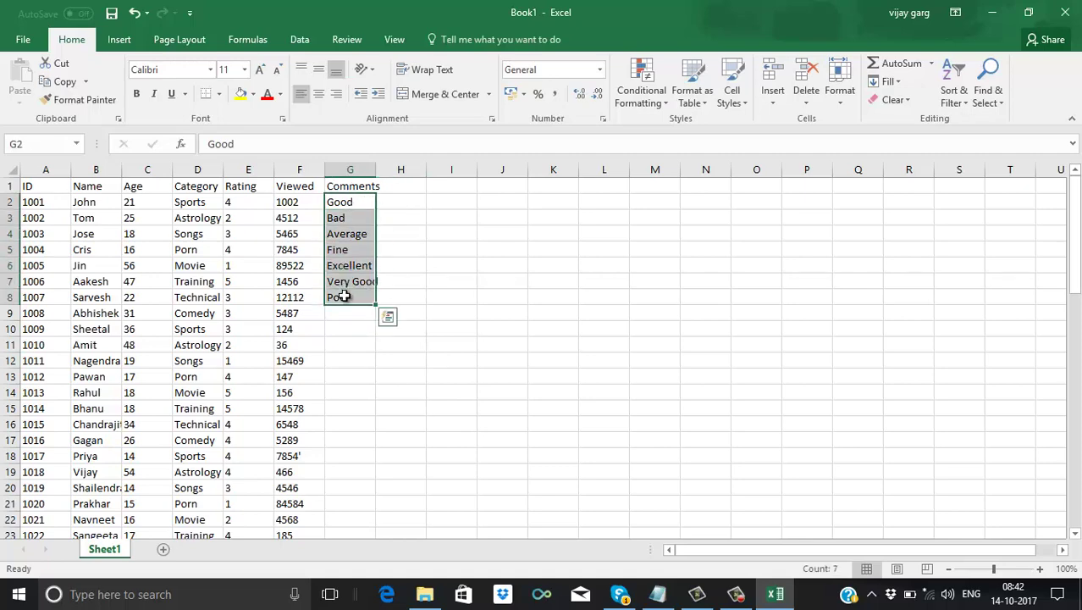
{"action": "key", "text": "ctrl+c"}
{"action": "left_click", "coordinate": [346, 312]}
{"action": "key", "text": "ctrl+v"}
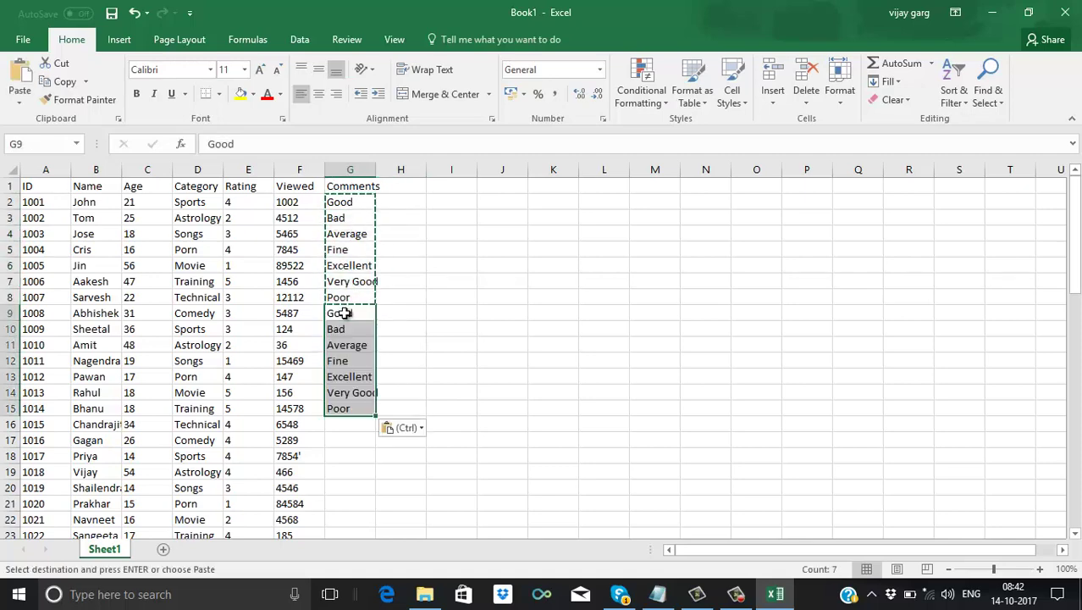
{"action": "left_click", "coordinate": [346, 427]}
{"action": "key", "text": "ctrl+v"}
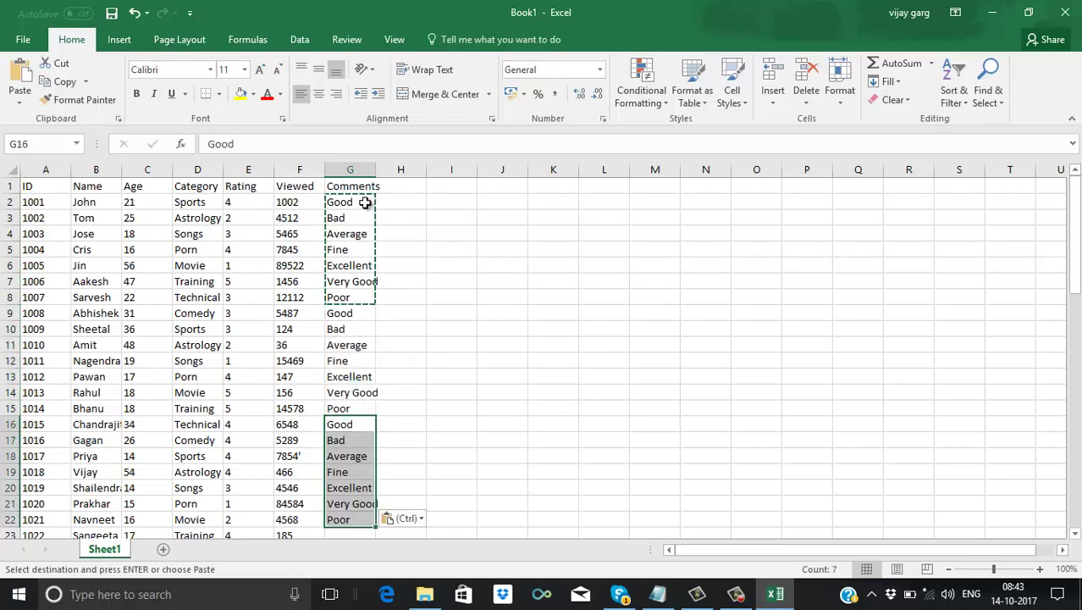
- Copy comments G2:G22 and paste them at G23 and G44
{"action": "left_click_drag", "start_coordinate": [350, 204], "coordinate": [351, 520]}
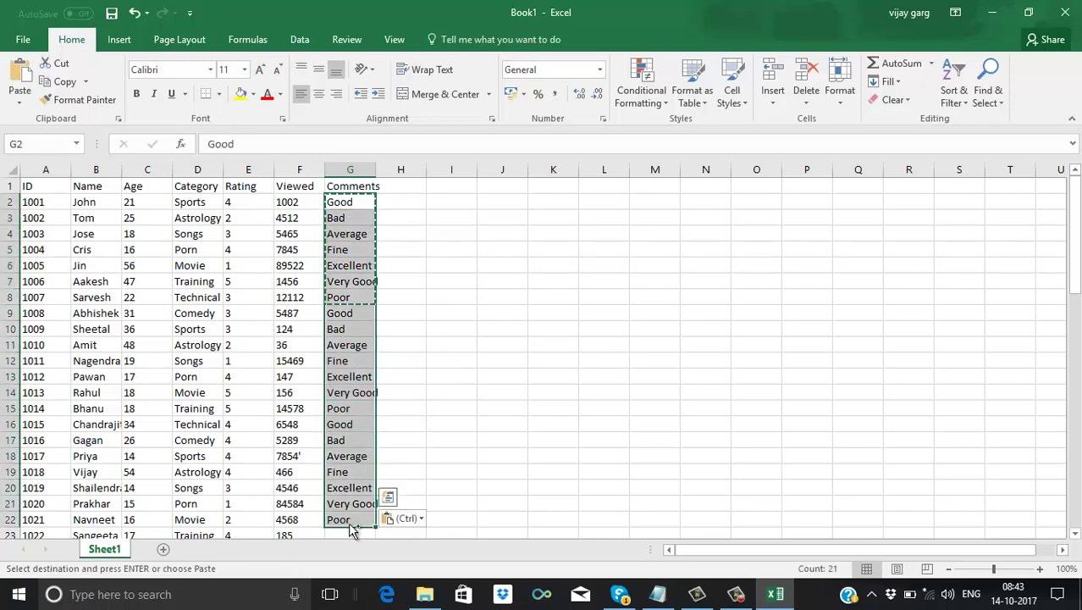
{"action": "key", "text": "ctrl+c"}
{"action": "left_click", "coordinate": [361, 532]}
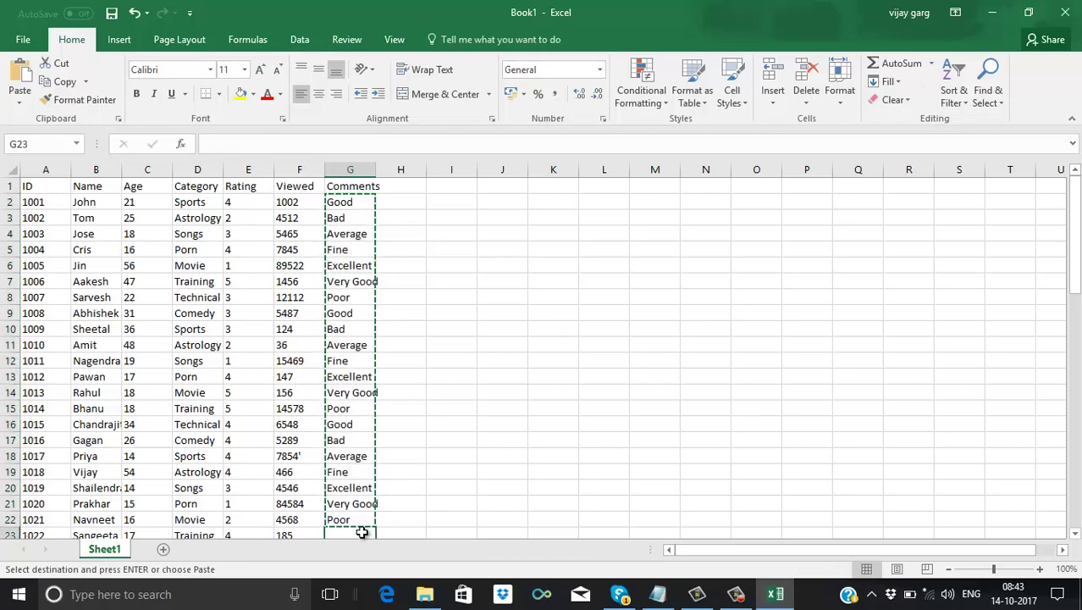
{"action": "key", "text": "ctrl+v"}
{"action": "scroll", "coordinate": [361, 532], "scroll_direction": "down", "scroll_amount": 4}
{"action": "key", "text": "Down"}
{"action": "key", "text": "Down"}
{"action": "key", "text": "Down"}
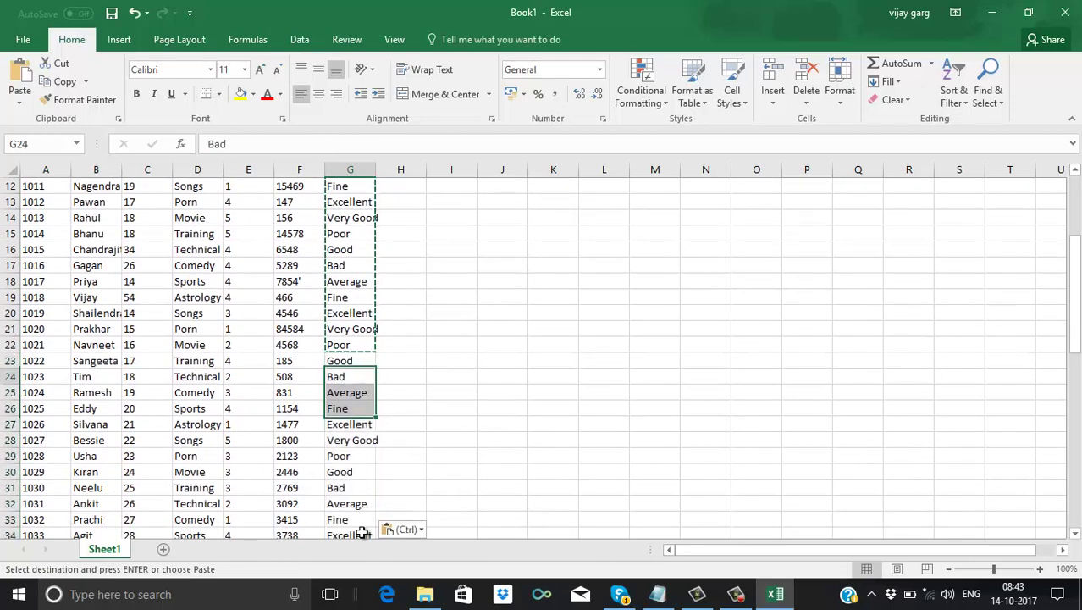
{"action": "key", "text": "Down"}
{"action": "key", "text": "Down"}
{"action": "key", "text": "Down"}
{"action": "key", "text": "Down"}
{"action": "key", "text": "Down"}
{"action": "key", "text": "Down"}
{"action": "key", "text": "Down"}
{"action": "key", "text": "Down"}
{"action": "key", "text": "Down"}
{"action": "key", "text": "Down"}
{"action": "key", "text": "Down"}
{"action": "key", "text": "Down"}
{"action": "key", "text": "Down"}
{"action": "key", "text": "Down"}
{"action": "key", "text": "Down"}
{"action": "key", "text": "Down"}
{"action": "key", "text": "Down"}
{"action": "key", "text": "Down"}
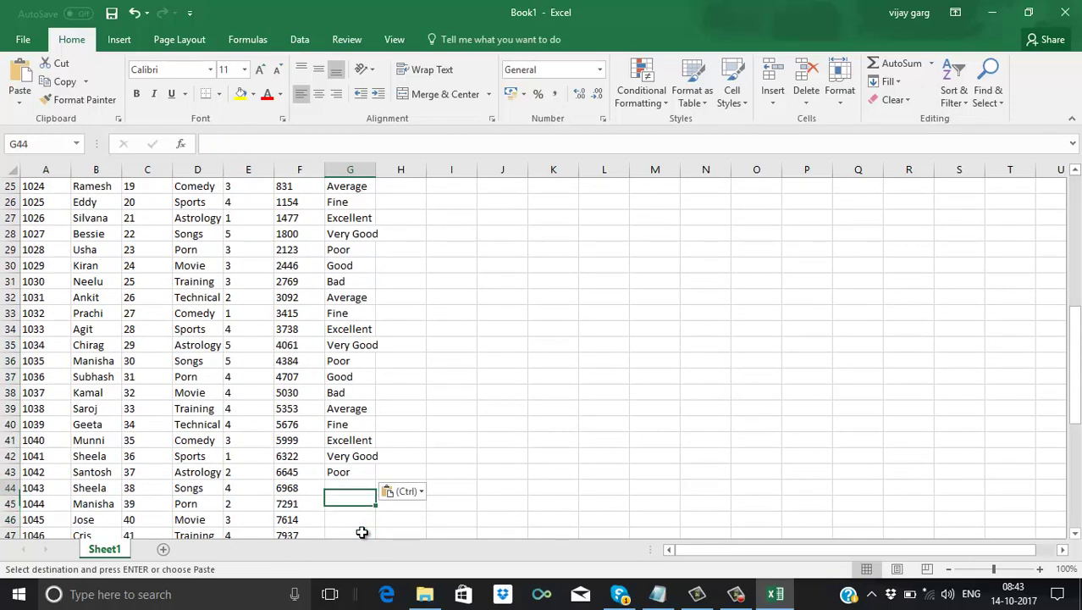
{"action": "key", "text": "ctrl+v"}
- Clear the extra comments in G61:G64 below the table
{"action": "key", "text": "Down"}
{"action": "key", "text": "Down"}
{"action": "key", "text": "Down"}
{"action": "key", "text": "Down"}
{"action": "key", "text": "Down"}
{"action": "key", "text": "Down"}
{"action": "key", "text": "Down"}
{"action": "key", "text": "Down"}
{"action": "key", "text": "Down"}
{"action": "key", "text": "Down"}
{"action": "key", "text": "Down"}
{"action": "key", "text": "Down"}
{"action": "key", "text": "Down"}
{"action": "key", "text": "Down"}
{"action": "key", "text": "Down"}
{"action": "key", "text": "Down"}
{"action": "key", "text": "Down"}
{"action": "key", "text": "Down"}
{"action": "key", "text": "Down"}
{"action": "key", "text": "Down"}
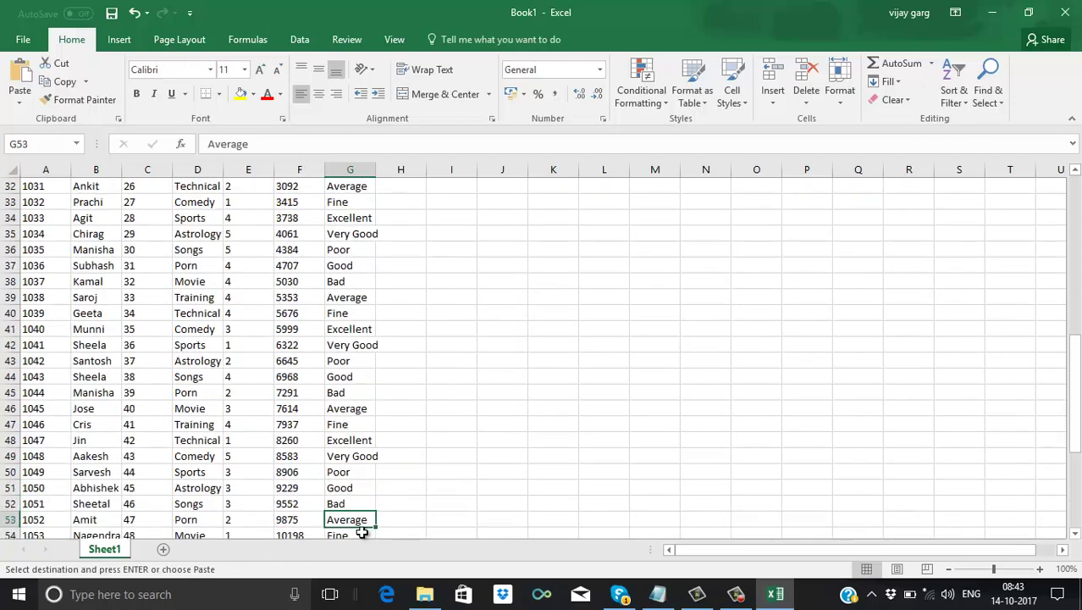
{"action": "key", "text": "Down"}
{"action": "key", "text": "Down"}
{"action": "key", "text": "Down"}
{"action": "key", "text": "Down"}
{"action": "key", "text": "Down"}
{"action": "key", "text": "Up"}
{"action": "key", "text": "Up"}
{"action": "key", "text": "Up"}
{"action": "key", "text": "Up"}
{"action": "key", "text": "Up"}
{"action": "key", "text": "Up"}
{"action": "key", "text": "Up"}
{"action": "key", "text": "Up"}
{"action": "key", "text": "Up"}
{"action": "key", "text": "Up"}
{"action": "key", "text": "Up"}
{"action": "key", "text": "Up"}
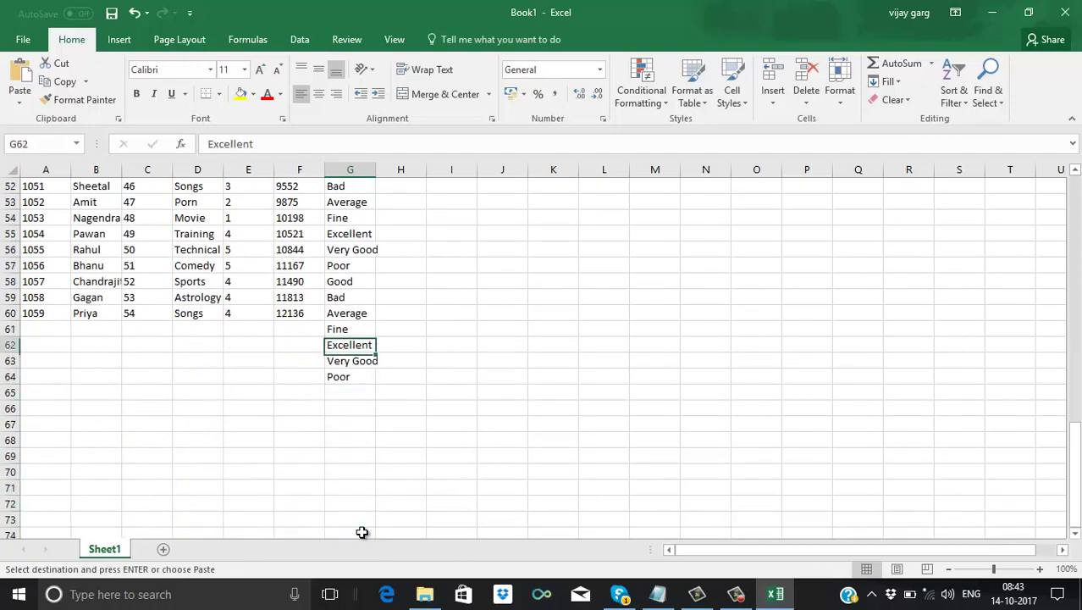
{"action": "key", "text": "Delete"}
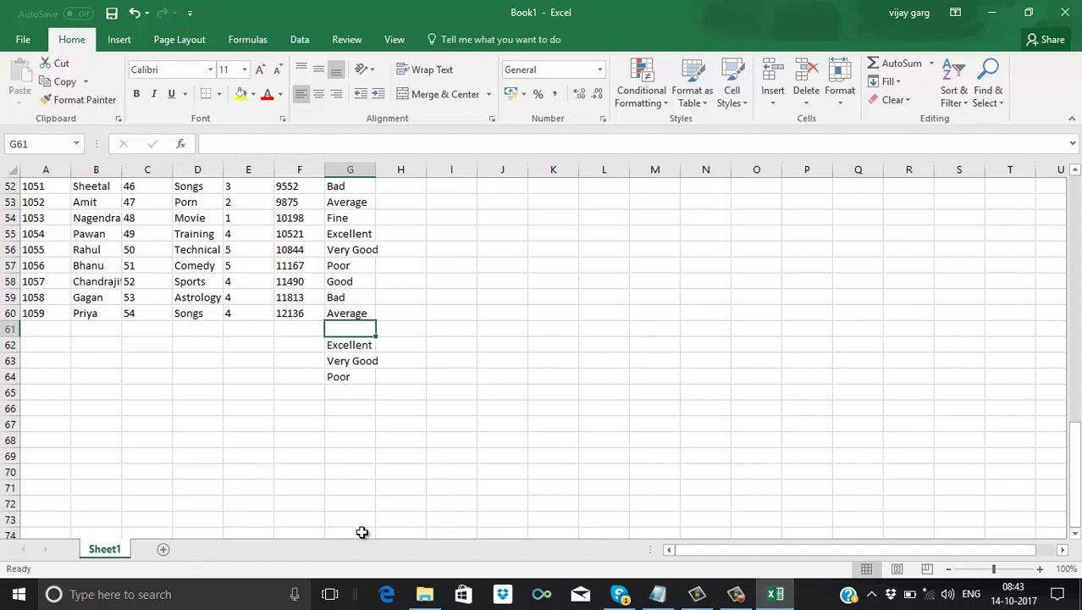
{"action": "key", "text": "Down"}
{"action": "key", "text": "Delete"}
{"action": "key", "text": "Down"}
{"action": "key", "text": "Delete"}
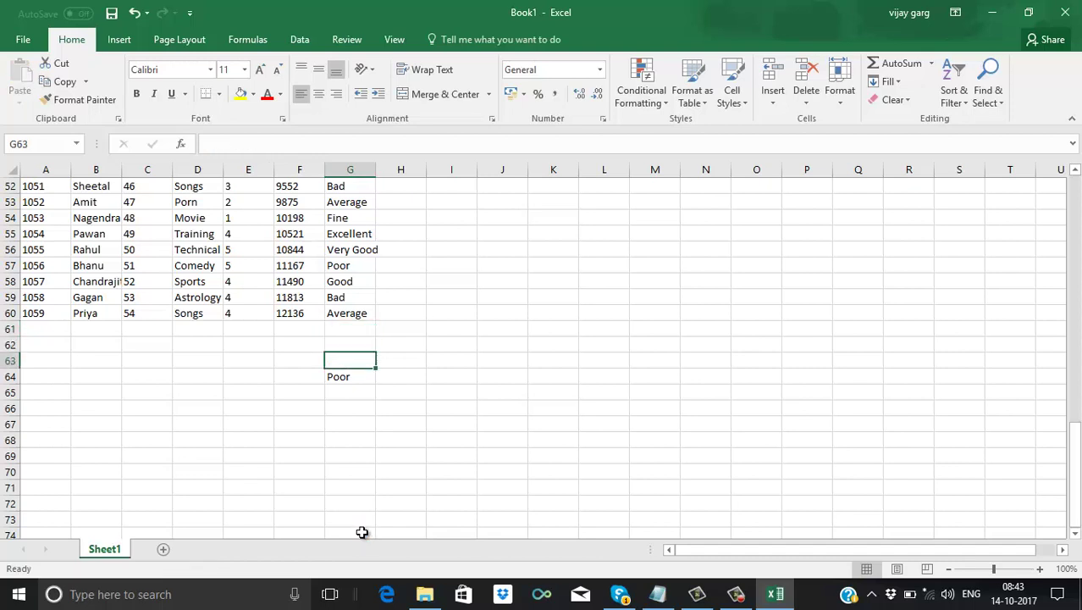
{"action": "key", "text": "Down"}
{"action": "key", "text": "Delete"}
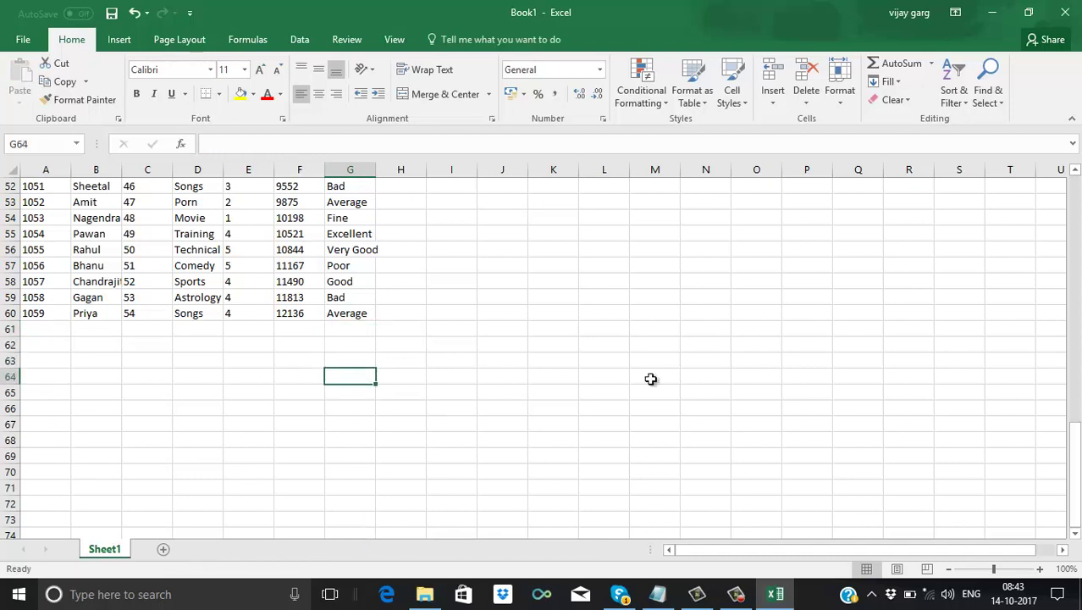
- Apply All Borders to the whole table A1:G60
{"action": "left_click_drag", "start_coordinate": [1075, 264], "coordinate": [1077, 252]}
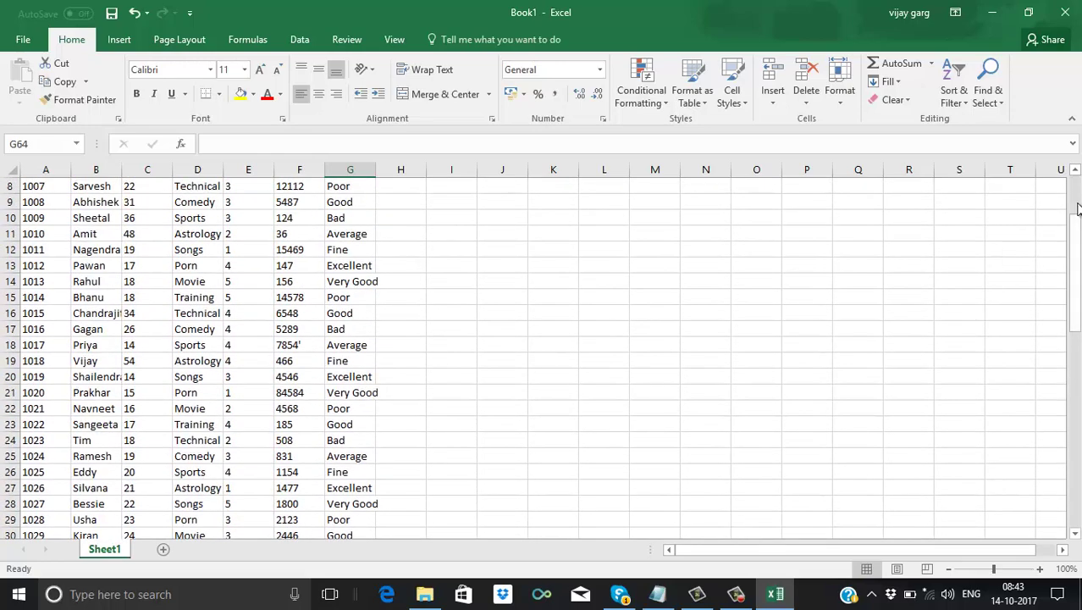
{"action": "scroll", "coordinate": [630, 246], "scroll_direction": "up", "scroll_amount": 3}
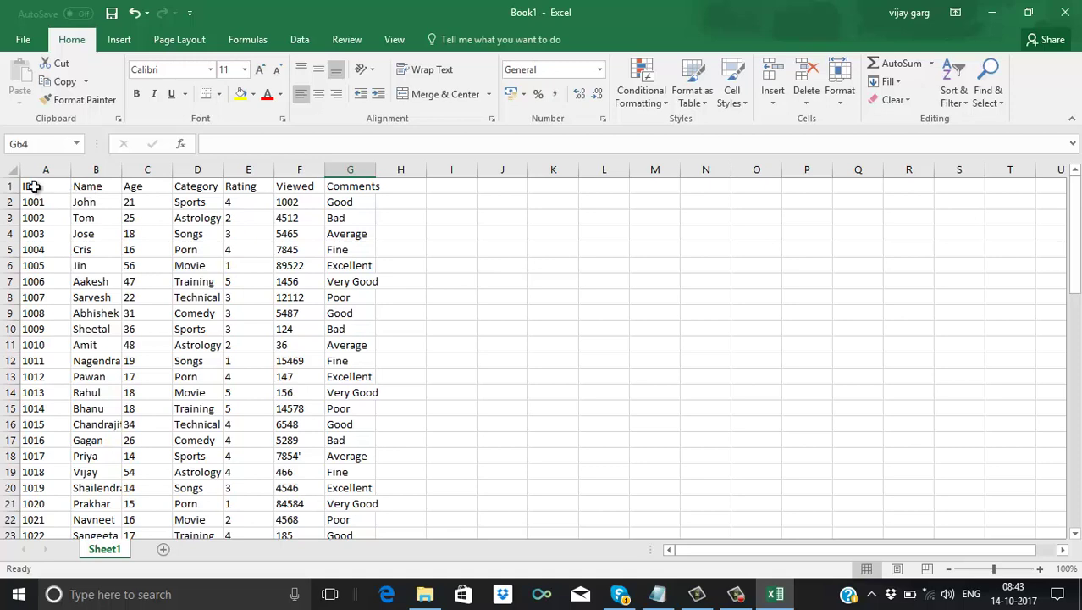
{"action": "left_click_drag", "start_coordinate": [32, 186], "coordinate": [357, 472]}
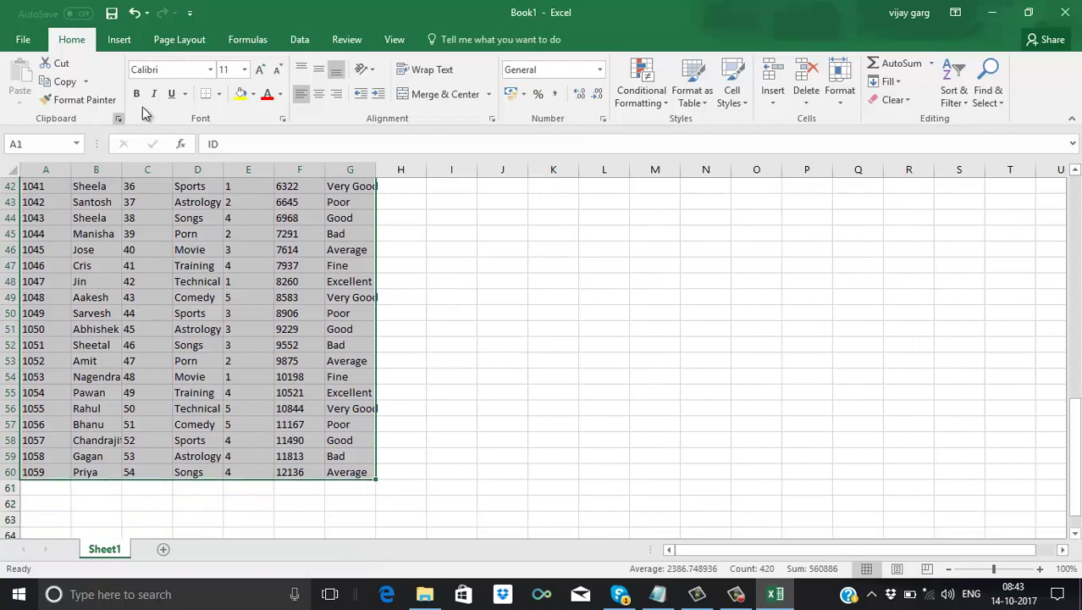
{"action": "left_click", "coordinate": [222, 97]}
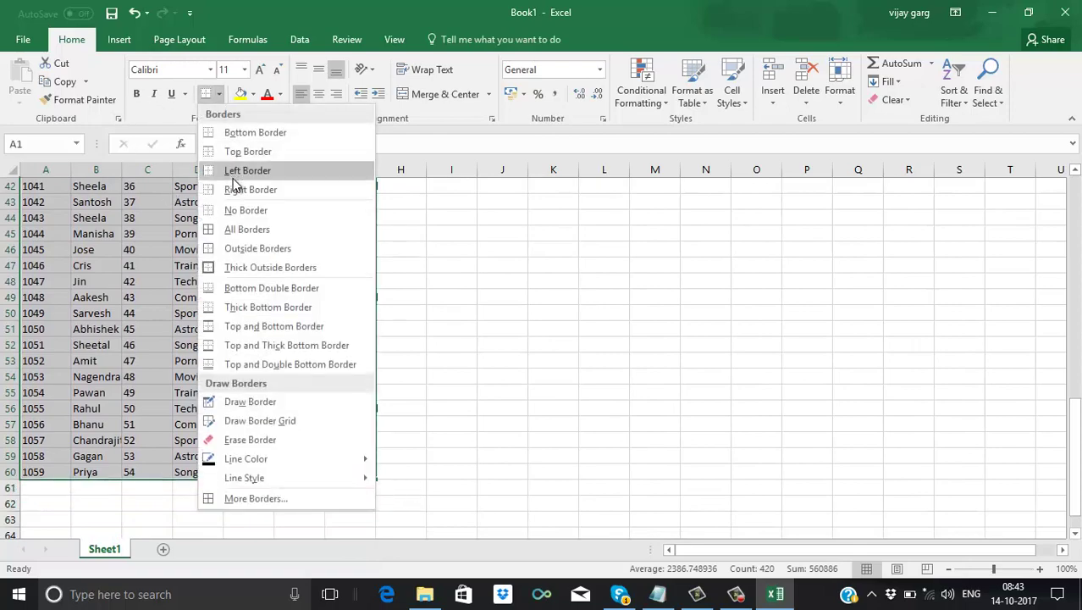
{"action": "left_click", "coordinate": [244, 227]}
{"action": "left_click", "coordinate": [686, 314]}
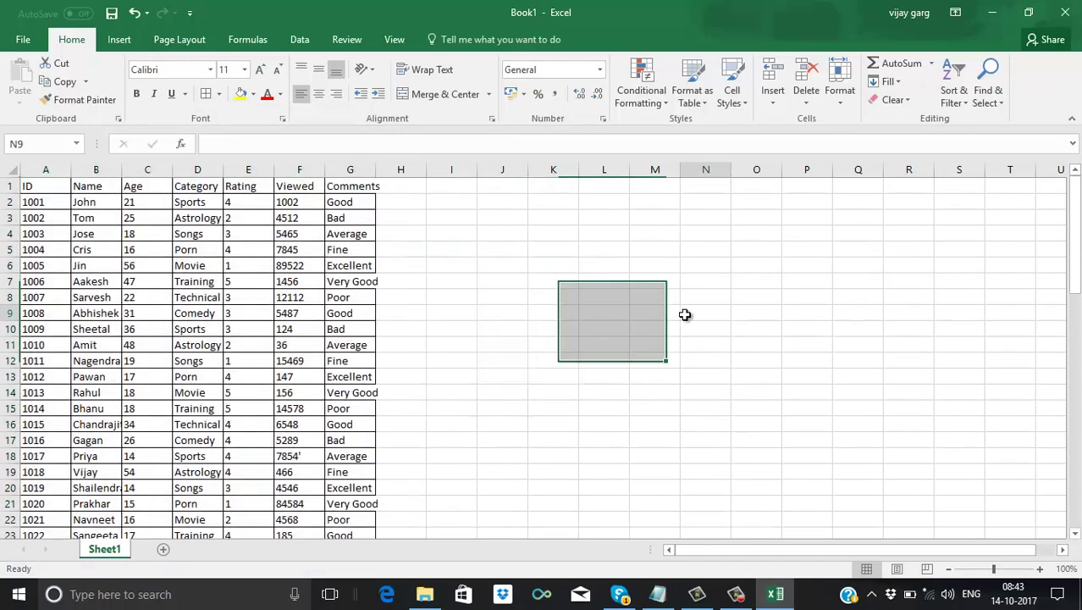
- Make the header row A1:G1 bold with a yellow fill
{"action": "left_click_drag", "start_coordinate": [30, 190], "coordinate": [344, 188]}
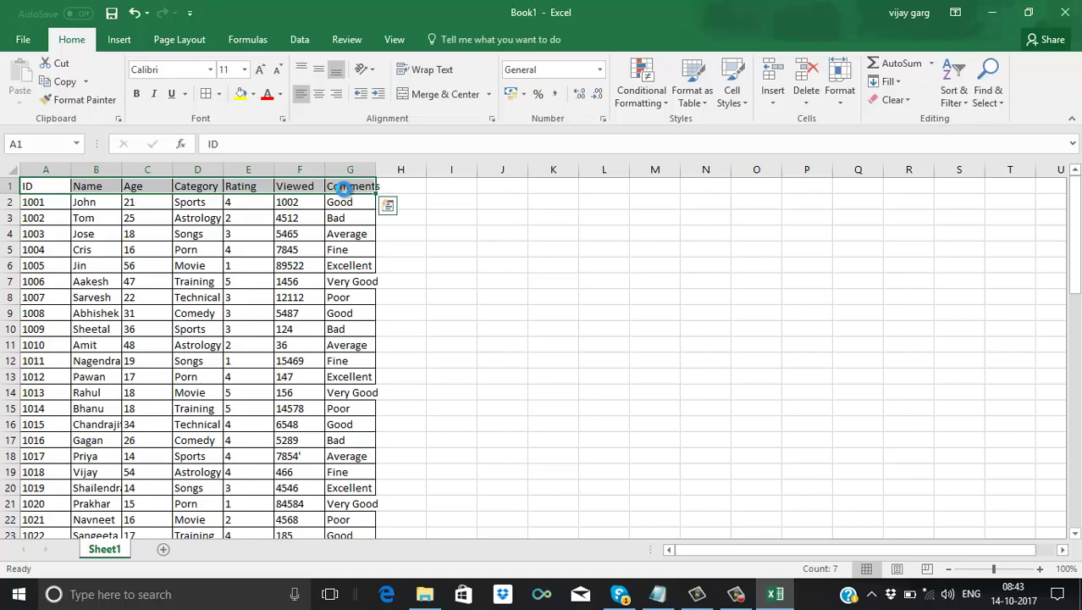
{"action": "key", "text": "ctrl+b"}
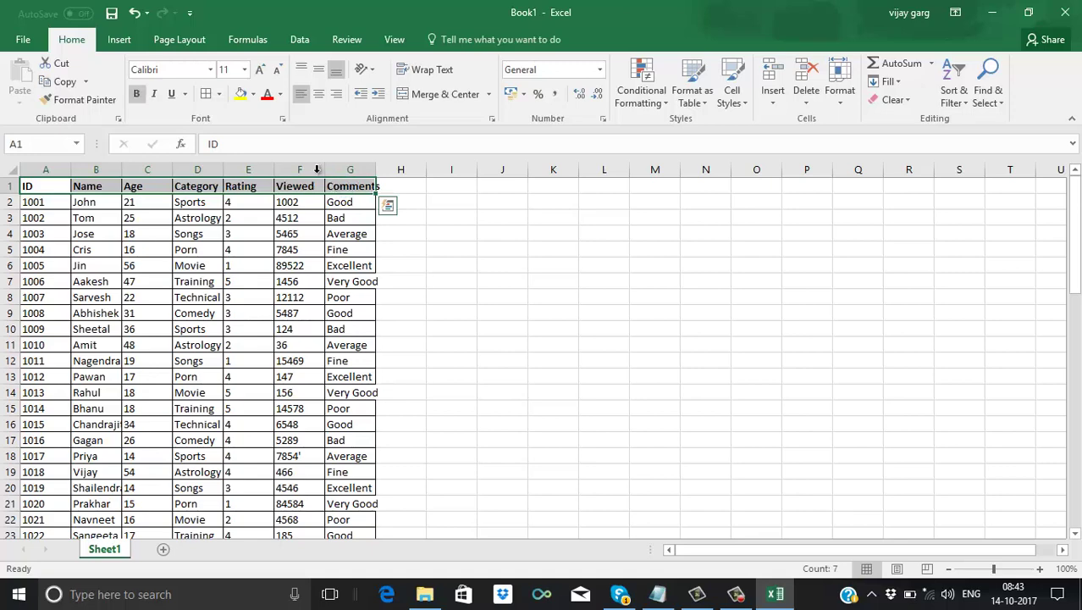
{"action": "left_click", "coordinate": [241, 95]}
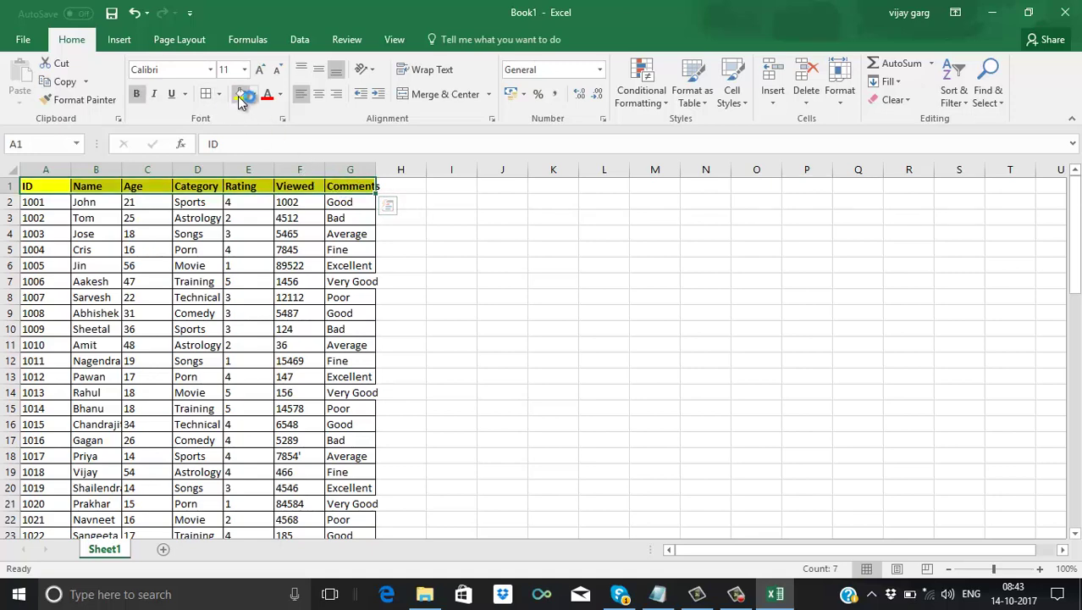
{"action": "left_click", "coordinate": [305, 234]}
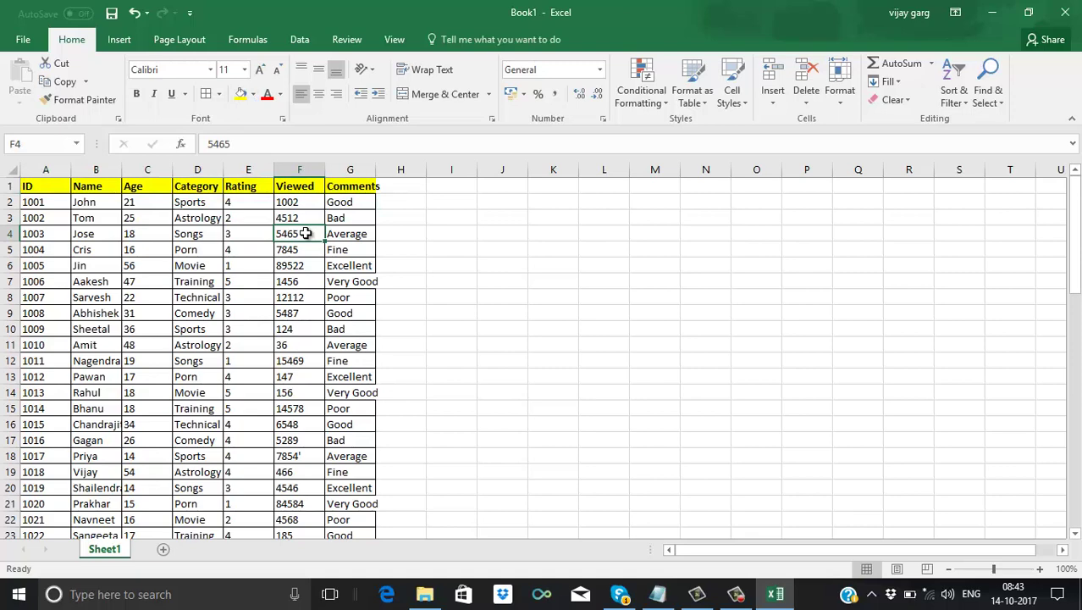
{"action": "key", "text": "ctrl+s"}
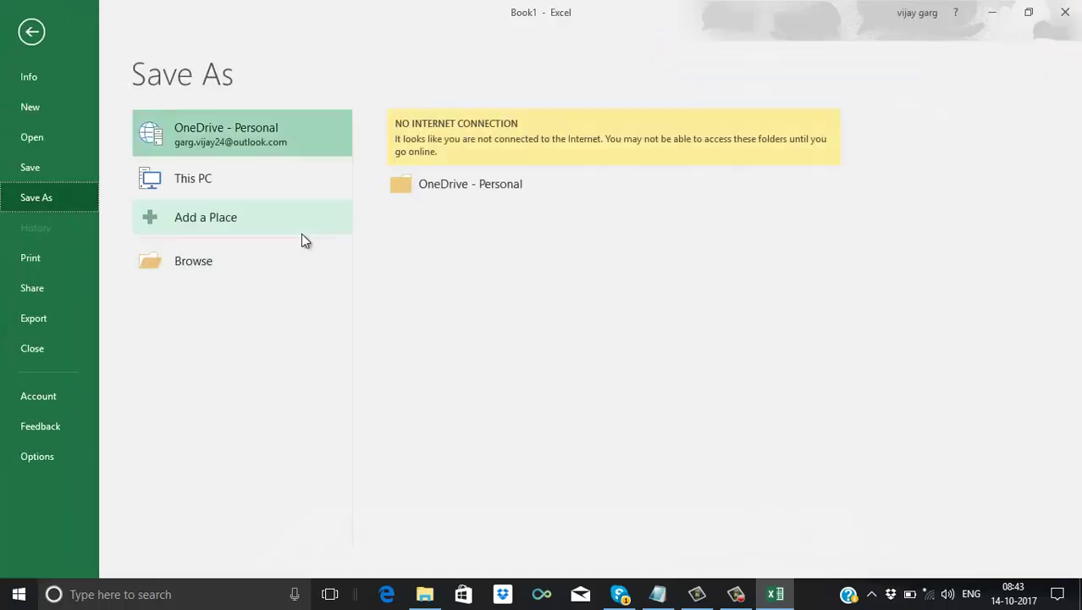
- Save the workbook as Demo_Data in eduCBA's YouTube Vedio's Analysis folder
{"action": "left_click", "coordinate": [210, 185]}
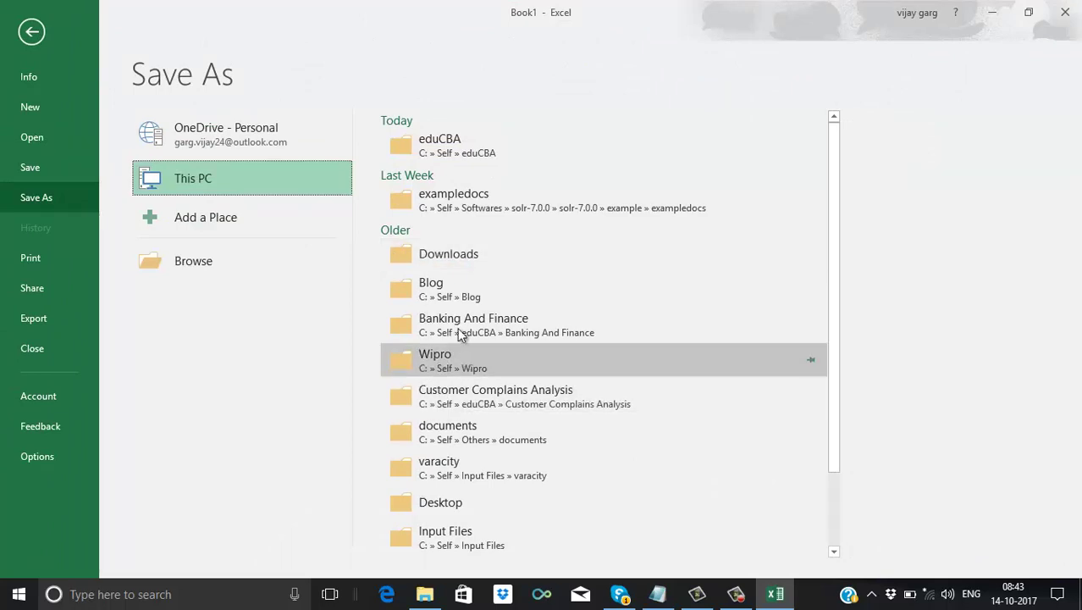
{"action": "left_click", "coordinate": [452, 161]}
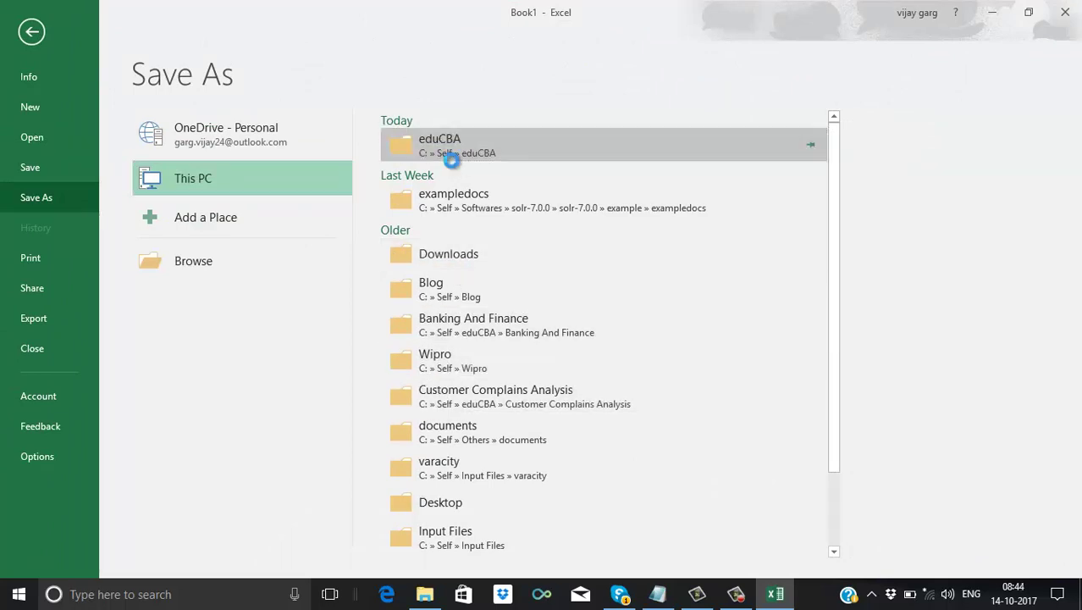
{"action": "left_click", "coordinate": [450, 160]}
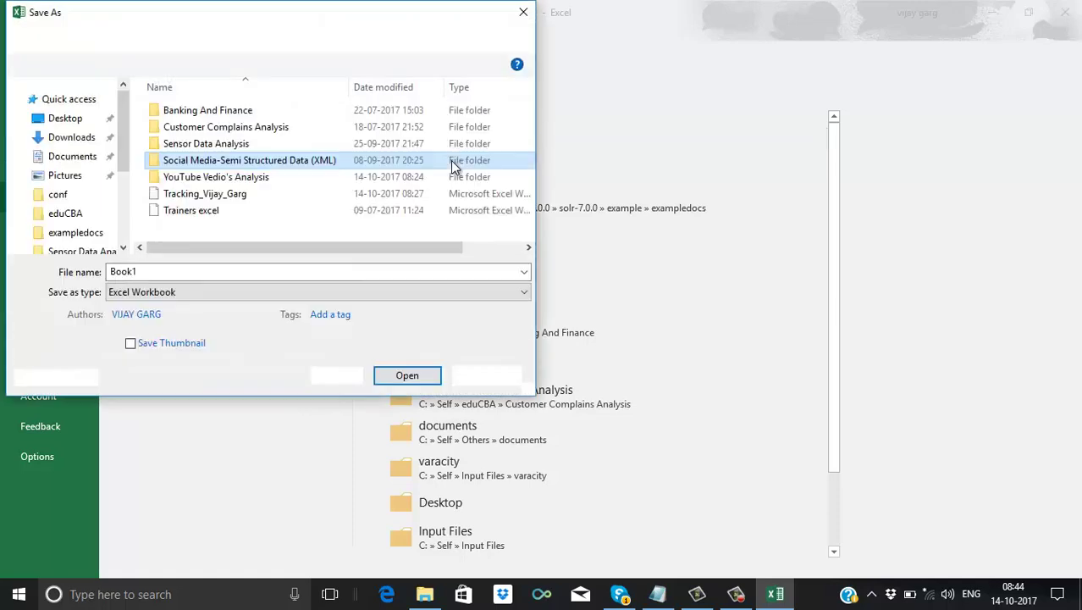
{"action": "double_click", "coordinate": [212, 177]}
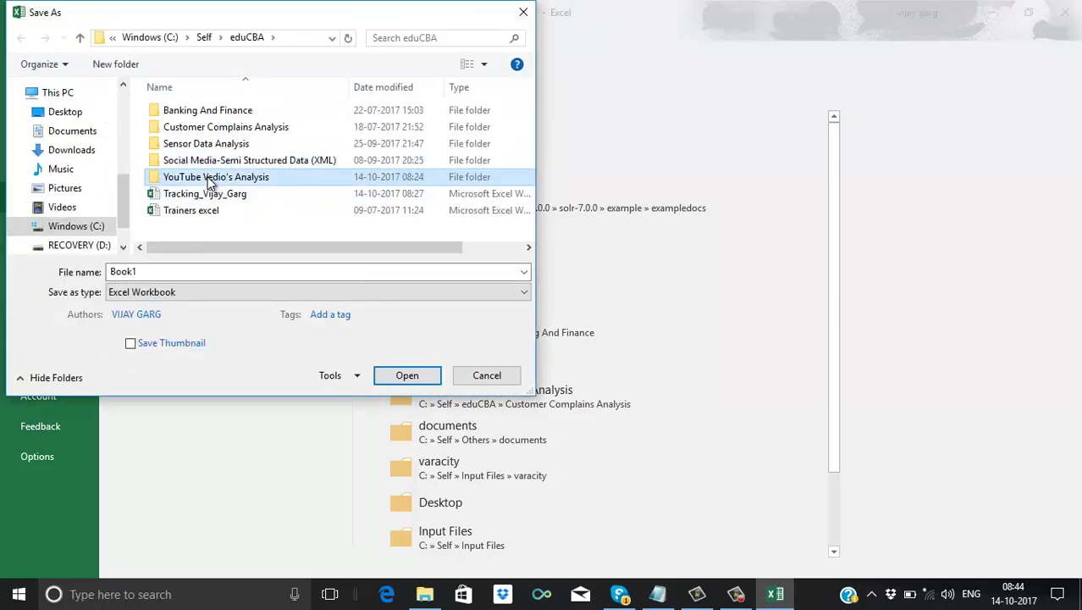
{"action": "double_click", "coordinate": [127, 272]}
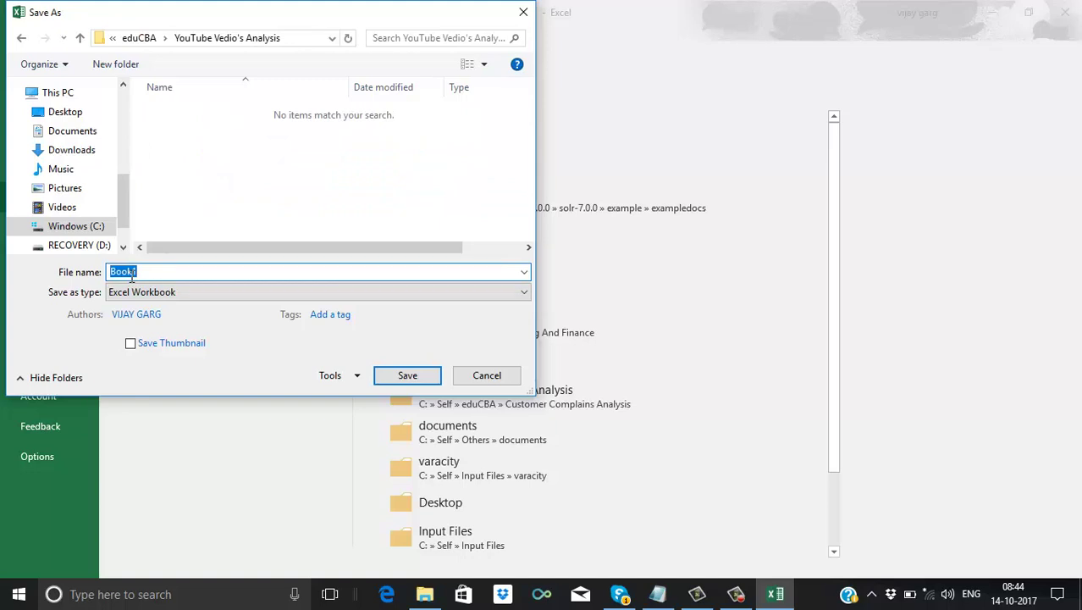
{"action": "type", "text": "T"}
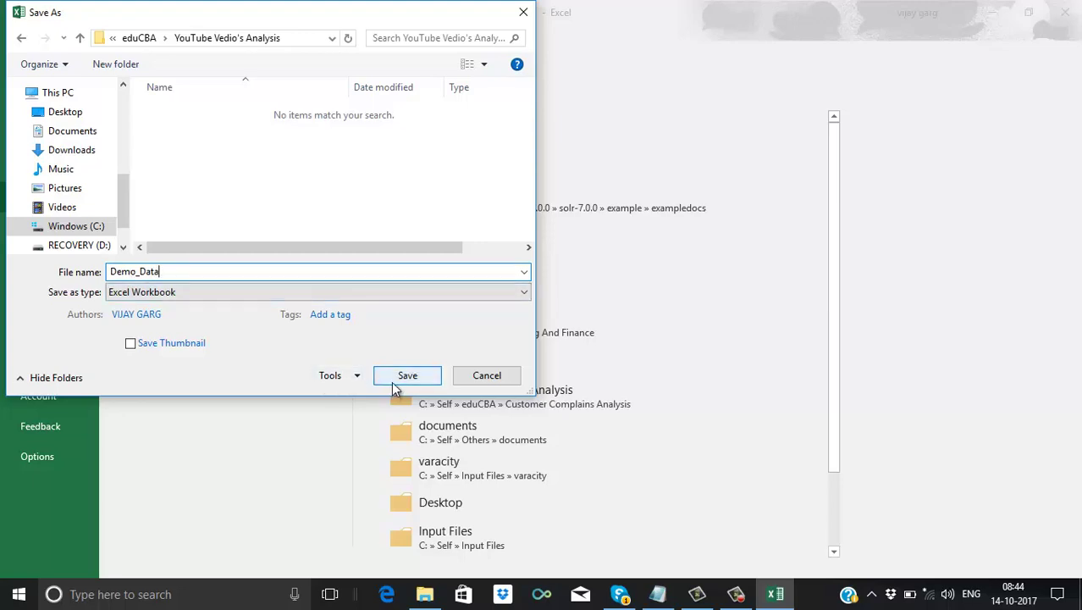
{"action": "left_click", "coordinate": [392, 381]}
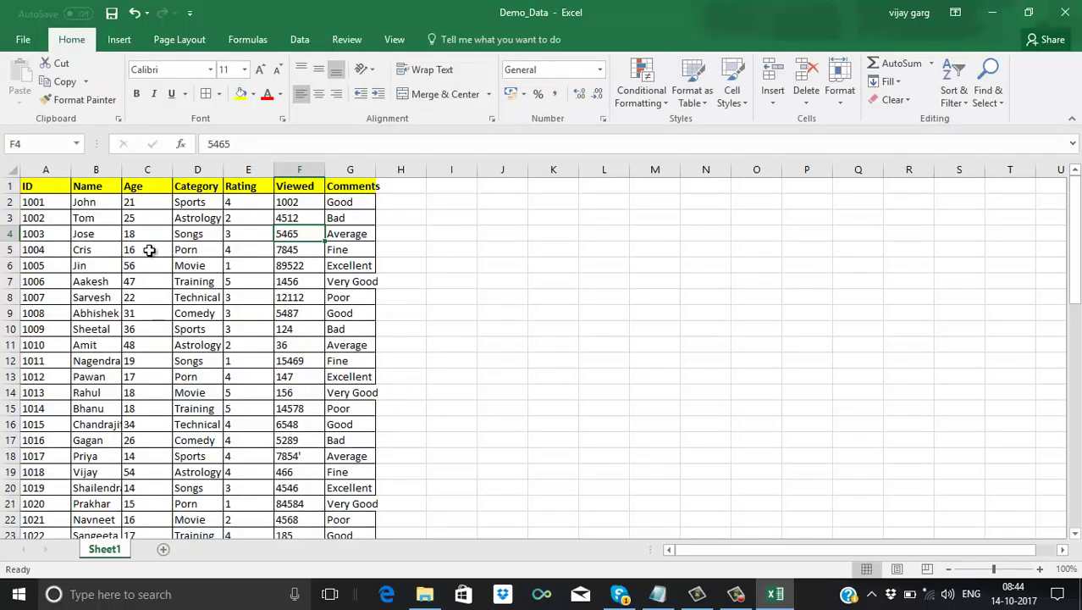
- Copy the table A1:G60 and launch a maximized Notepad via Run
{"action": "left_click_drag", "start_coordinate": [53, 191], "coordinate": [370, 500]}
{"action": "key", "text": "ctrl+c"}
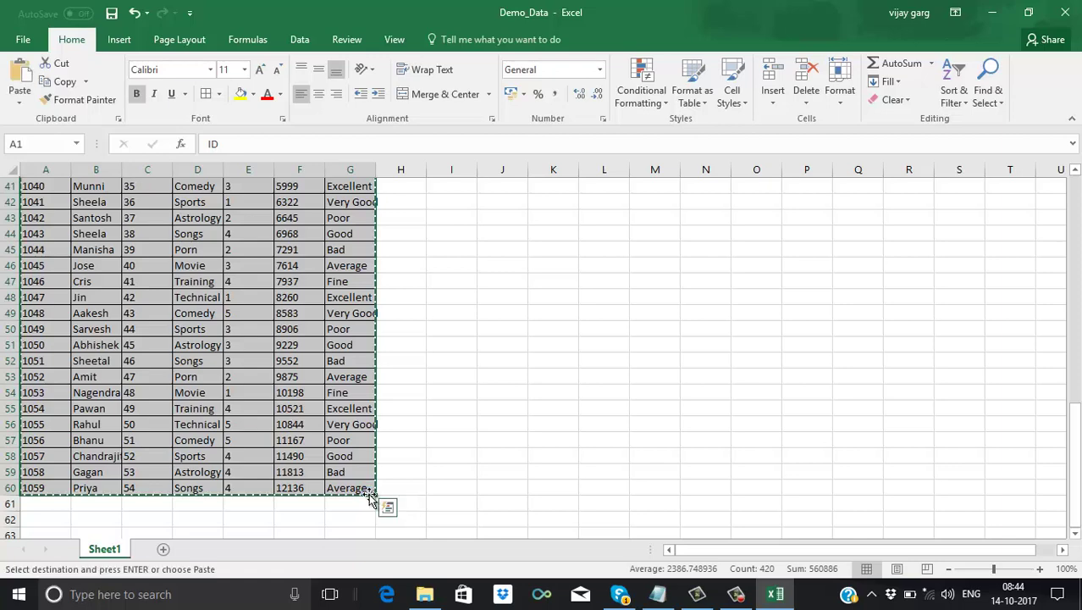
{"action": "key", "text": "super+r"}
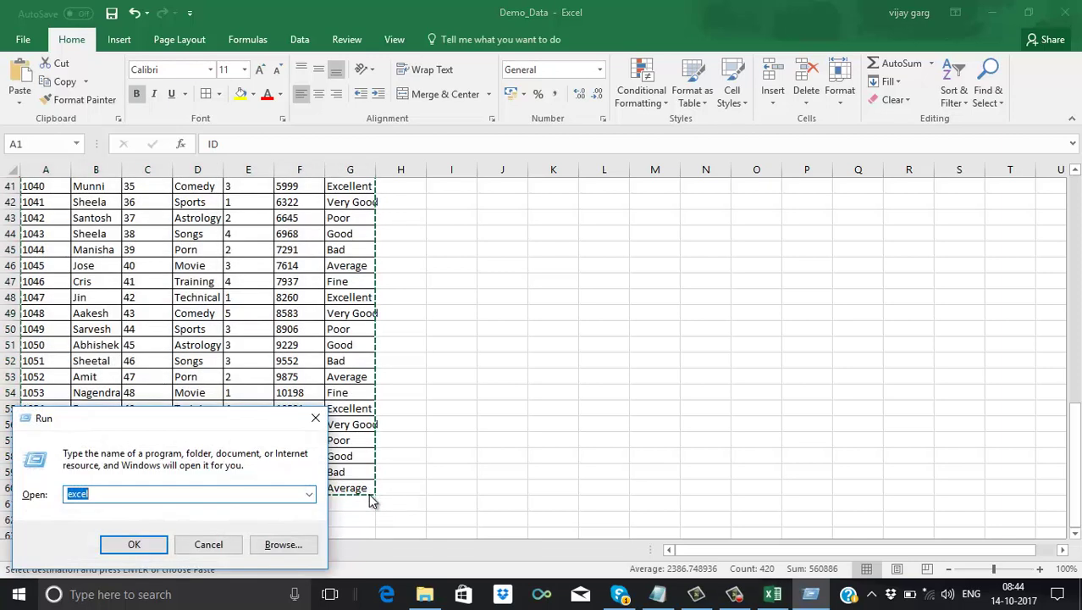
{"action": "type", "text": "notepad"}
{"action": "key", "text": "Return"}
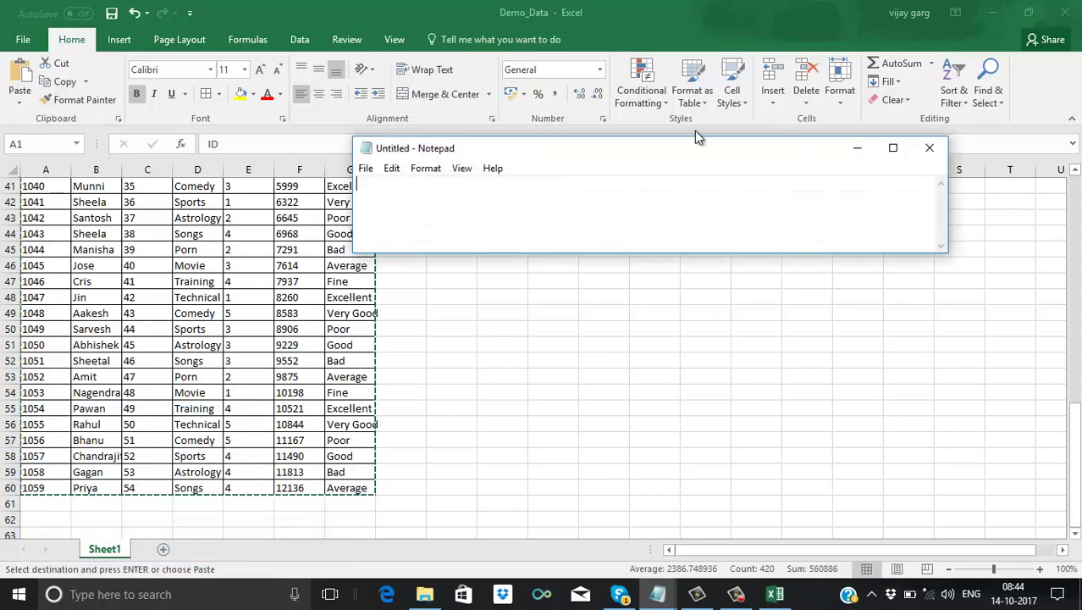
{"action": "double_click", "coordinate": [690, 155]}
- Paste the table into Notepad and delete the header line
{"action": "key", "text": "ctrl+v"}
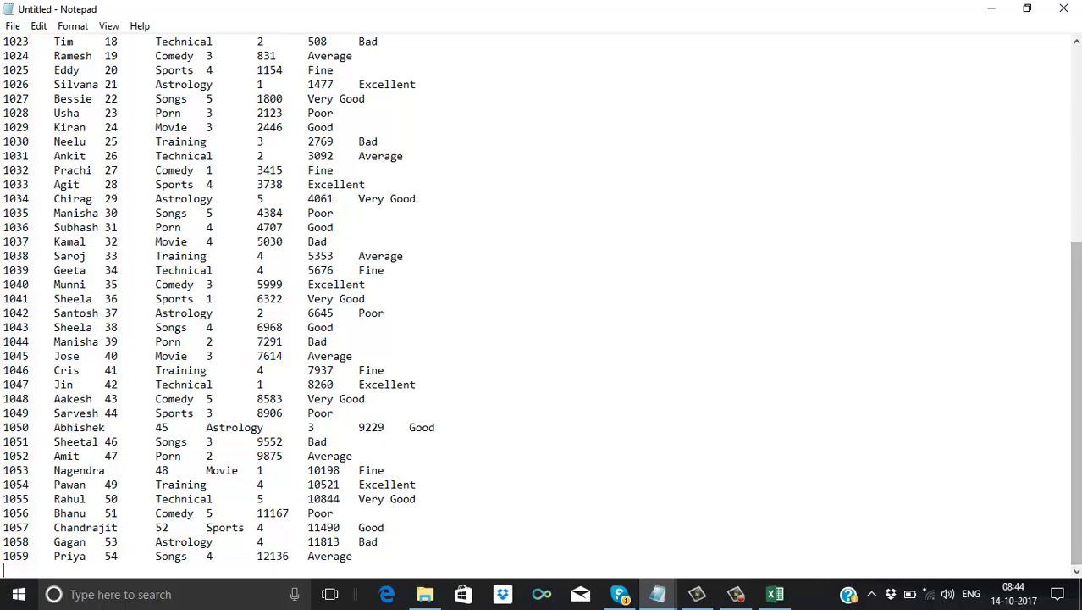
{"action": "key", "text": "ctrl+Home"}
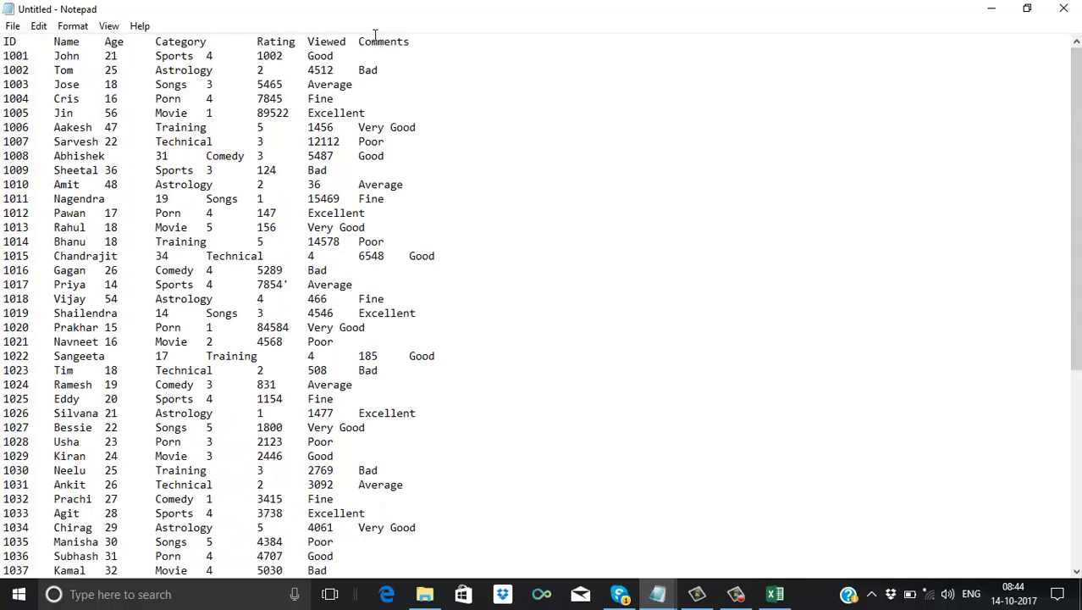
{"action": "key", "text": "shift+End"}
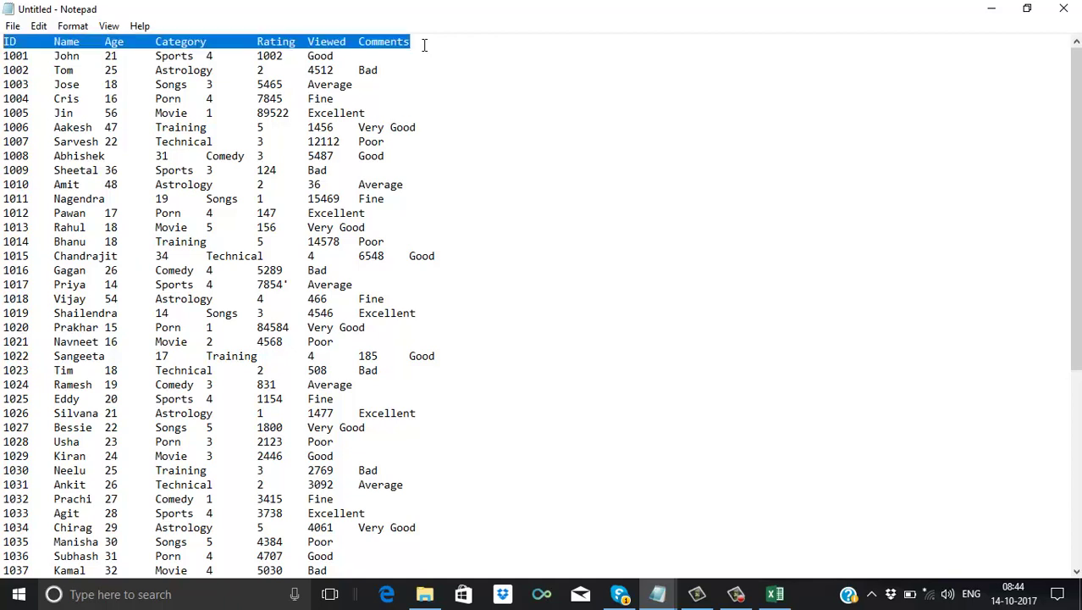
{"action": "key", "text": "Delete"}
{"action": "key", "text": "Delete"}
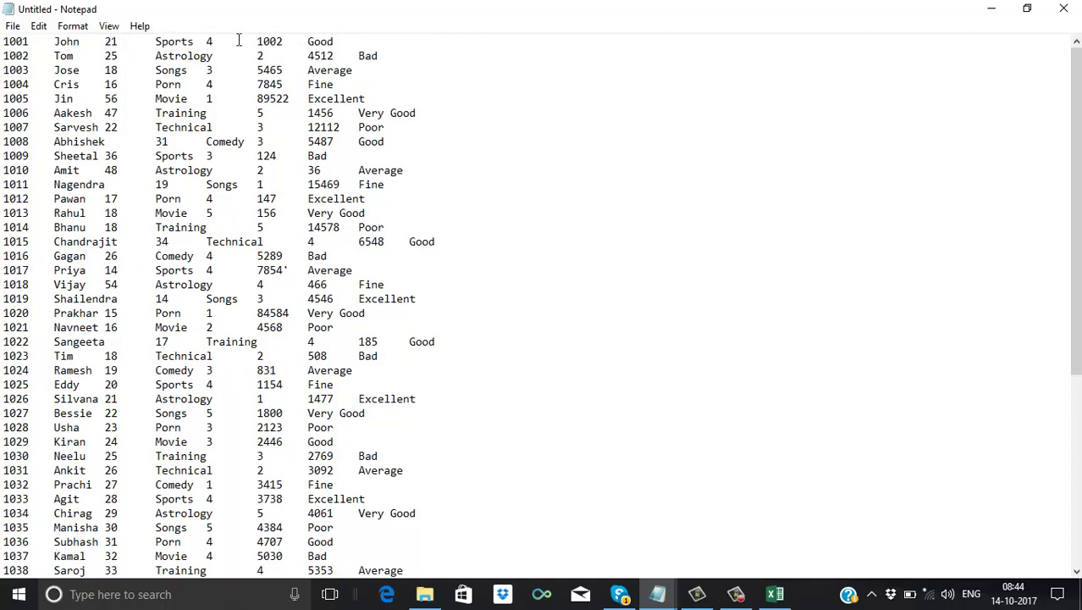
- Select the tab gap after 1001 and bring up Replace with it
{"action": "double_click", "coordinate": [33, 43]}
{"action": "left_click", "coordinate": [33, 43]}
{"action": "double_click", "coordinate": [36, 40]}
{"action": "key", "text": "ctrl+h"}
- Replace all tabs in the text with commas
{"action": "key", "text": "Tab"}
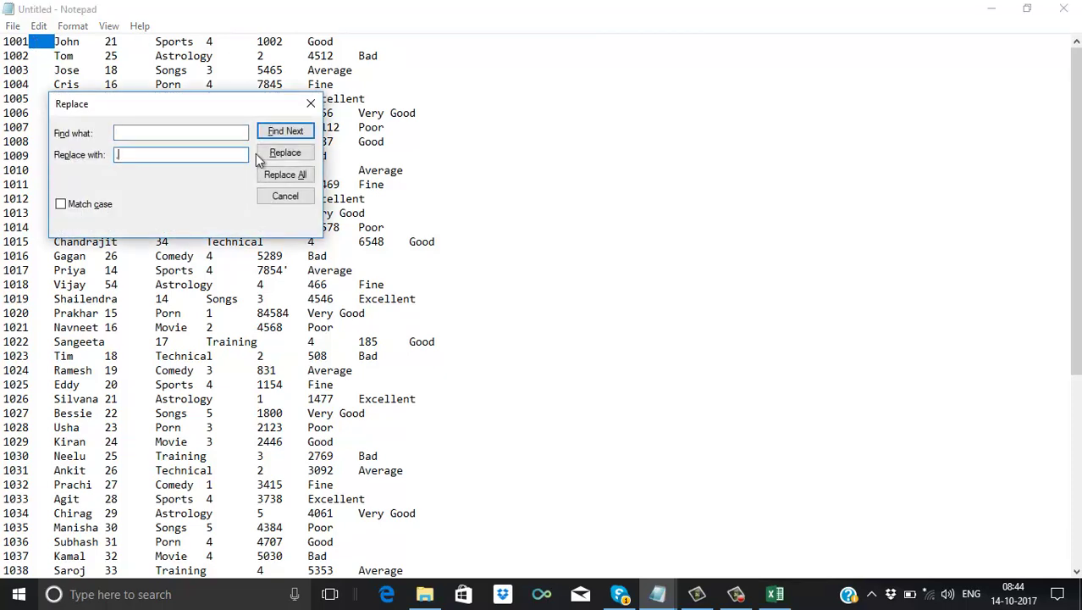
{"action": "left_click", "coordinate": [284, 179]}
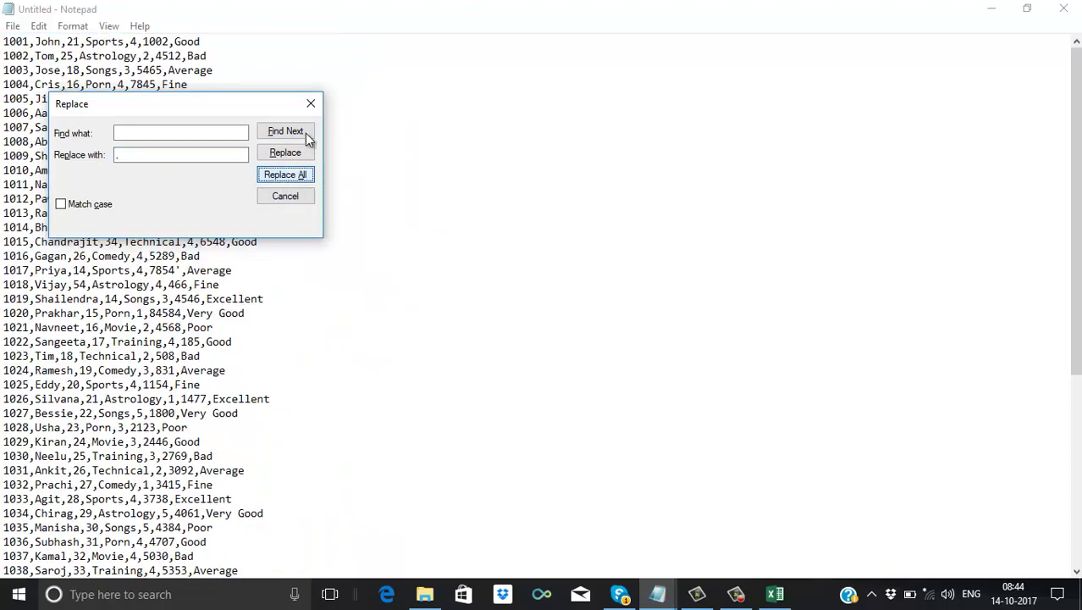
{"action": "left_click", "coordinate": [315, 107]}
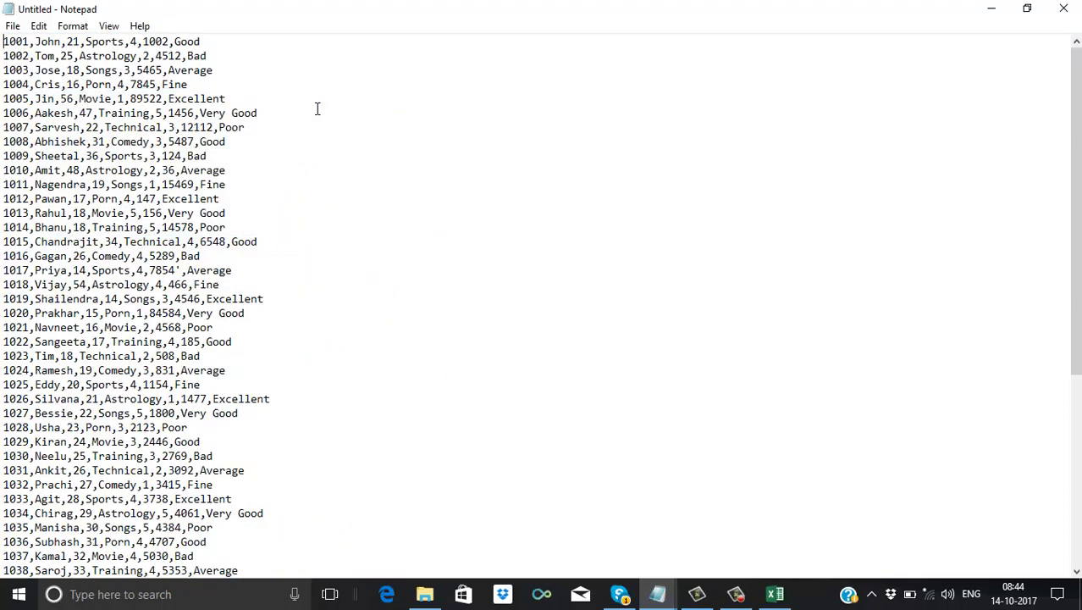
{"action": "key", "text": "ctrl+s"}
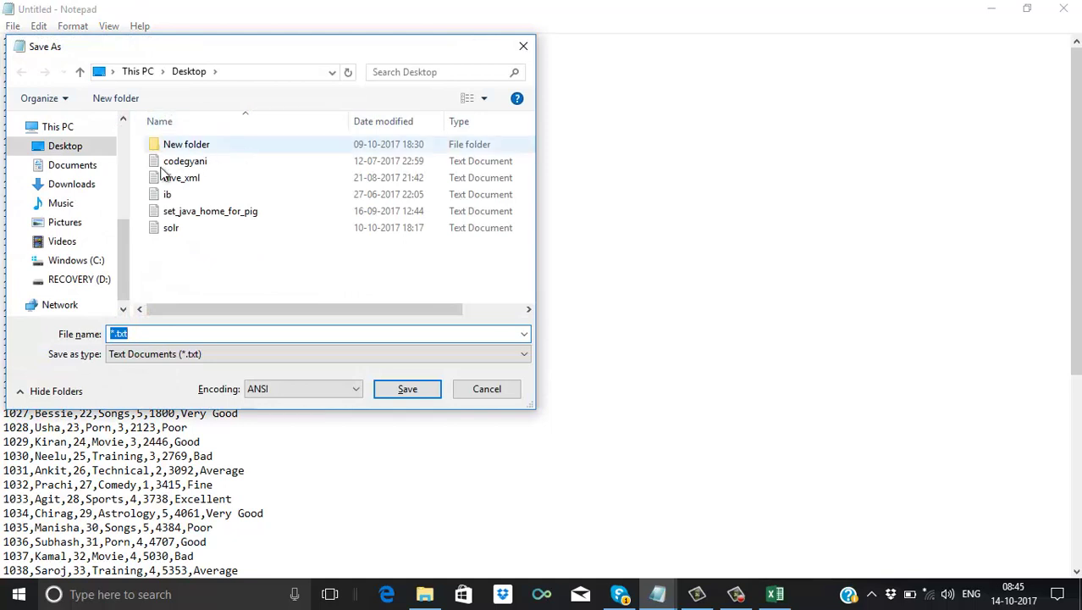
- Save the text as DemoData.txt in C: > Self > eduCBA > YouTube Vedio's Analysis
{"action": "left_click", "coordinate": [80, 260]}
{"action": "double_click", "coordinate": [172, 227]}
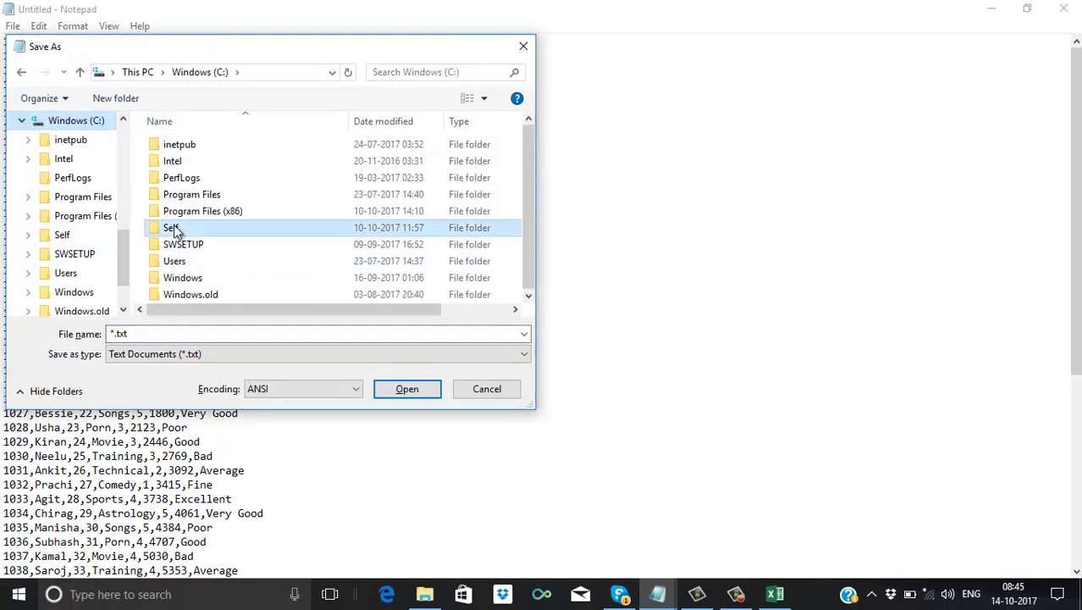
{"action": "double_click", "coordinate": [187, 182]}
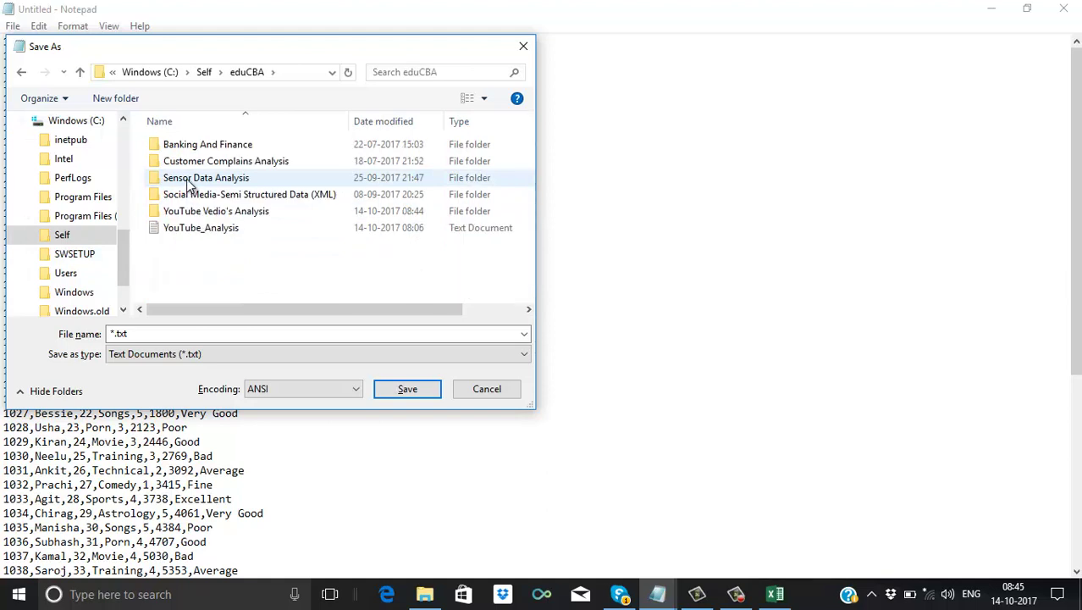
{"action": "double_click", "coordinate": [188, 211]}
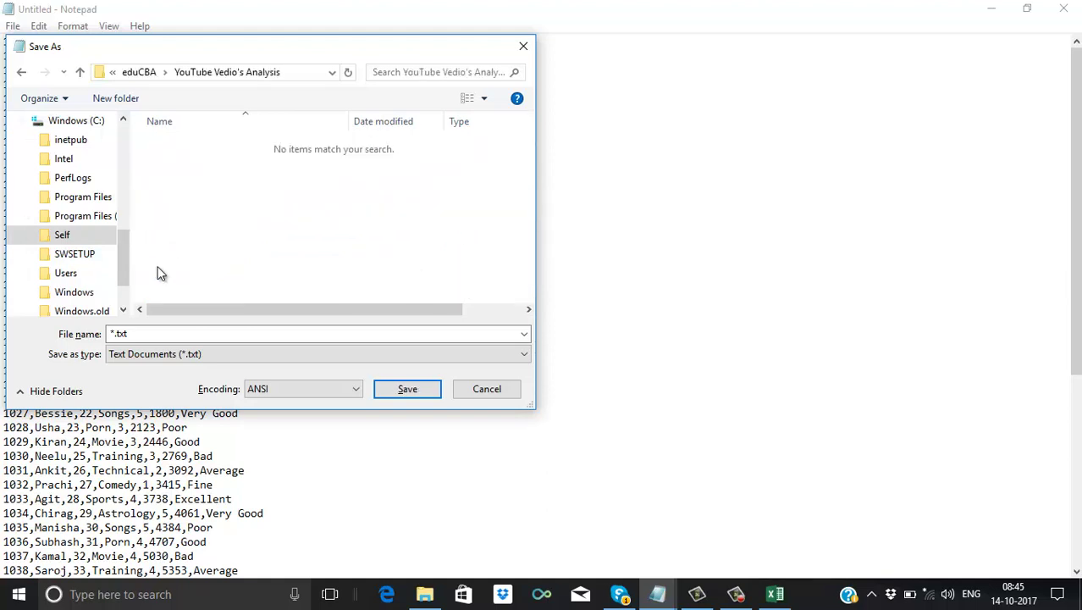
{"action": "left_click", "coordinate": [113, 332]}
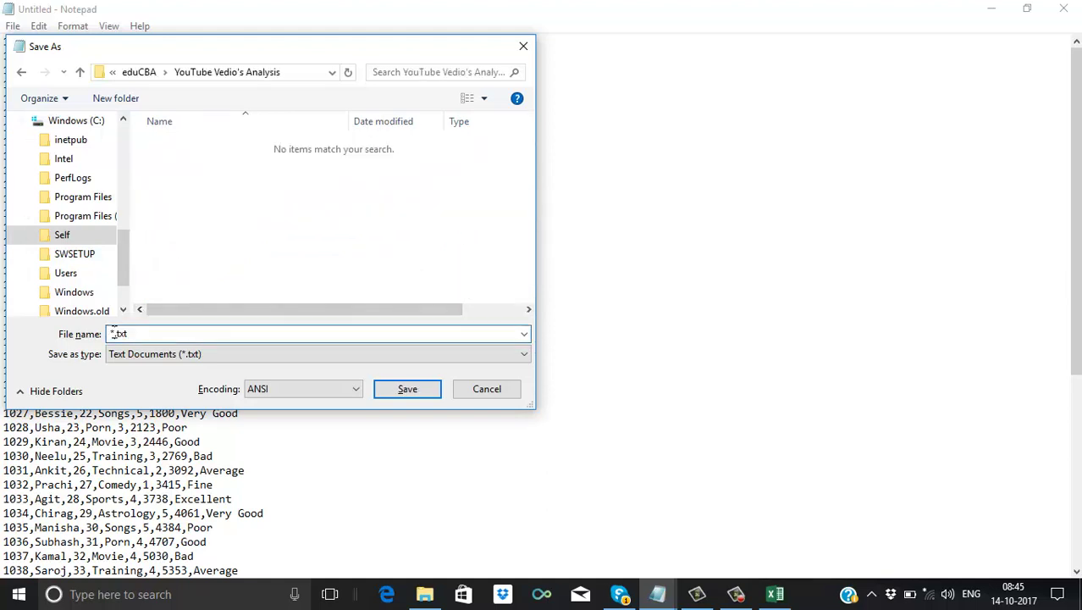
{"action": "key", "text": "Delete"}
{"action": "type", "text": "DemoData"}
{"action": "left_click", "coordinate": [405, 388]}
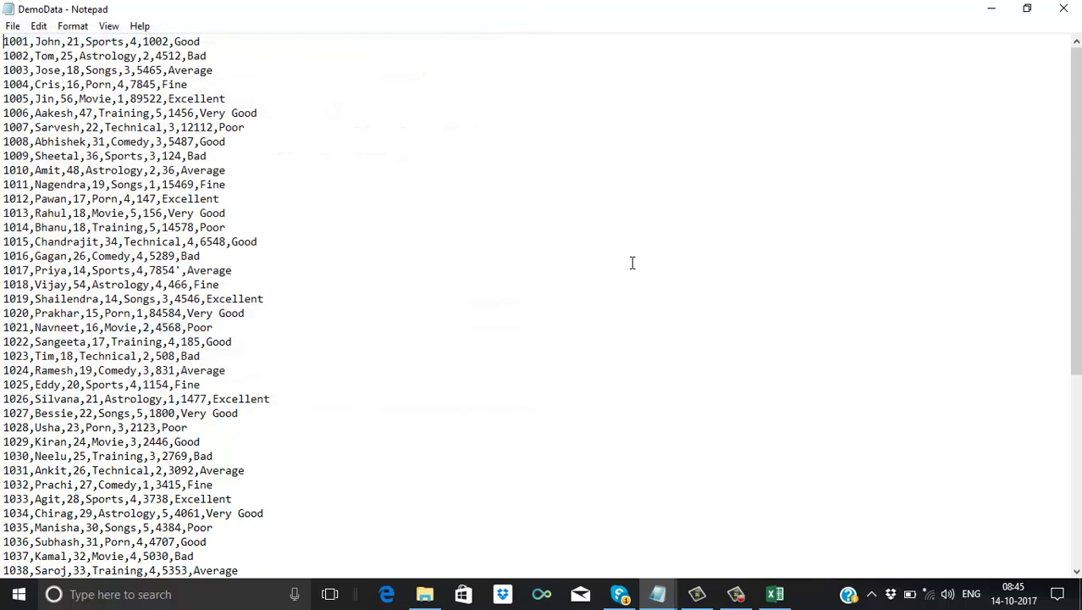
- Minimize the DemoData Notepad window and close the Excel workbook
{"action": "left_click", "coordinate": [996, 11]}
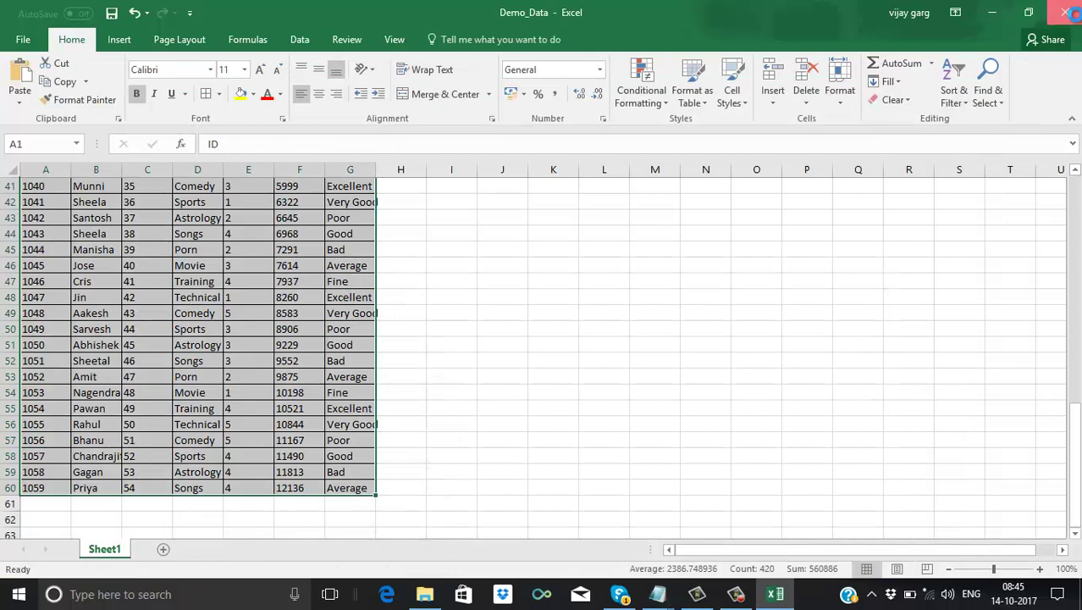
{"action": "left_click", "coordinate": [1067, 12]}
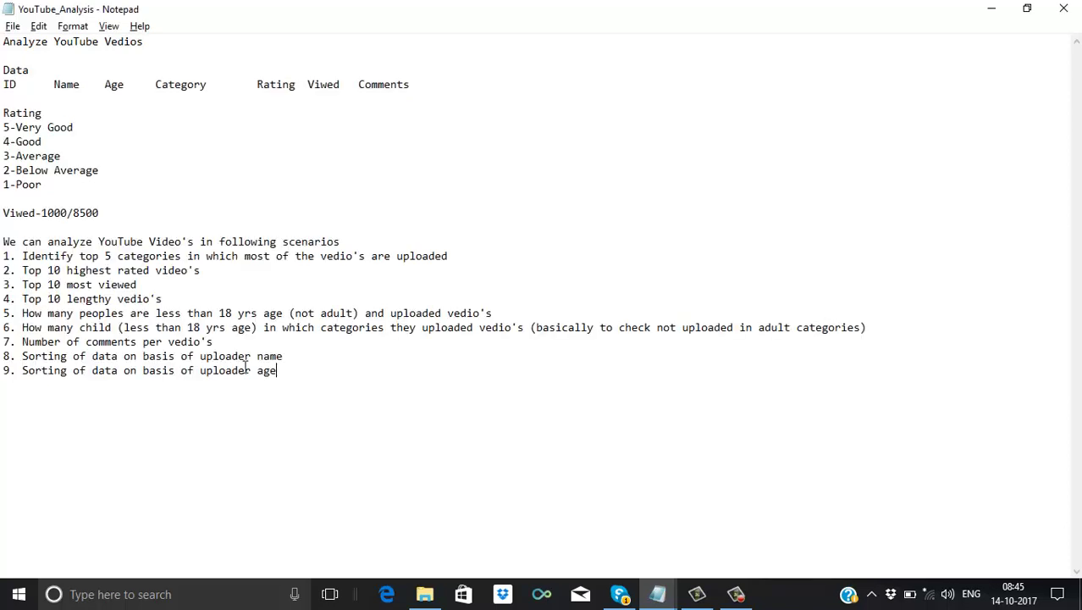
- Select the intro line and nine YouTube analysis scenarios in the notes
{"action": "left_click_drag", "start_coordinate": [279, 371], "coordinate": [3, 239]}
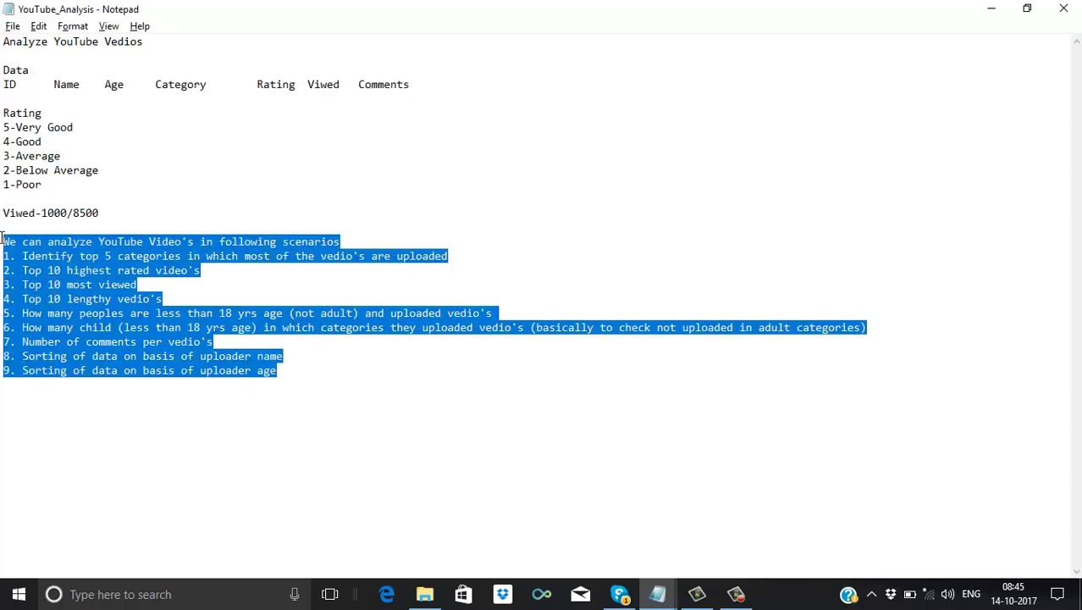